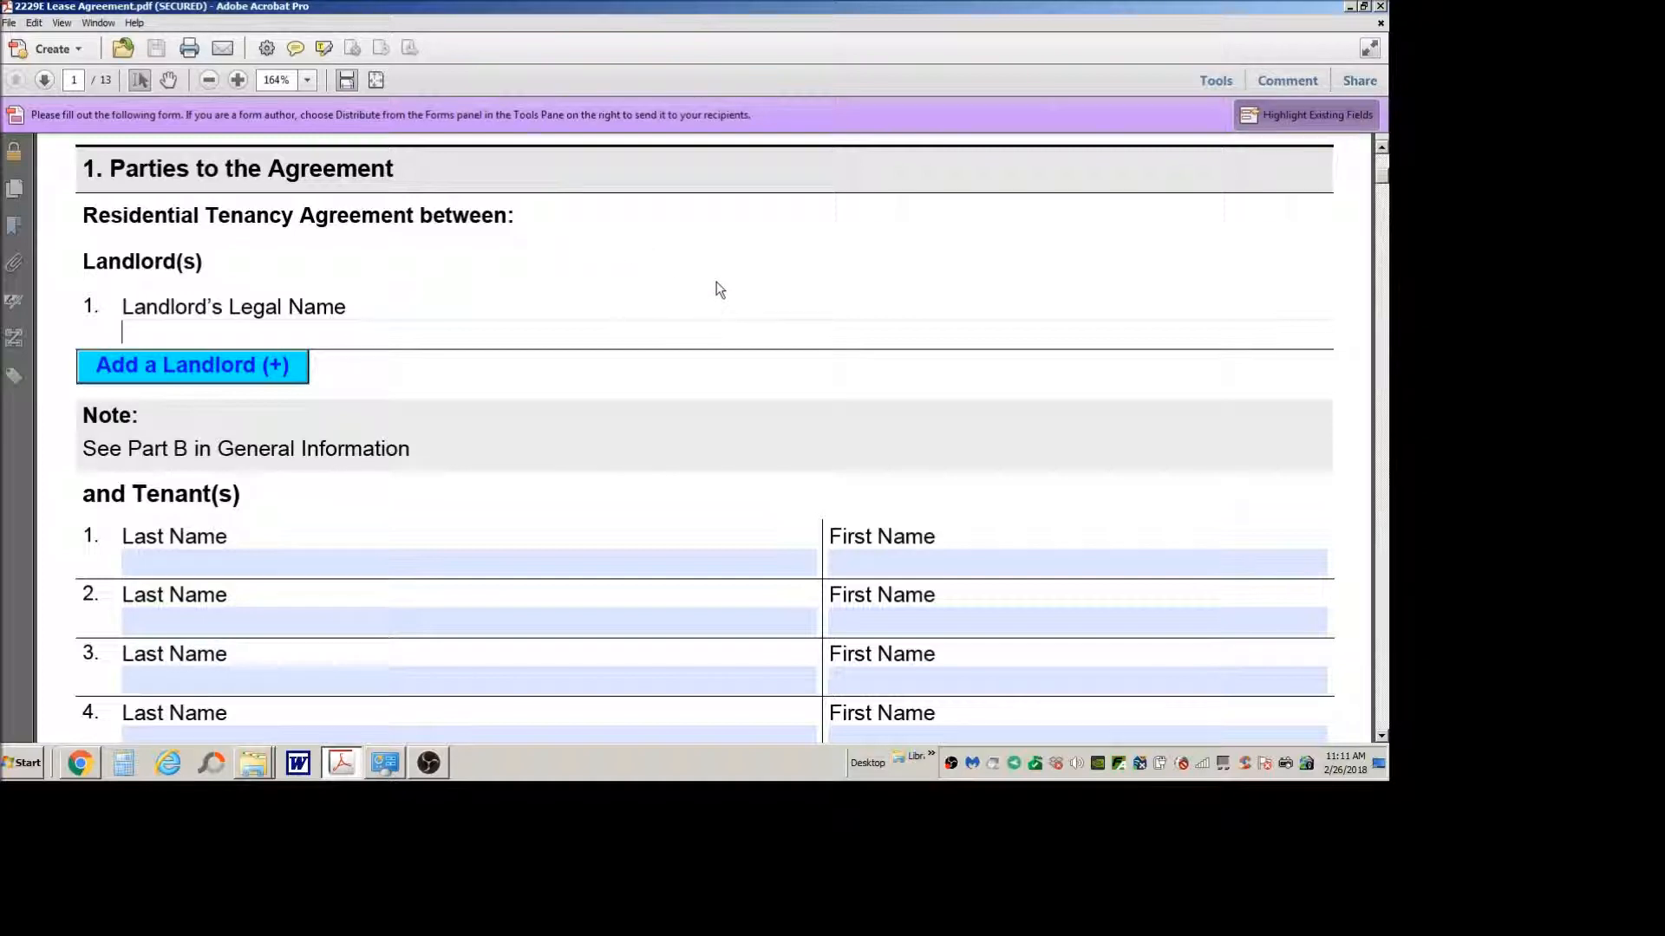
# Step: Review the title and introductory note at the start of the Residential Tenancy Agreement form
pyautogui.scroll(1, 714, 295)
pyautogui.scroll(3, 717, 279)
pyautogui.scroll(3, 716, 279)
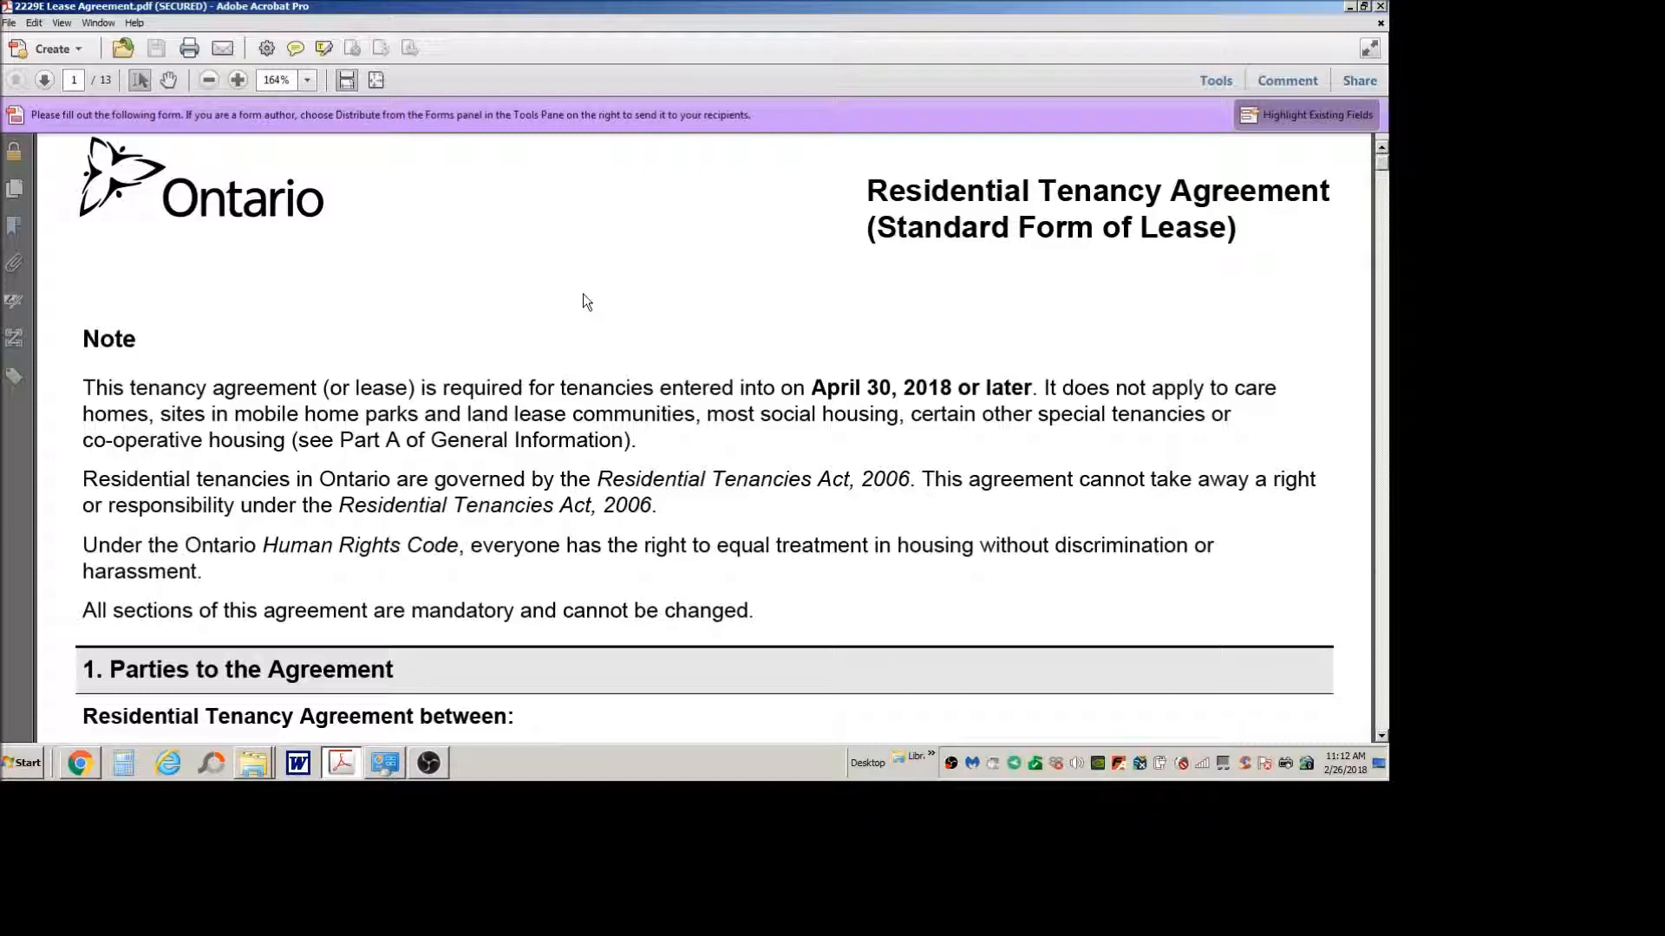
pyautogui.scroll(-4, 781, 444)
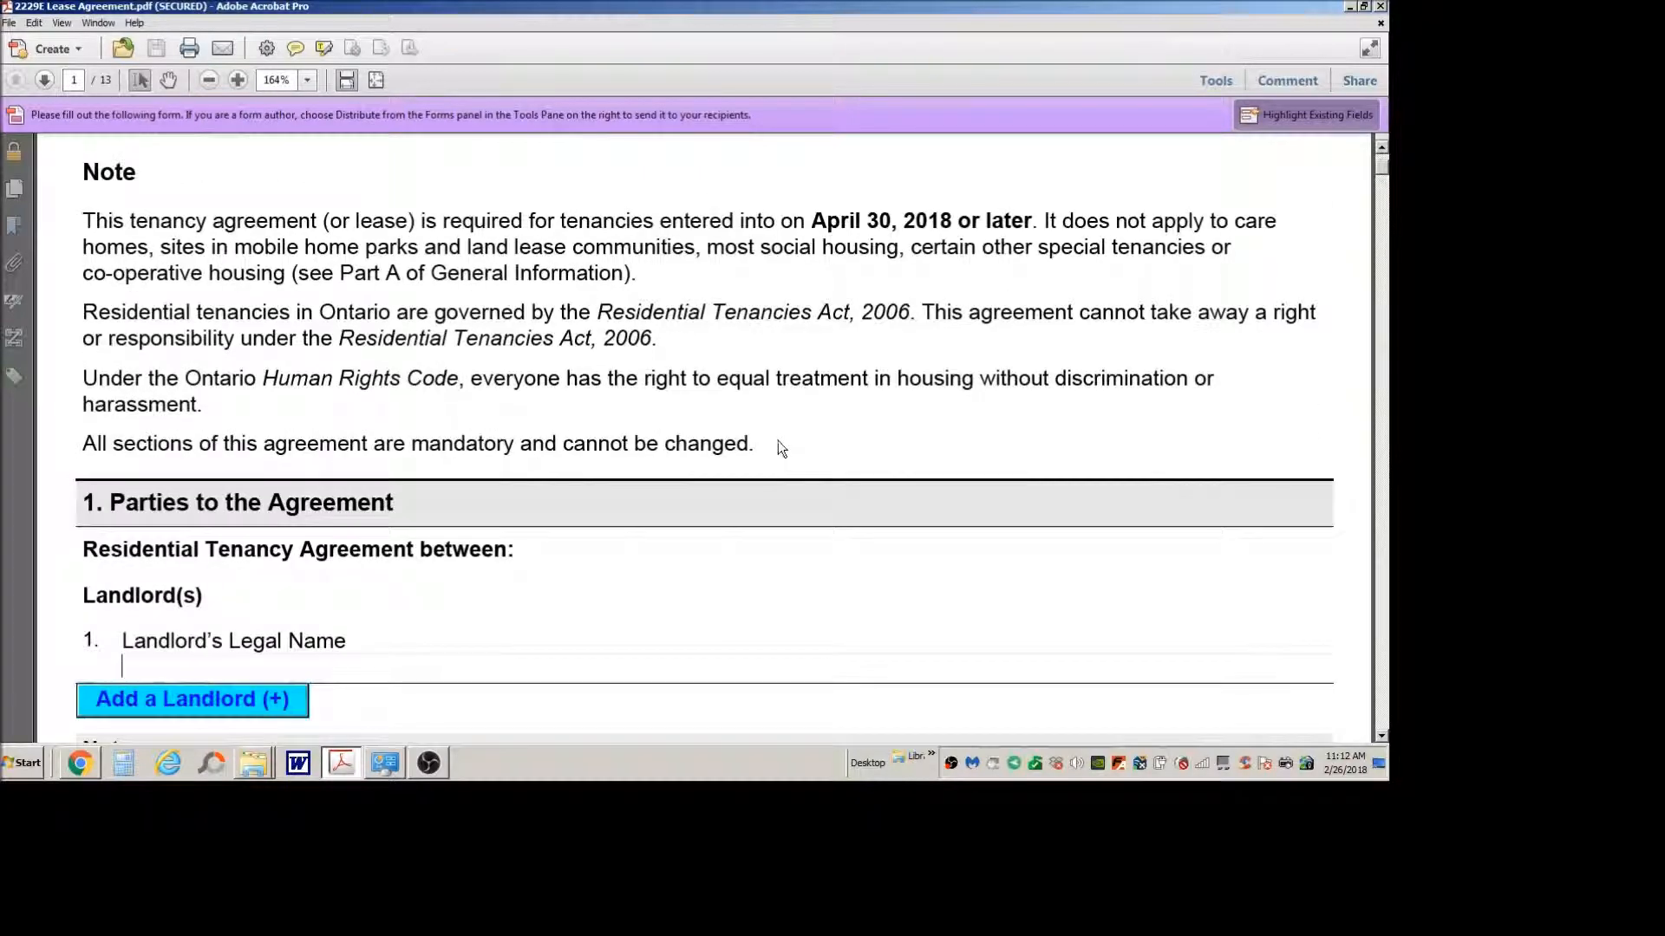
pyautogui.scroll(5, 778, 449)
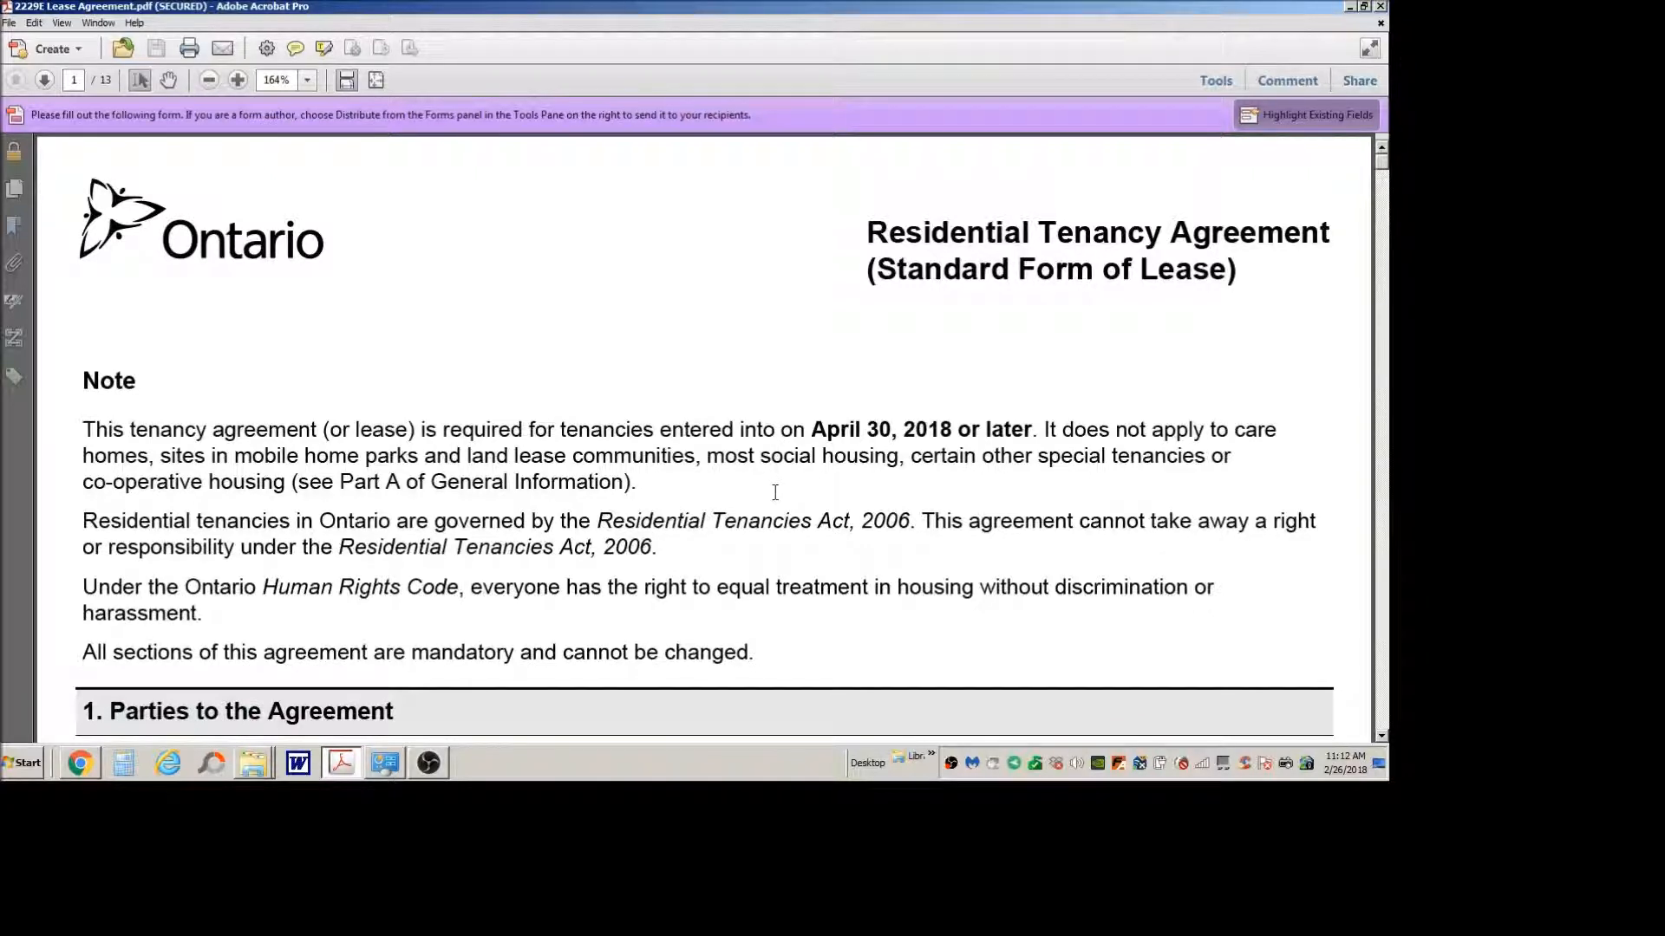
pyautogui.scroll(-3, 780, 512)
pyautogui.scroll(3, 780, 512)
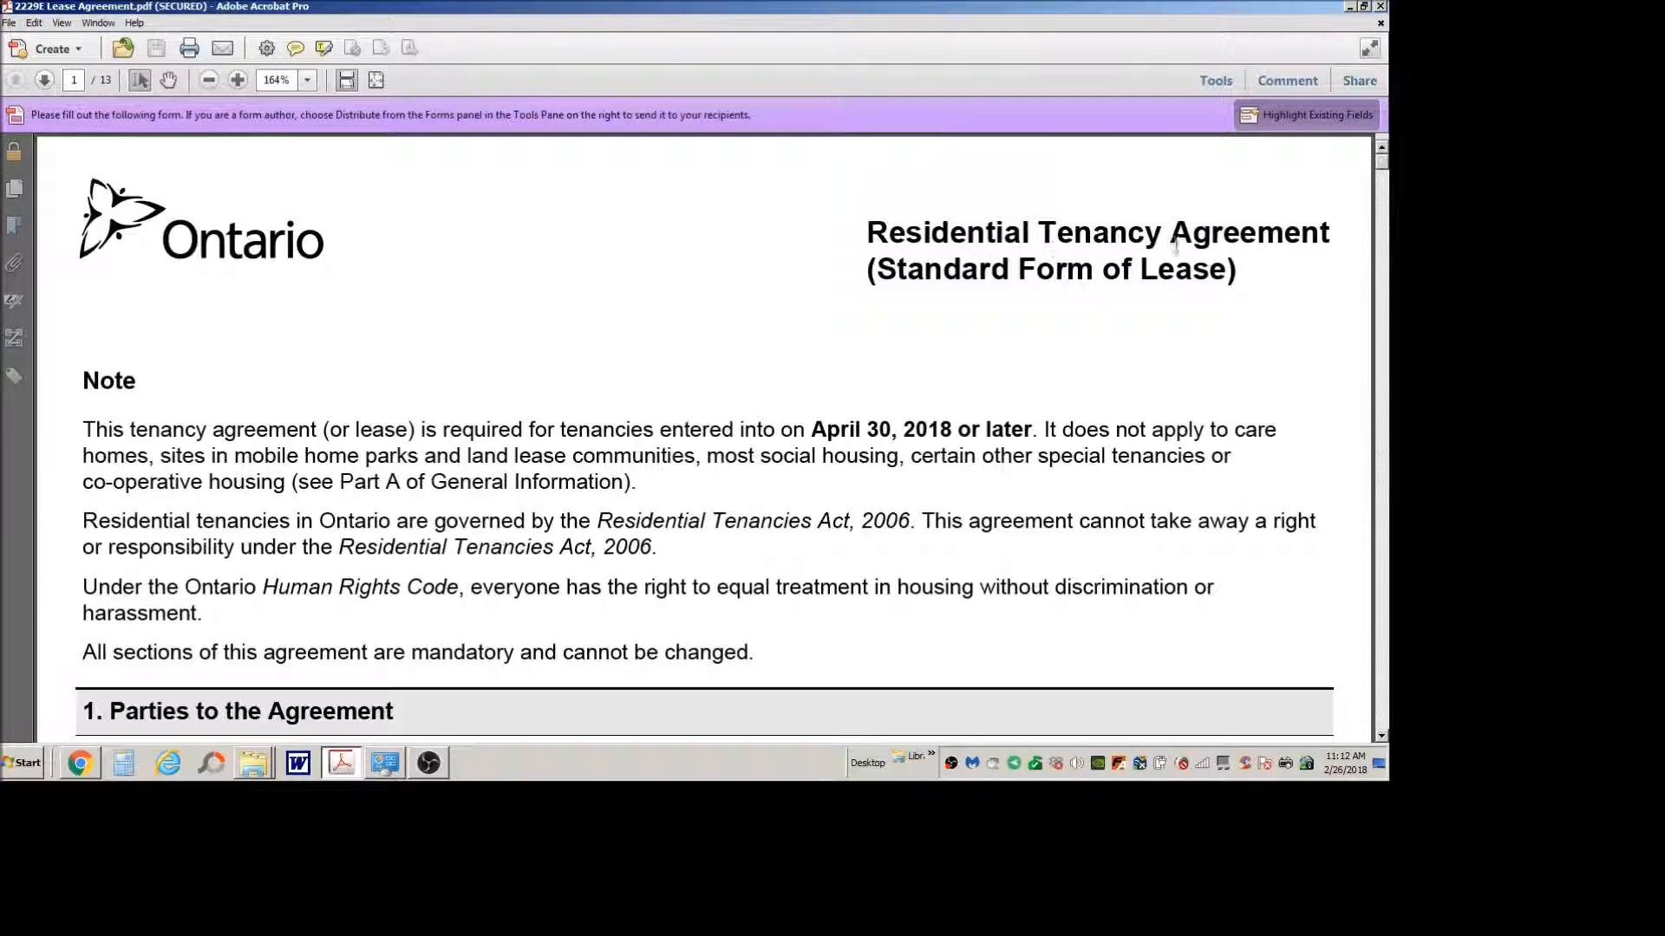
# Step: Fill in the landlord's legal name in section 1, Parties to the Agreement
pyautogui.scroll(-5, 718, 500)
pyautogui.click(241, 456)
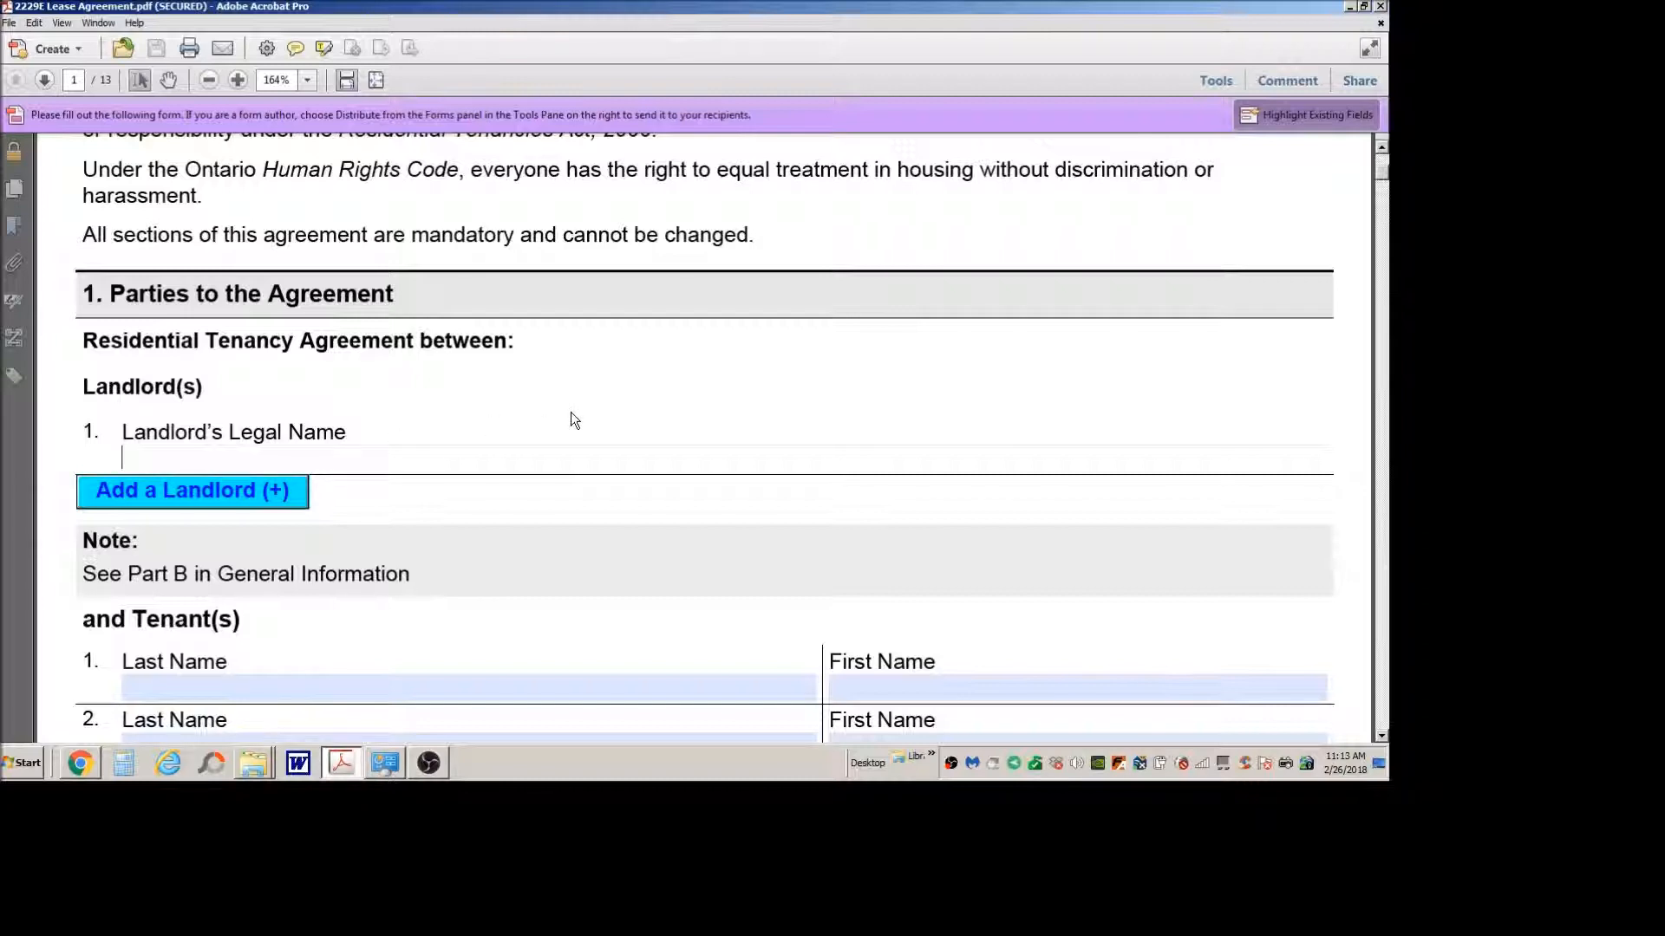
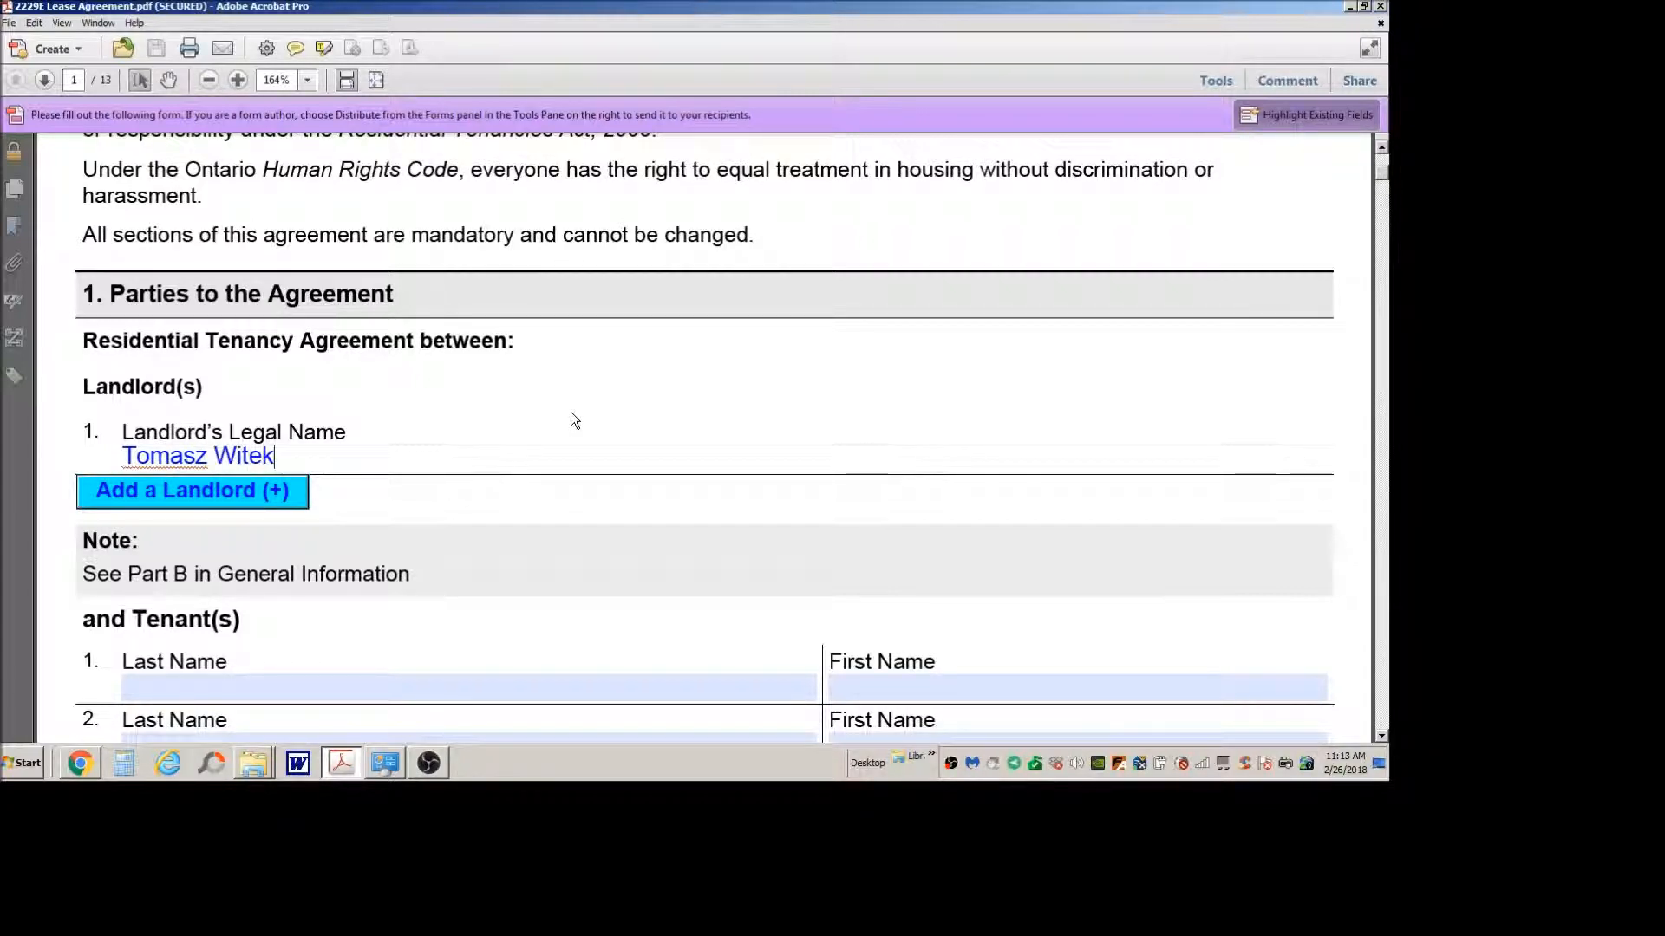
# Step: Enter the first tenant's full name in the Last Name field of tenant row 1
pyautogui.scroll(-3, 455, 511)
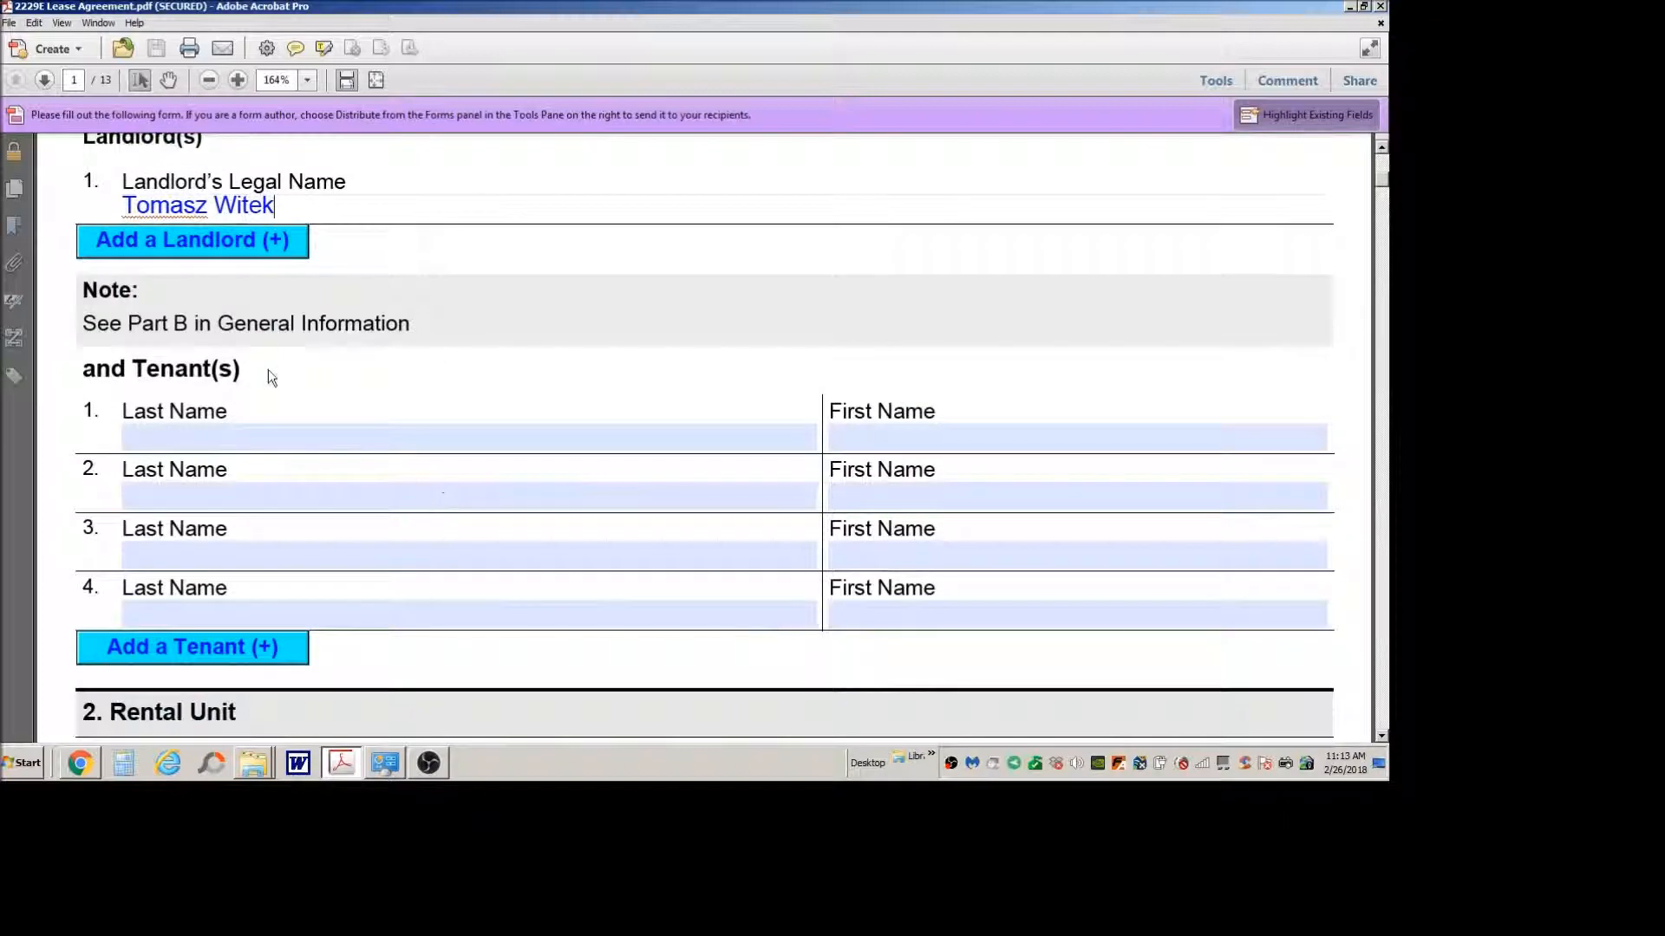
pyautogui.click(225, 432)
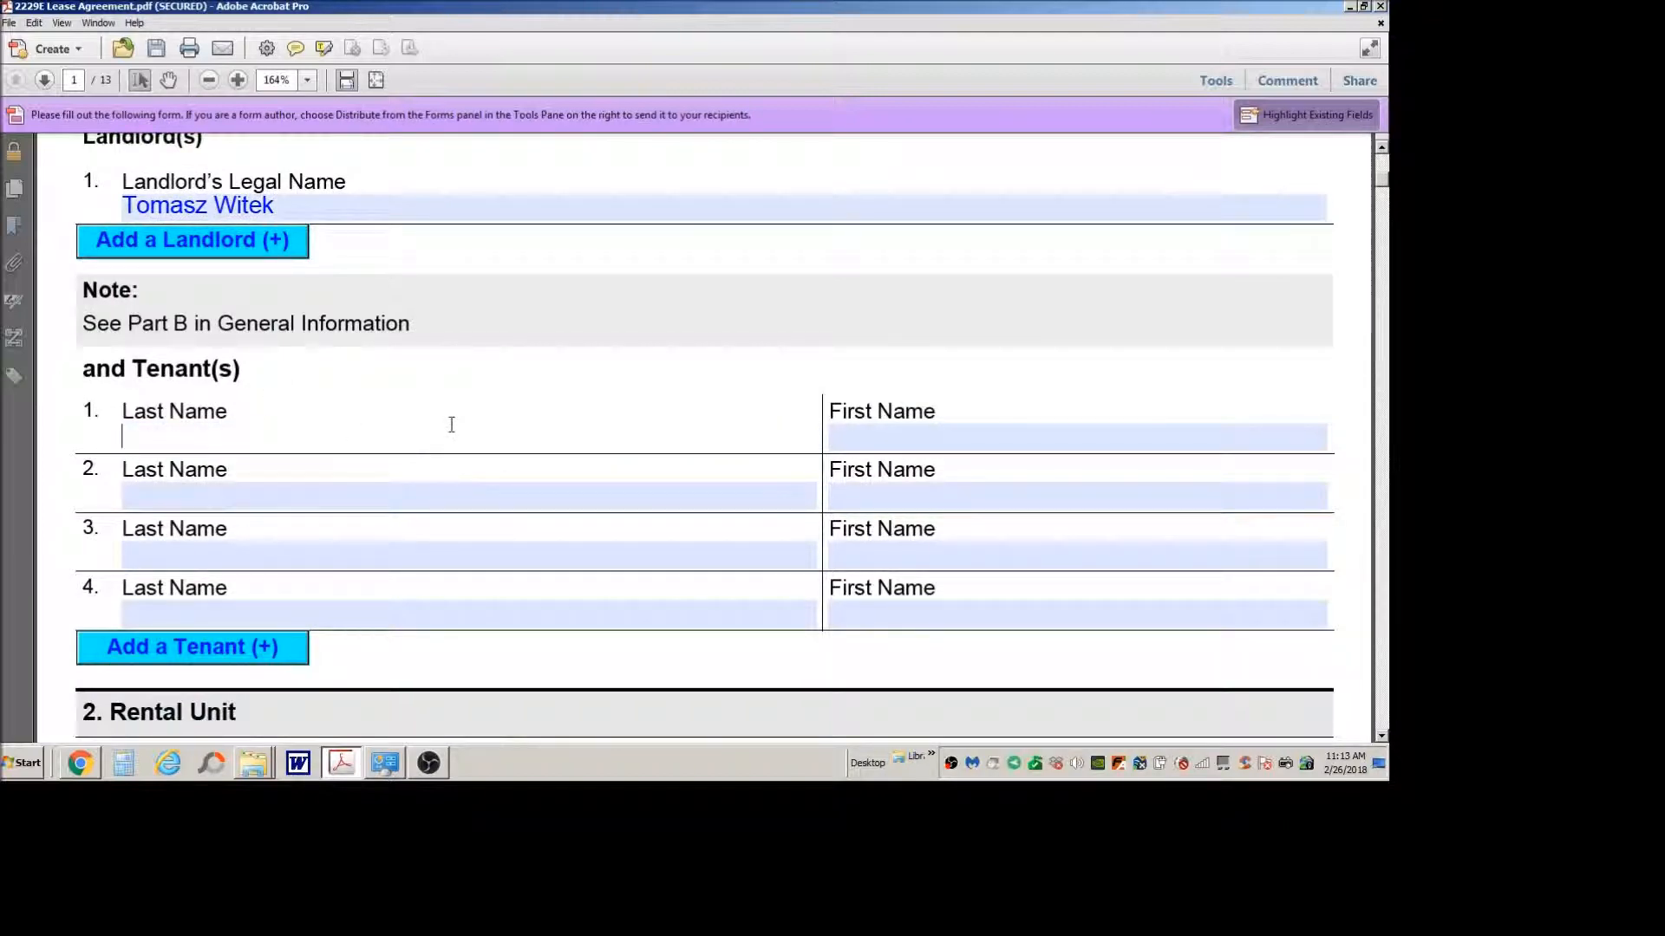
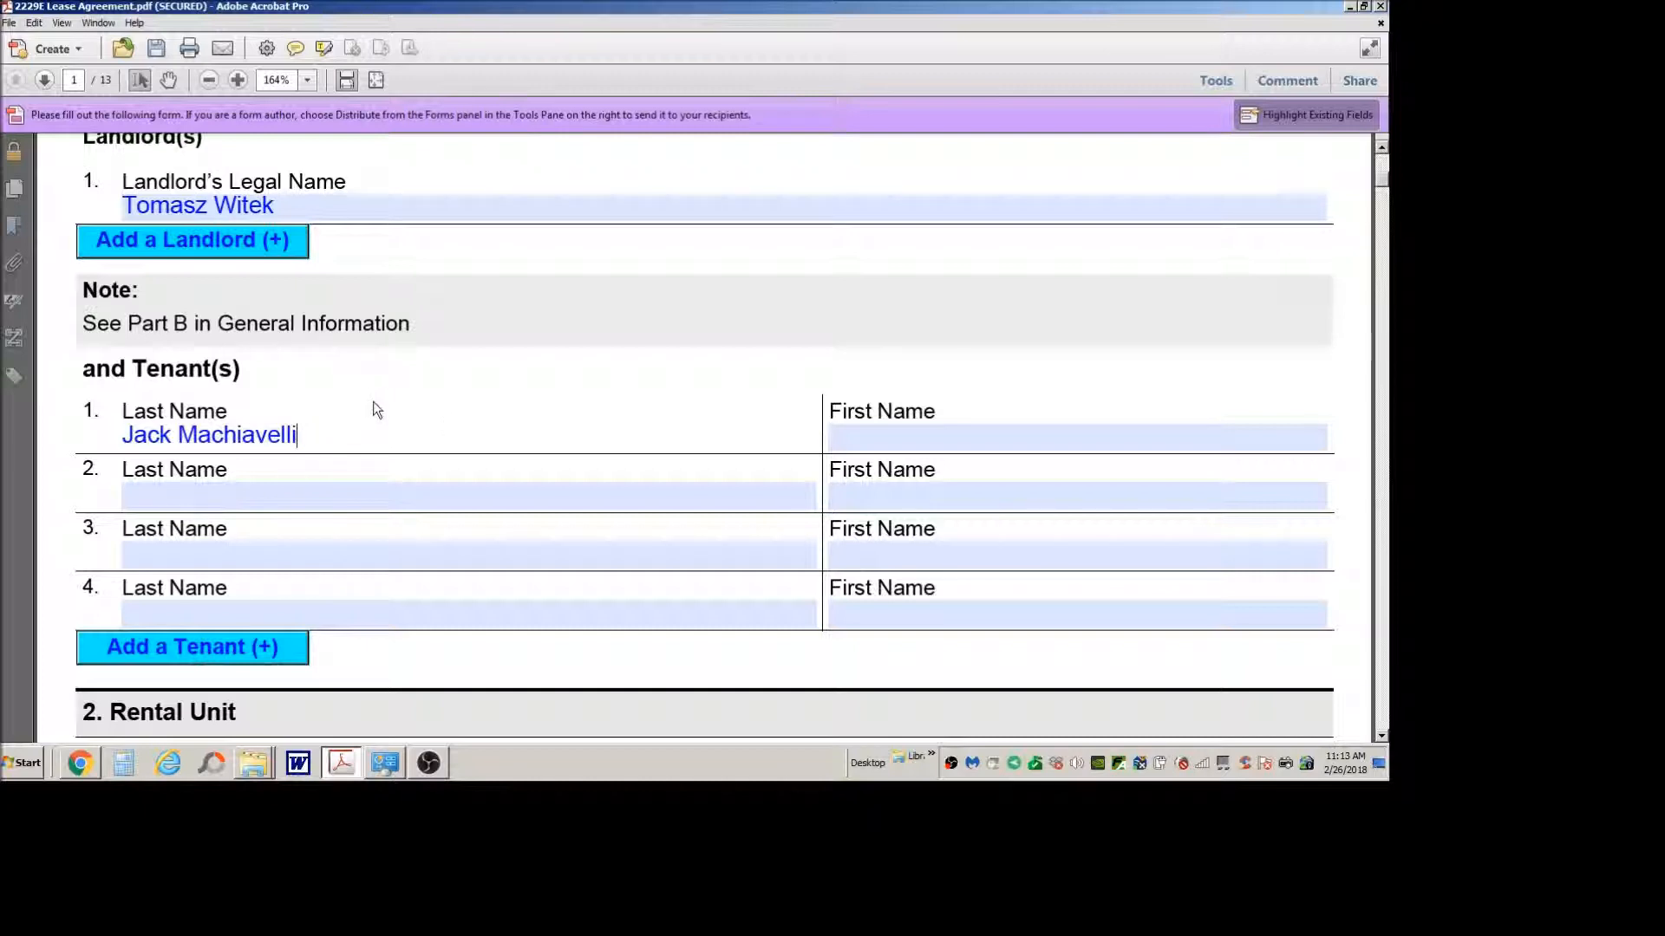
# Step: Remove the given name from the first tenant's Last Name field and enter it in the First Name field instead
pyautogui.scroll(-3, 376, 413)
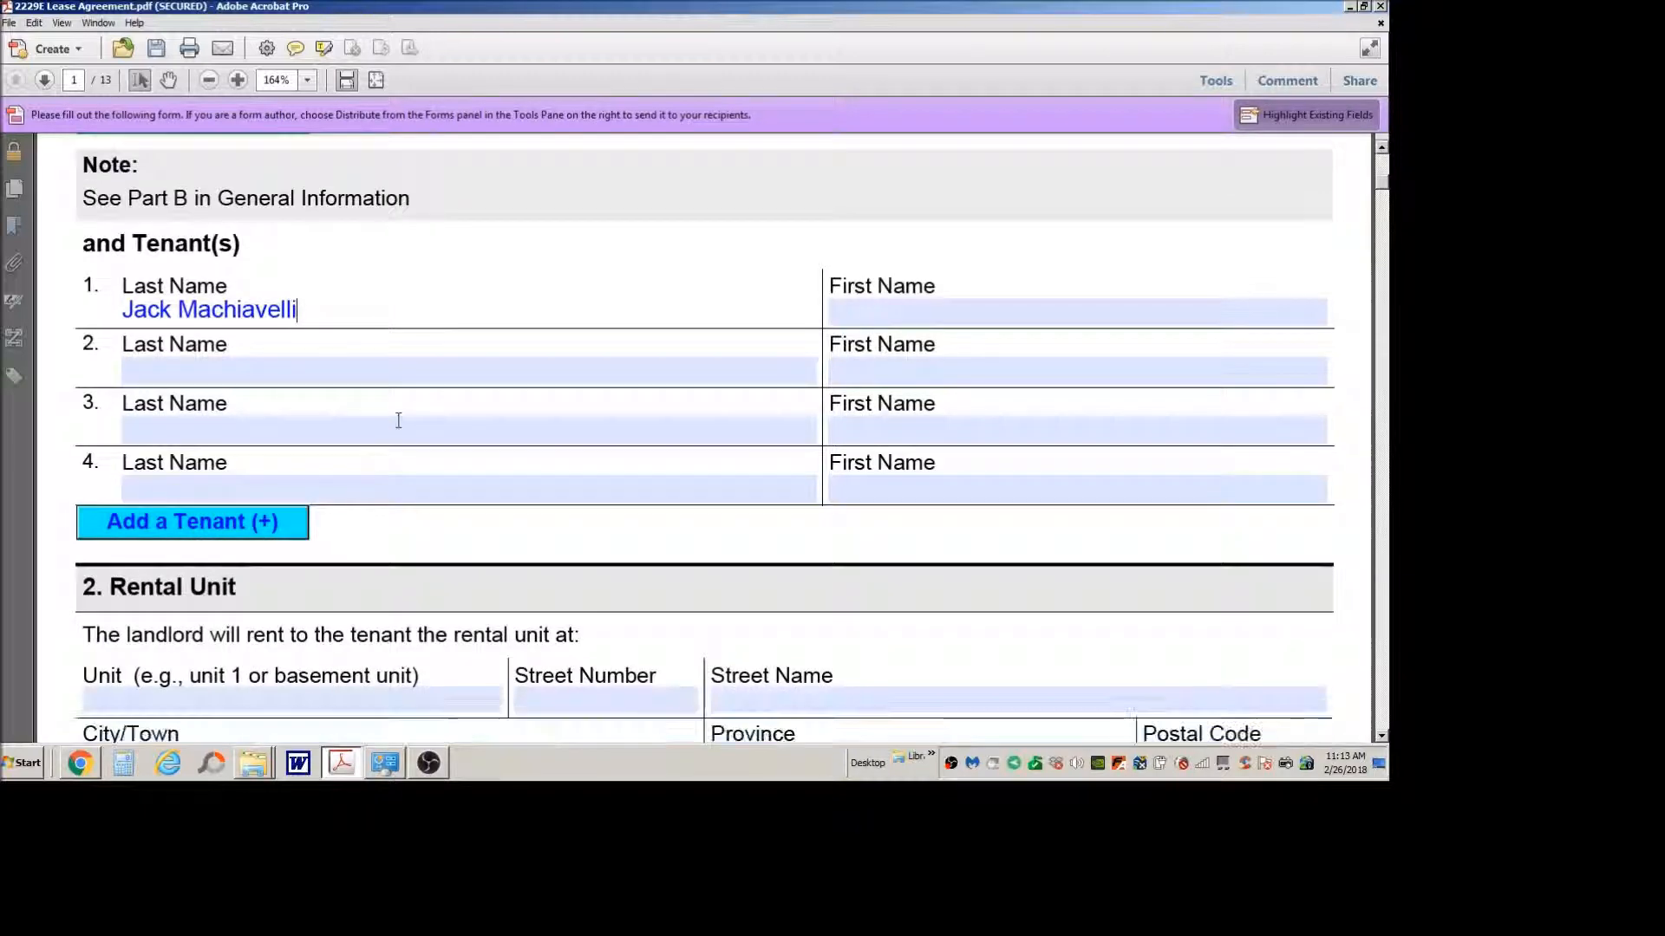
pyautogui.click(163, 348)
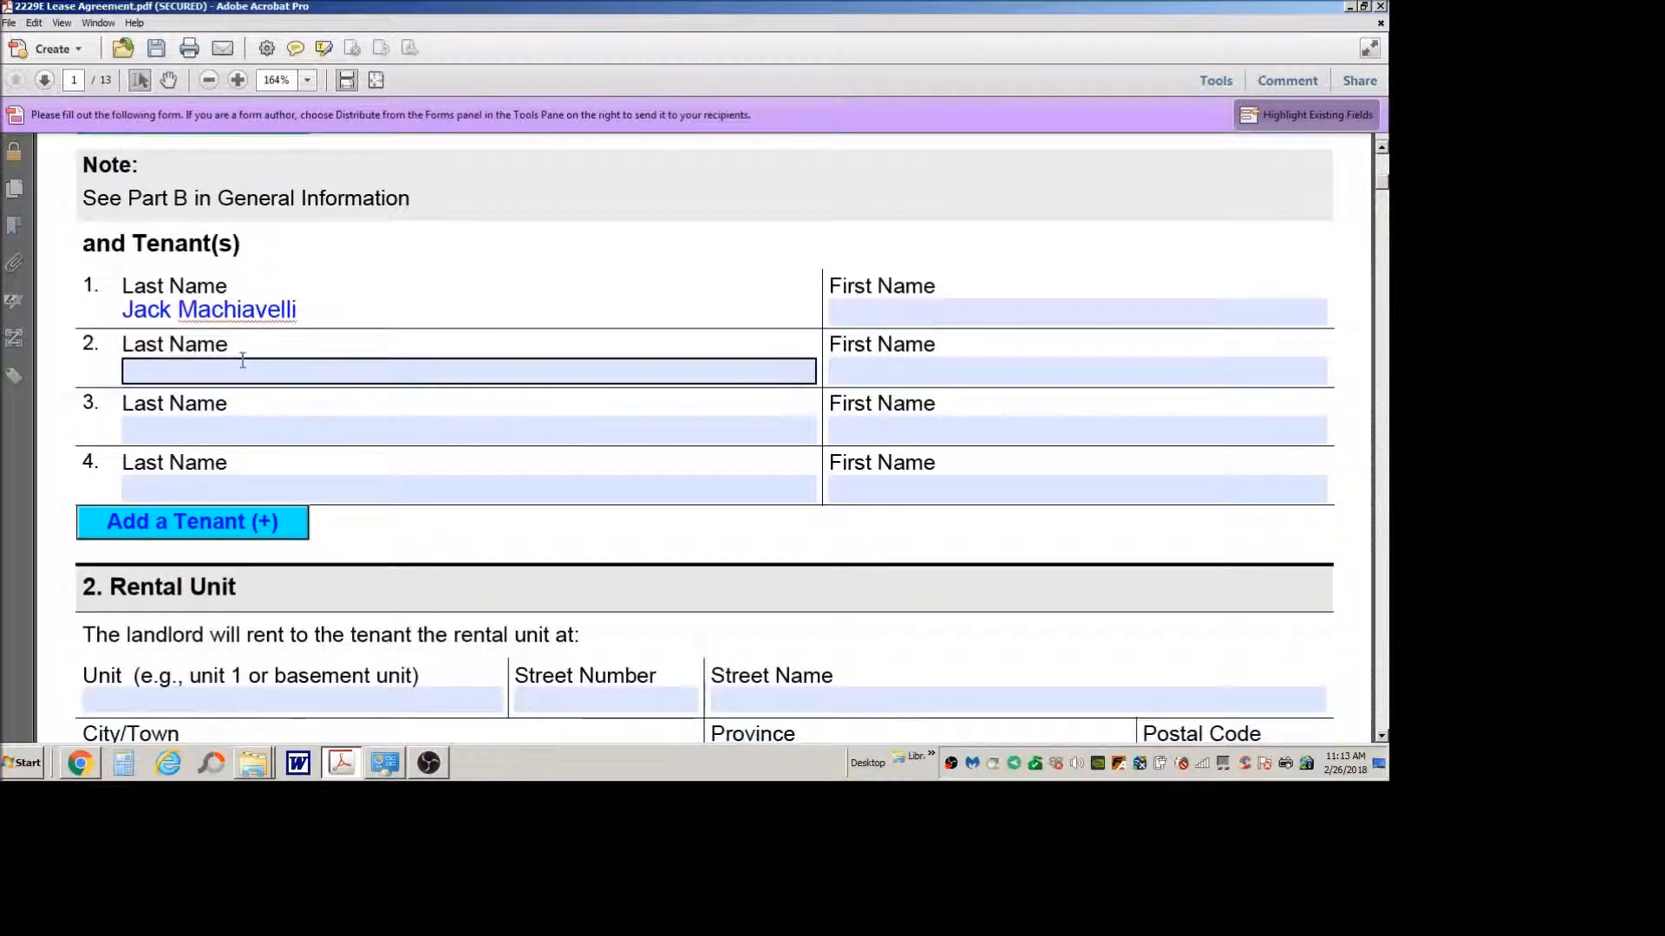
pyautogui.moveTo(174, 310); pyautogui.dragTo(76, 310)
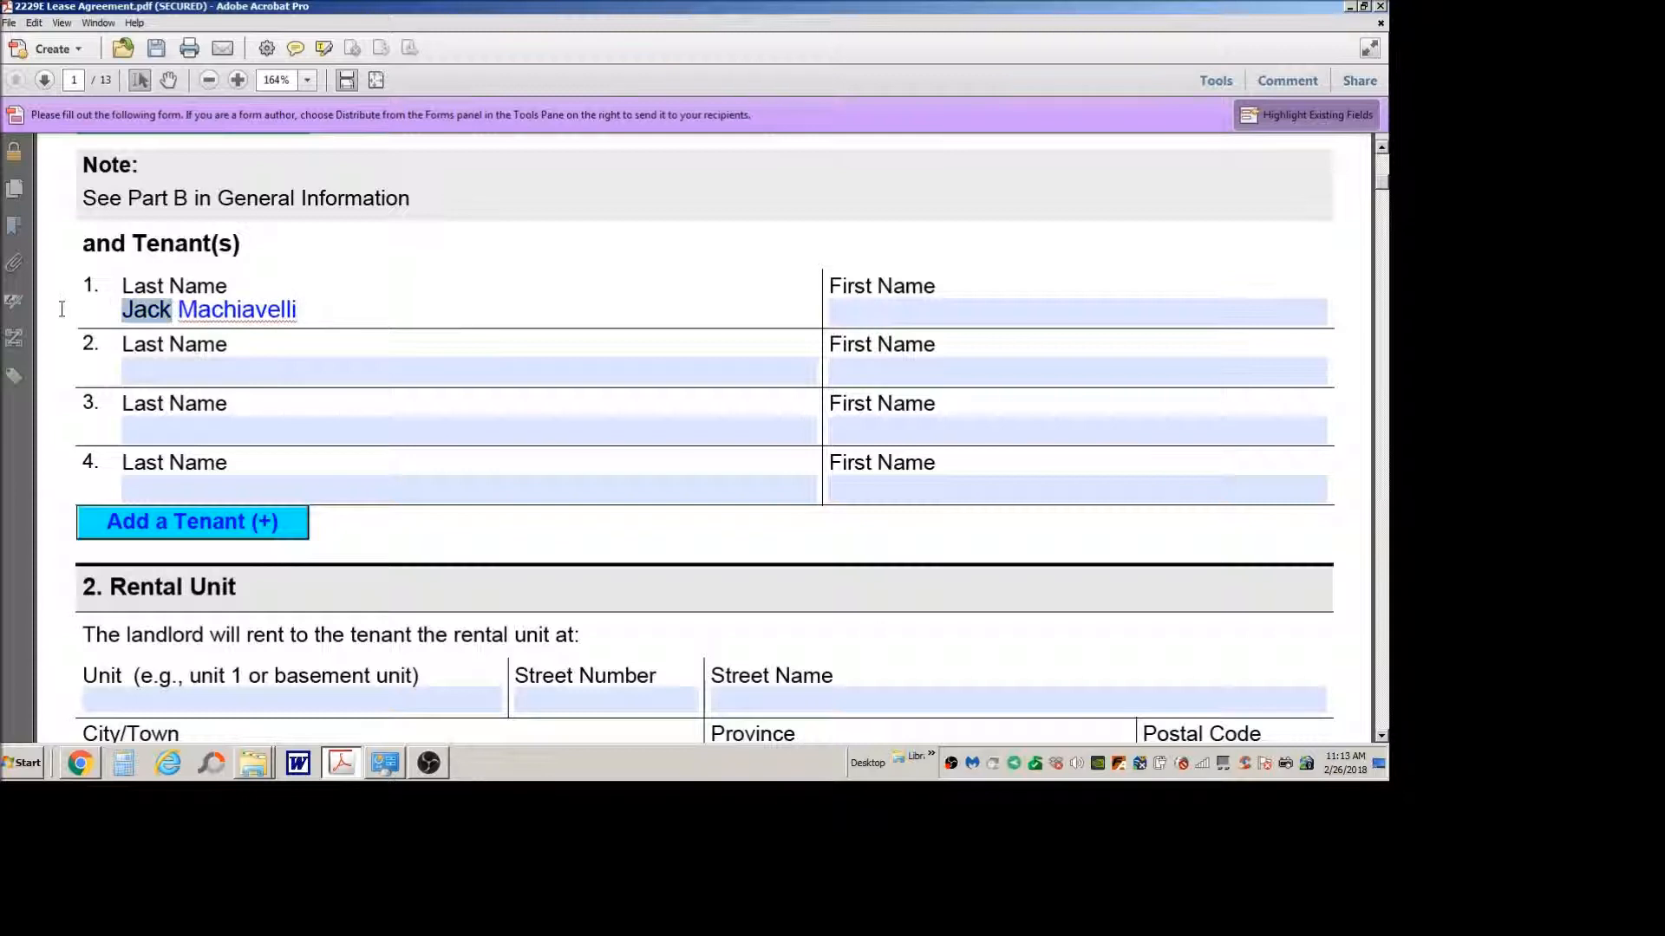
pyautogui.press('Delete')
pyautogui.press('Delete')
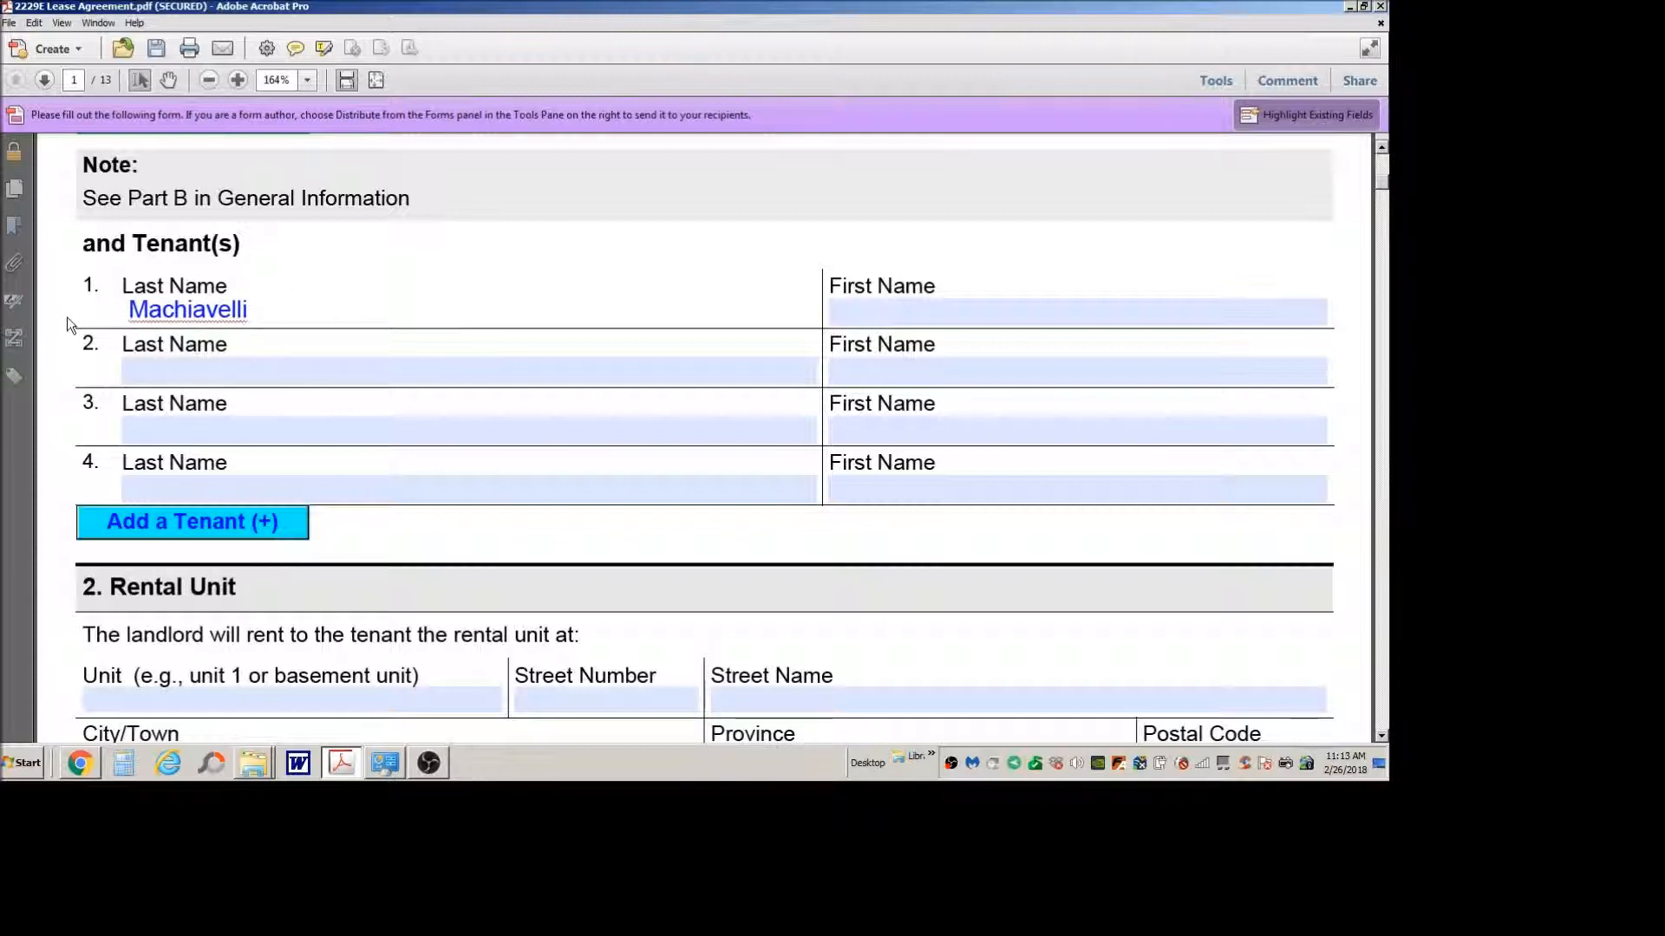
pyautogui.click(884, 312)
pyautogui.write('Jack')
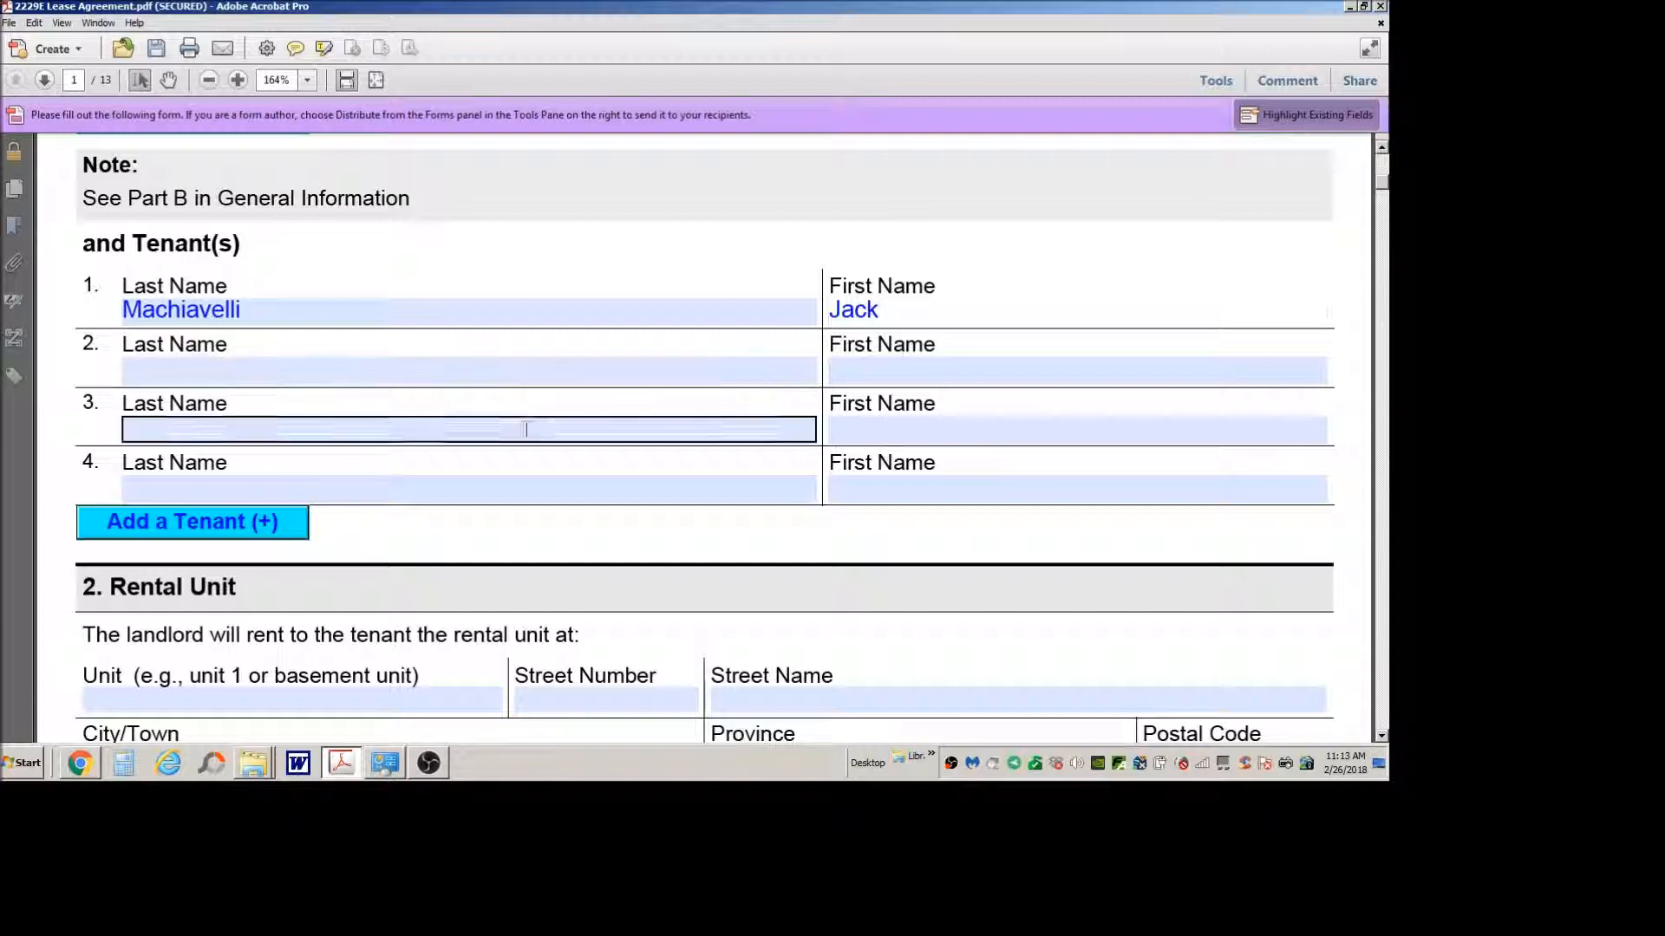
# Step: Fill in the rental unit's unit number, street number and street name in section 2
pyautogui.scroll(-6, 592, 496)
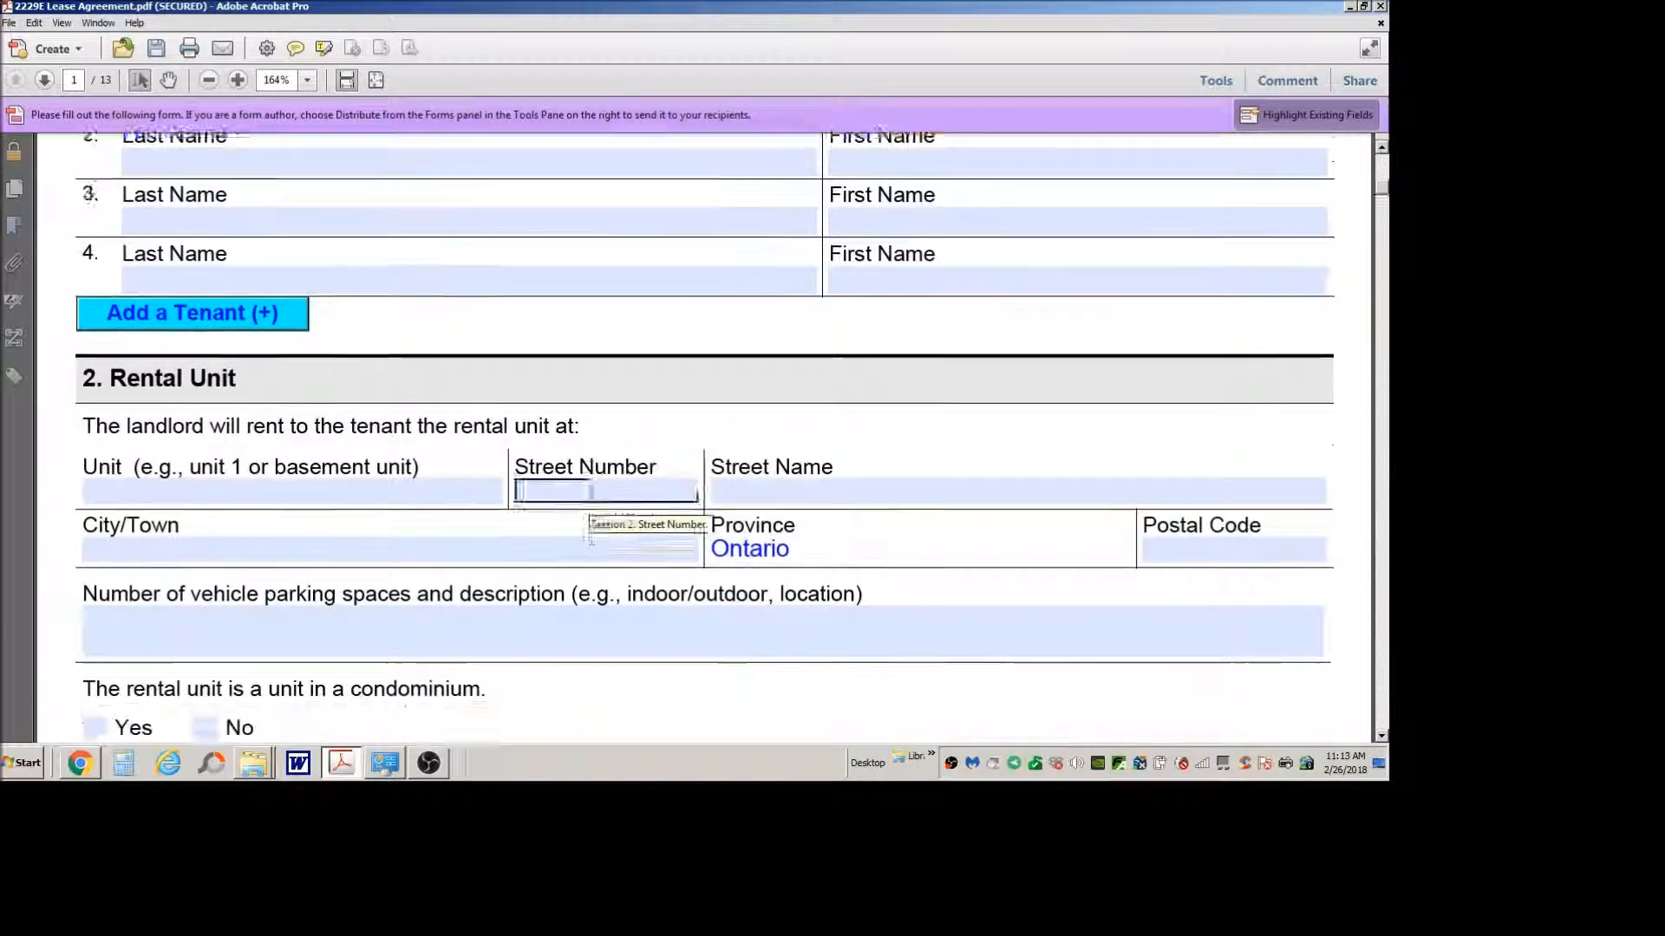
pyautogui.scroll(-2, 591, 496)
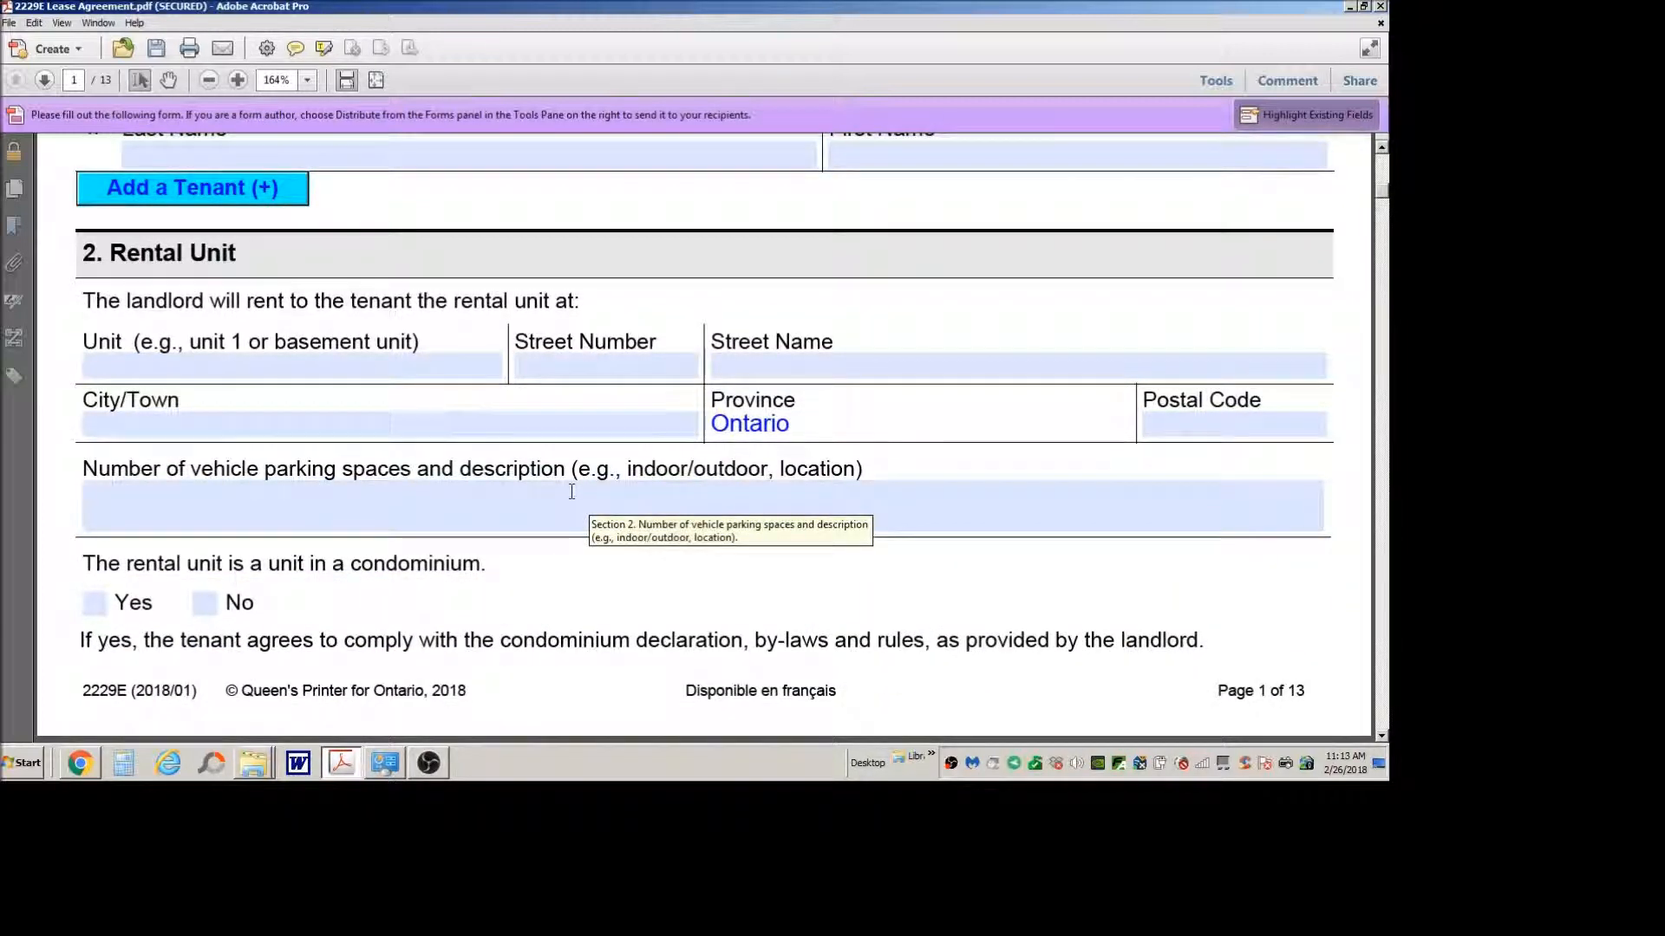
pyautogui.click(149, 364)
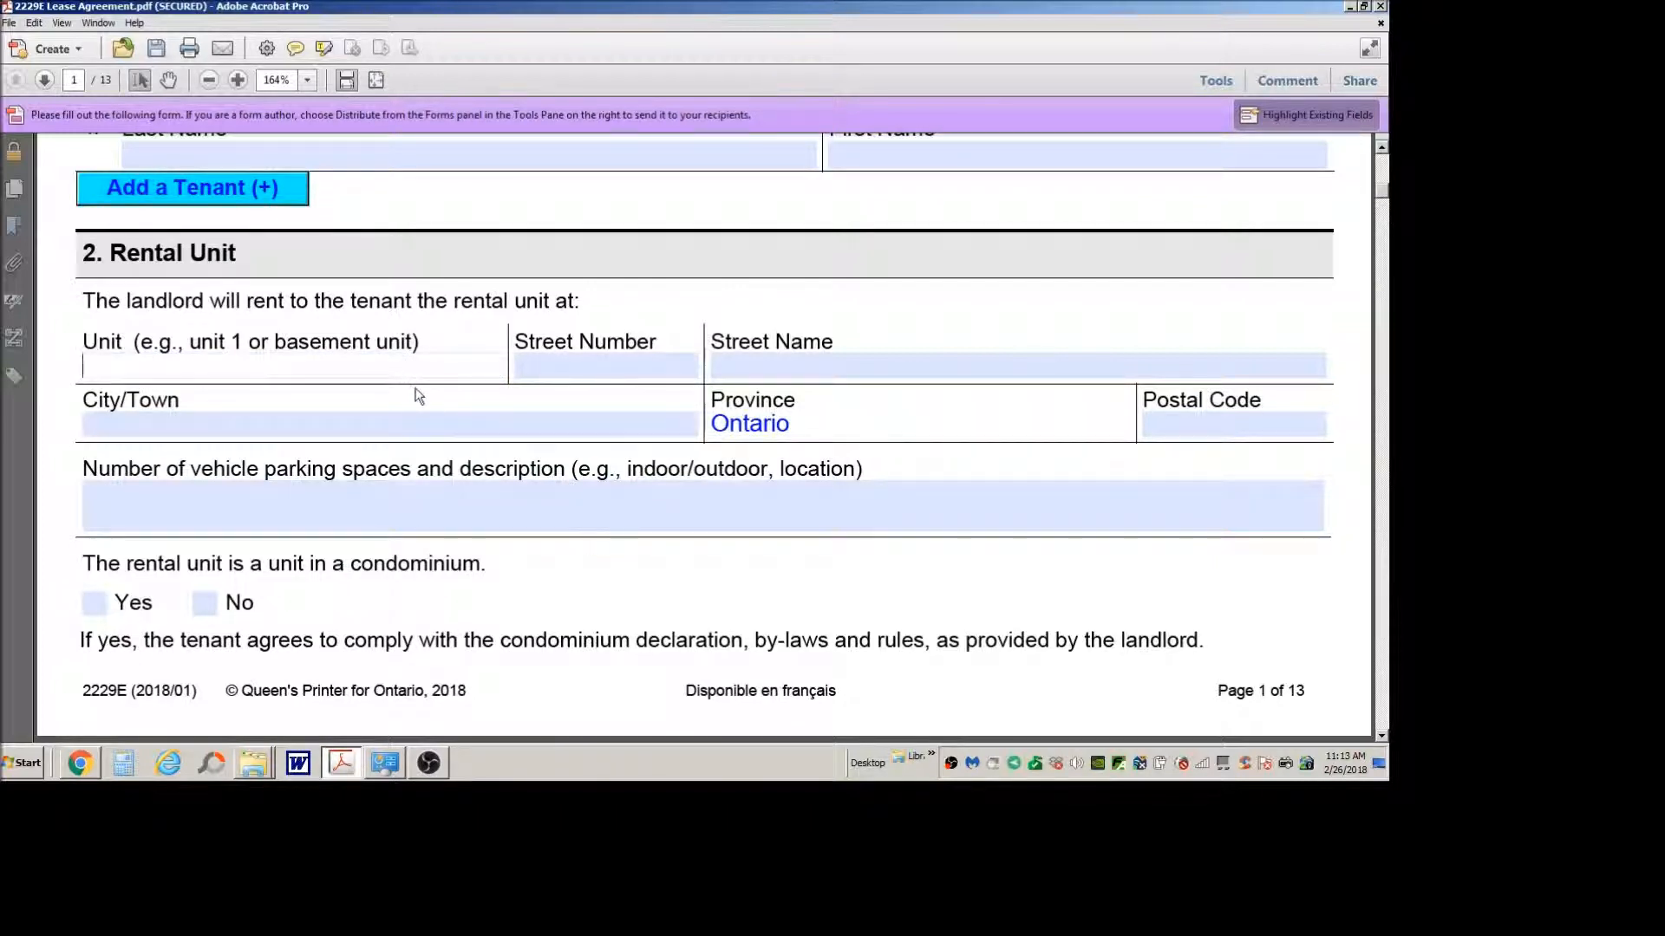
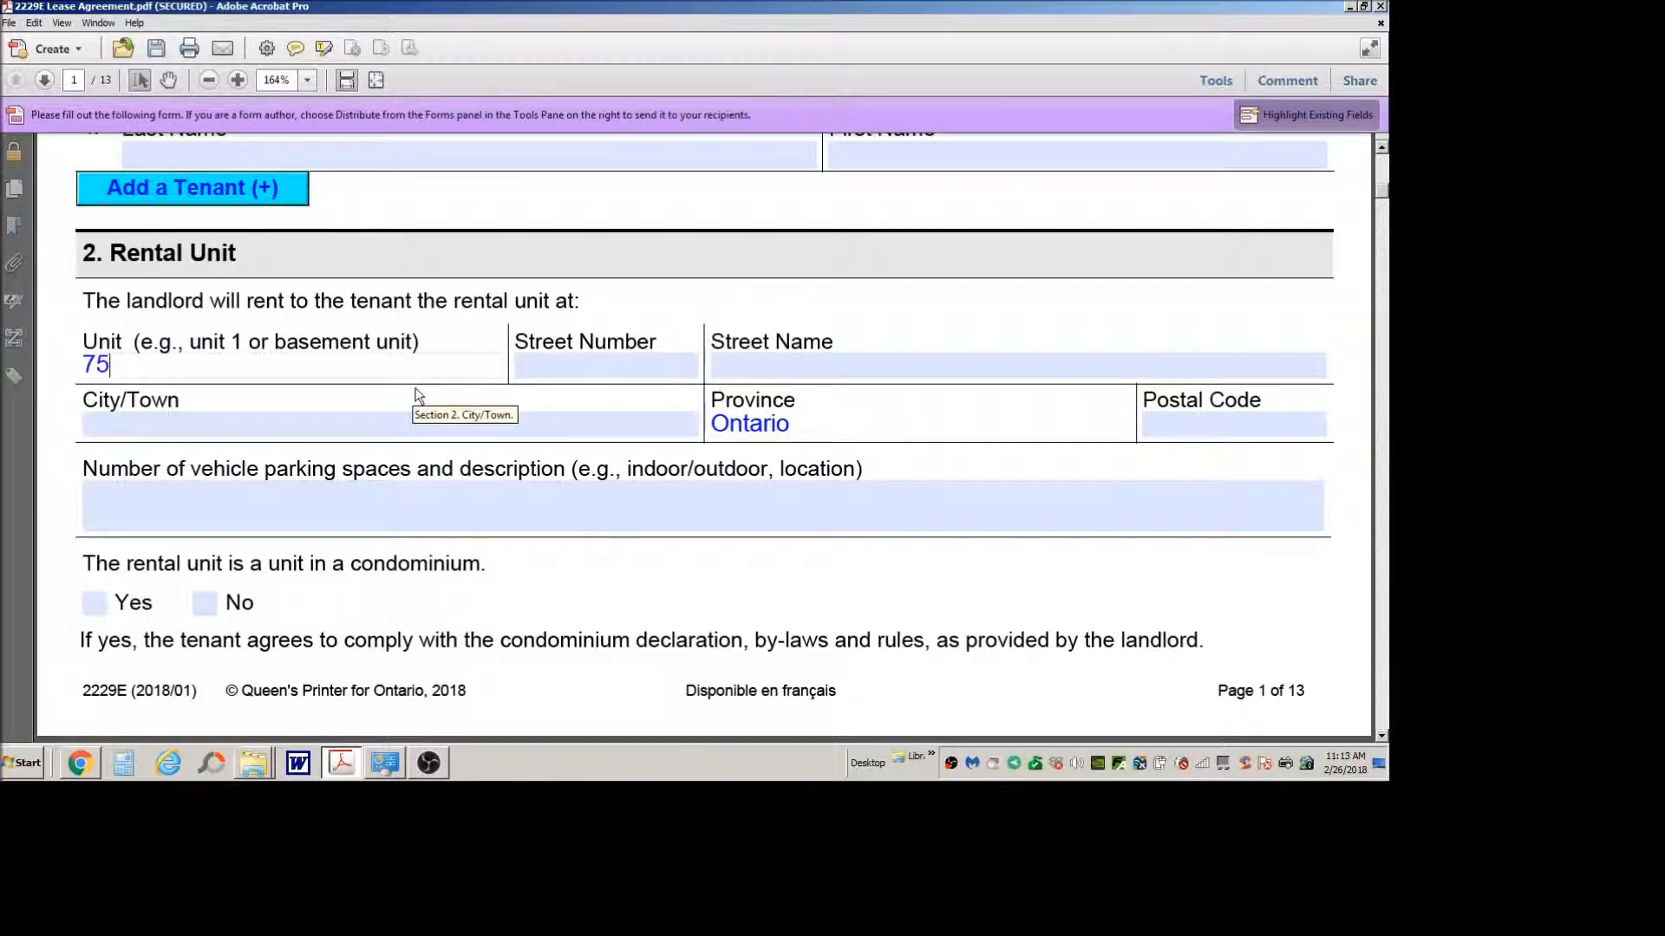
pyautogui.click(599, 371)
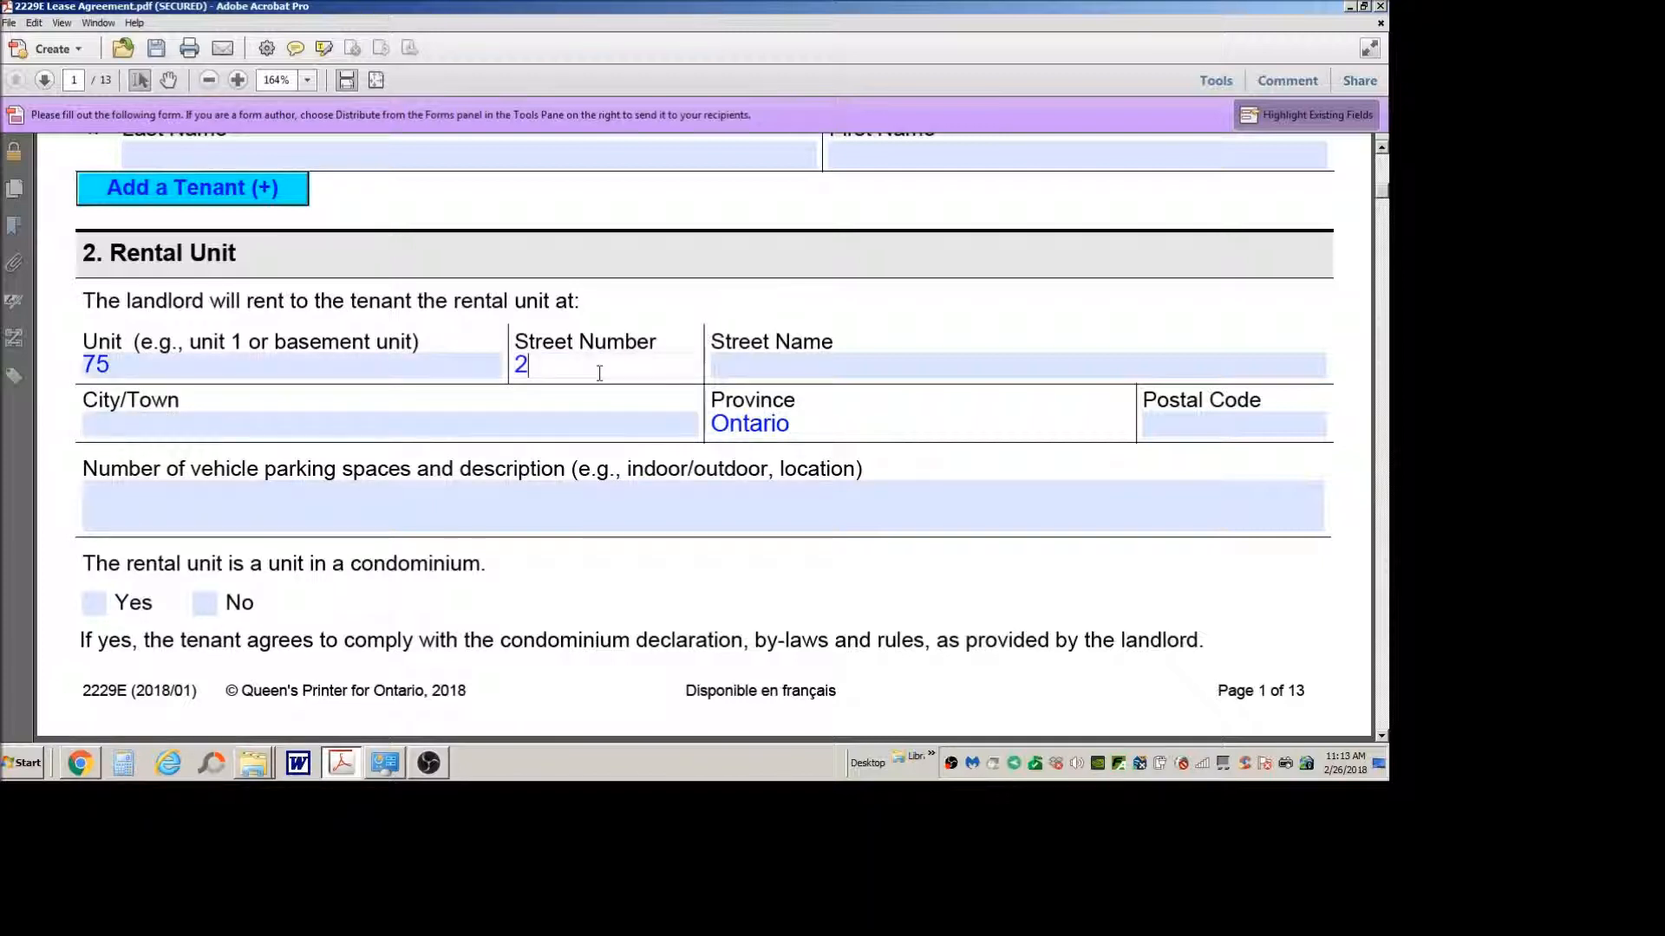
pyautogui.click(790, 366)
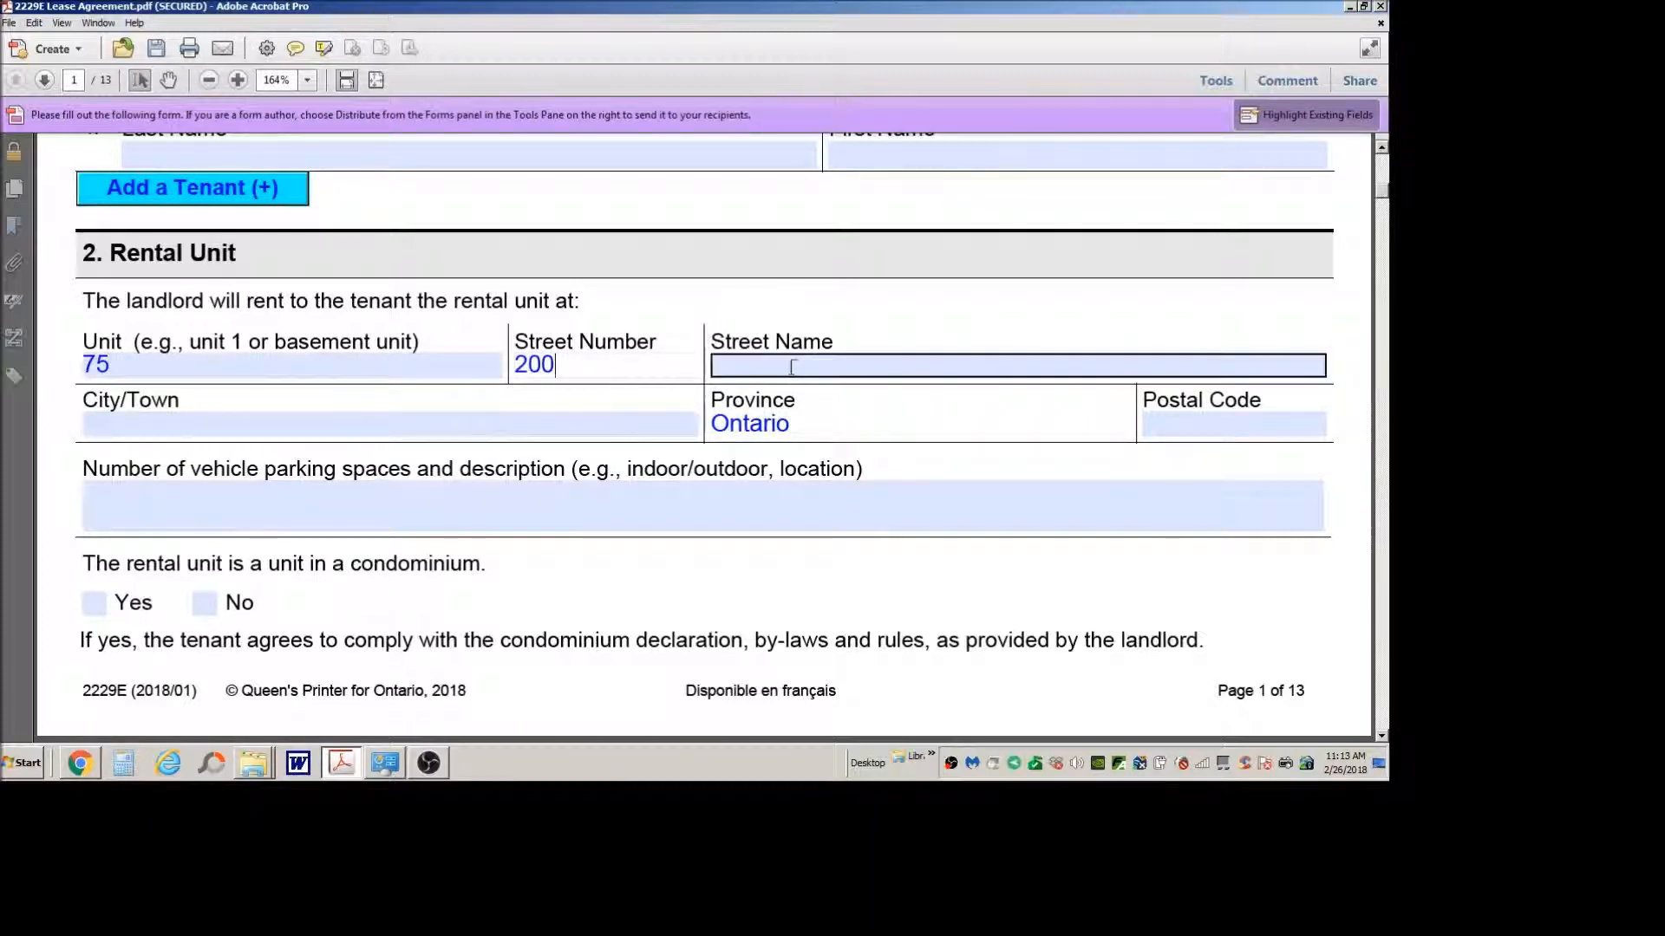
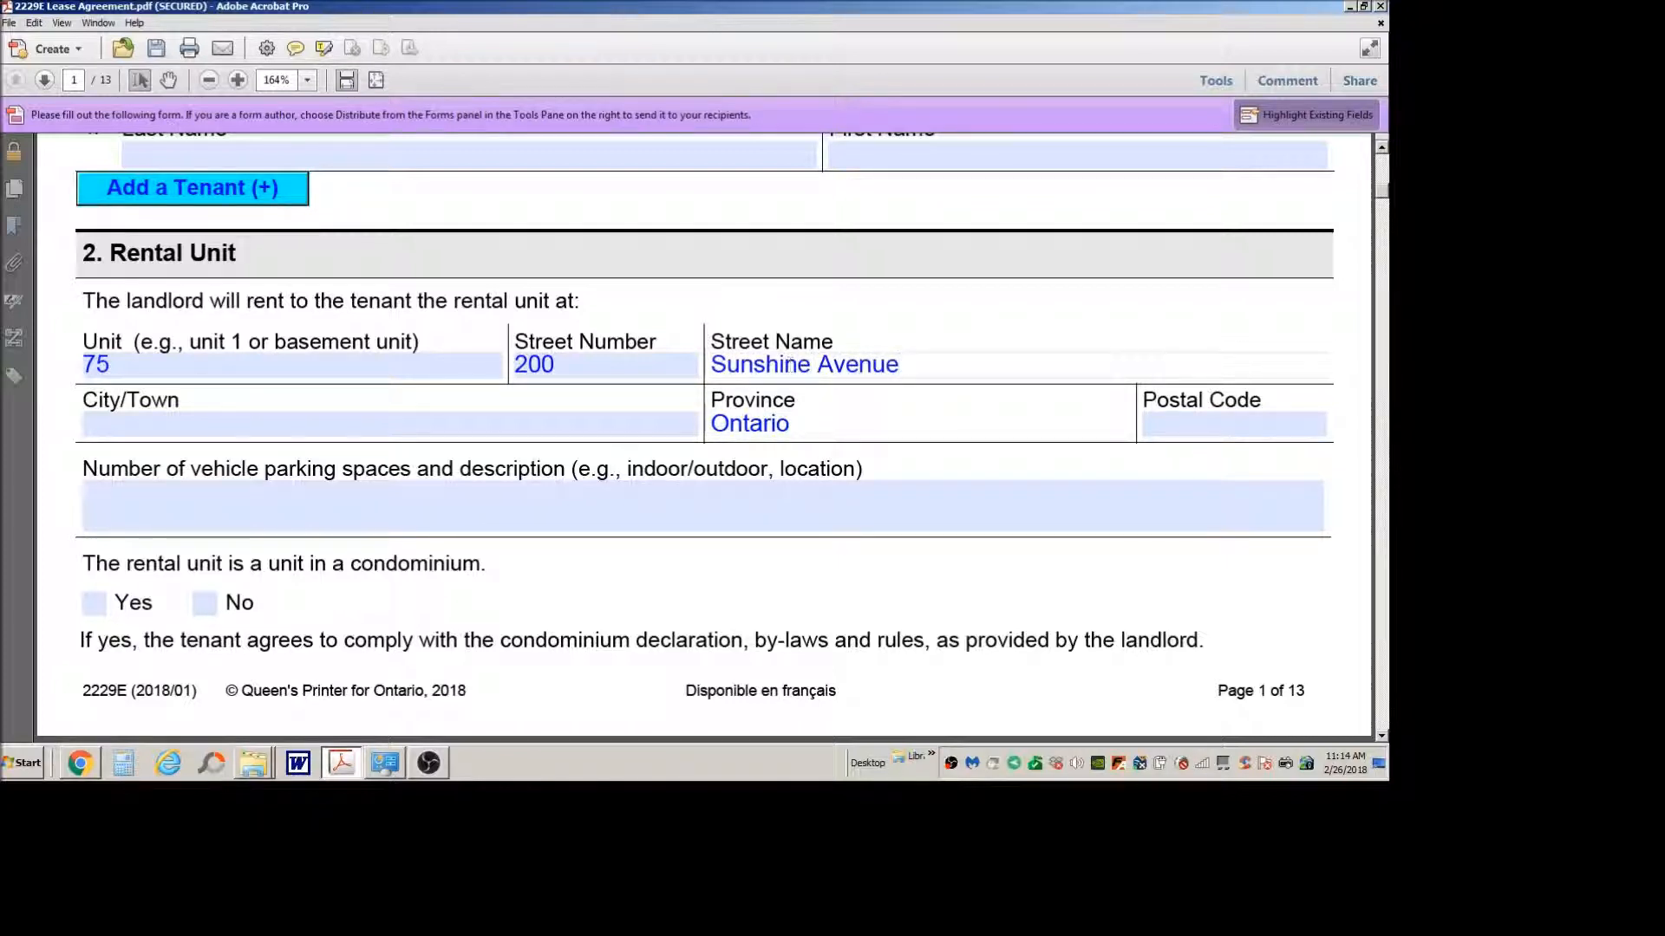
# Step: Complete the rental unit's address with its city and postal code
pyautogui.click(674, 423)
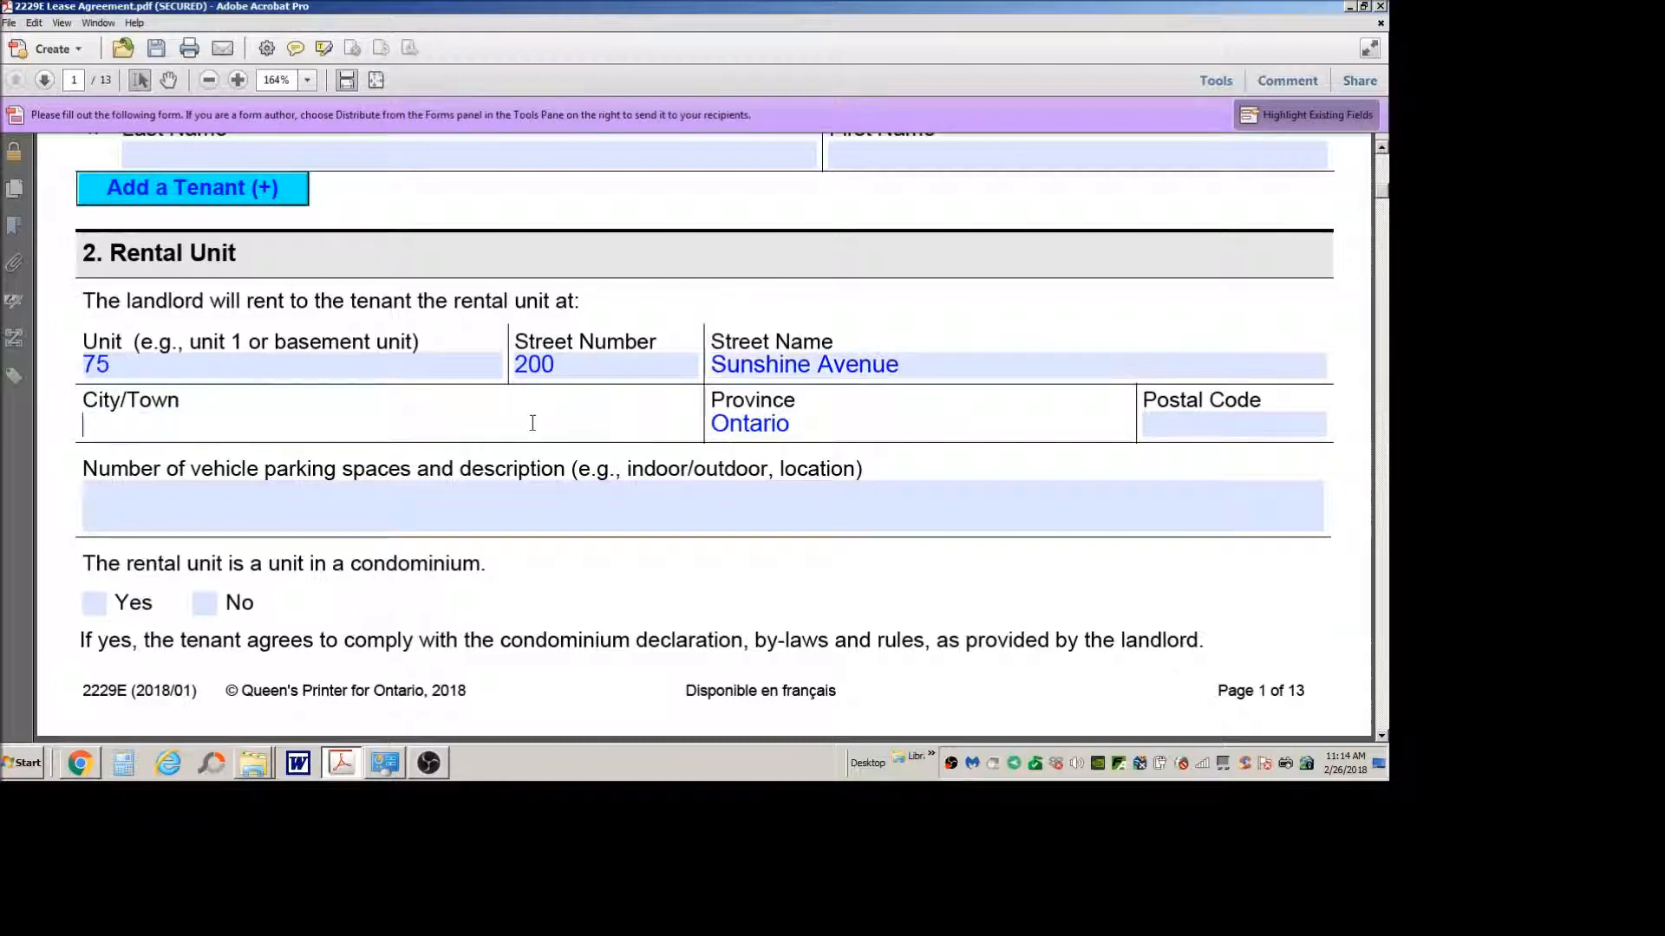
pyautogui.write('Ottawa')
pyautogui.click(1188, 429)
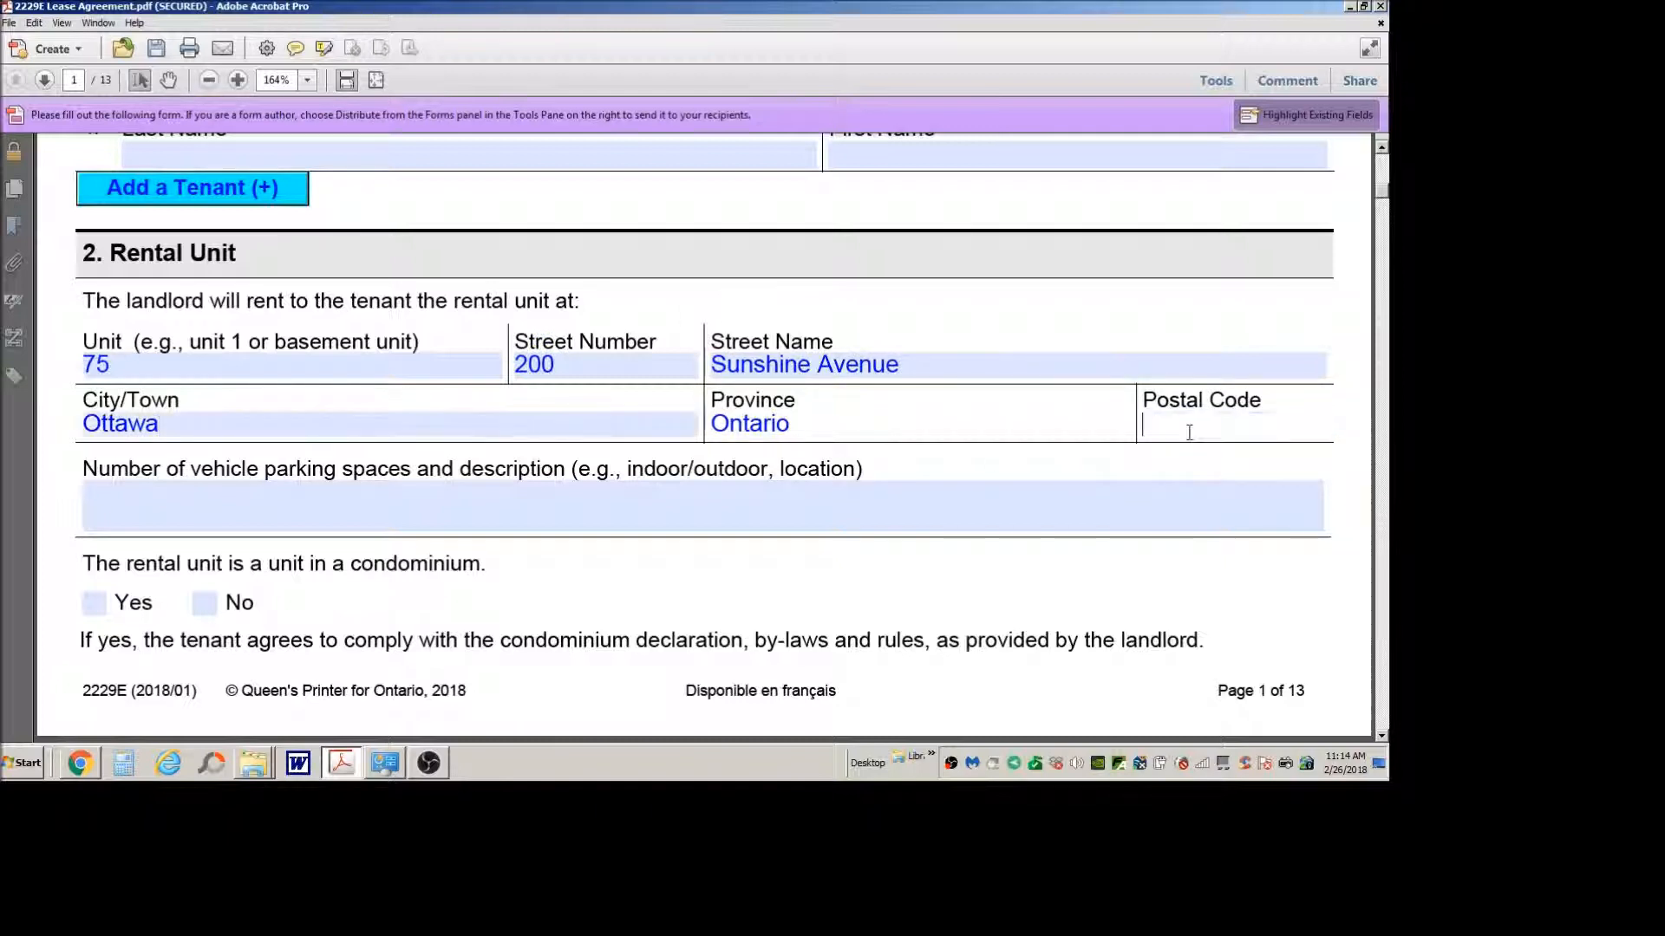
# Step: Describe the vehicle parking as "1 parking space included in the lease, parking number 56"
pyautogui.click(642, 491)
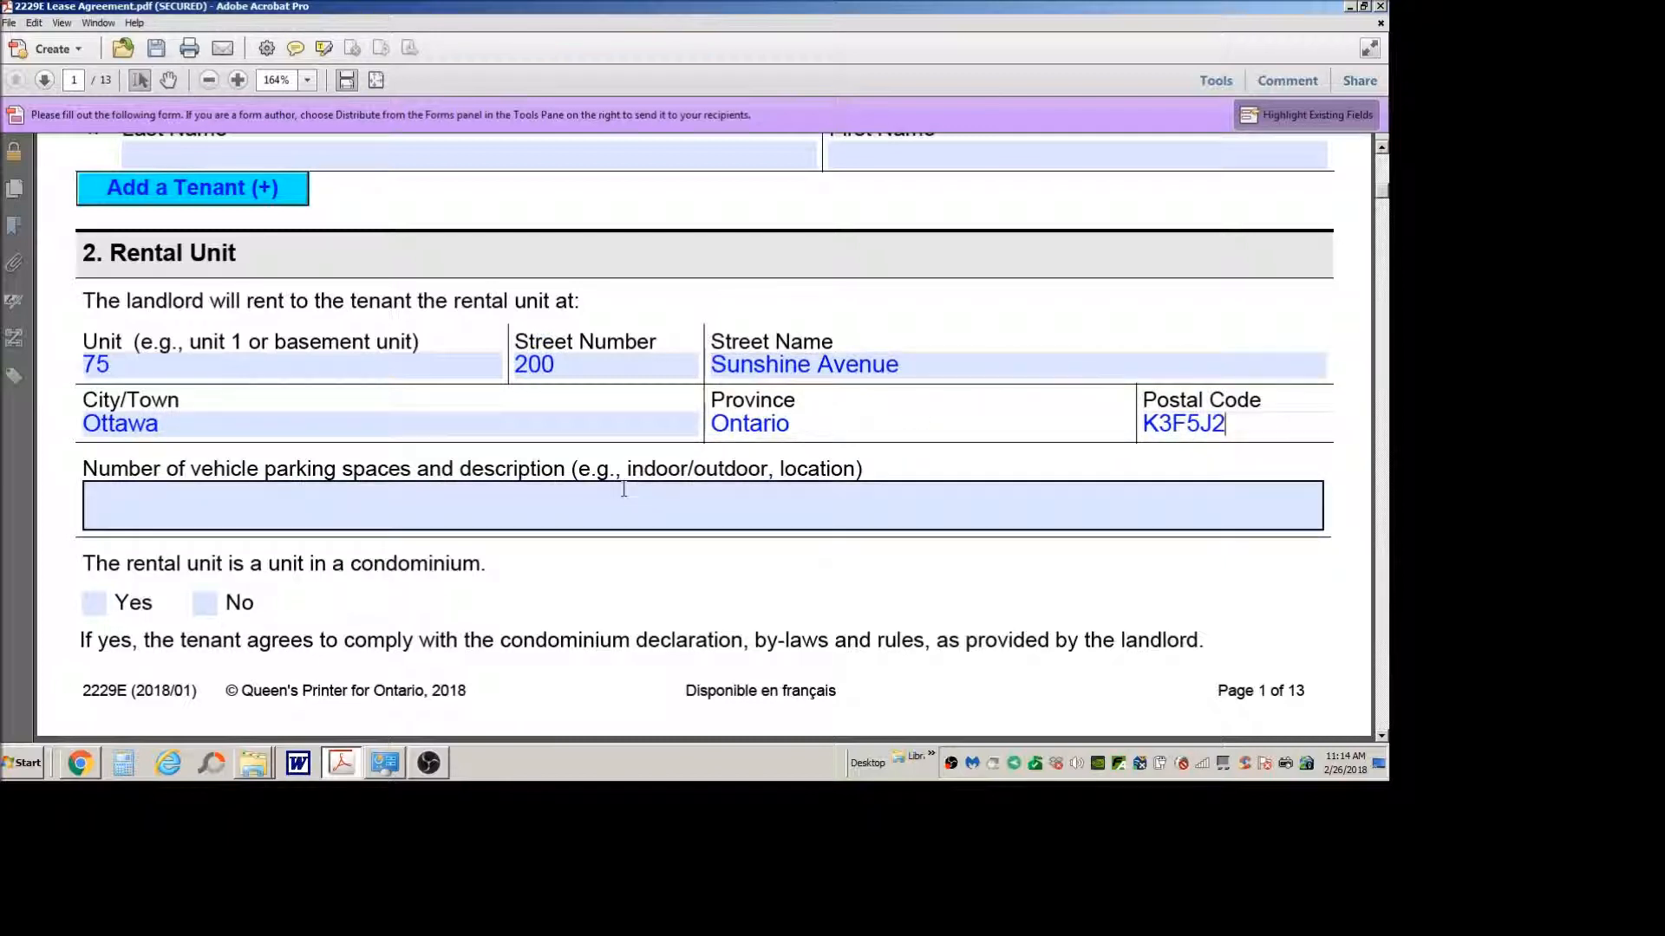
pyautogui.click(623, 489)
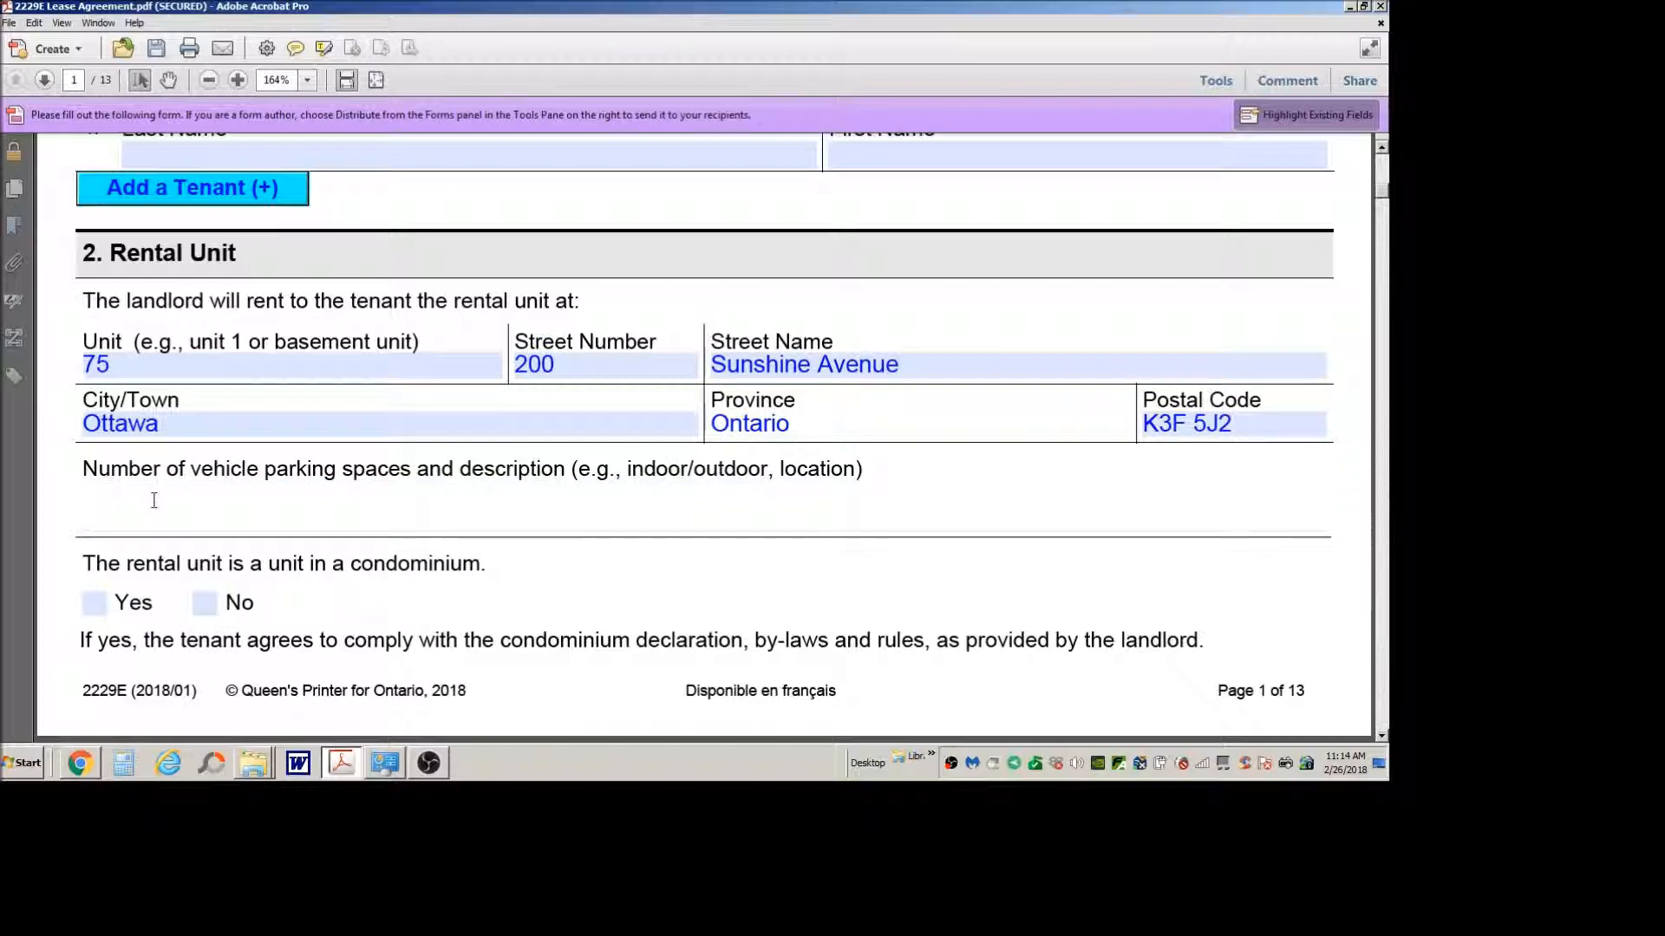
pyautogui.scroll(-3, 648, 470)
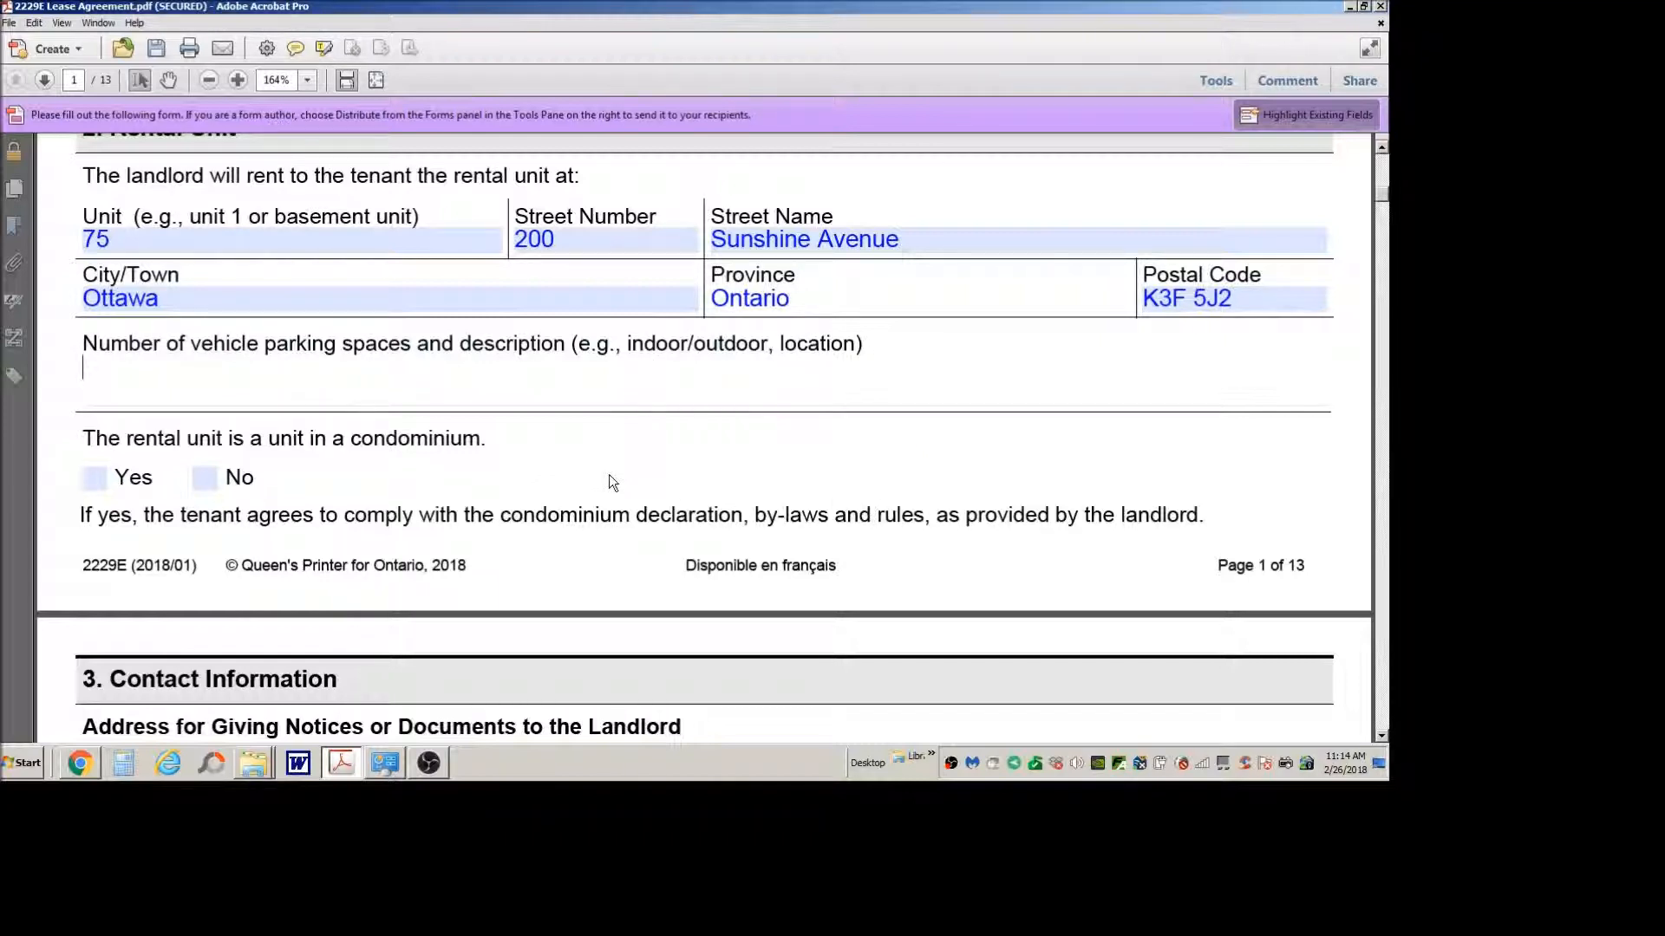
pyautogui.write('1 parkin')
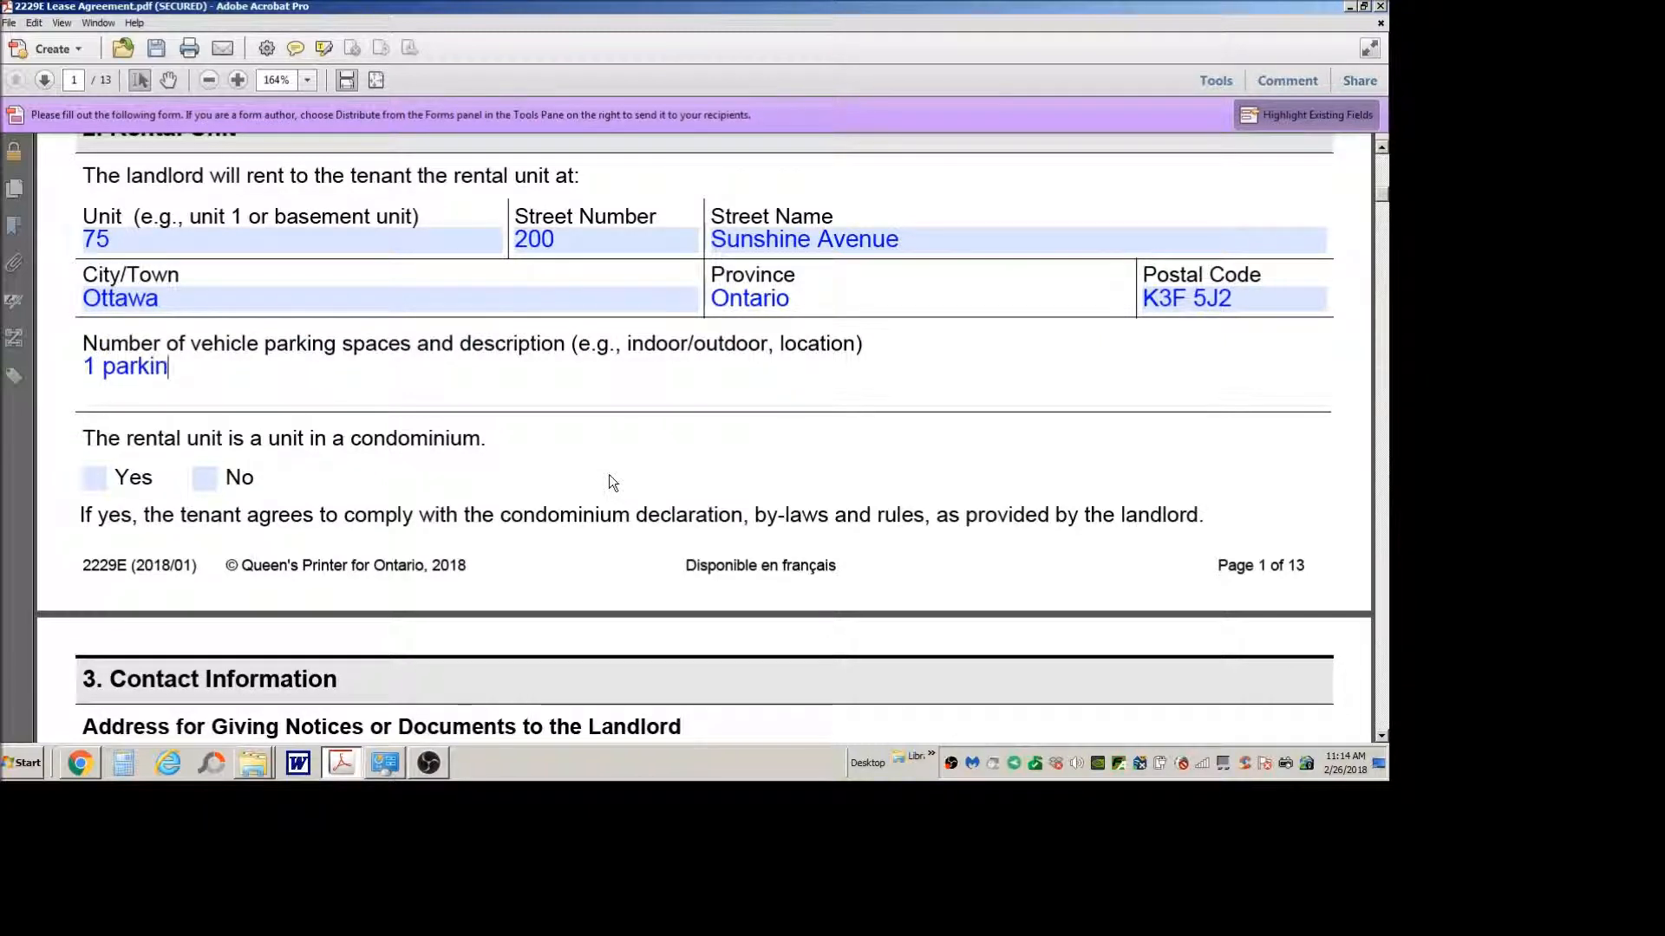
pyautogui.write('g space included')
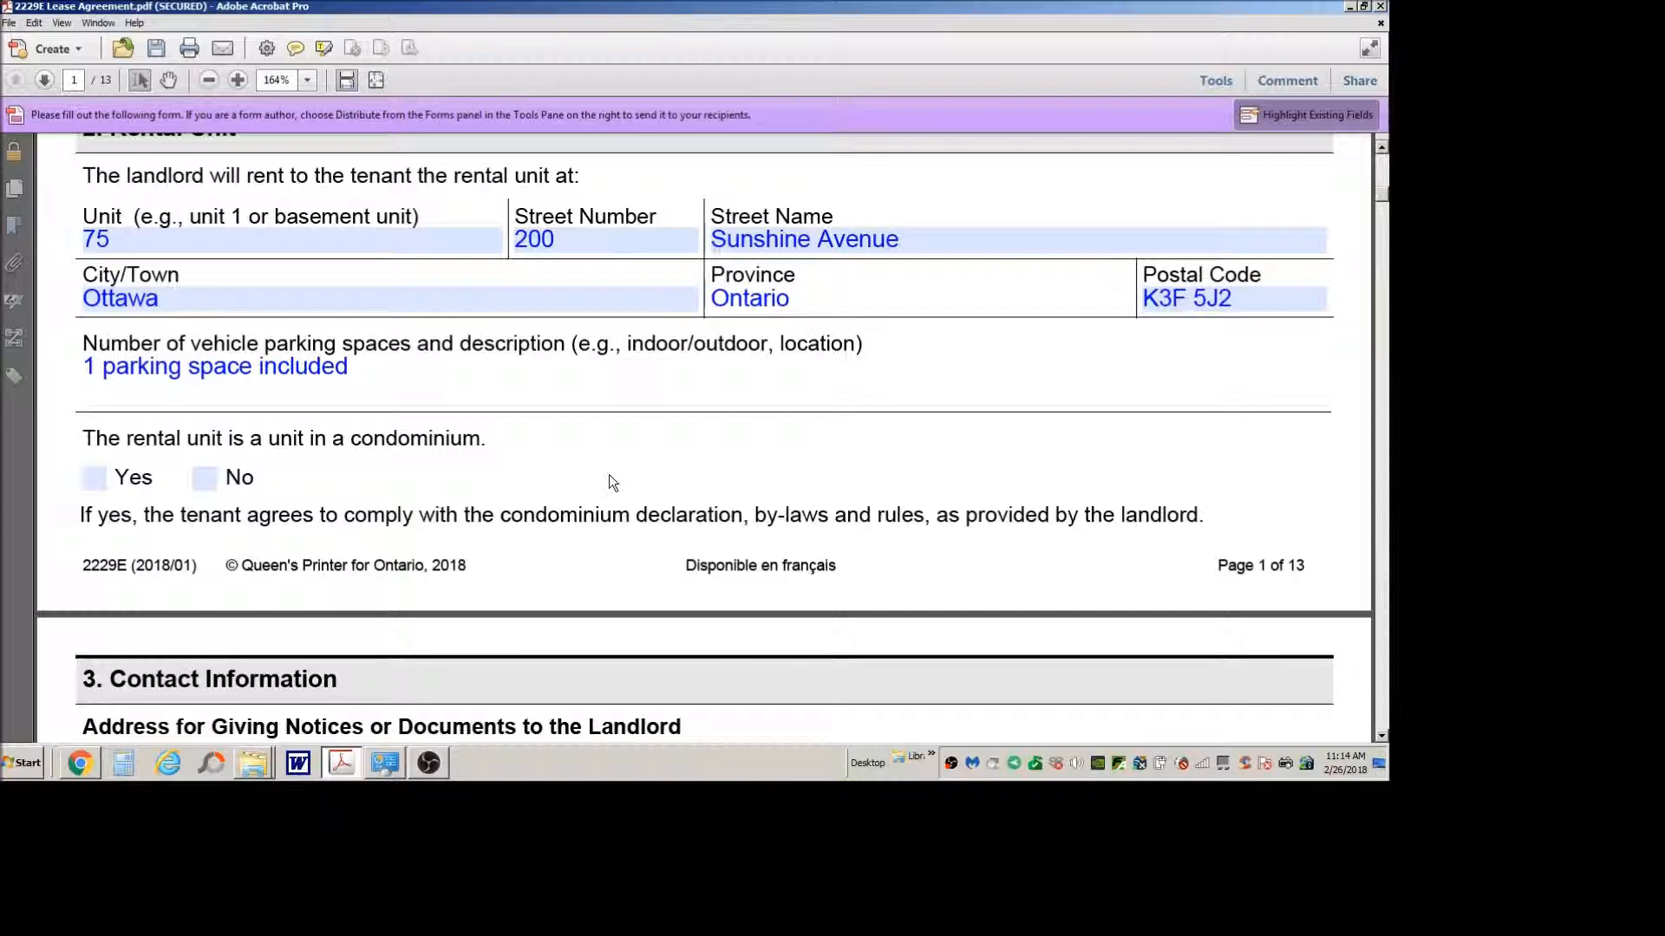
pyautogui.write('in the lea')
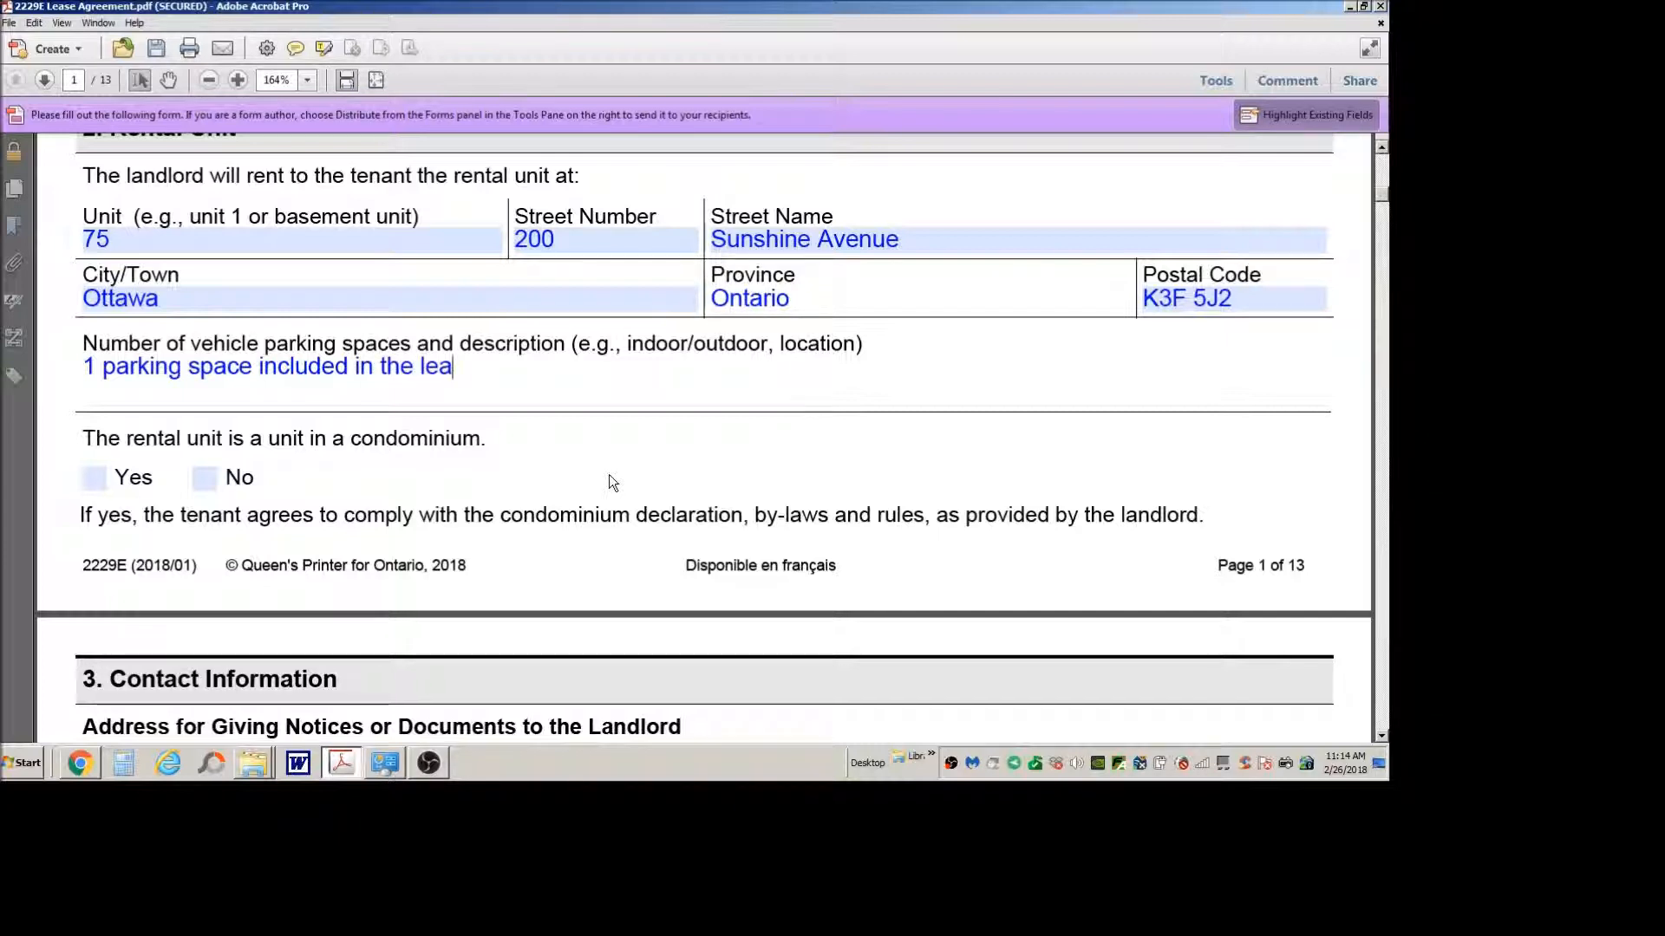
pyautogui.write('se, pa')
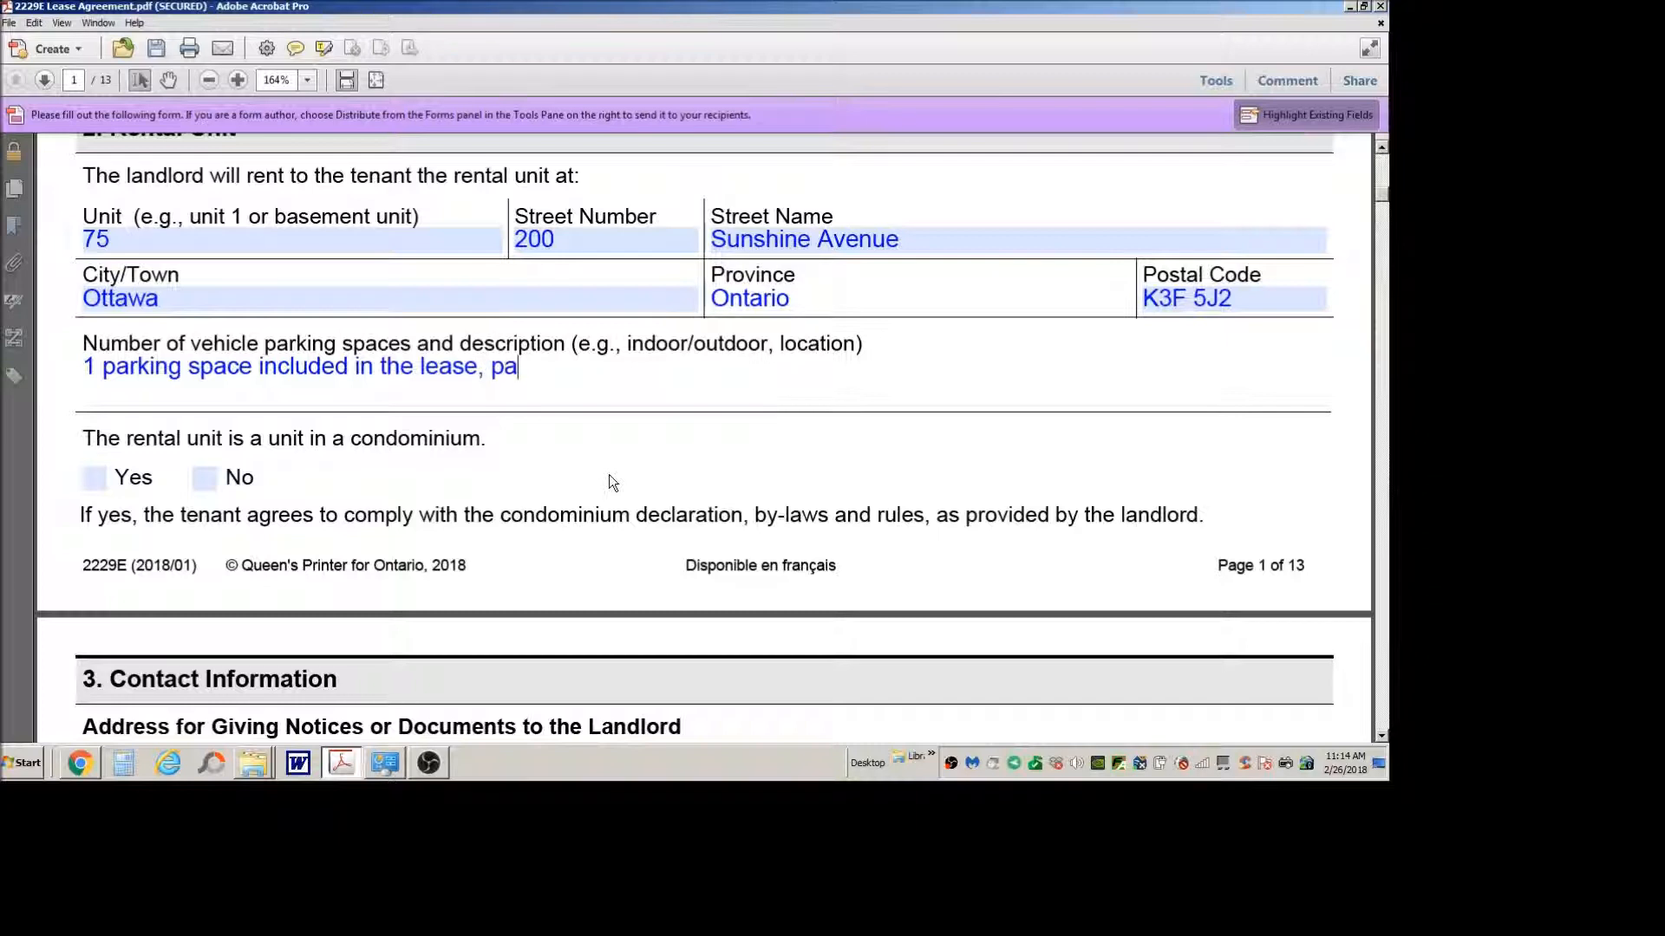
pyautogui.write('rking n')
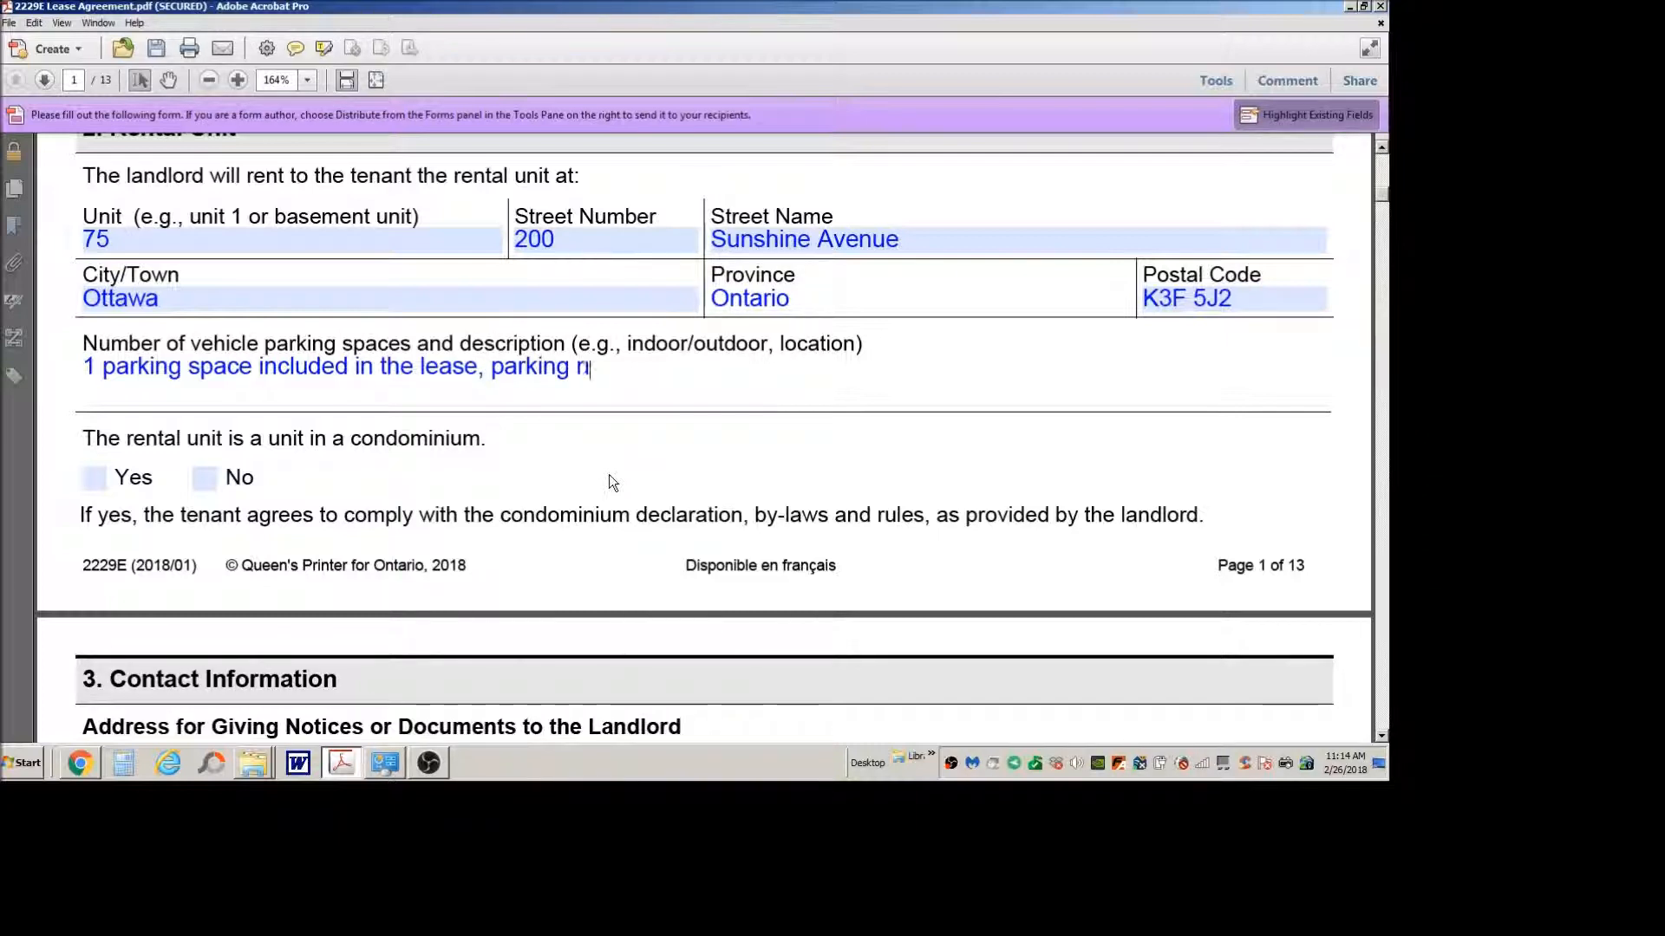
pyautogui.write('umber 56')
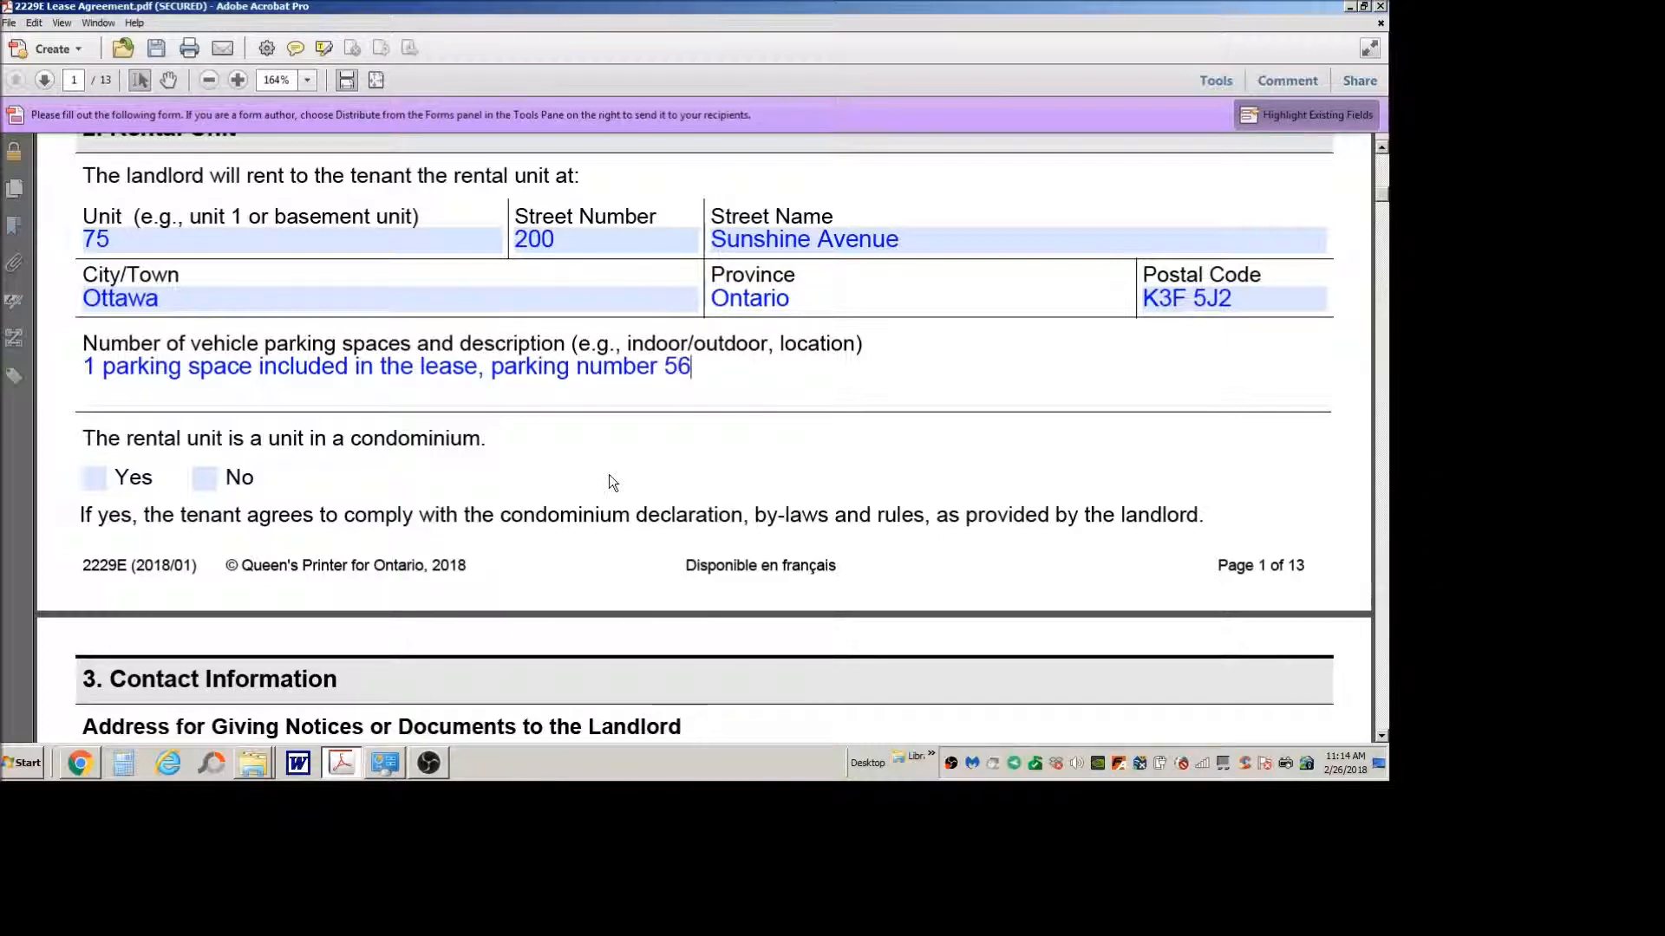
pyautogui.click(606, 481)
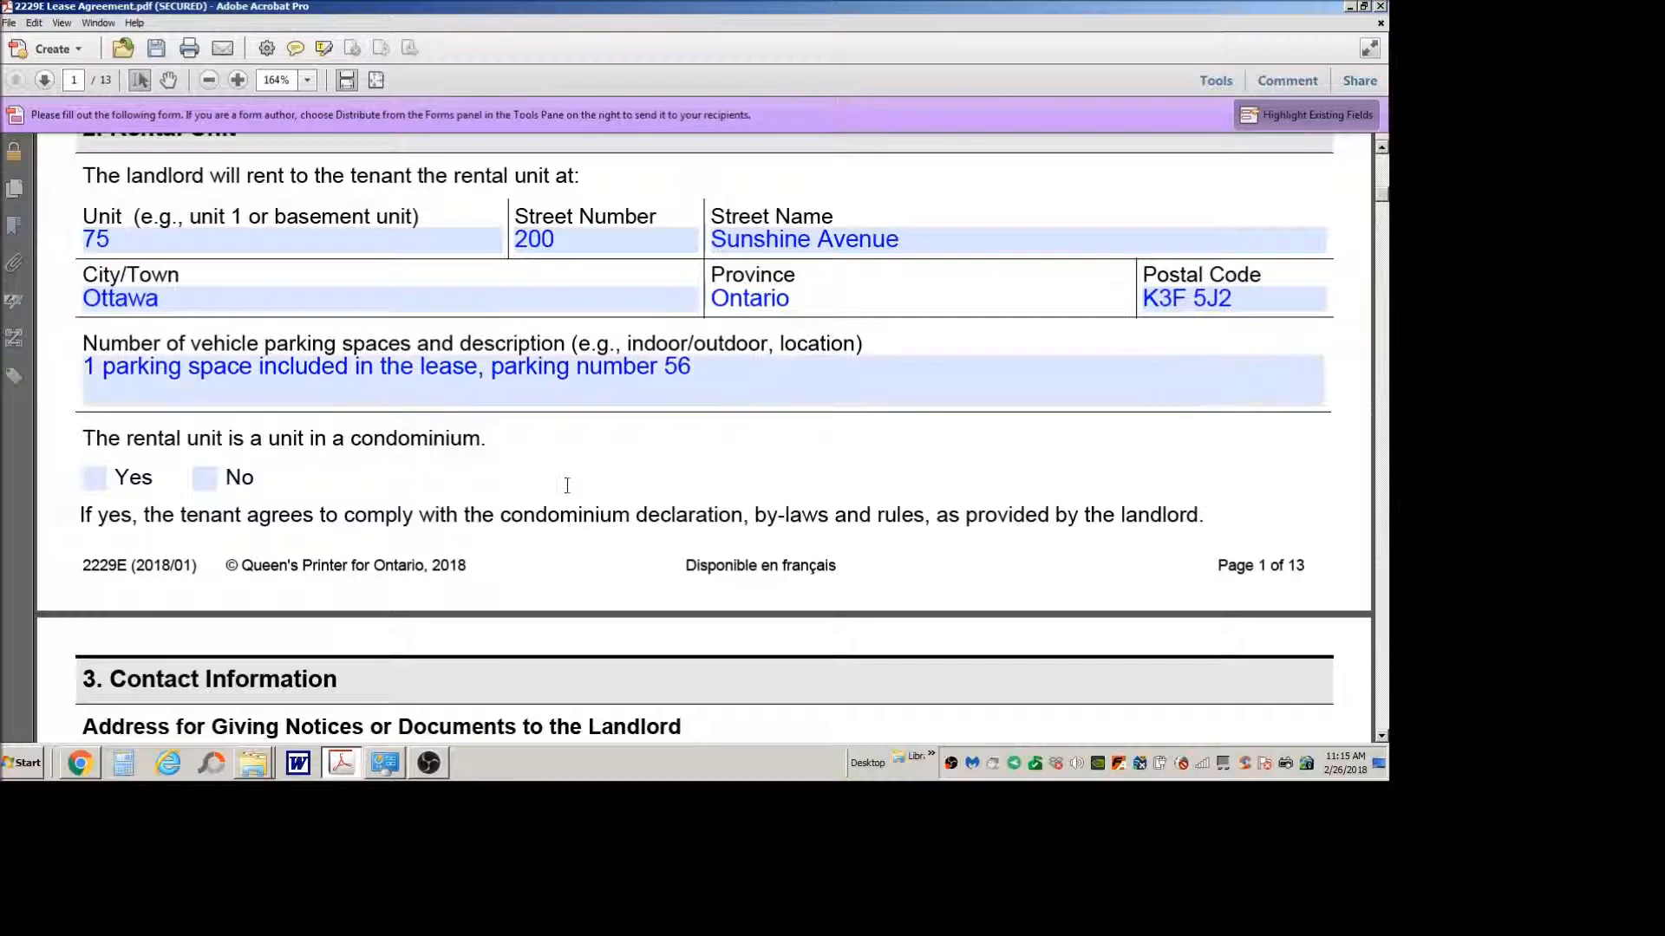
# Step: Mark the rental unit as not being a unit in a condominium
pyautogui.scroll(-1, 521, 472)
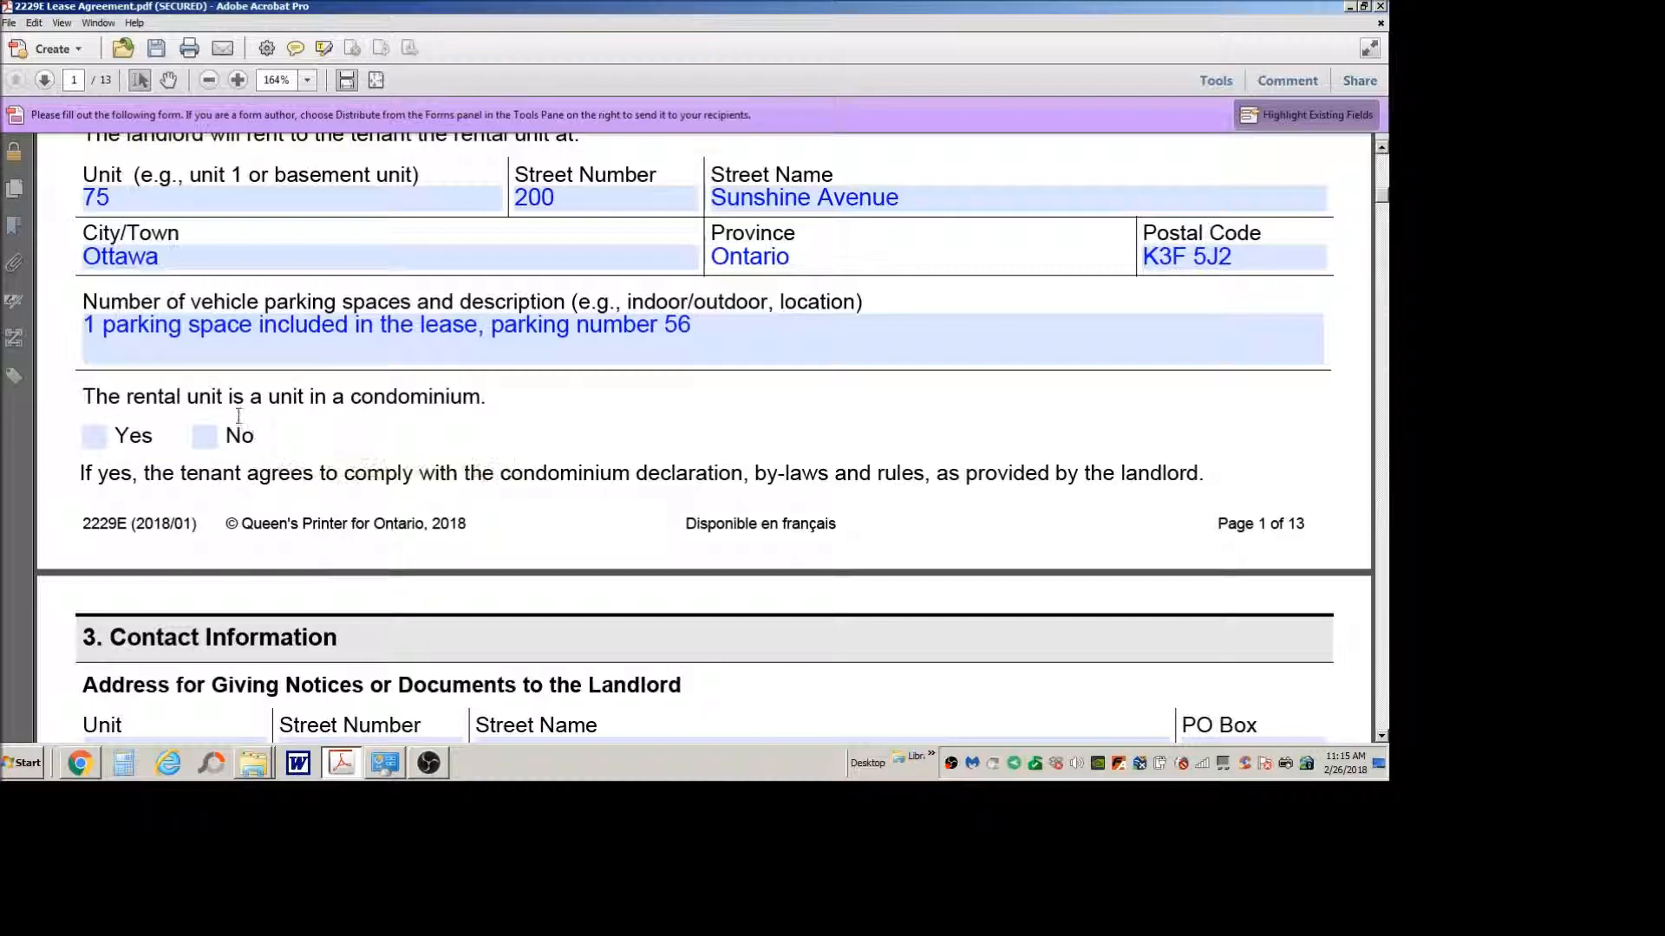
pyautogui.click(205, 436)
# Step: Review section 3, covering the landlord's address for notices, email consent and emergency contact information
pyautogui.scroll(-2, 643, 352)
pyautogui.scroll(-3, 643, 352)
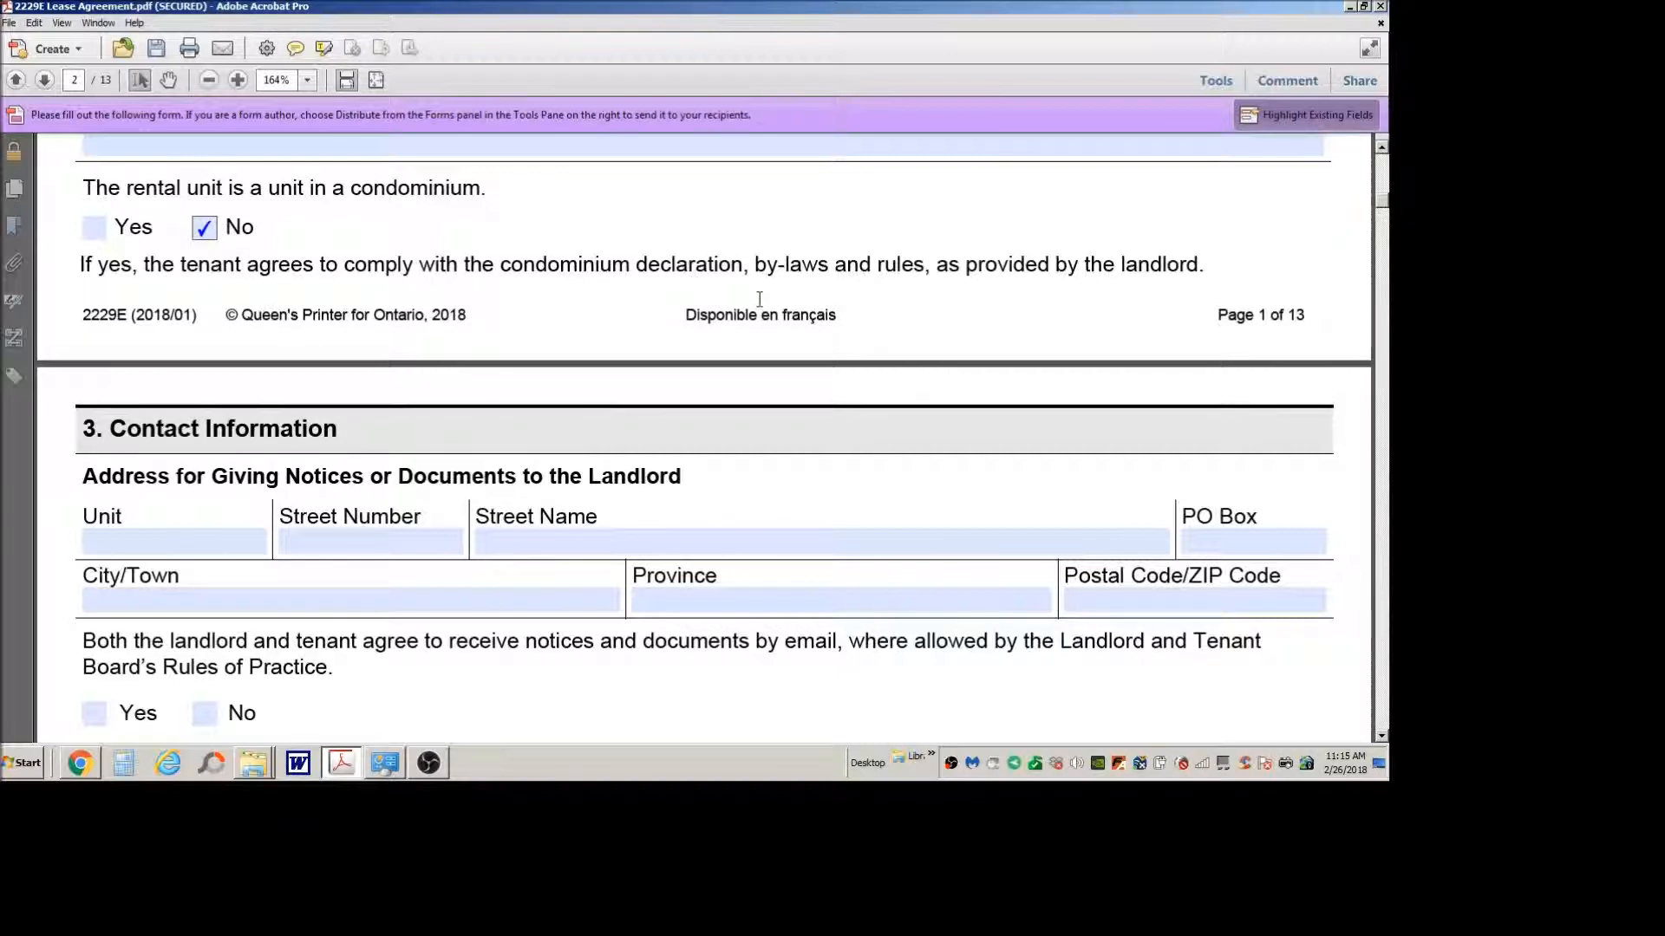
pyautogui.scroll(-3, 762, 310)
pyautogui.scroll(-1, 760, 303)
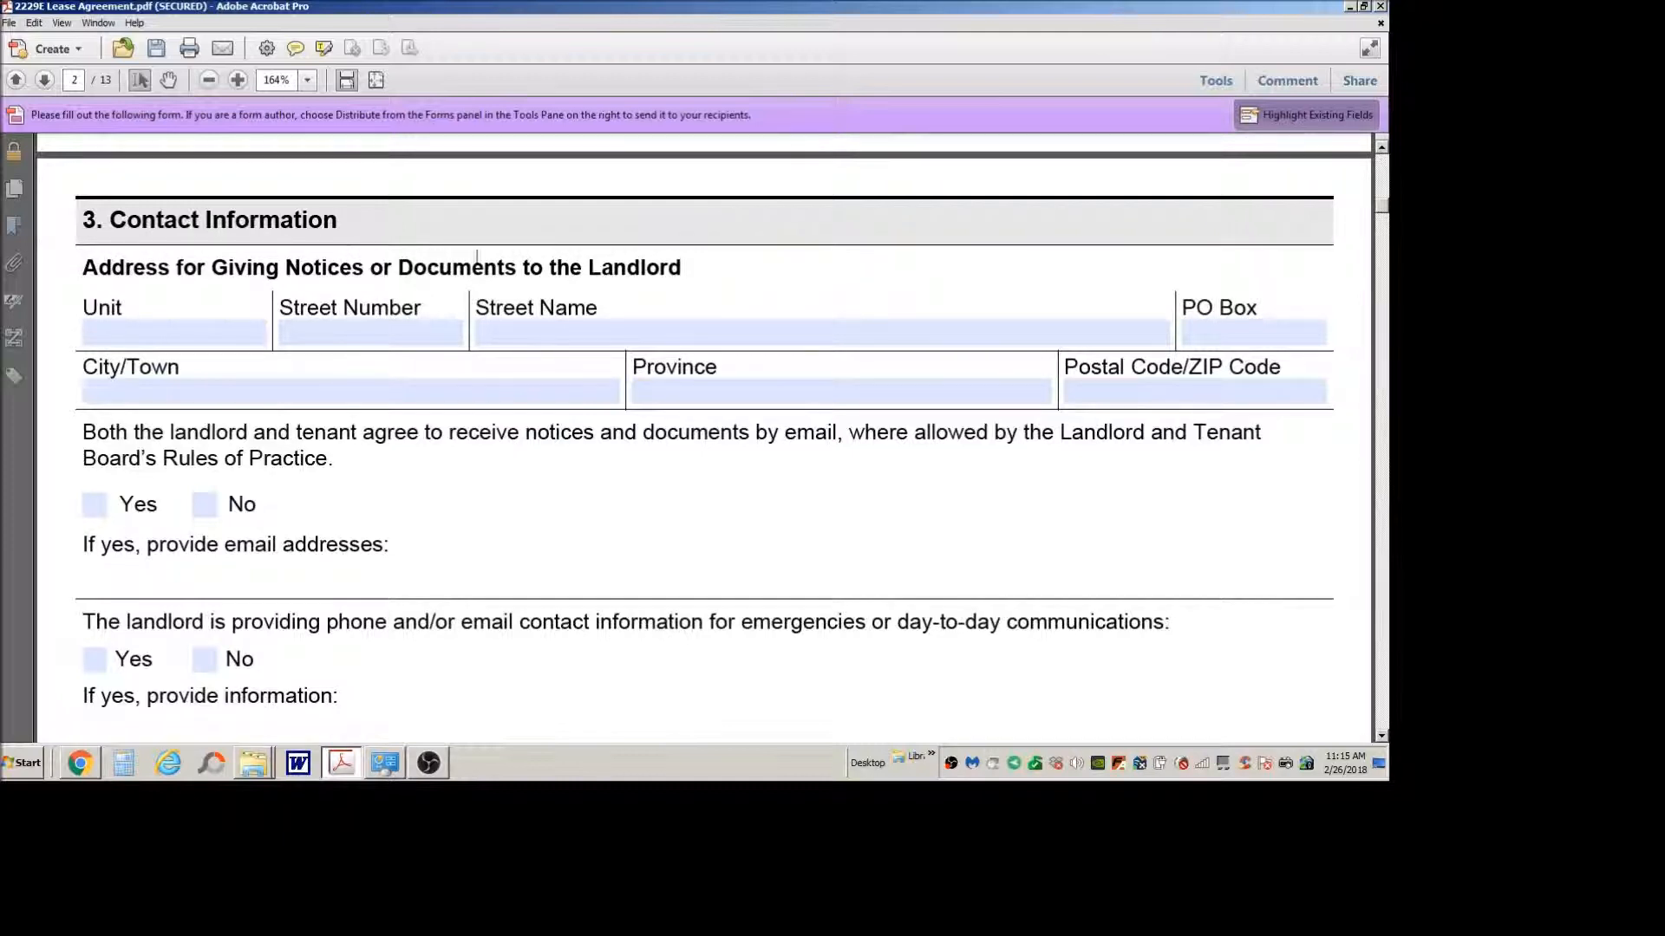
pyautogui.click(213, 337)
pyautogui.click(198, 339)
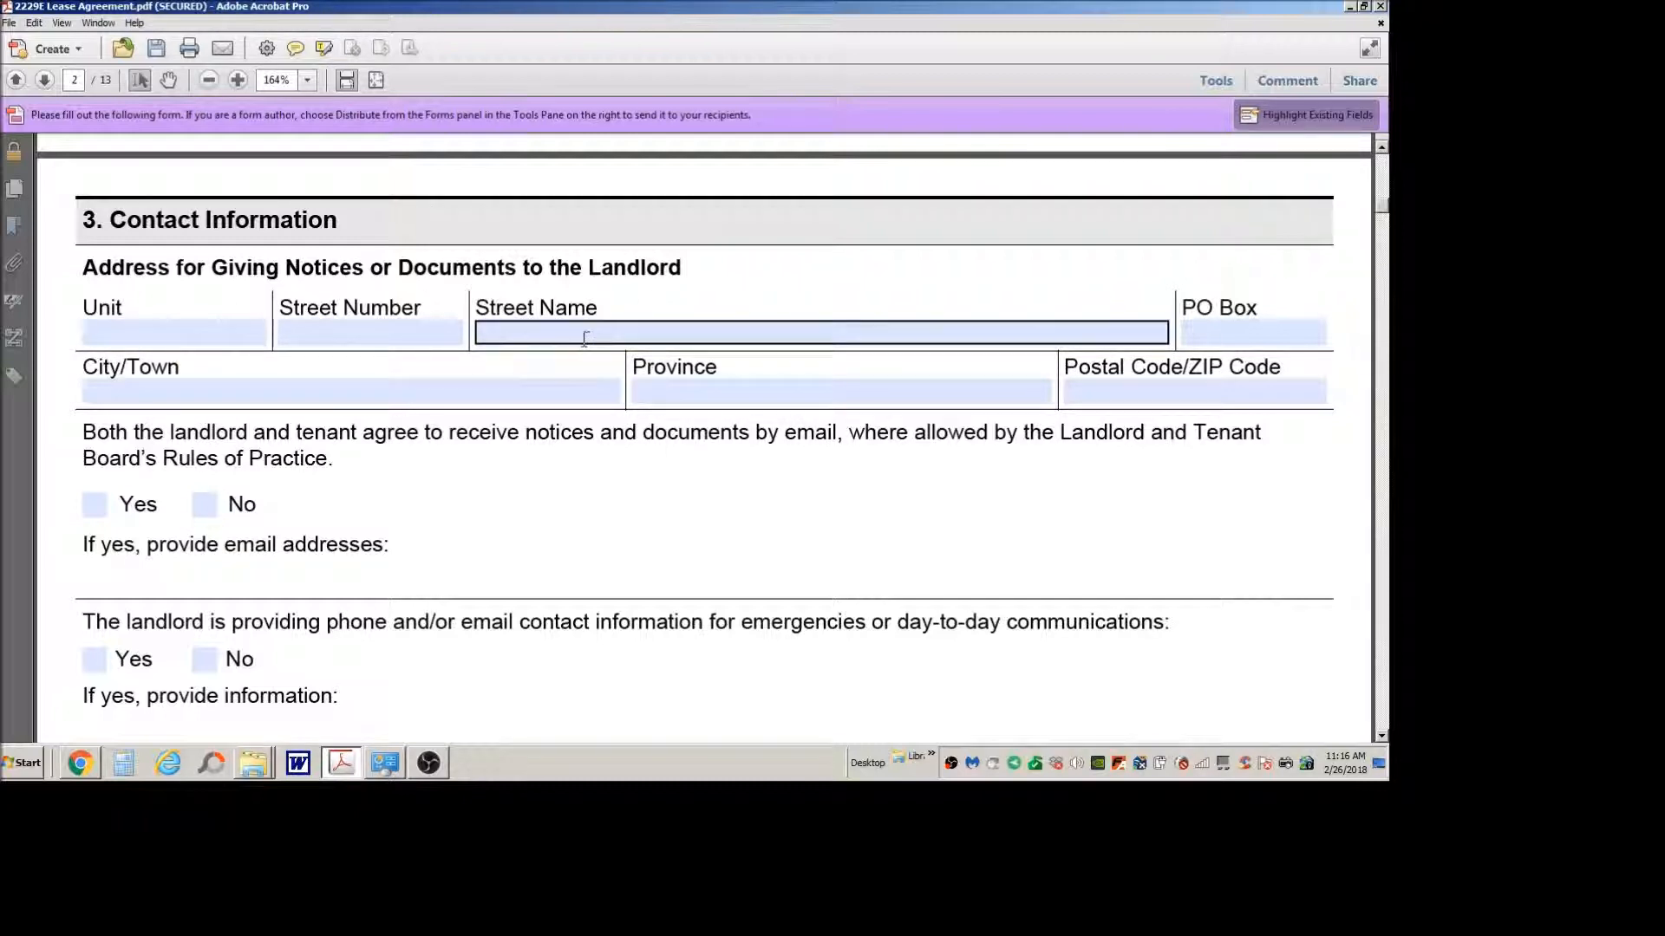
pyautogui.scroll(-3, 537, 444)
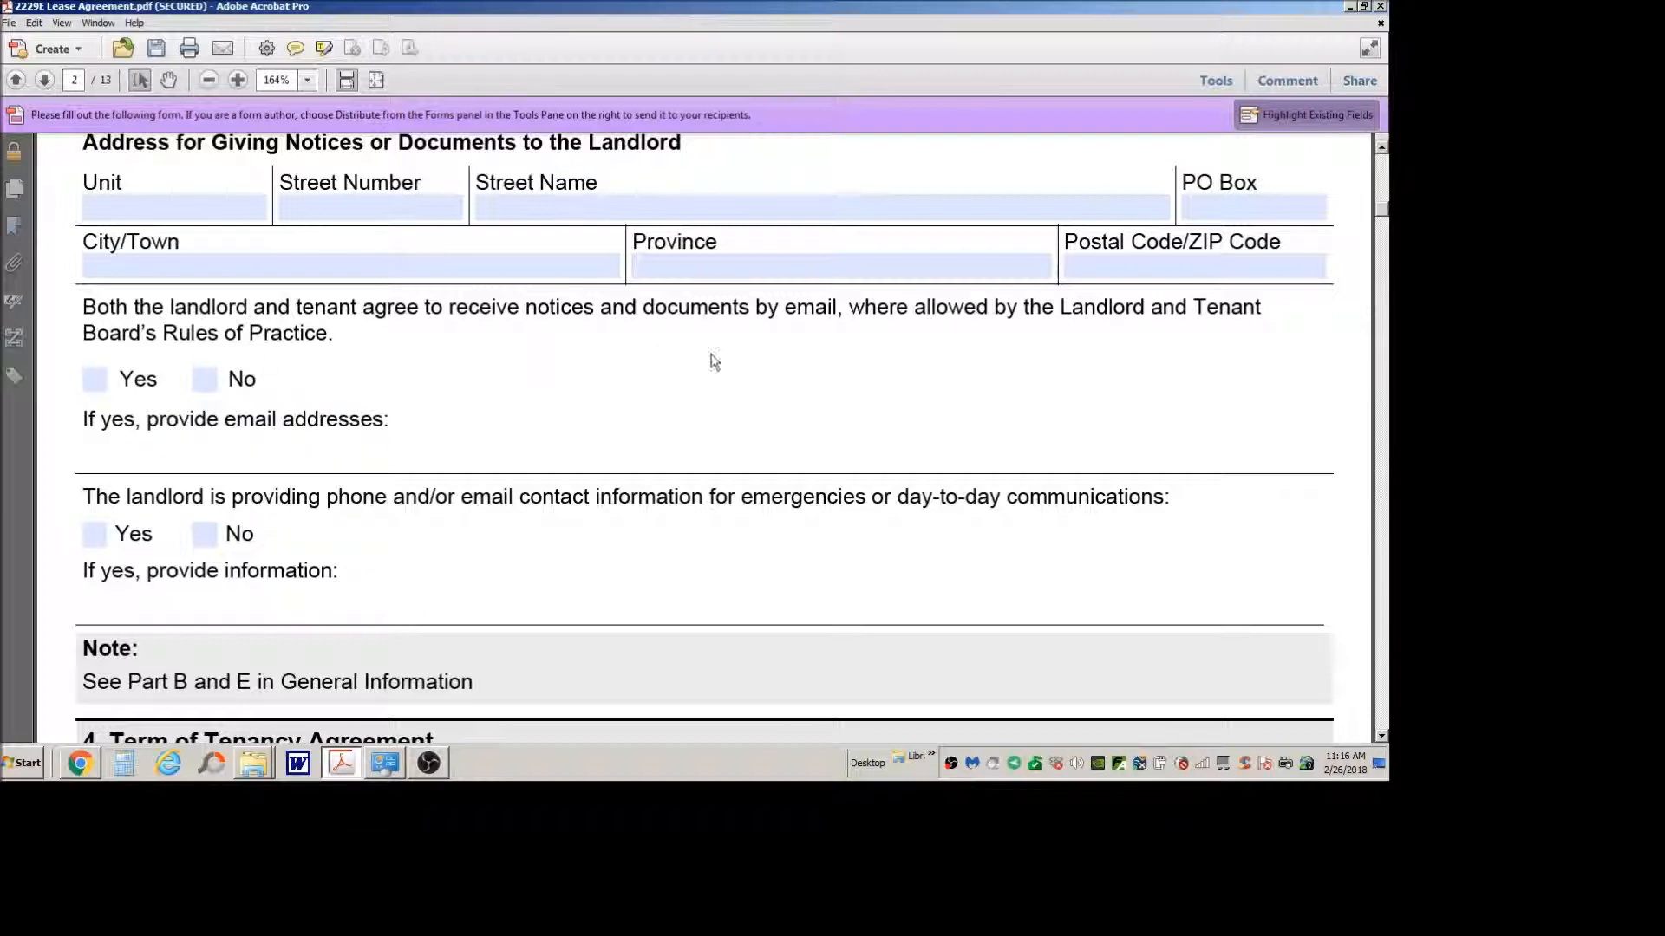
pyautogui.scroll(-3, 714, 361)
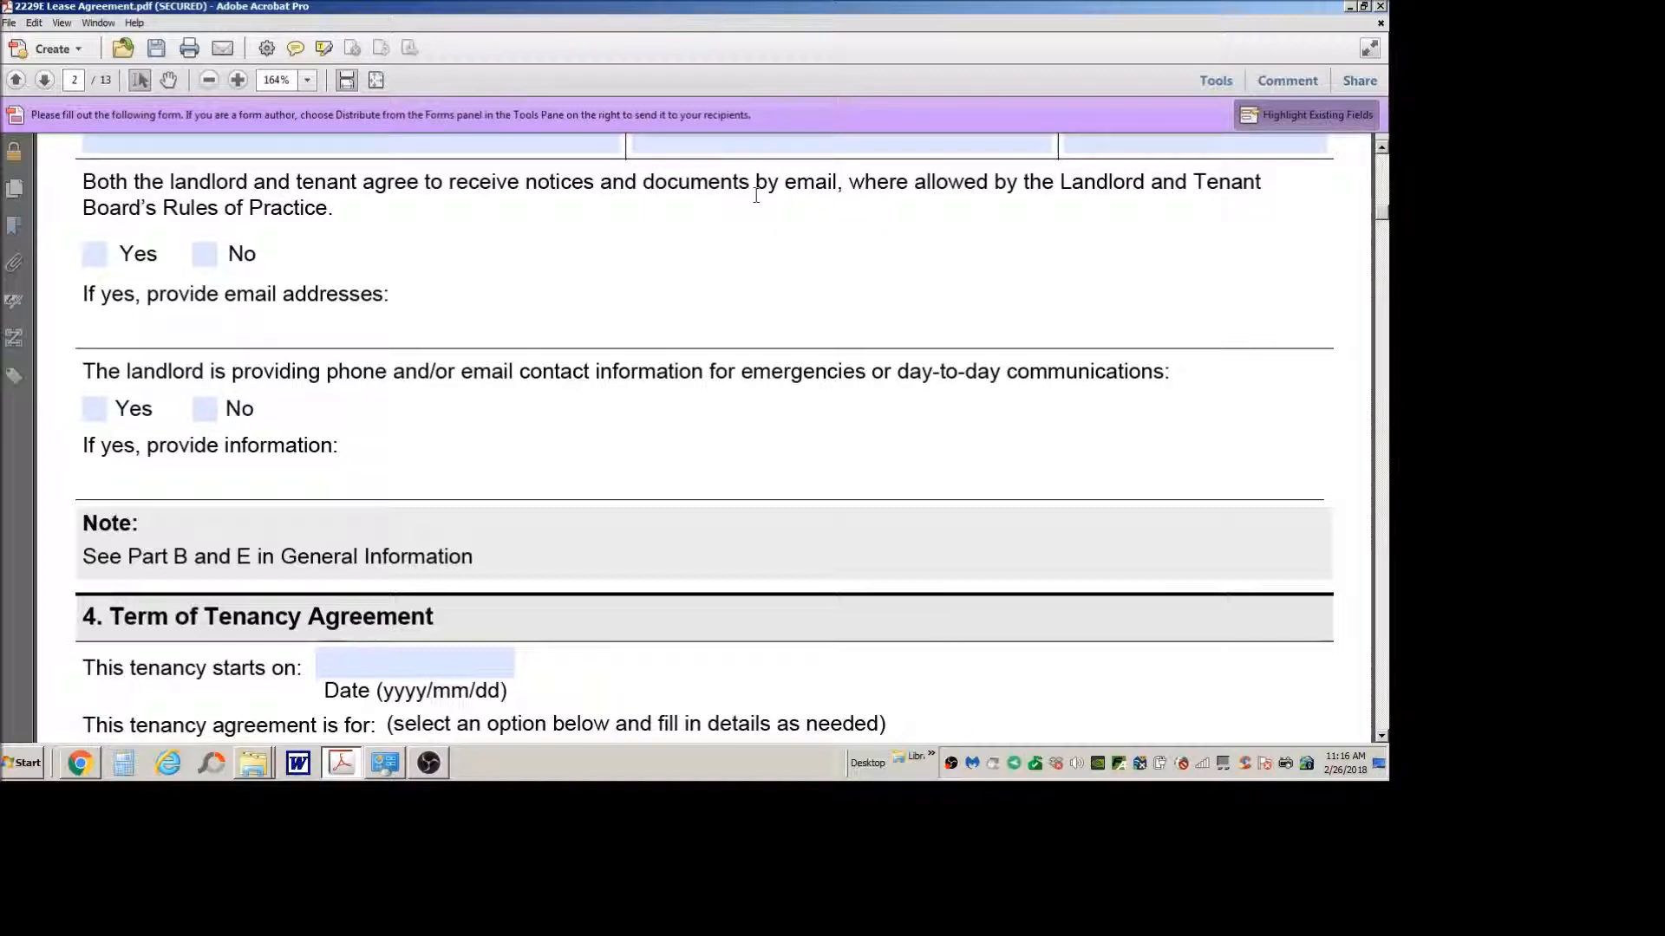
pyautogui.scroll(-2, 402, 275)
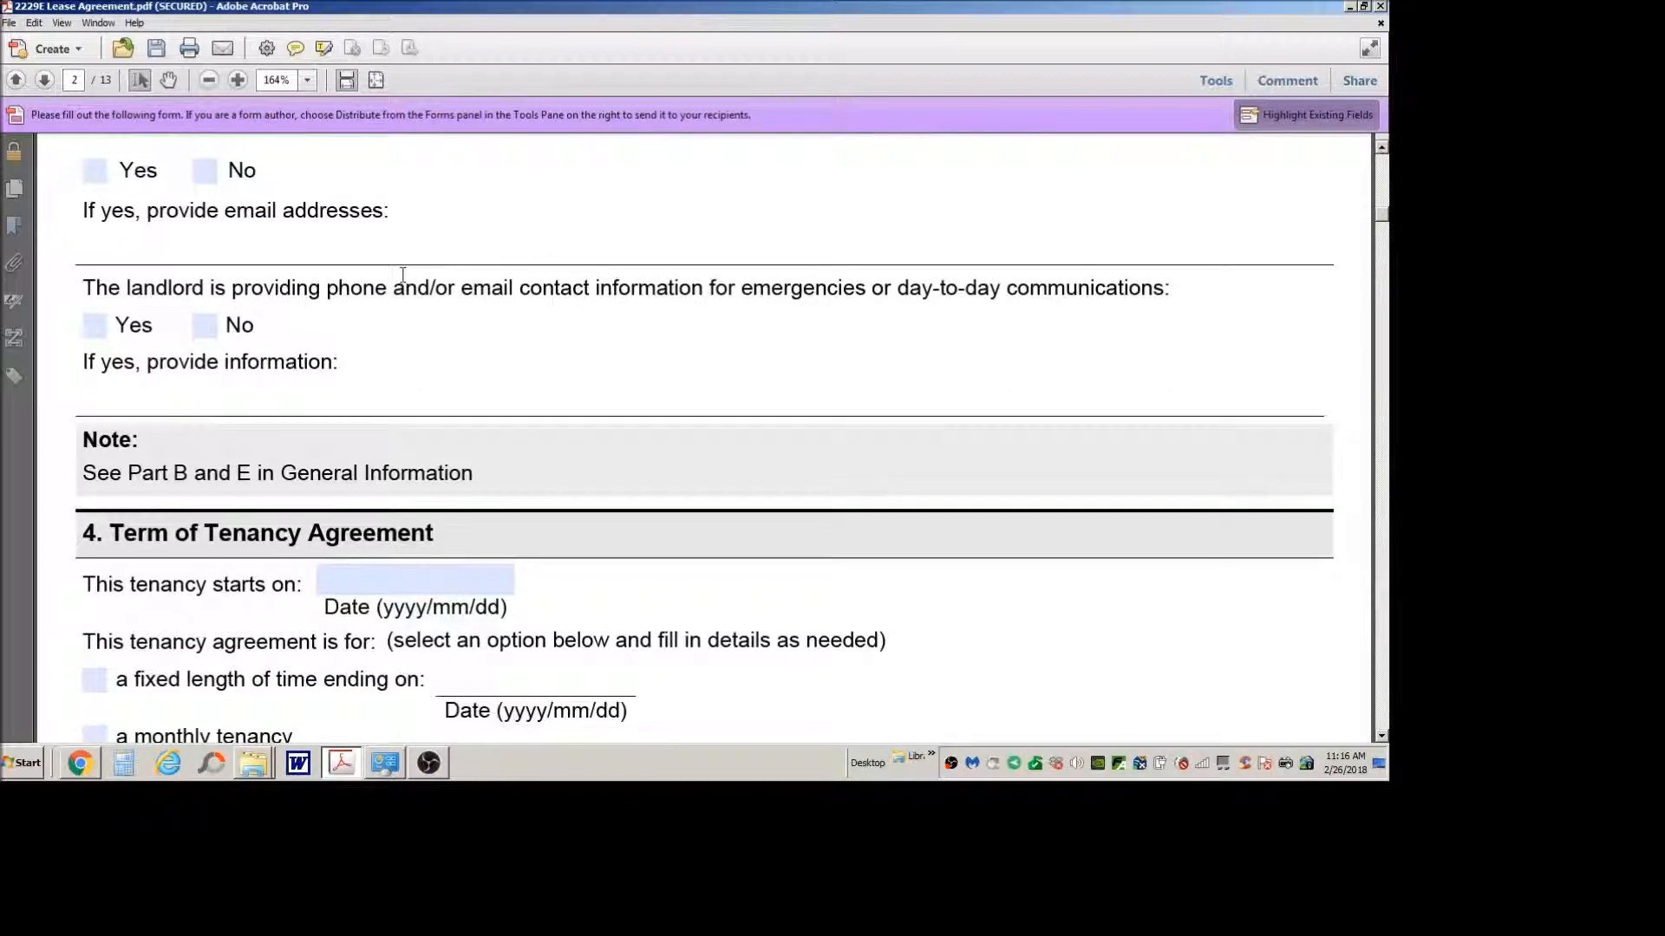
pyautogui.scroll(-1, 403, 276)
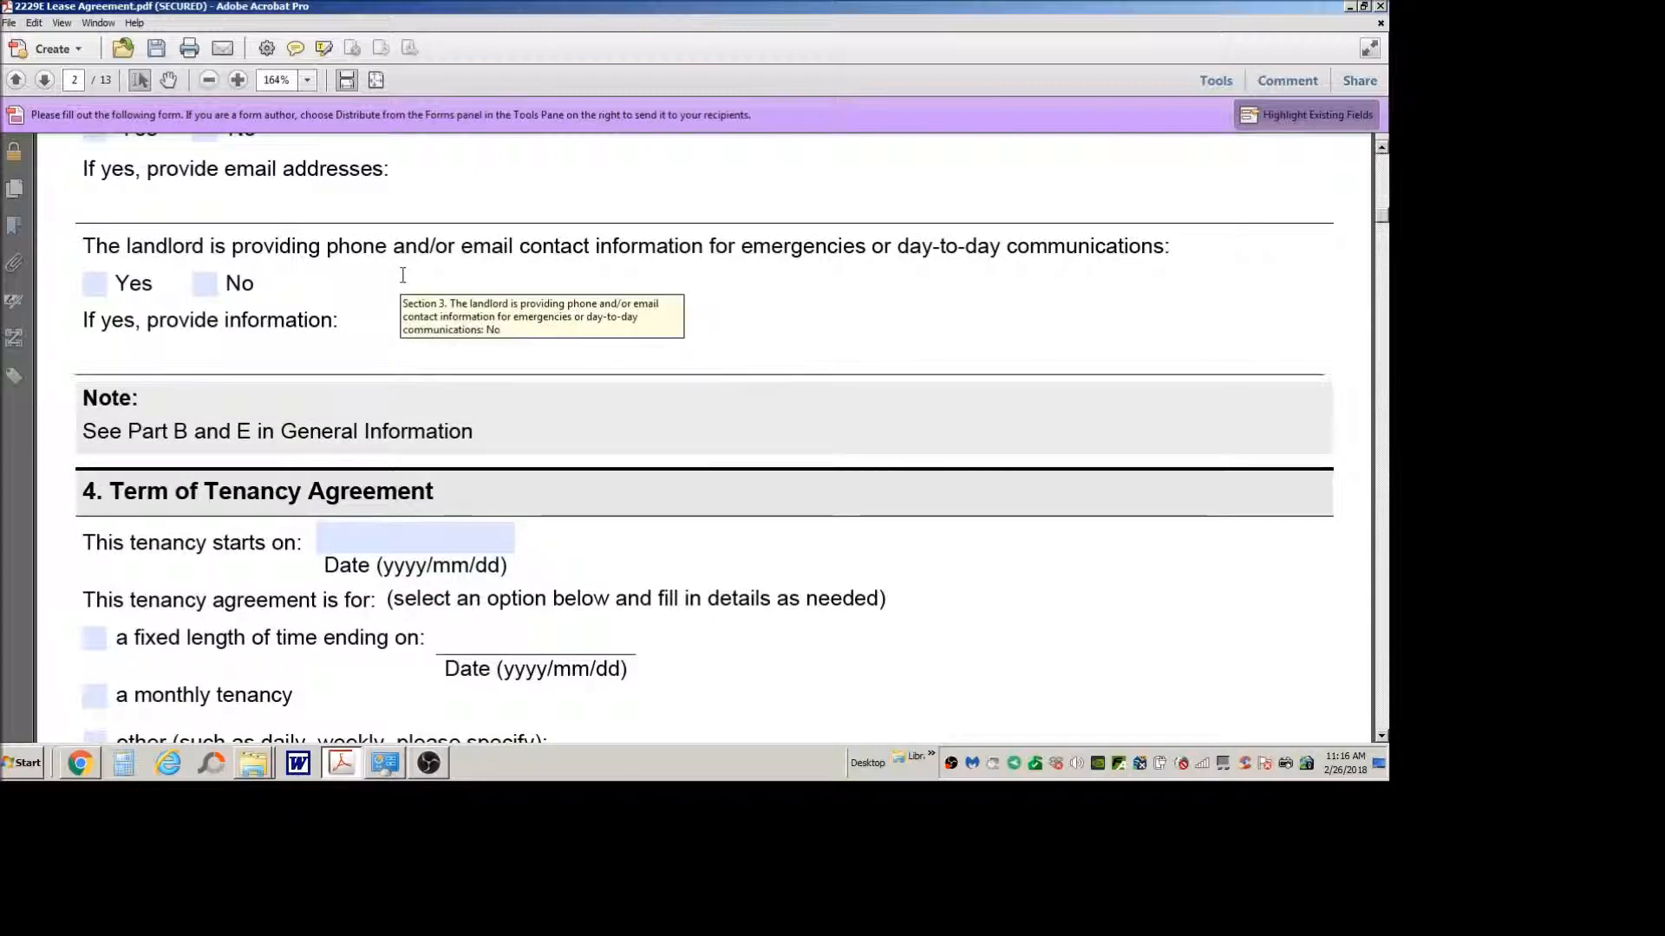
pyautogui.scroll(-4, 403, 275)
pyautogui.scroll(-1, 402, 316)
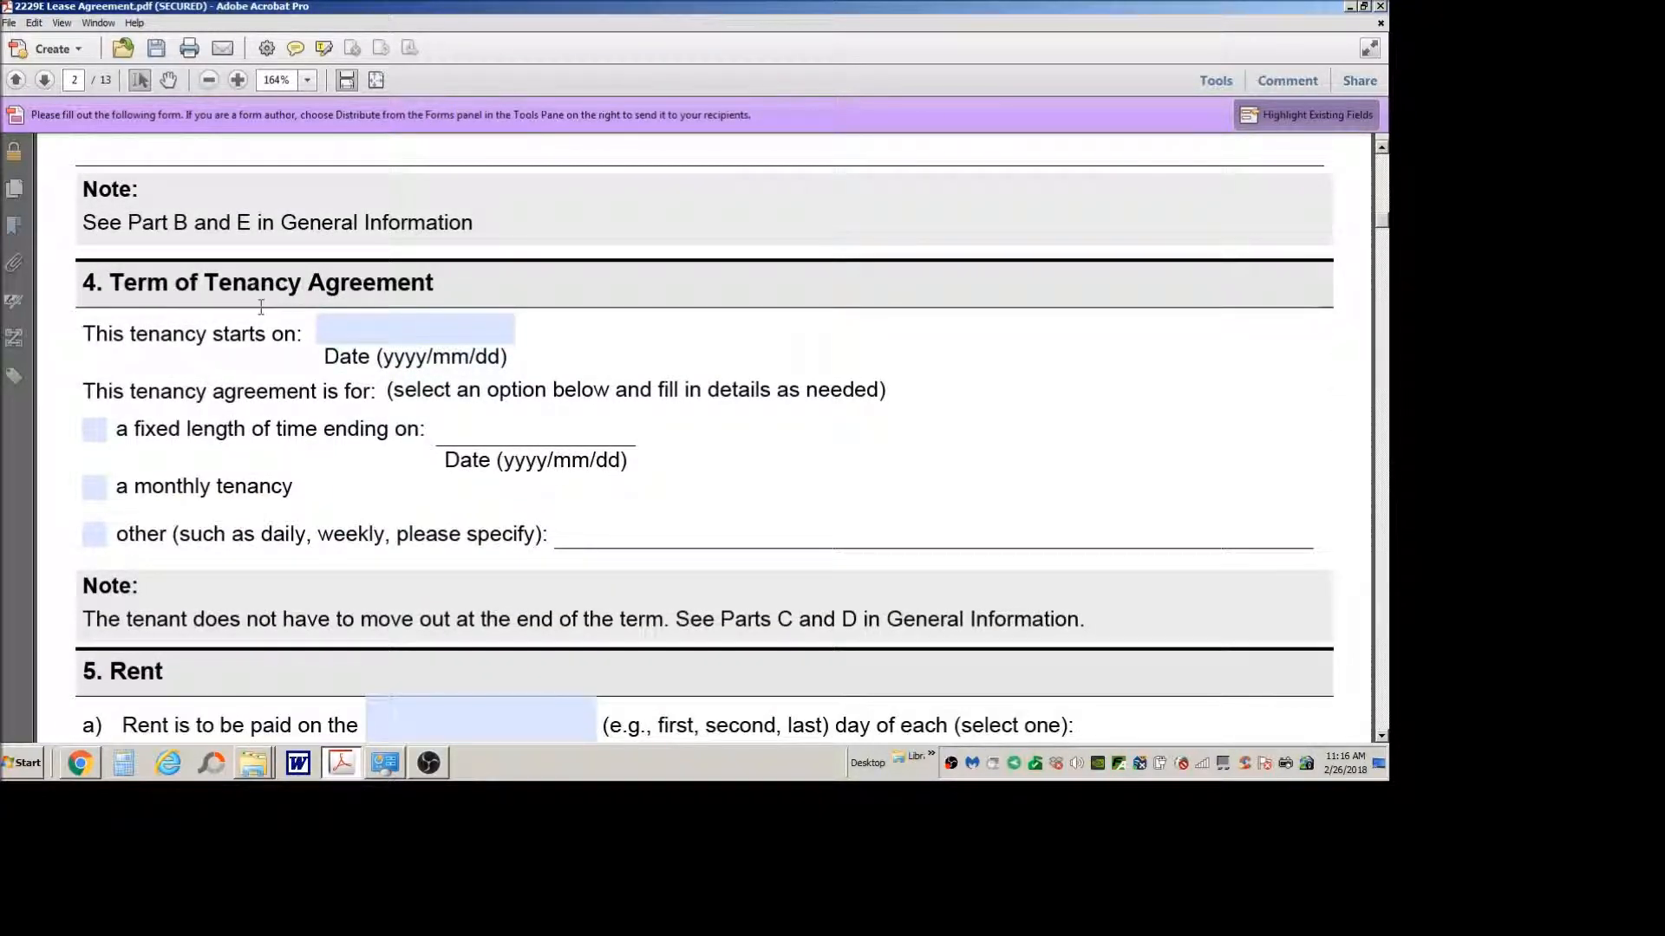
# Step: Review section 4, examining the tenancy start date and the fixed-length, monthly and other term options
pyautogui.click(350, 336)
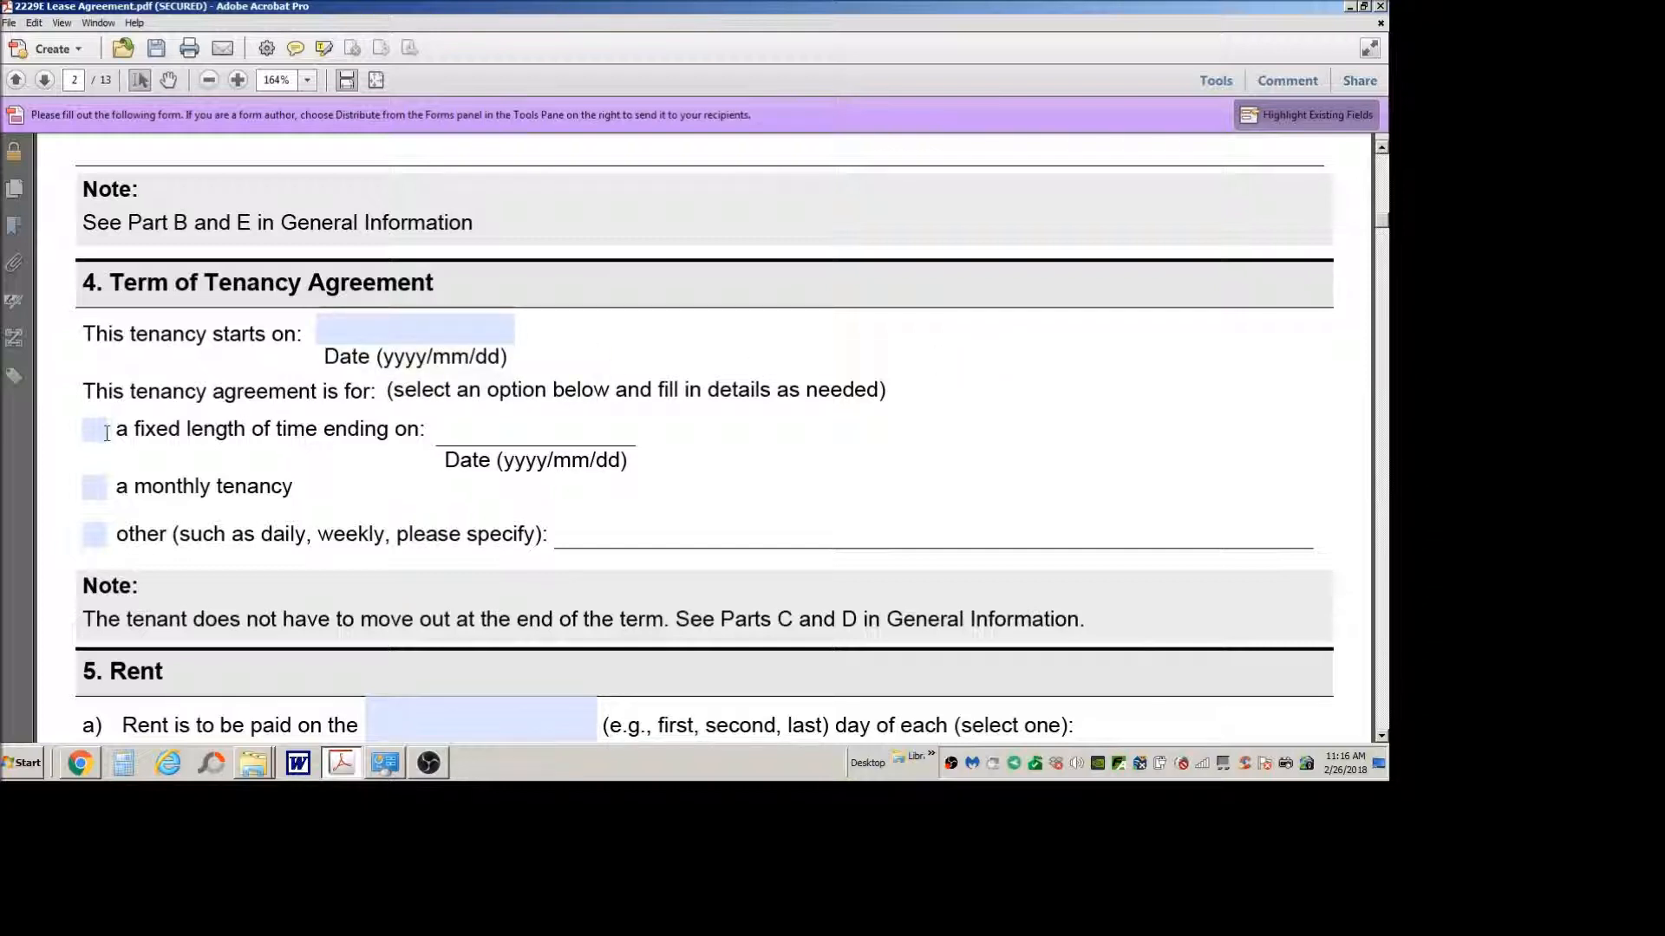
pyautogui.scroll(-1, 241, 412)
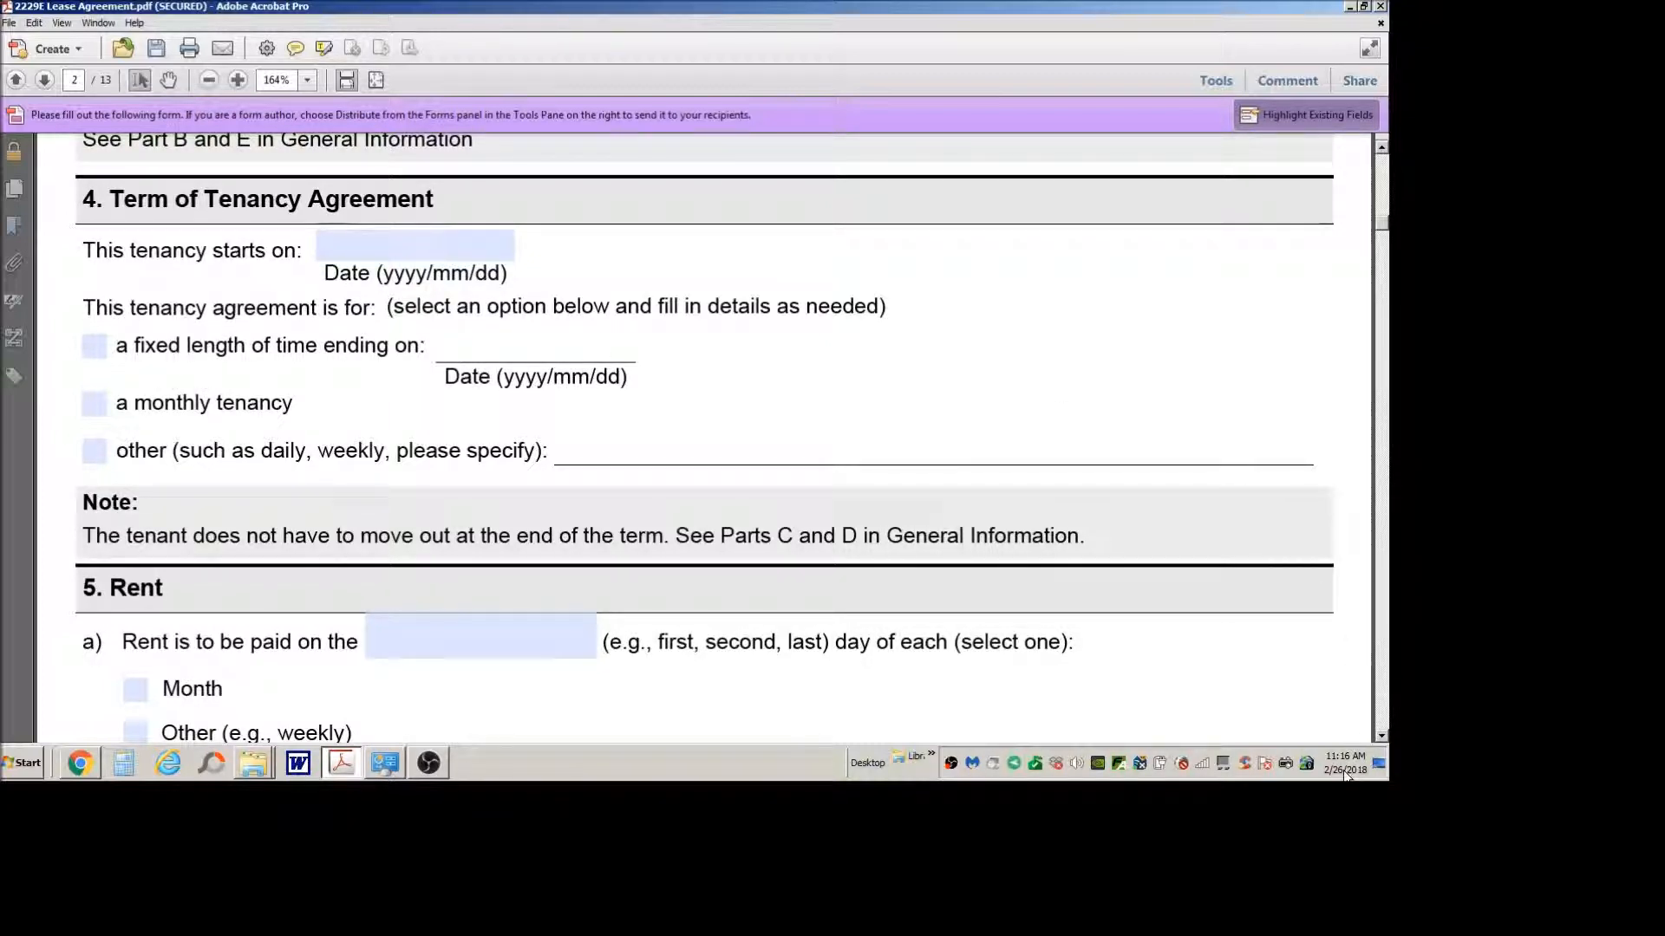
pyautogui.moveTo(1346, 774)
pyautogui.click(94, 403)
pyautogui.click(94, 404)
pyautogui.scroll(-1, 716, 377)
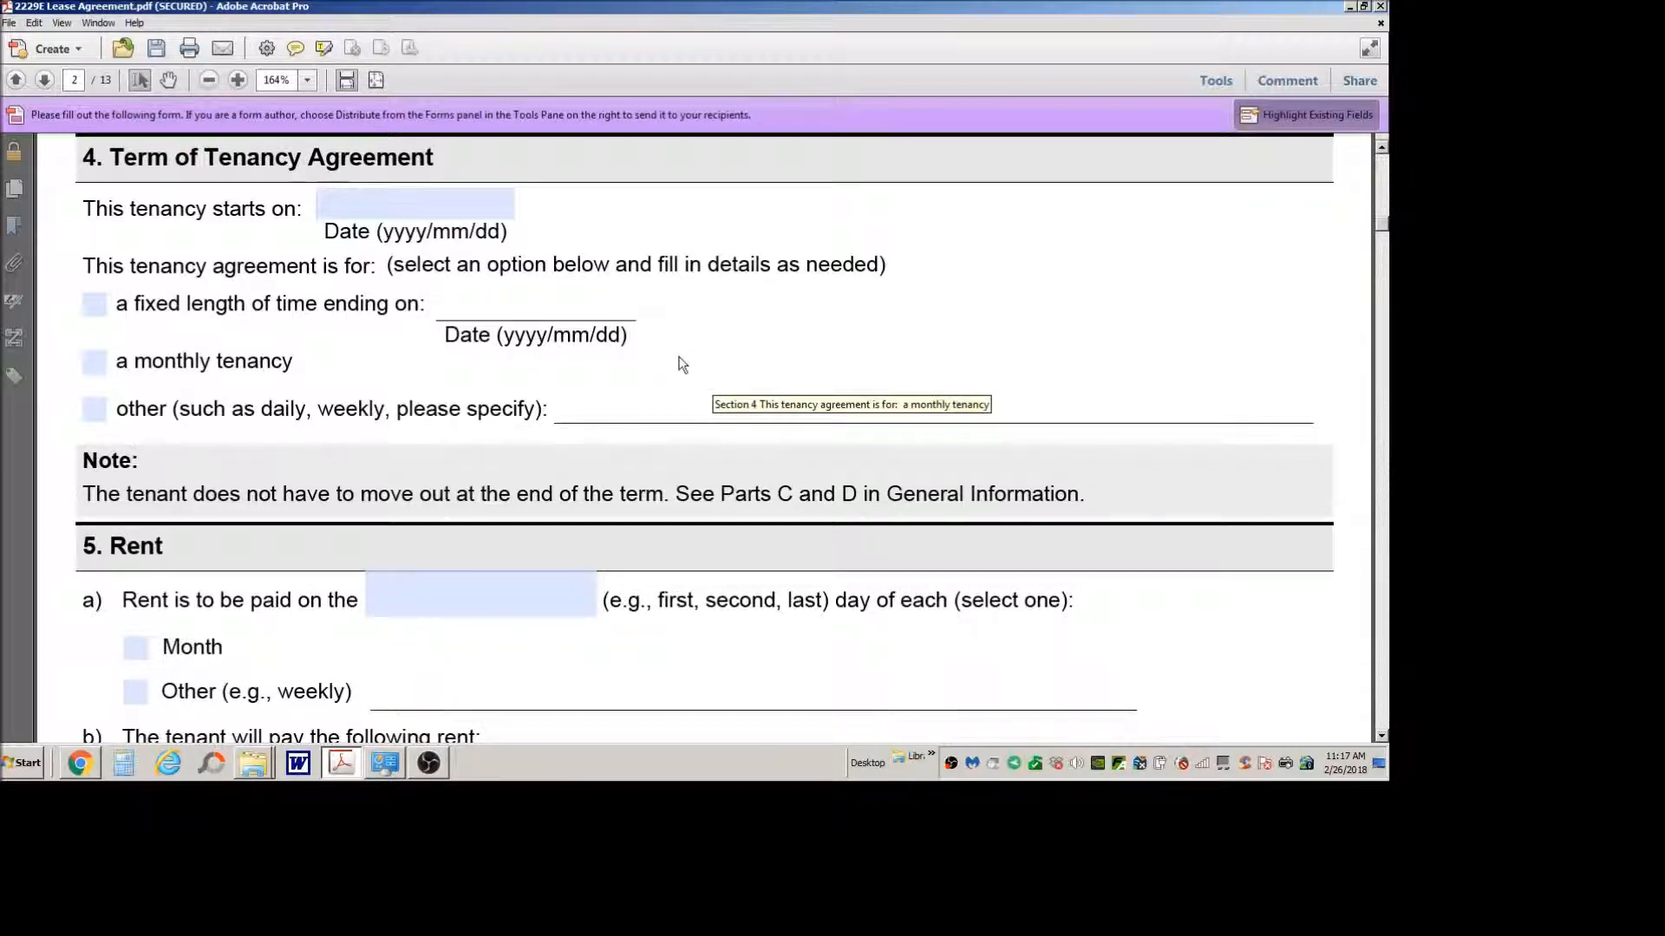
pyautogui.scroll(-4, 683, 364)
pyautogui.scroll(-1, 679, 355)
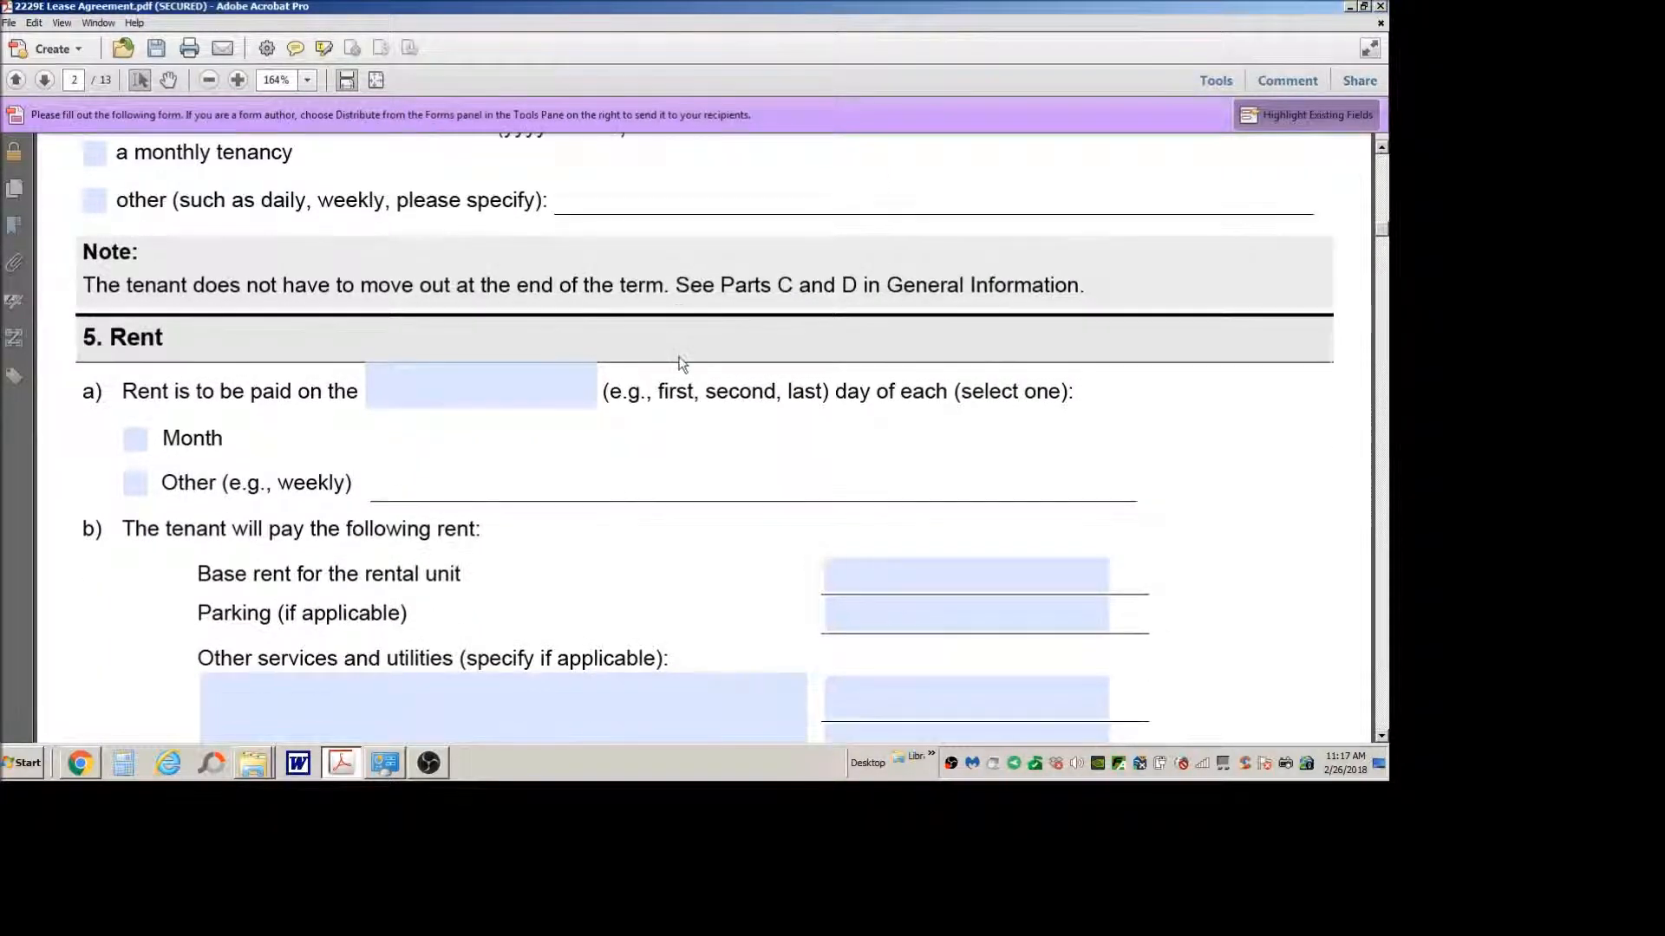
pyautogui.scroll(3, 679, 364)
pyautogui.scroll(3, 392, 282)
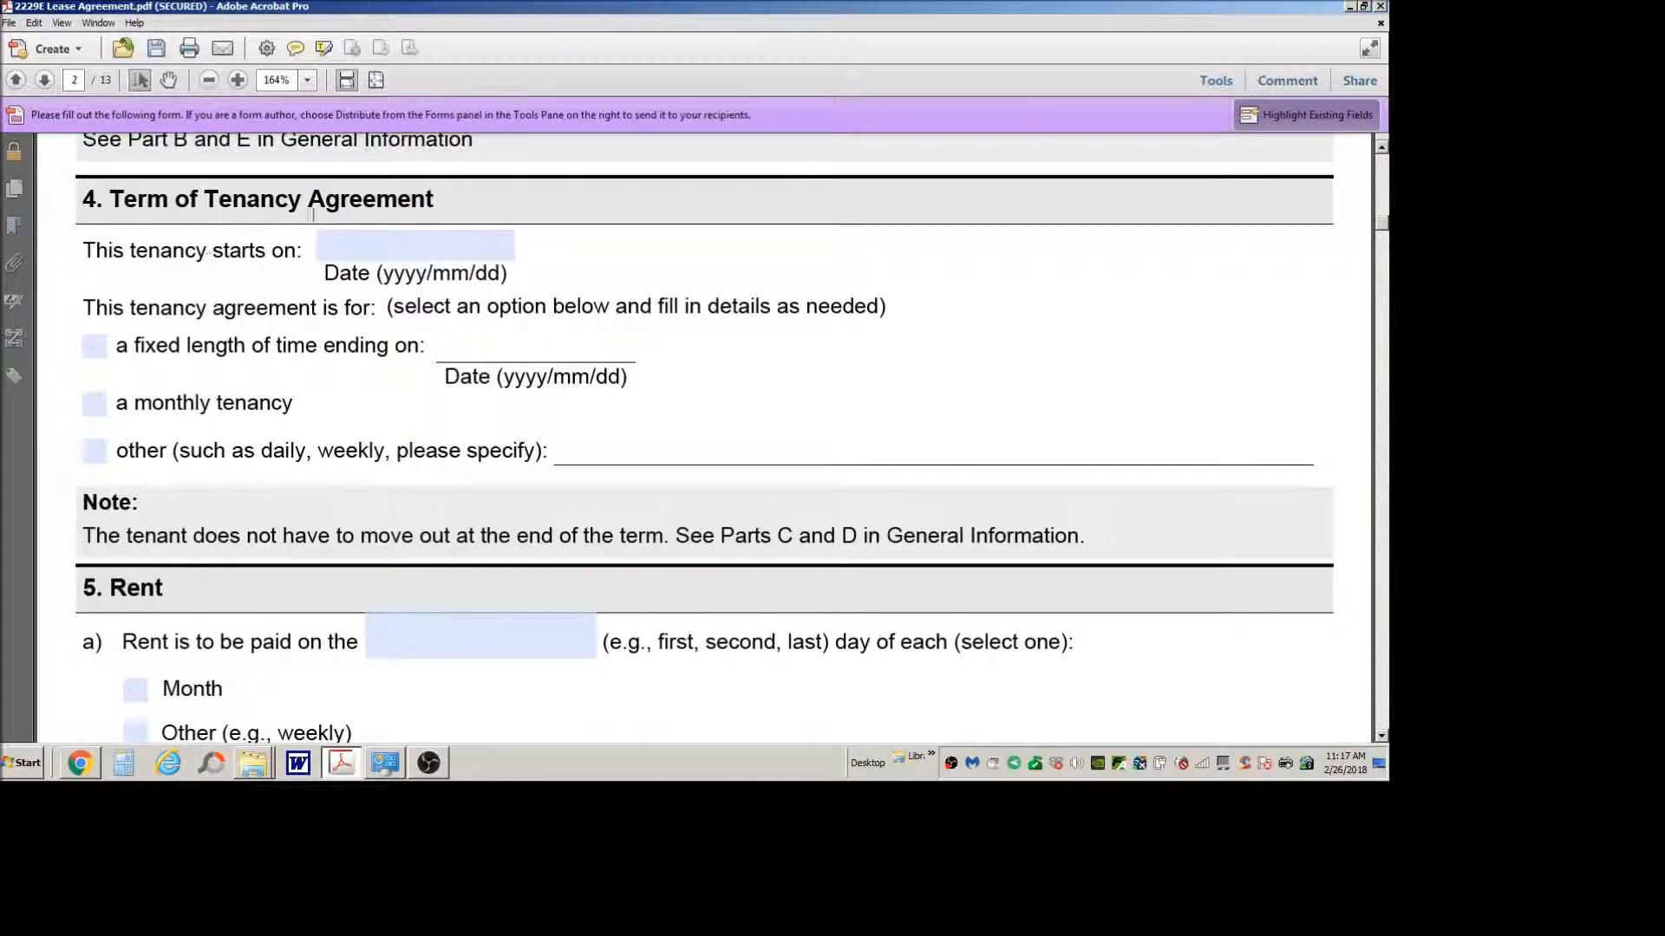
pyautogui.click(334, 241)
# Step: Set the base rent for the rental unit to $1,500 and the parking charge to $0 in section 5
pyautogui.scroll(-3, 847, 460)
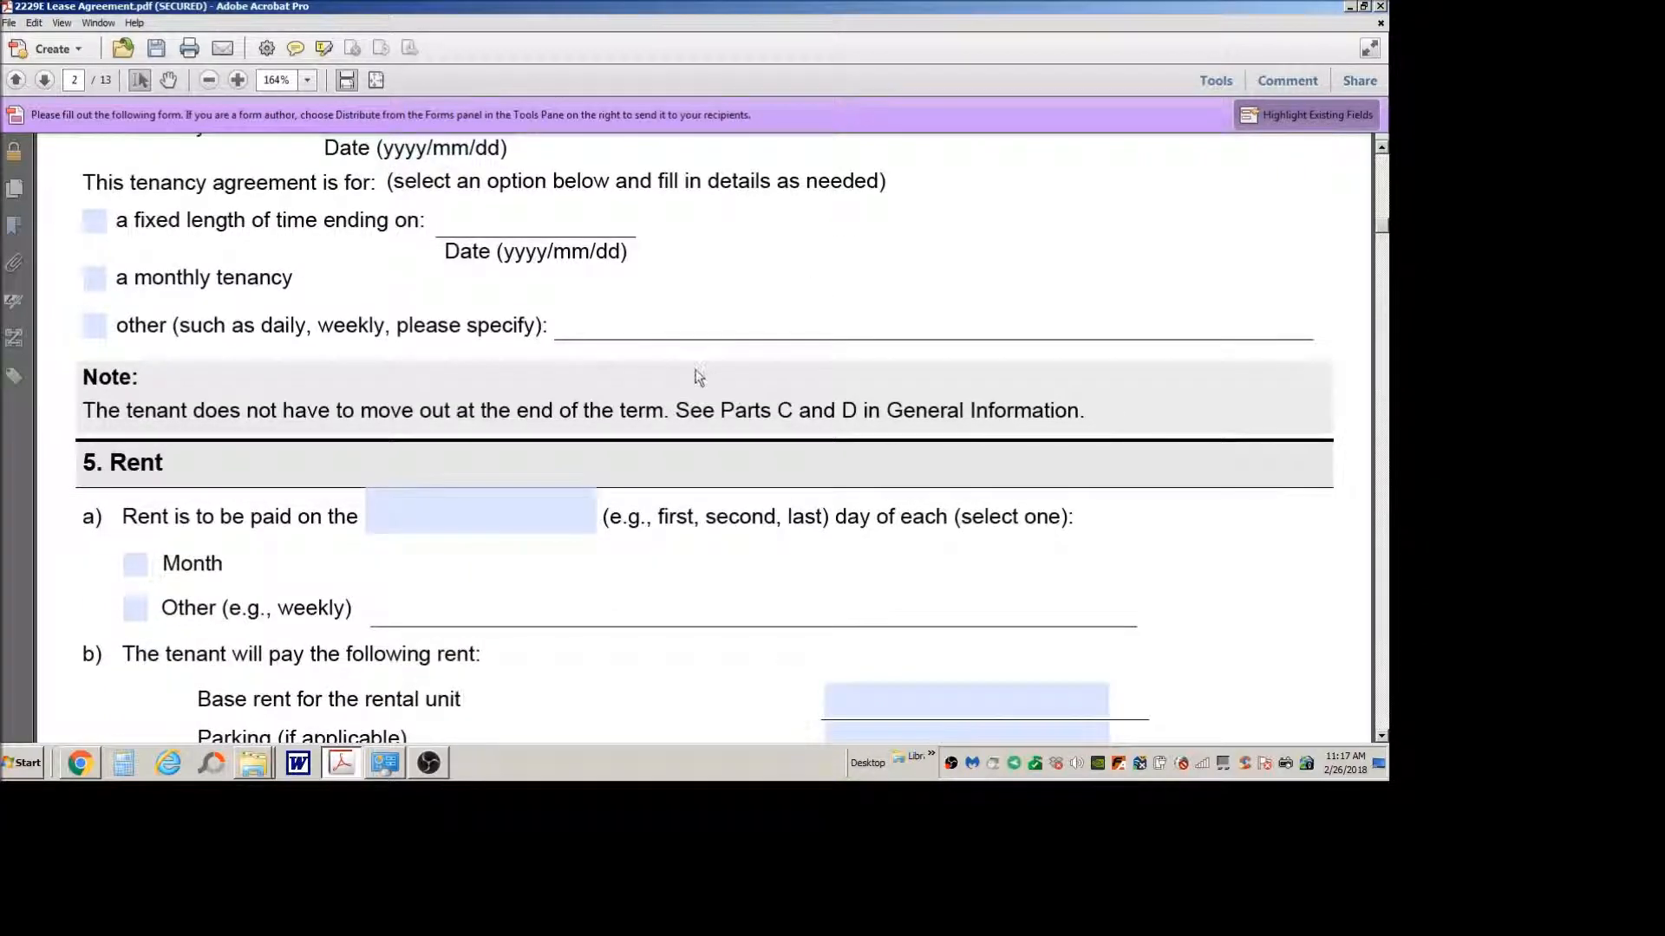
pyautogui.scroll(-2, 698, 377)
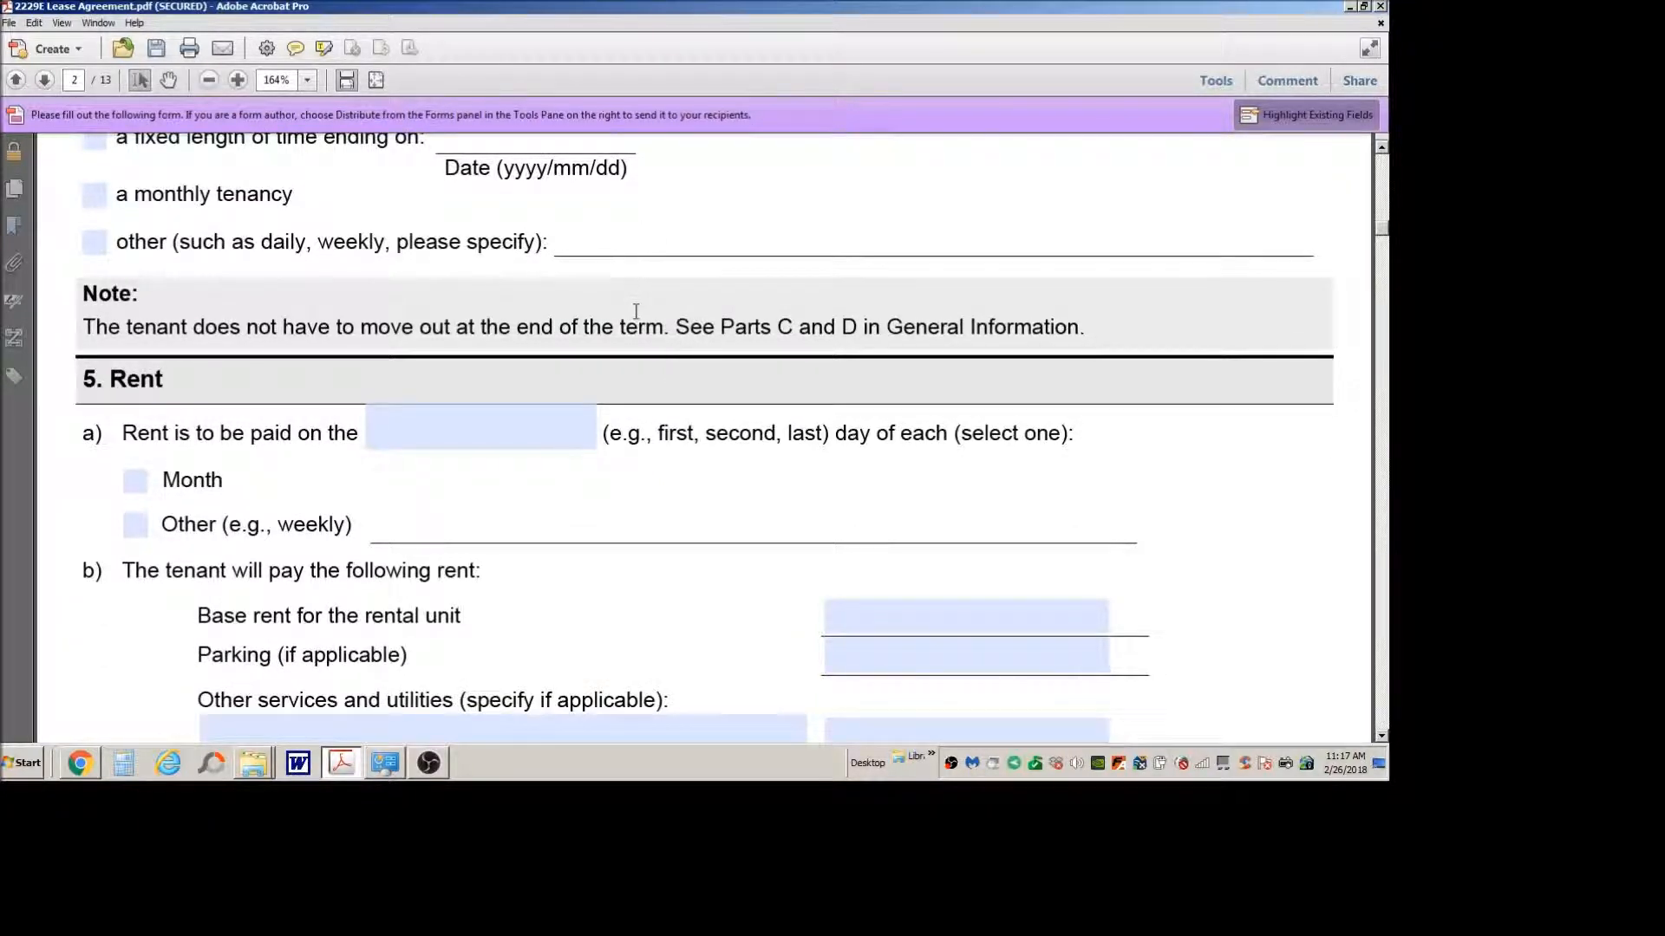
pyautogui.scroll(-2, 637, 312)
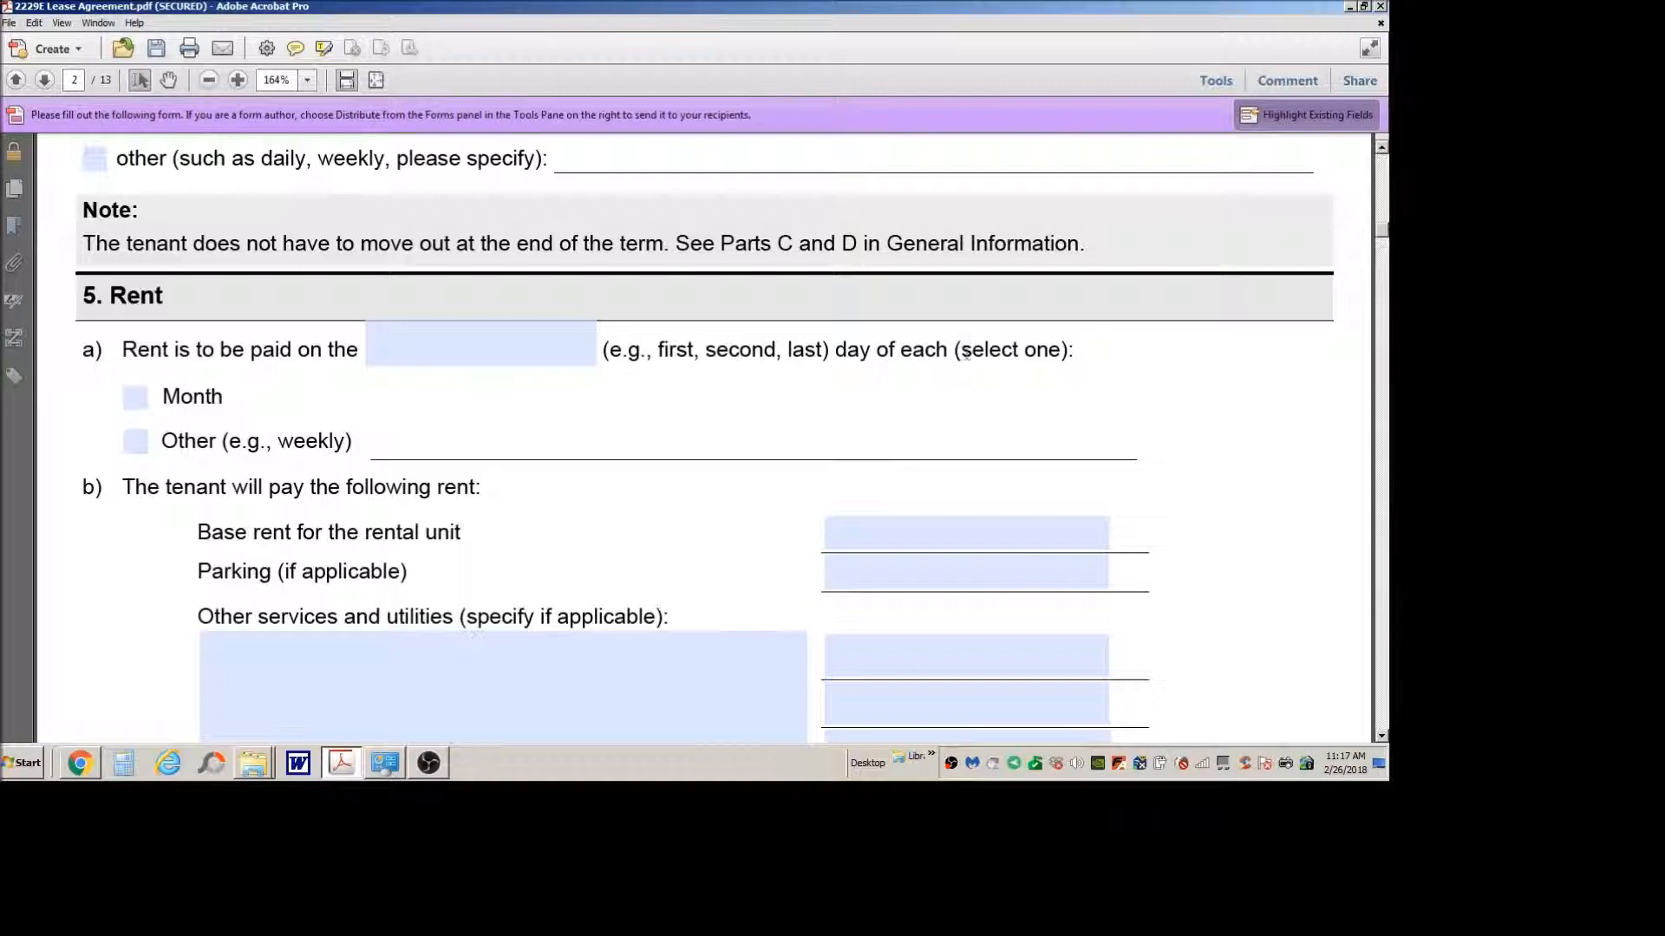
pyautogui.scroll(-3, 963, 351)
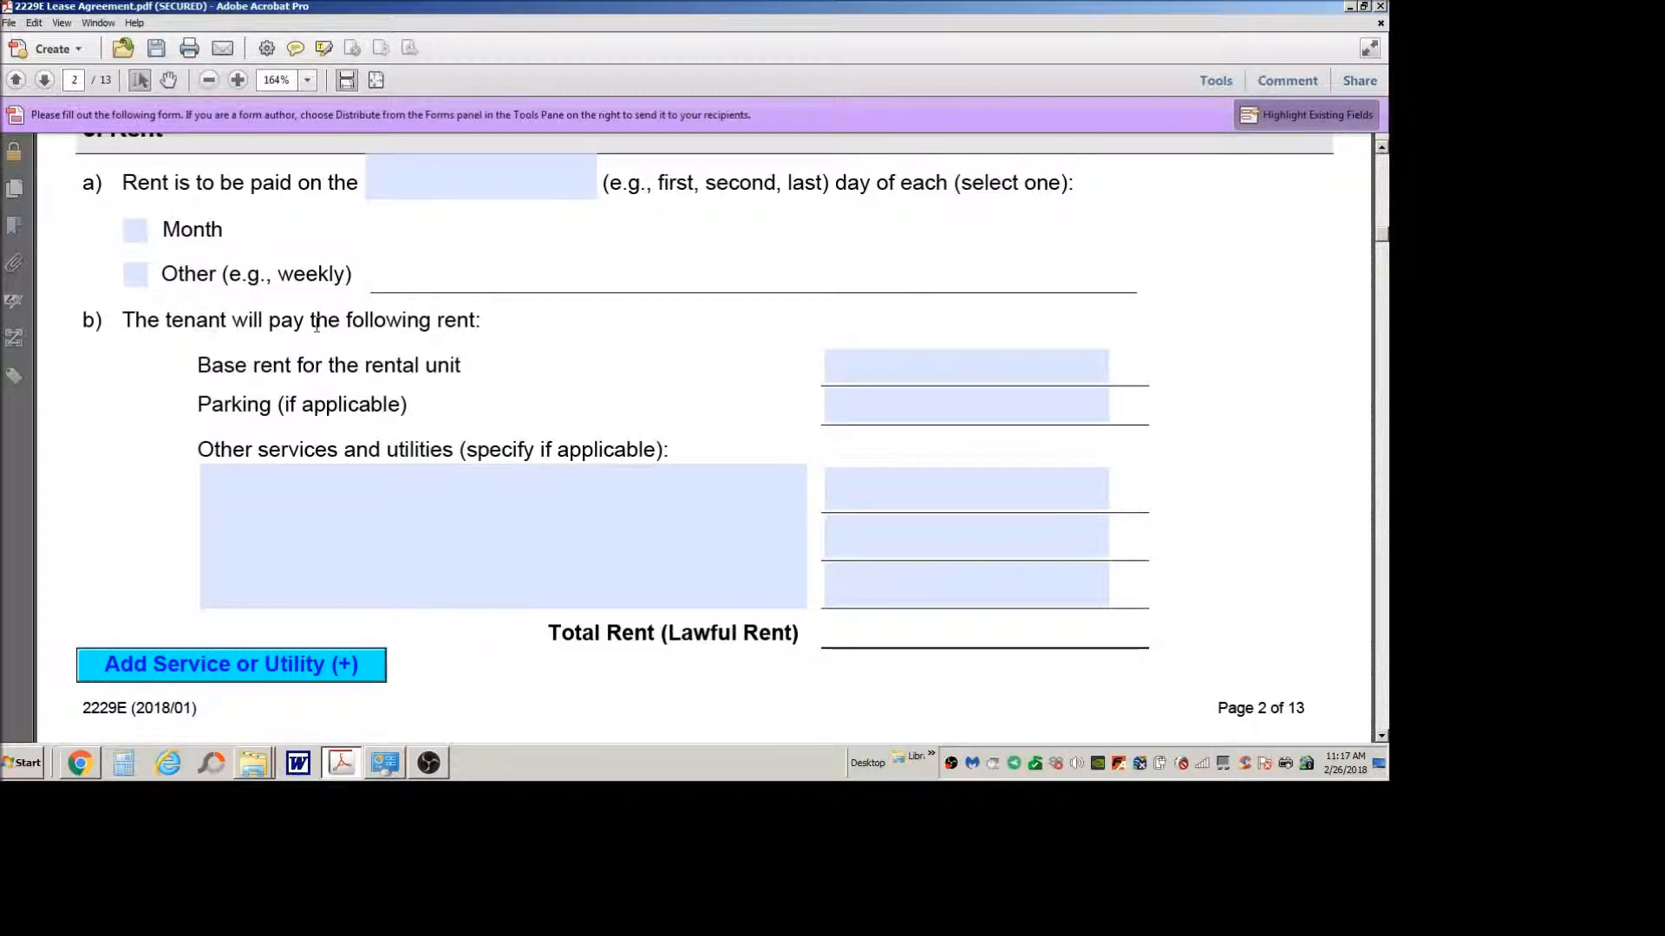
pyautogui.click(909, 350)
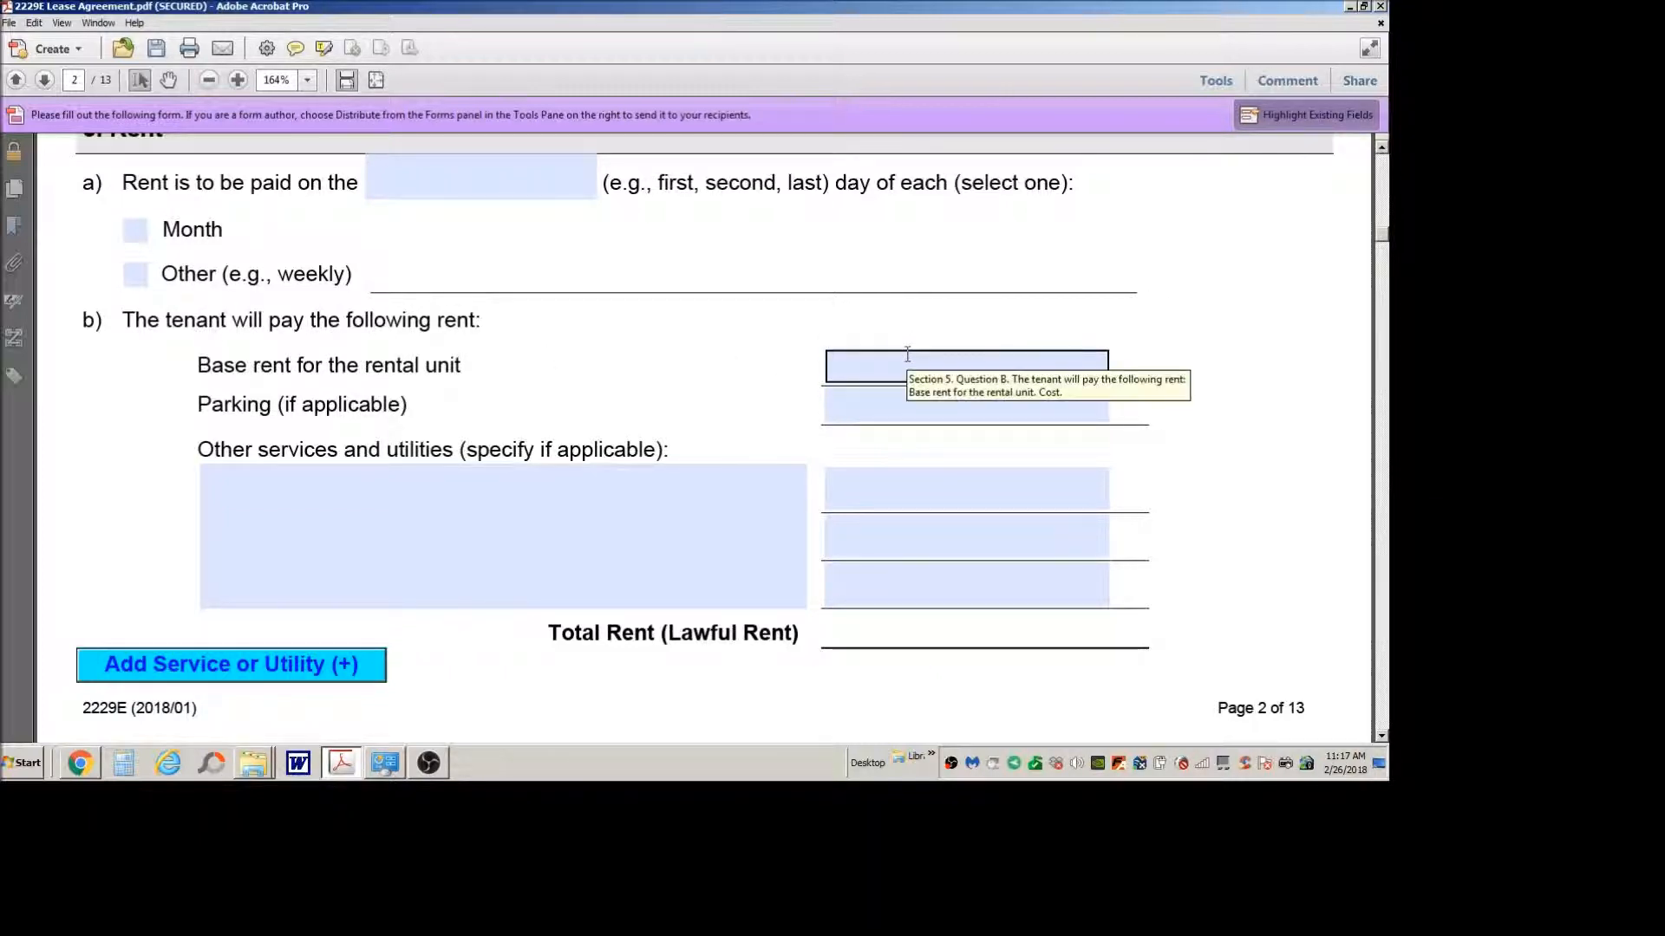
pyautogui.click(909, 350)
pyautogui.write('1500')
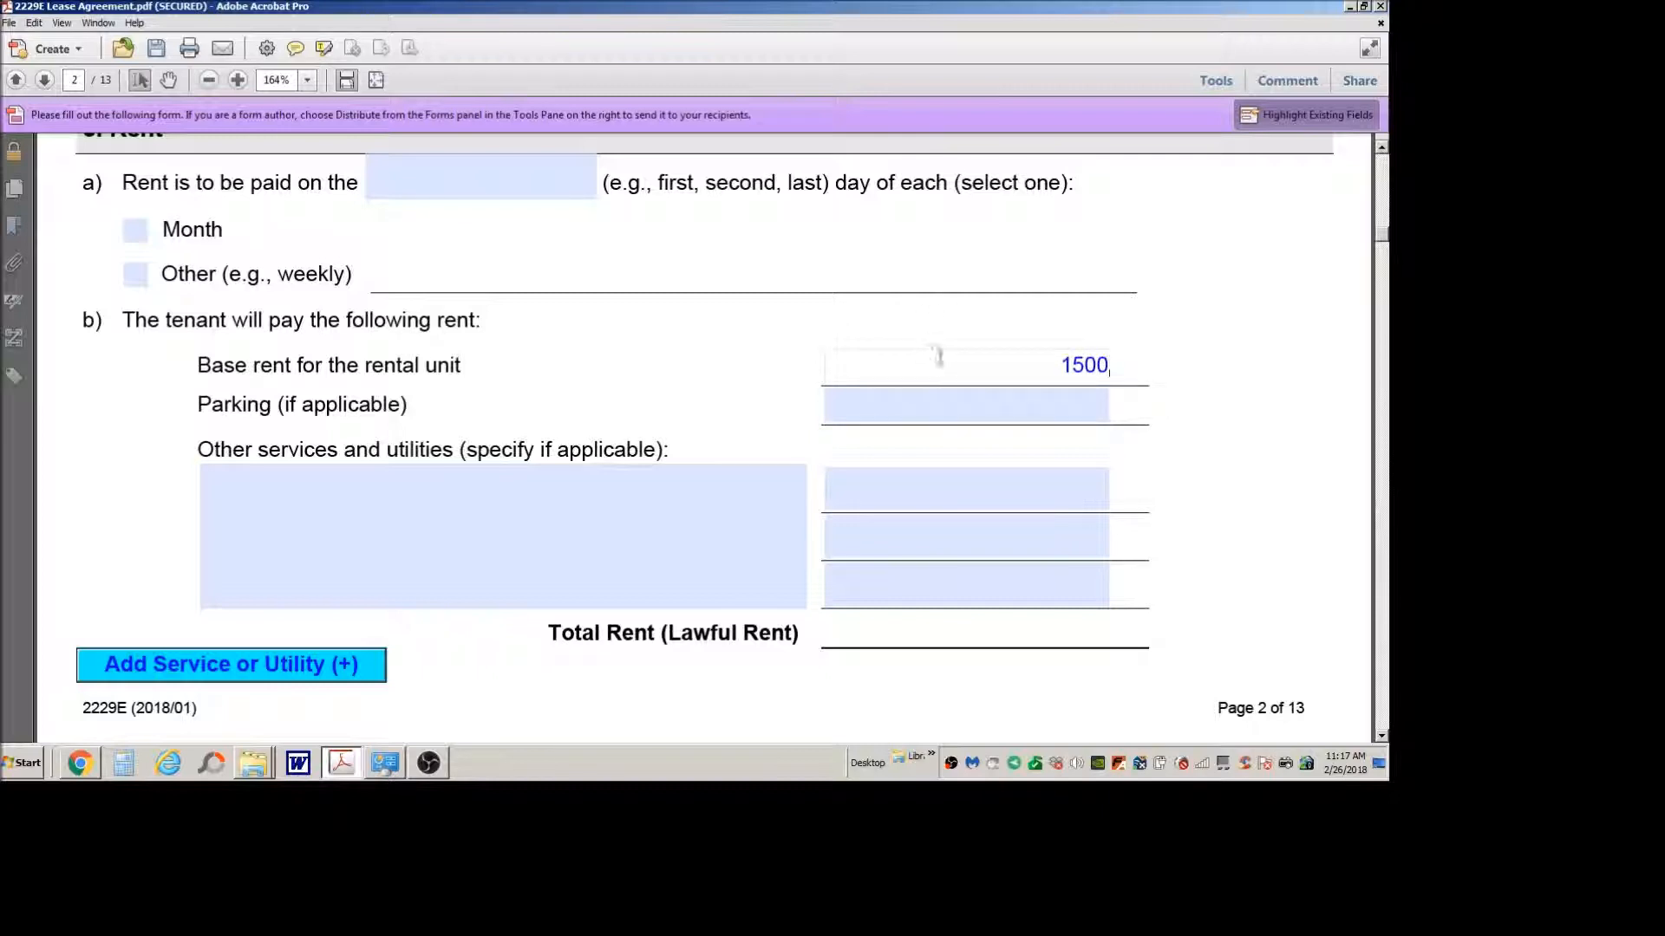
pyautogui.click(958, 405)
pyautogui.click(852, 373)
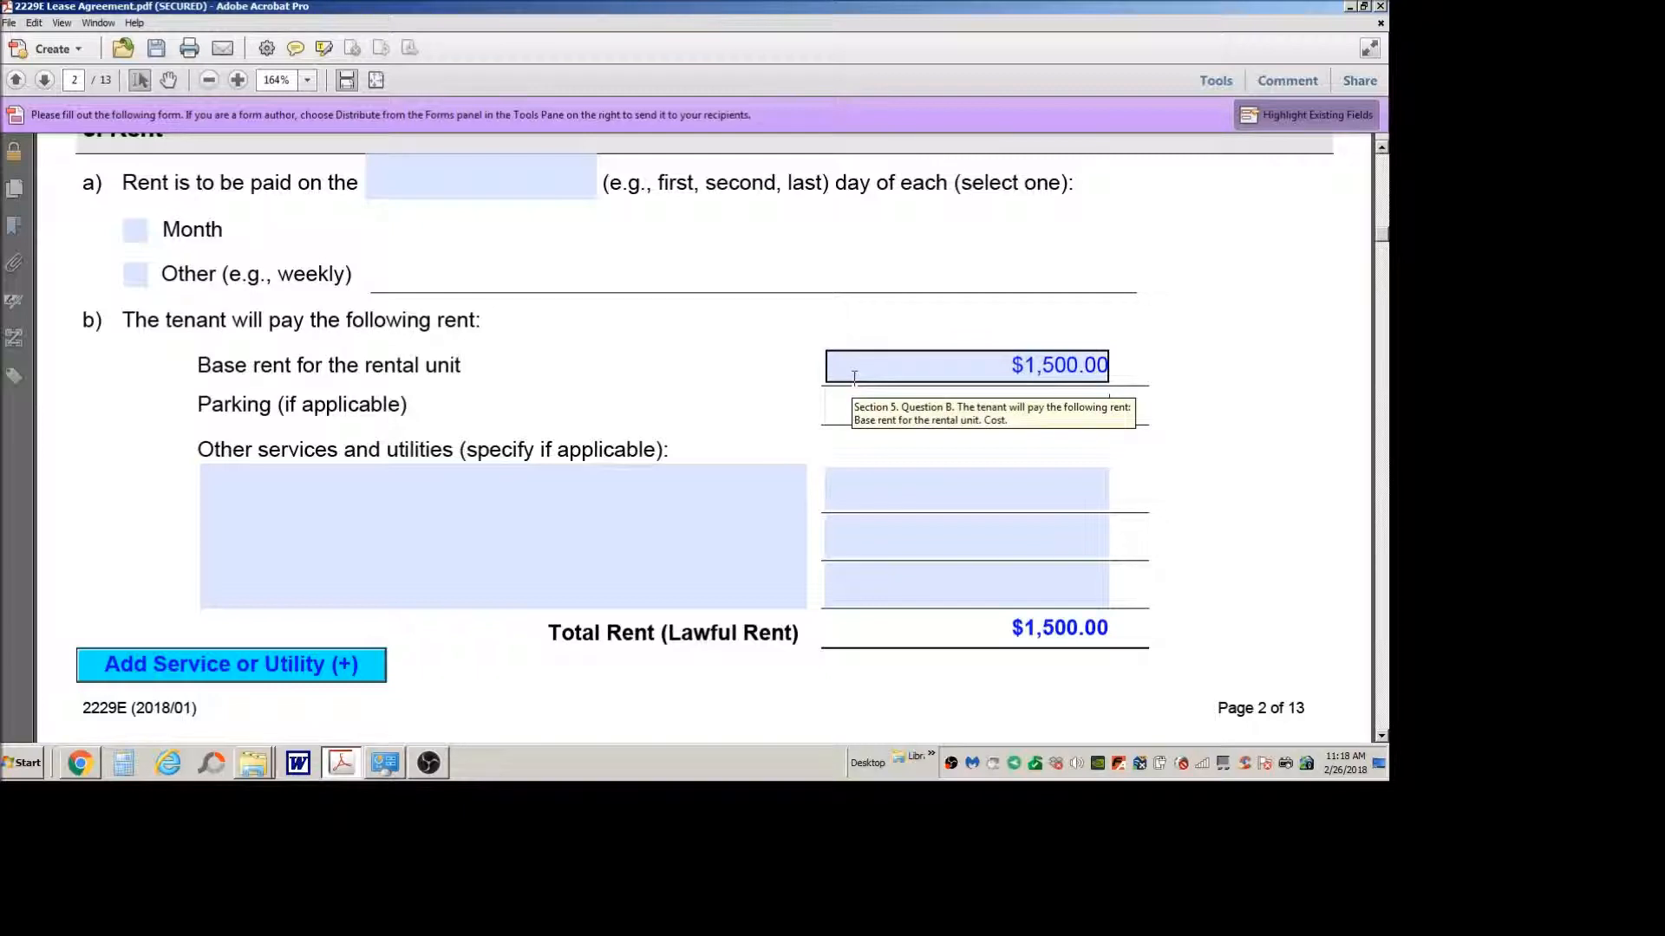
pyautogui.click(850, 392)
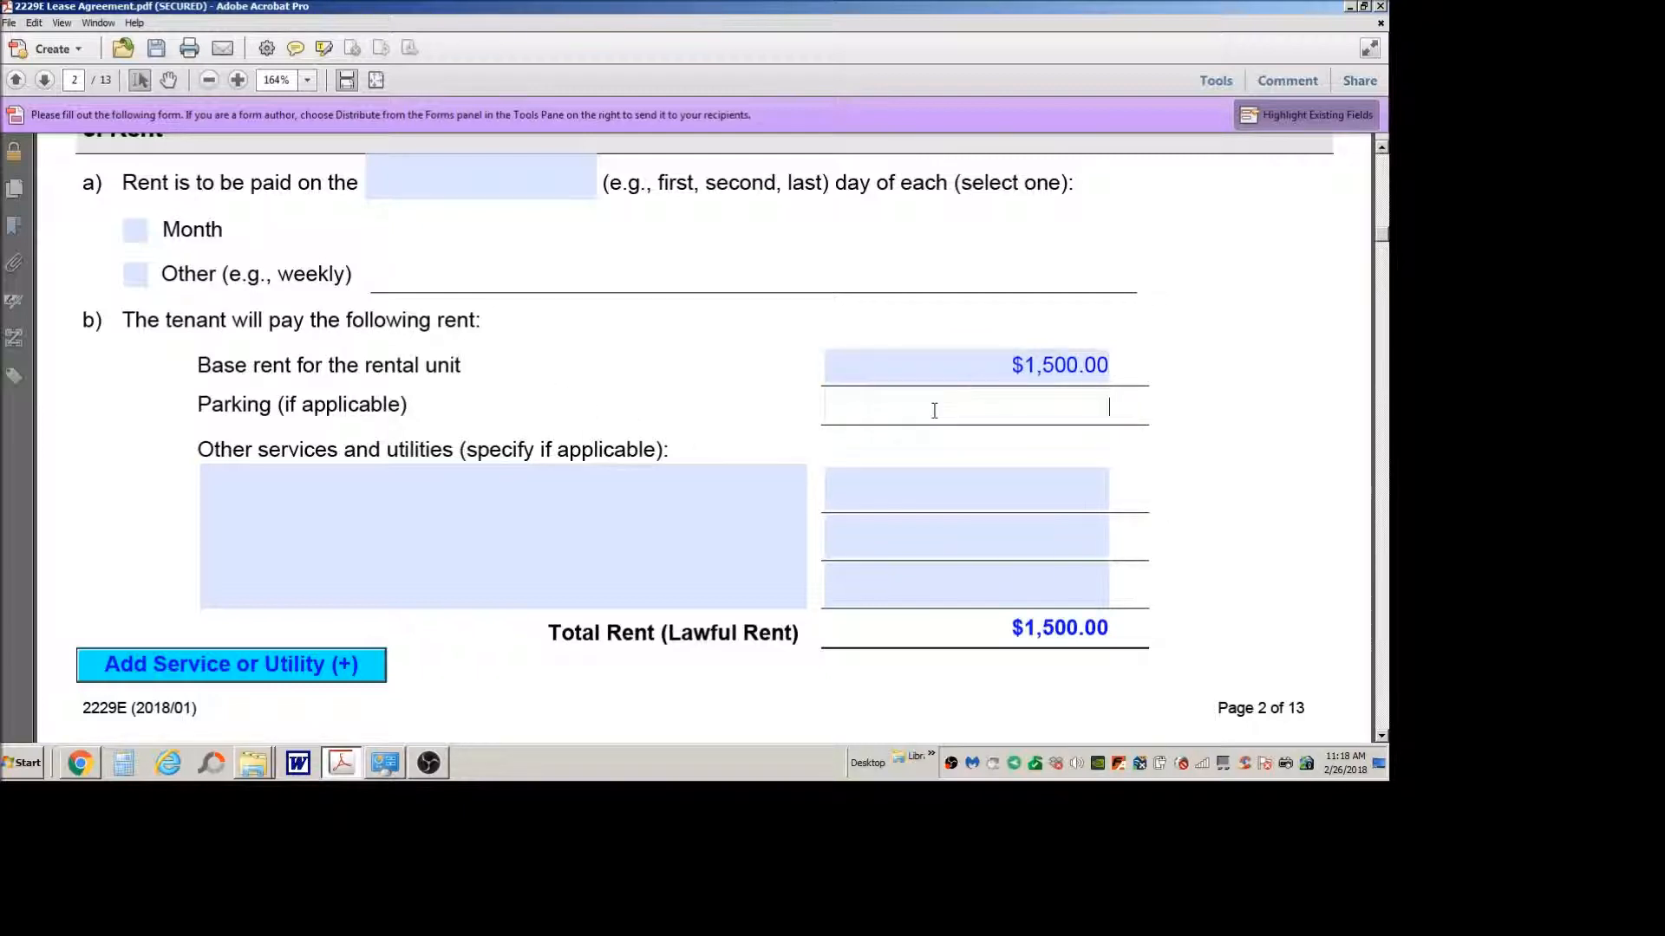
pyautogui.write('0')
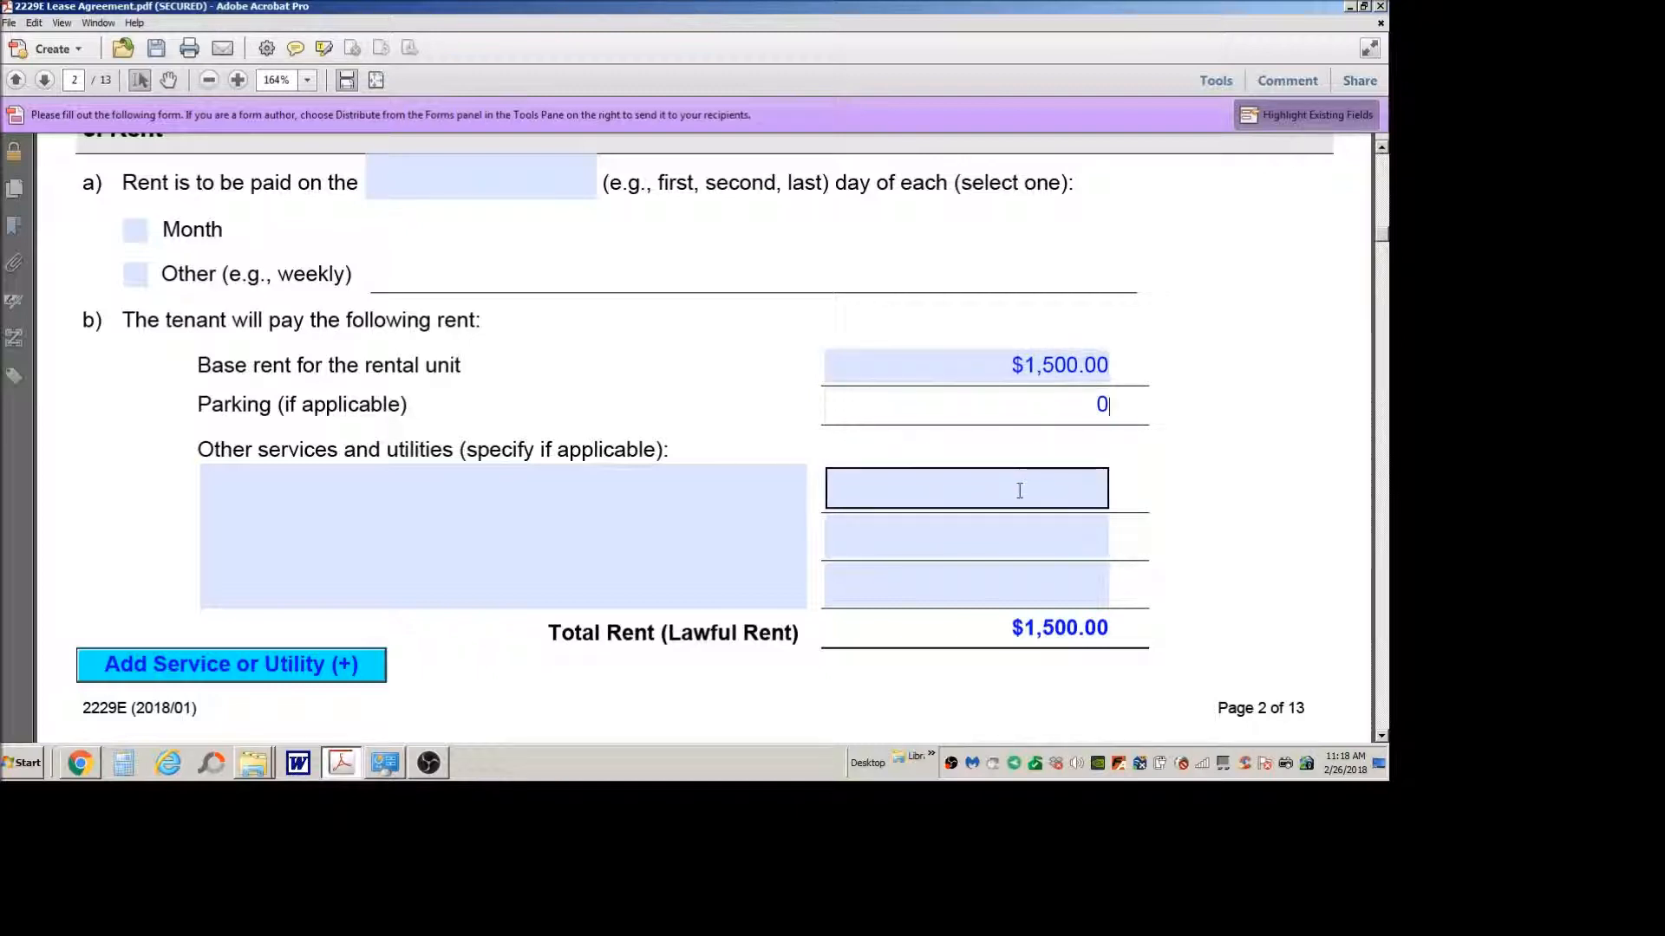
# Step: List "Electricity (tenant)" as the first item under other services and utilities
pyautogui.click(451, 495)
pyautogui.moveTo(666, 450); pyautogui.dragTo(198, 450)
pyautogui.click(457, 572)
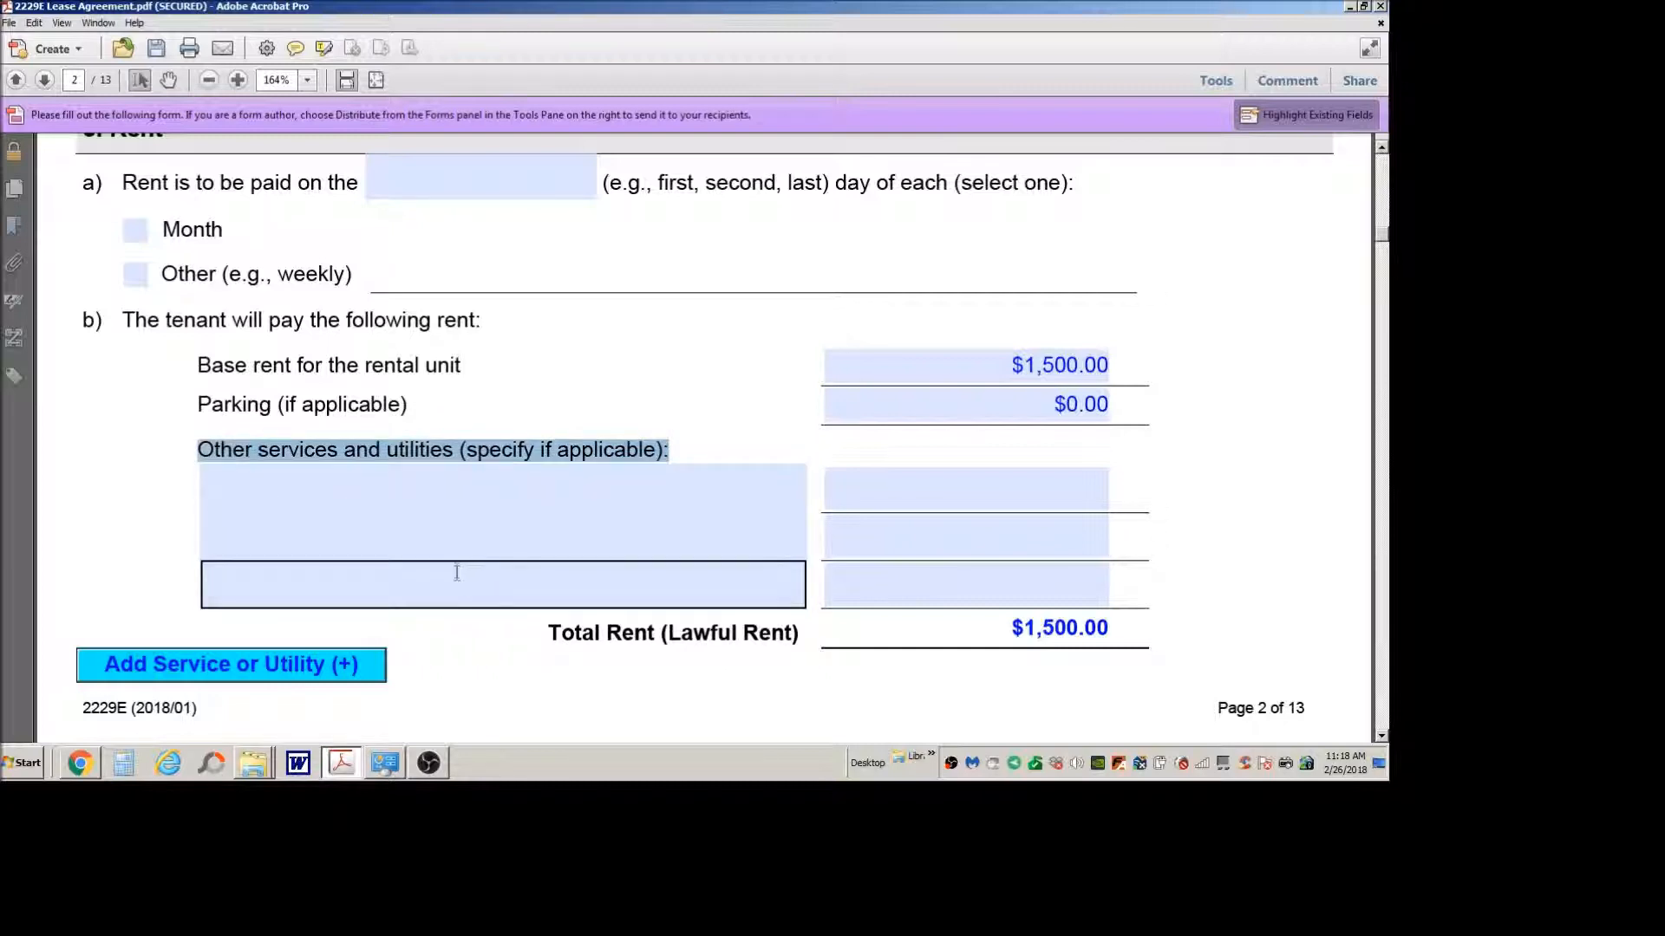
pyautogui.click(378, 507)
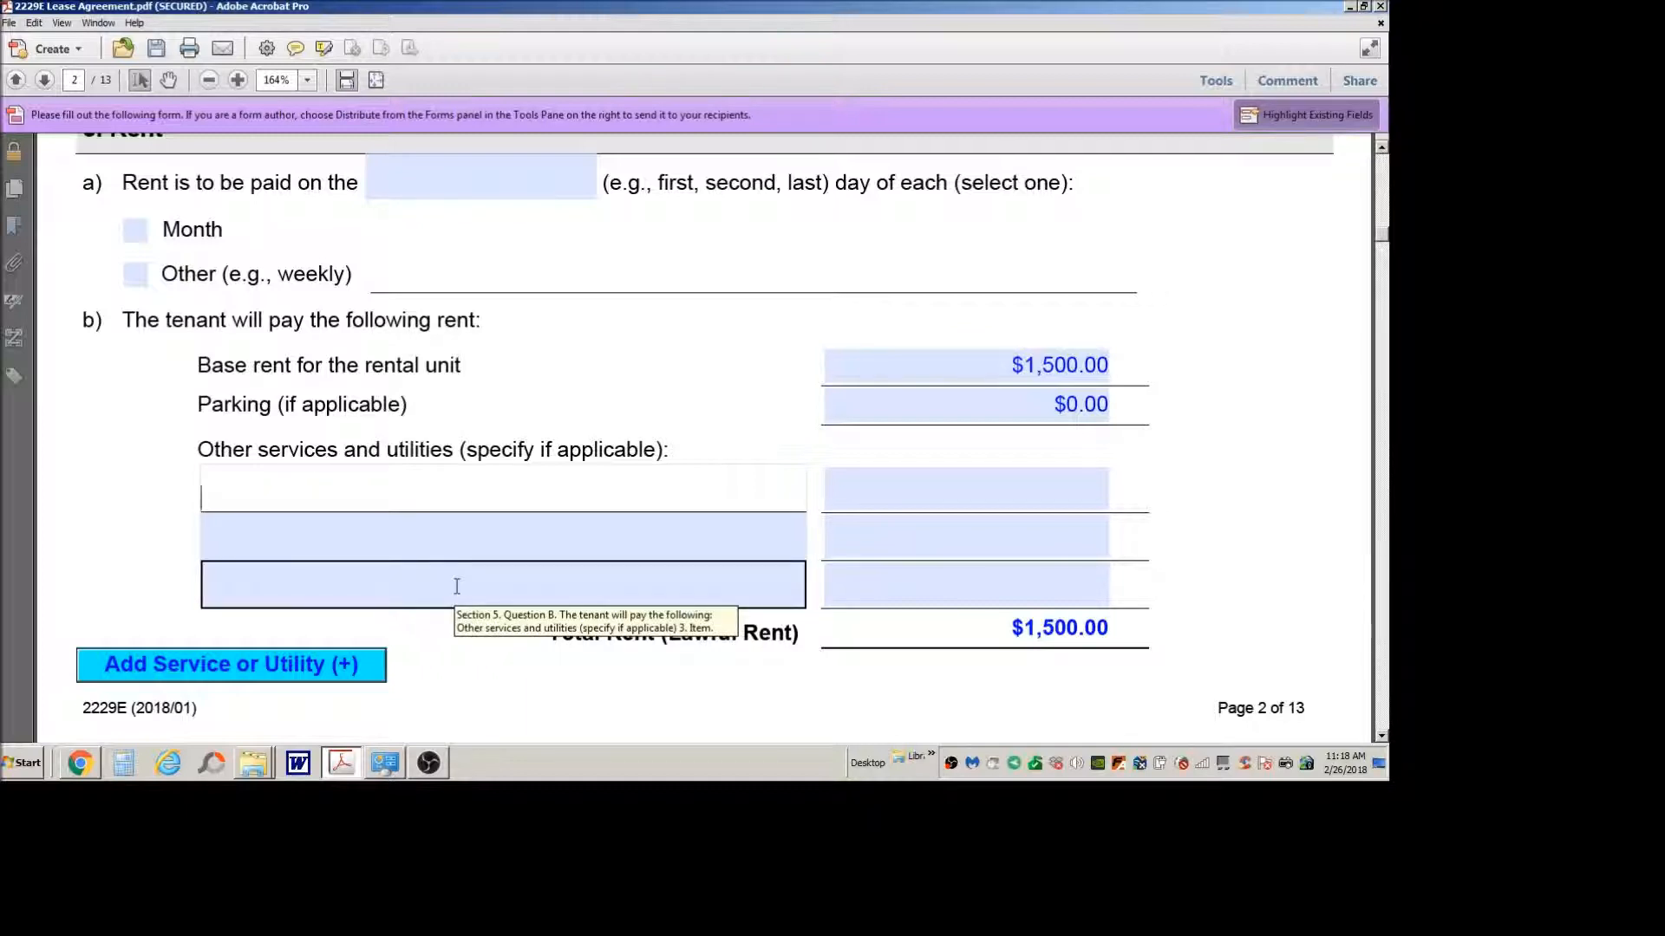
pyautogui.write('Electricy')
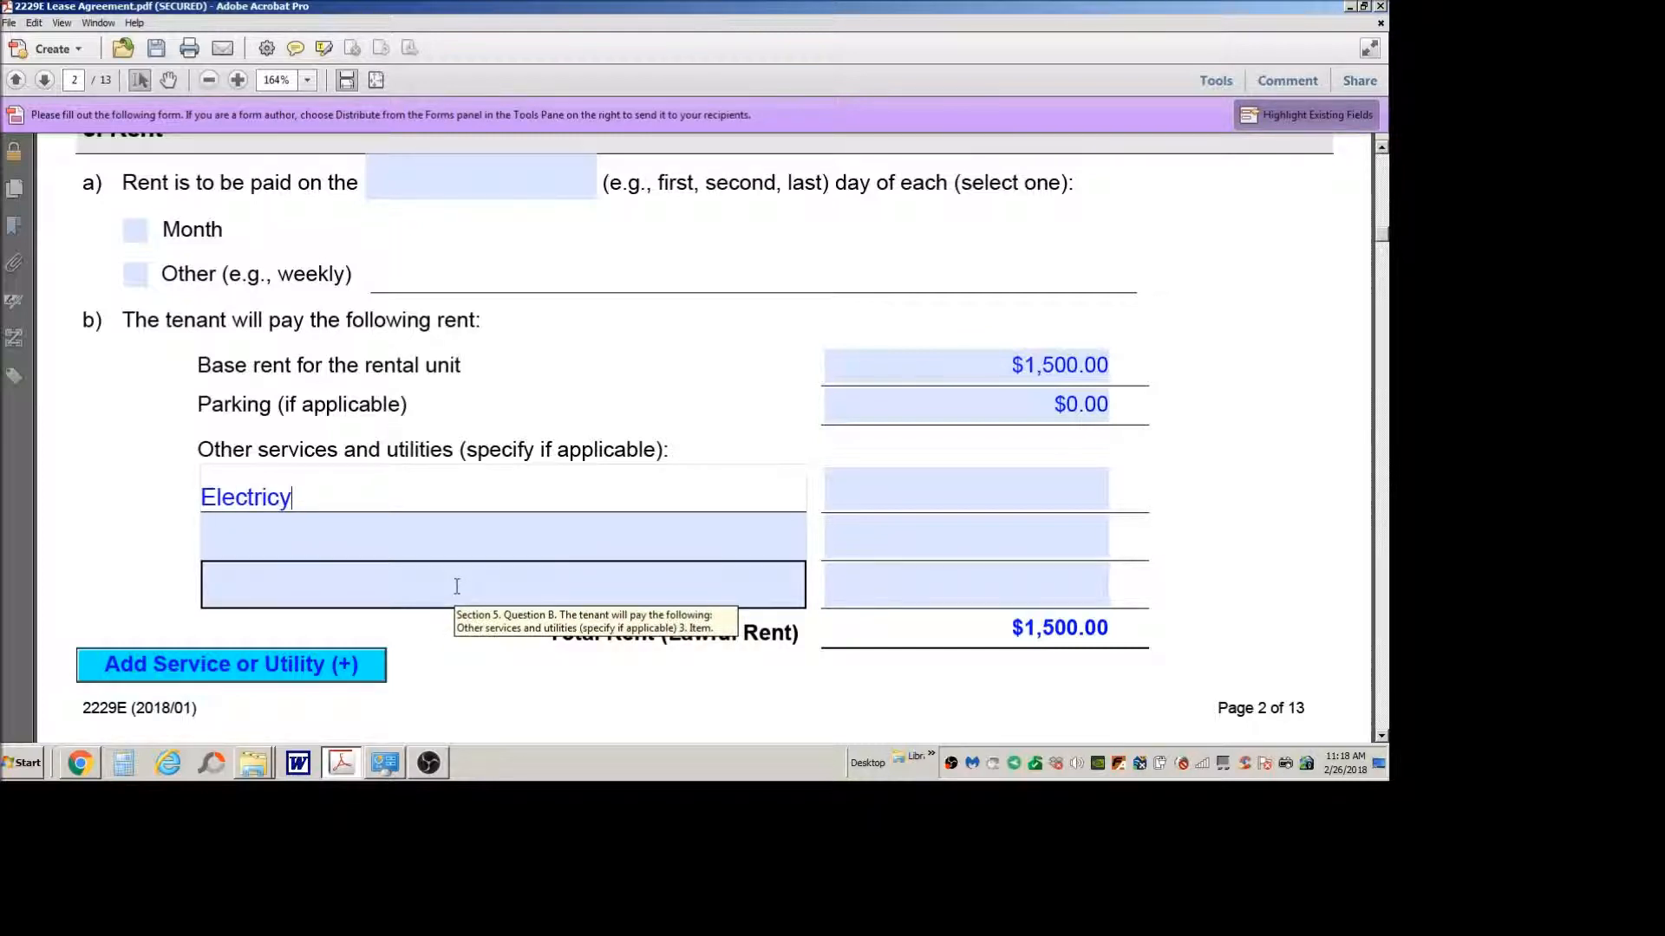
pyautogui.press('BackSpace')
pyautogui.write('ity (tenant)')
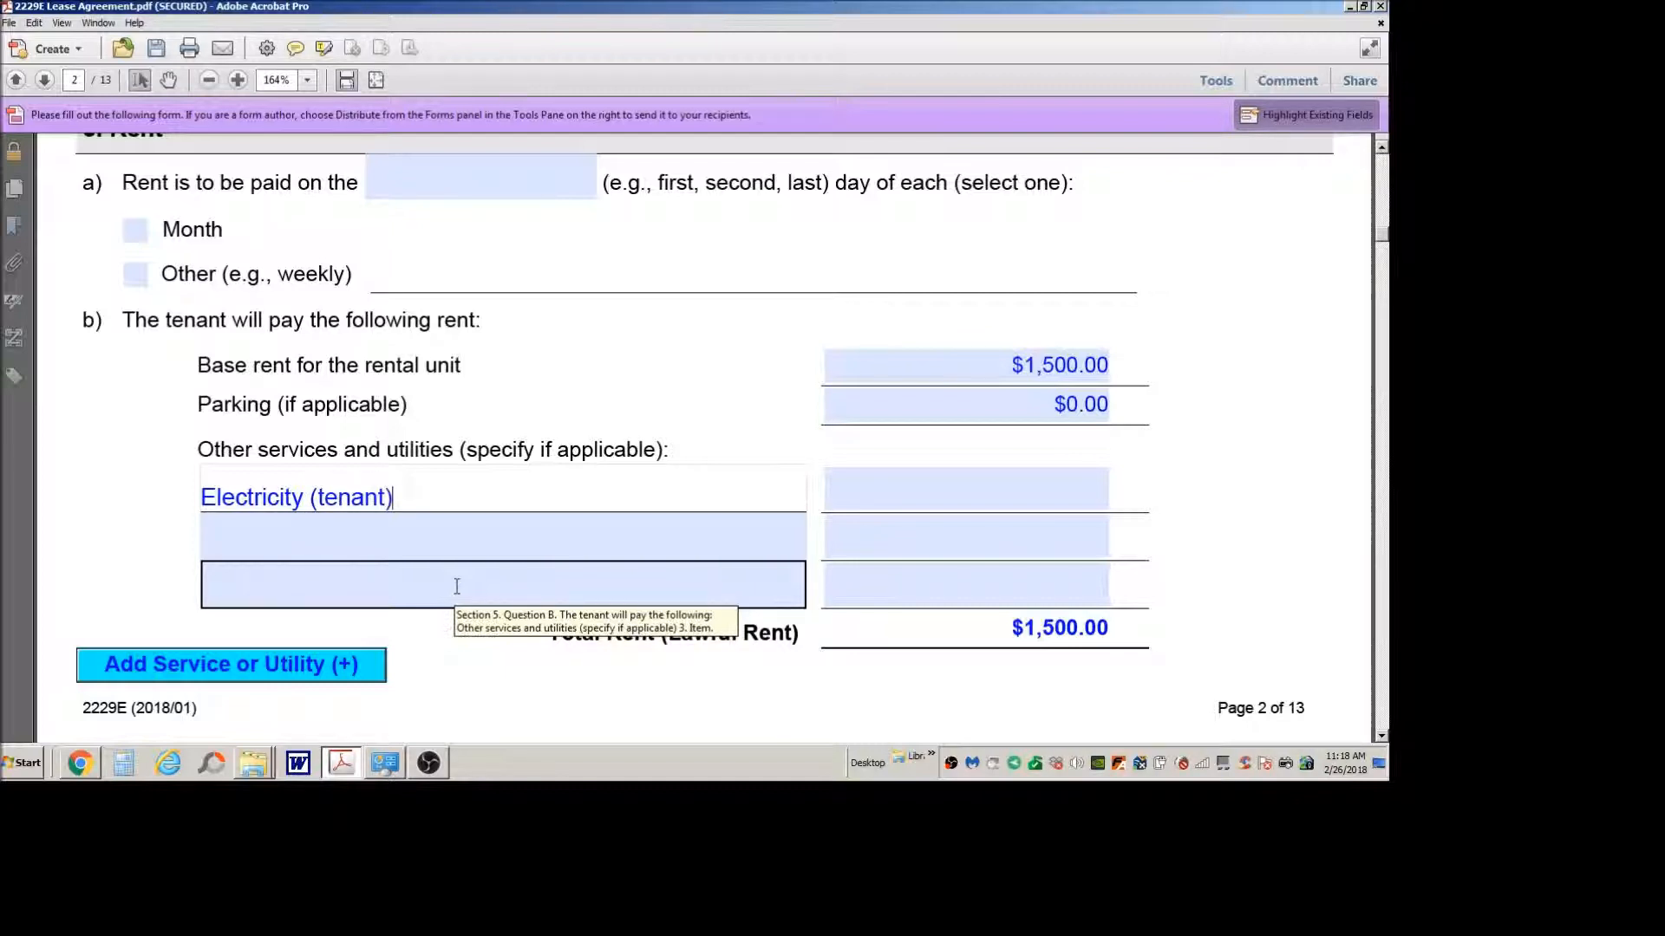
# Step: List "Water and Sewage (tenant)" as the second item under other services and utilities
pyautogui.click(382, 550)
pyautogui.scroll(-1, 394, 552)
pyautogui.scroll(-1, 394, 553)
pyautogui.click(539, 413)
pyautogui.click(546, 448)
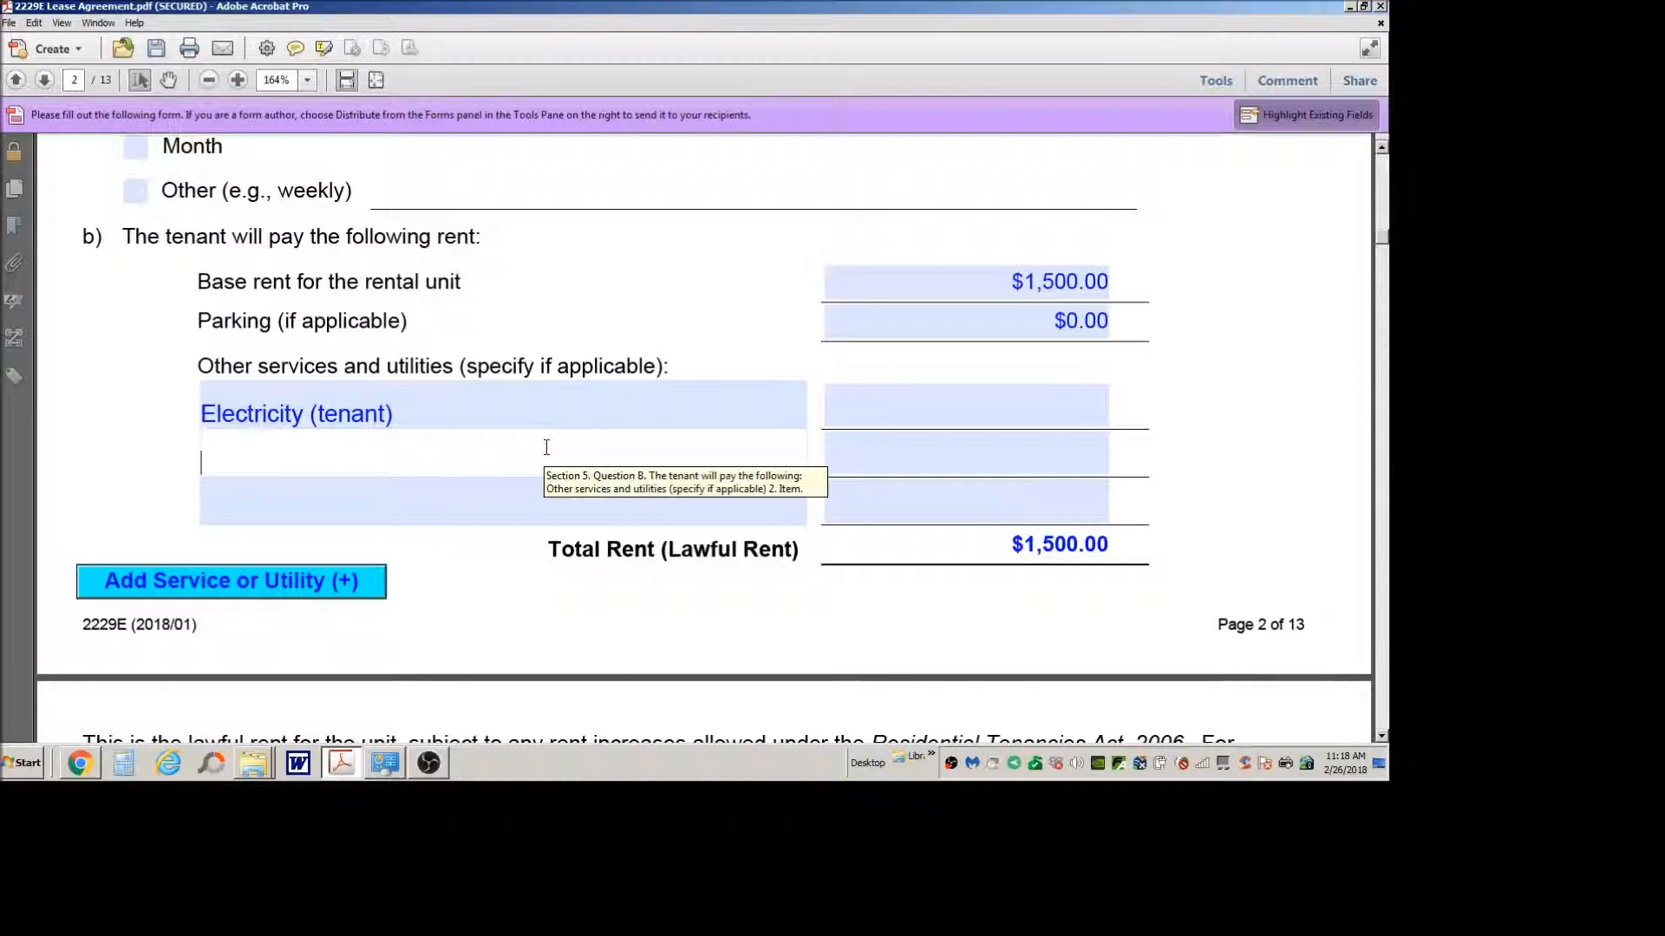
pyautogui.write('Water an')
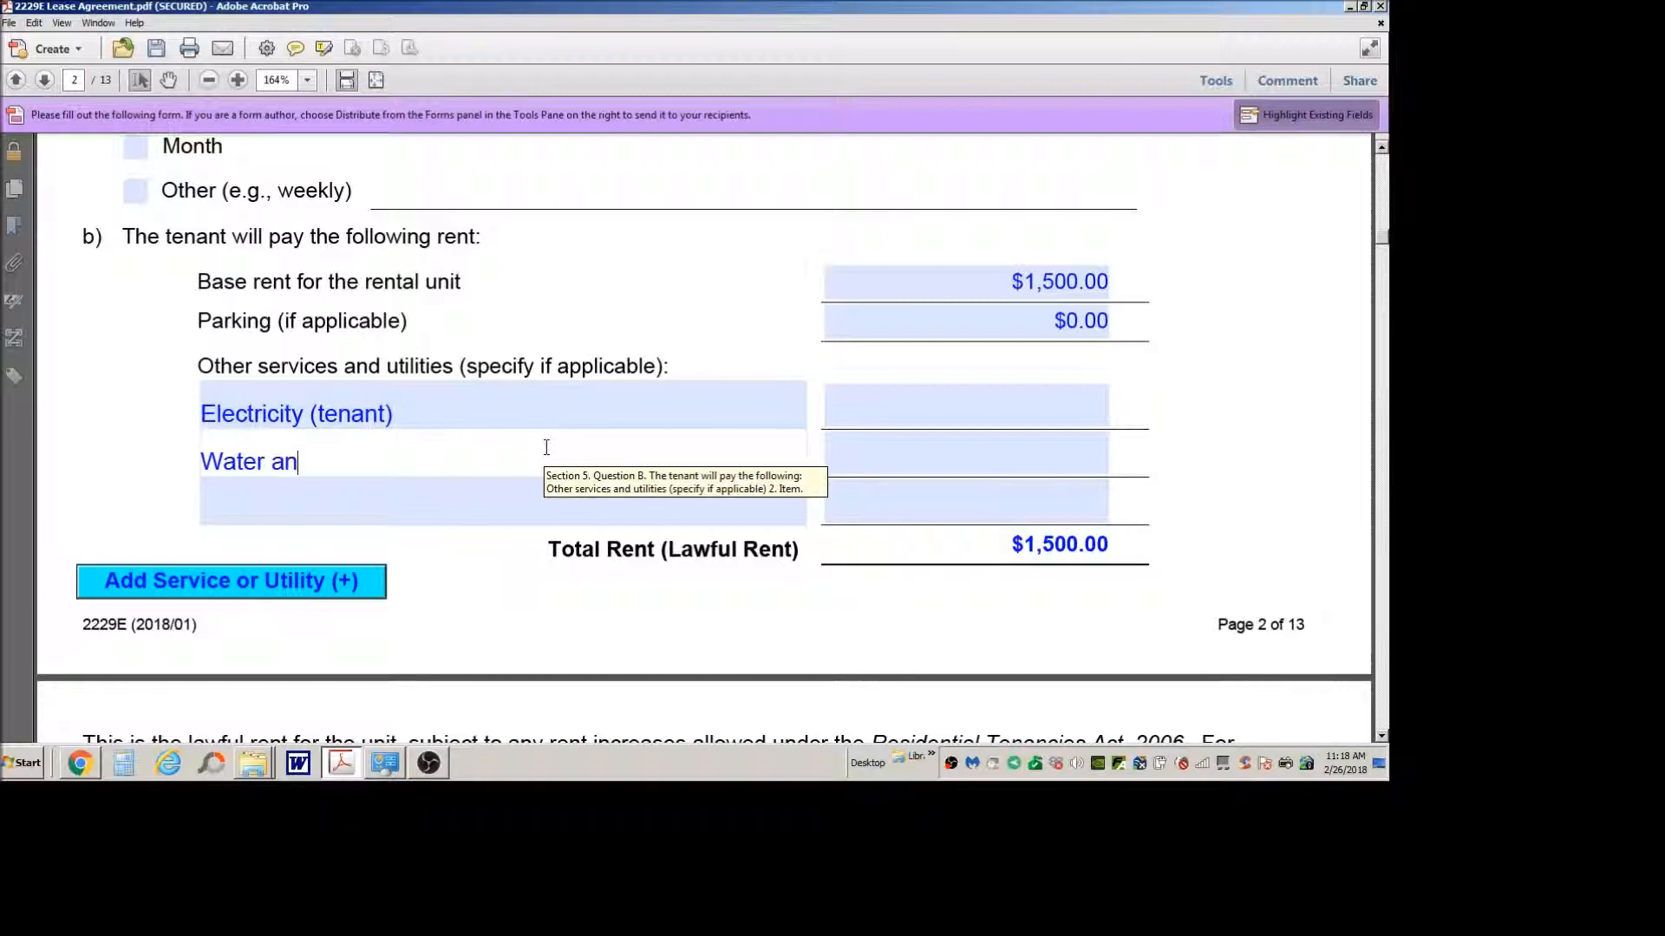
pyautogui.write('d Sewage')
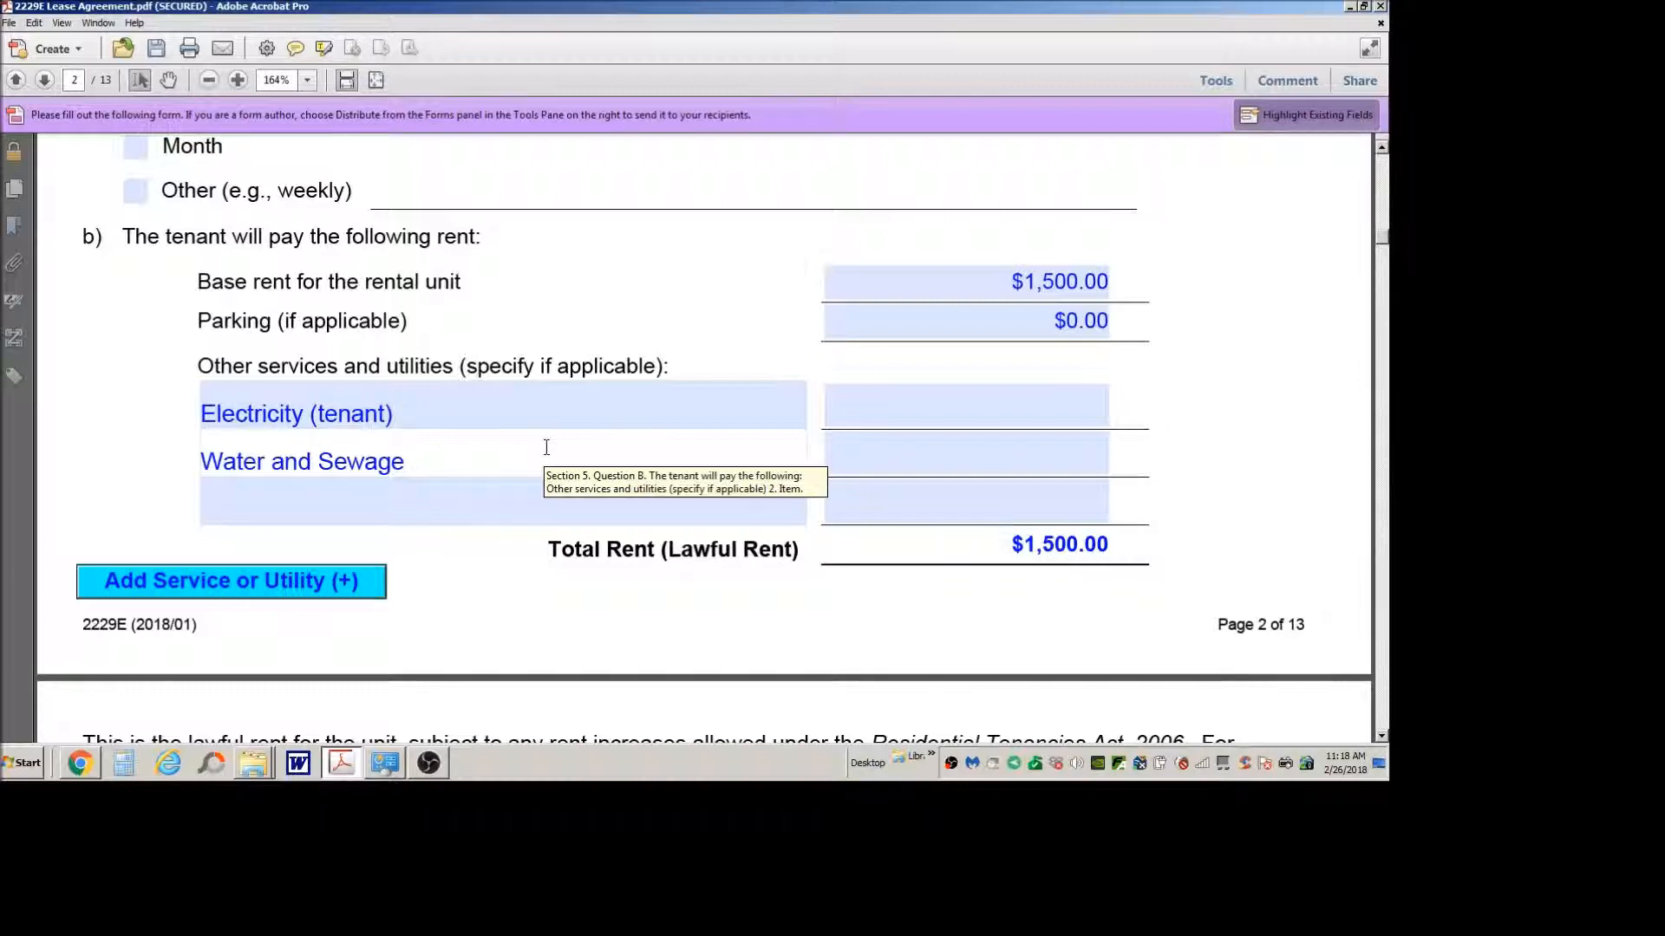
pyautogui.write(' (tenant)')
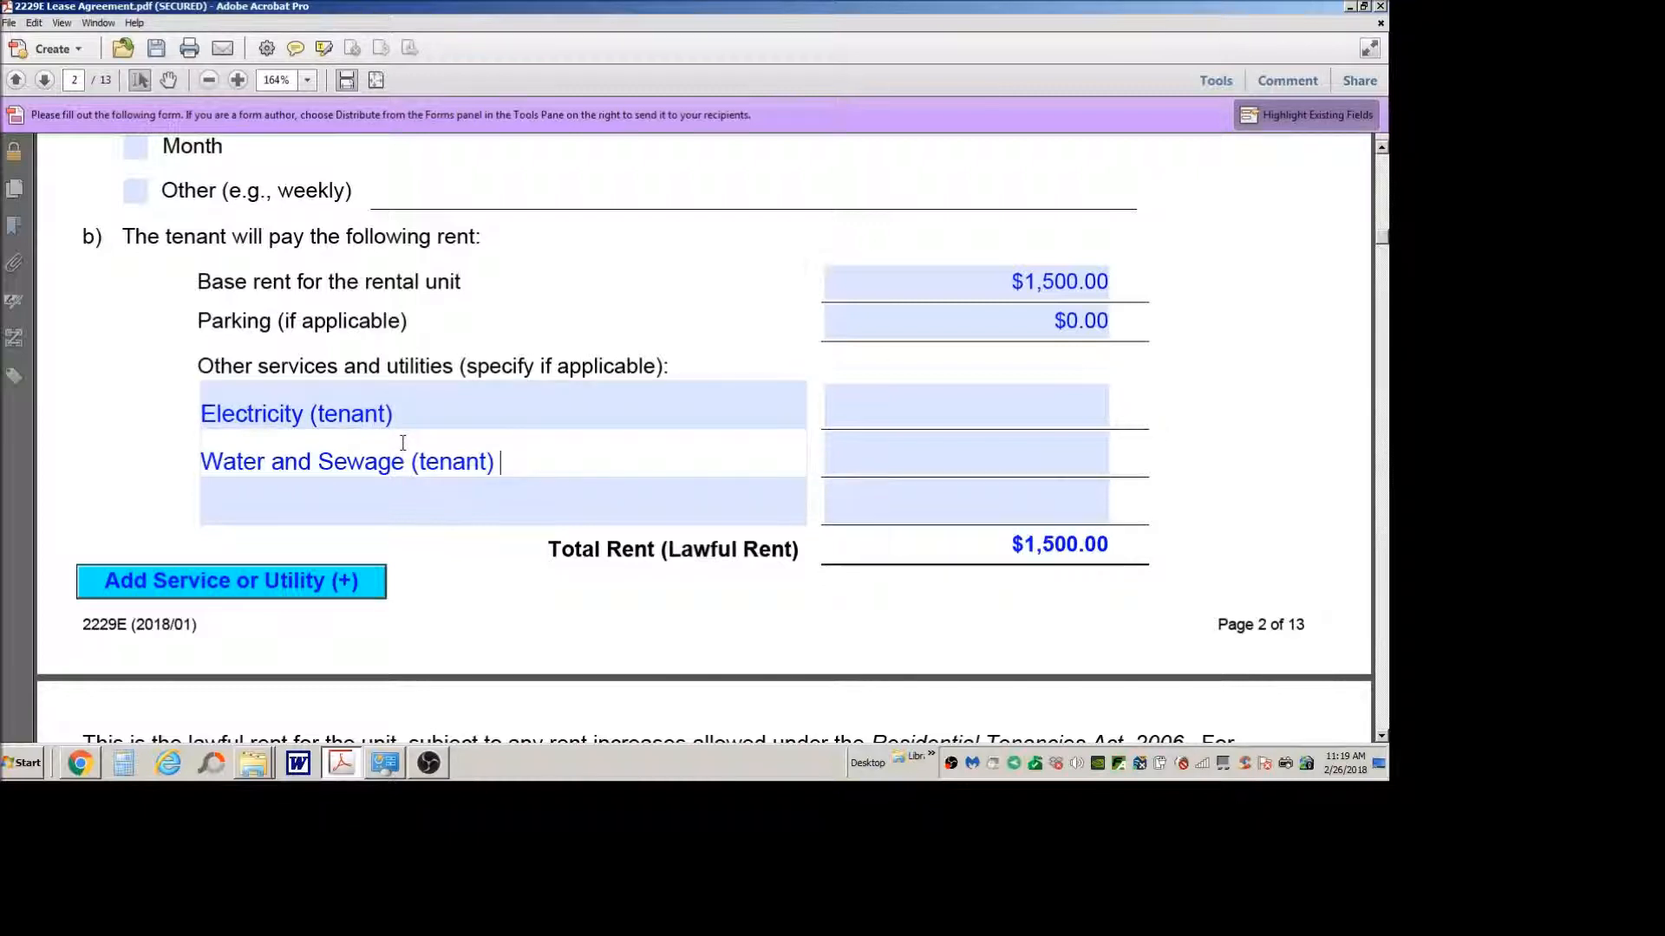
# Step: List "natural gas (enbridge paid by tenant)" as the third item under other services and utilities
pyautogui.click(465, 505)
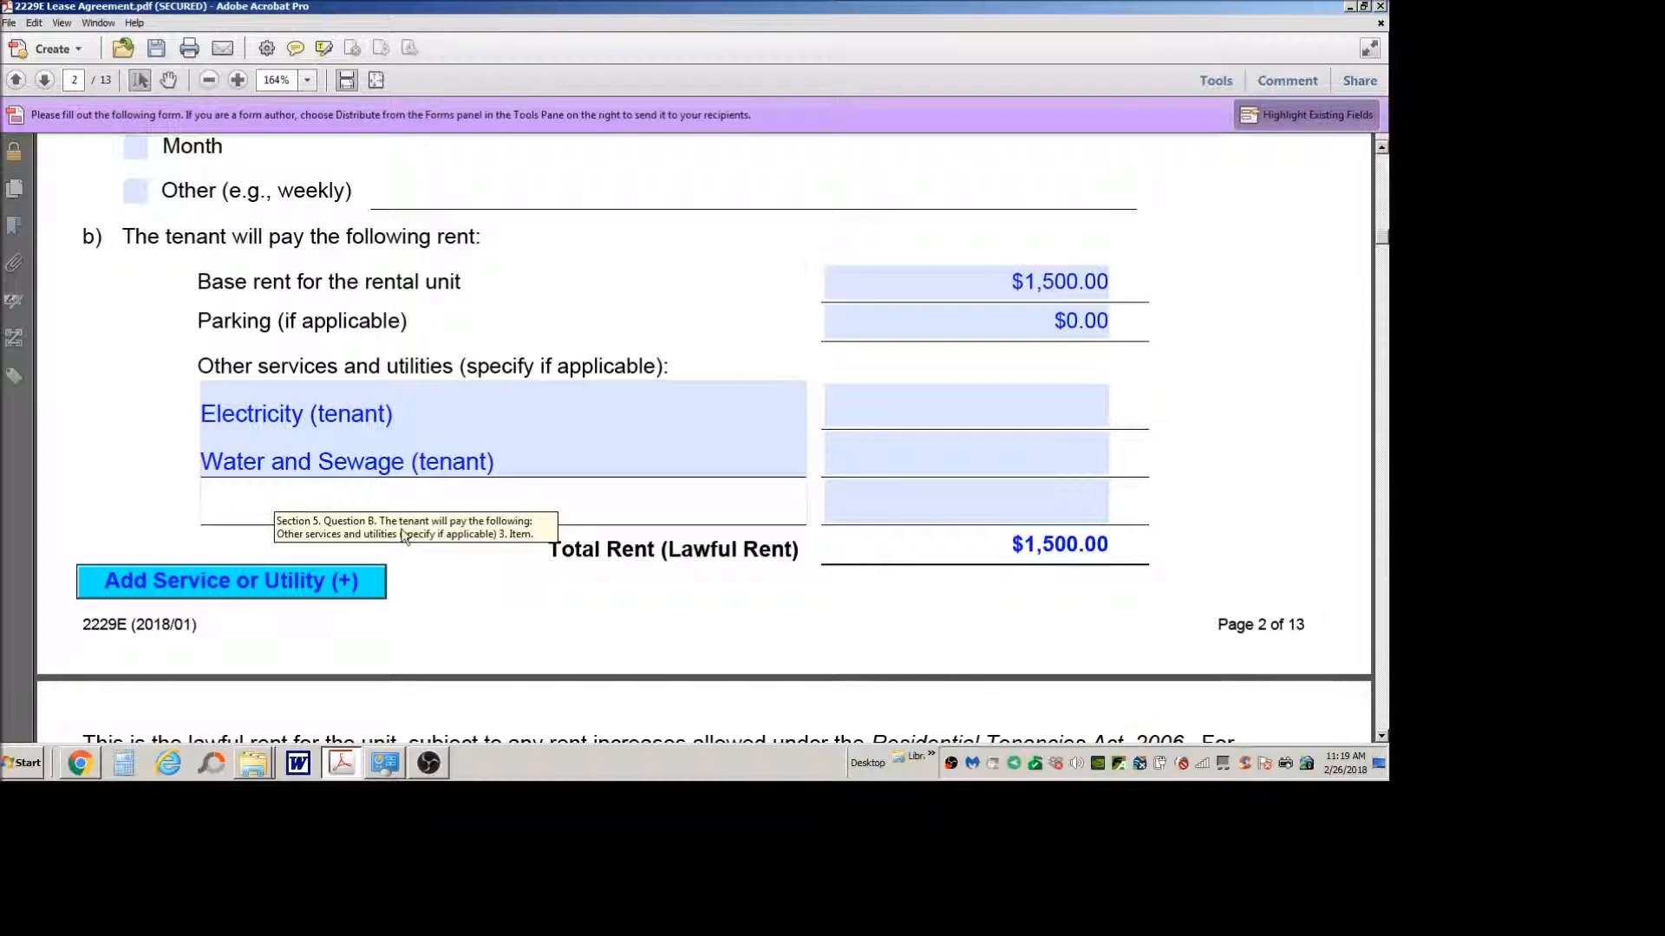
pyautogui.write('natural gas (enbridge')
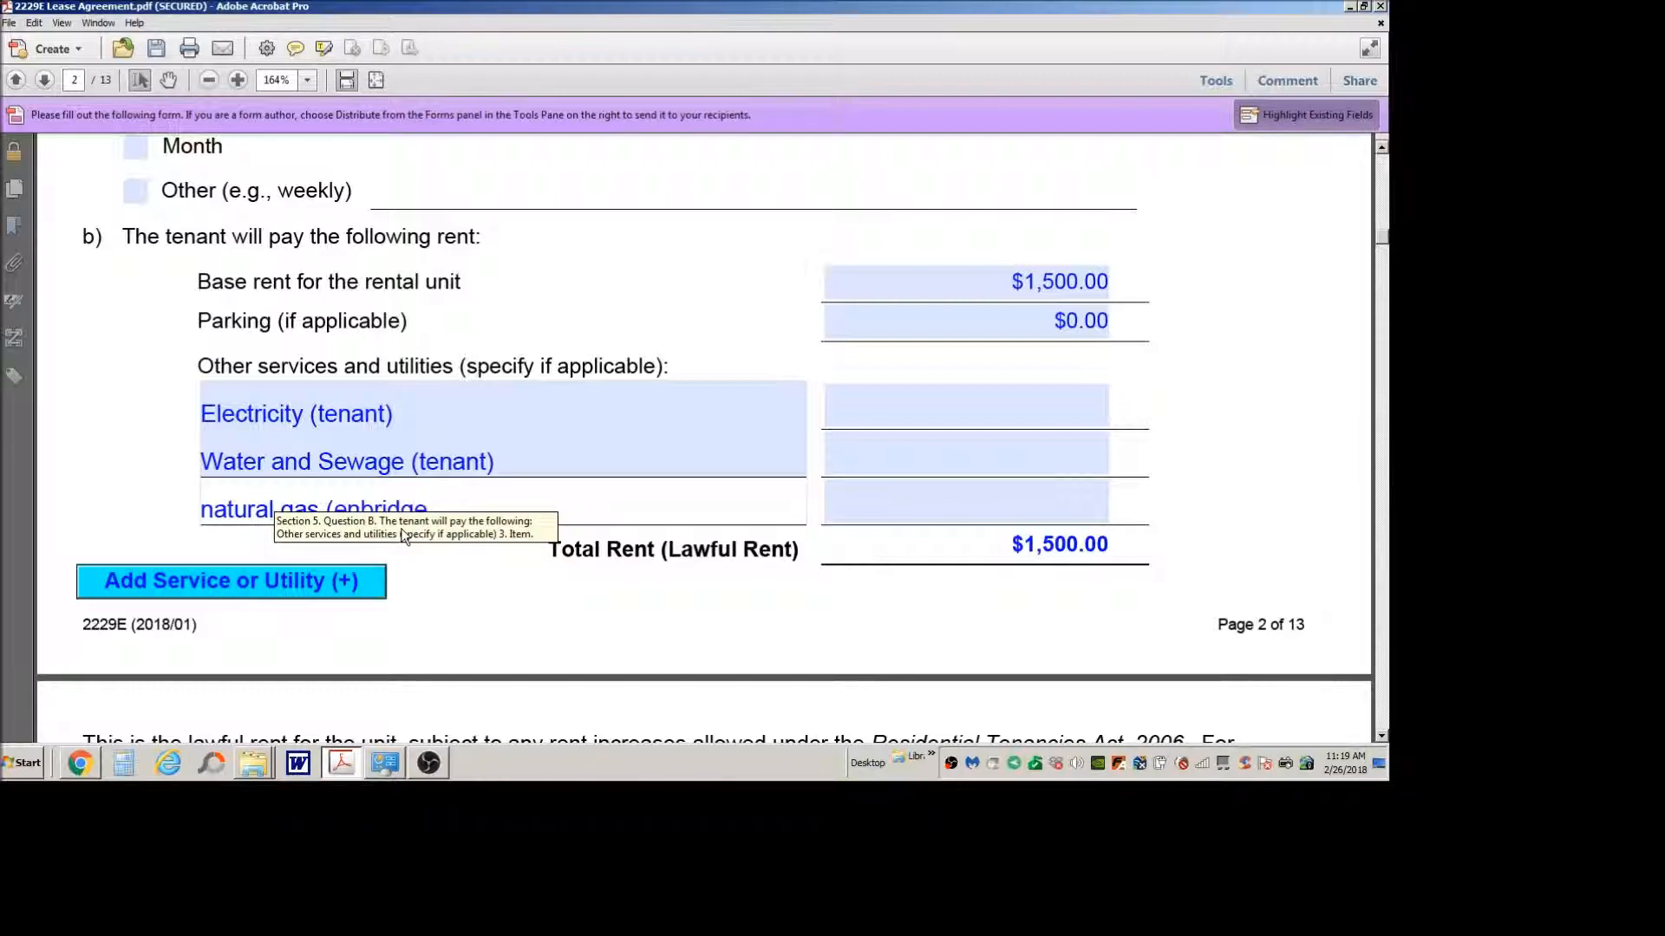
pyautogui.write(' paid by tenant)')
pyautogui.click(557, 577)
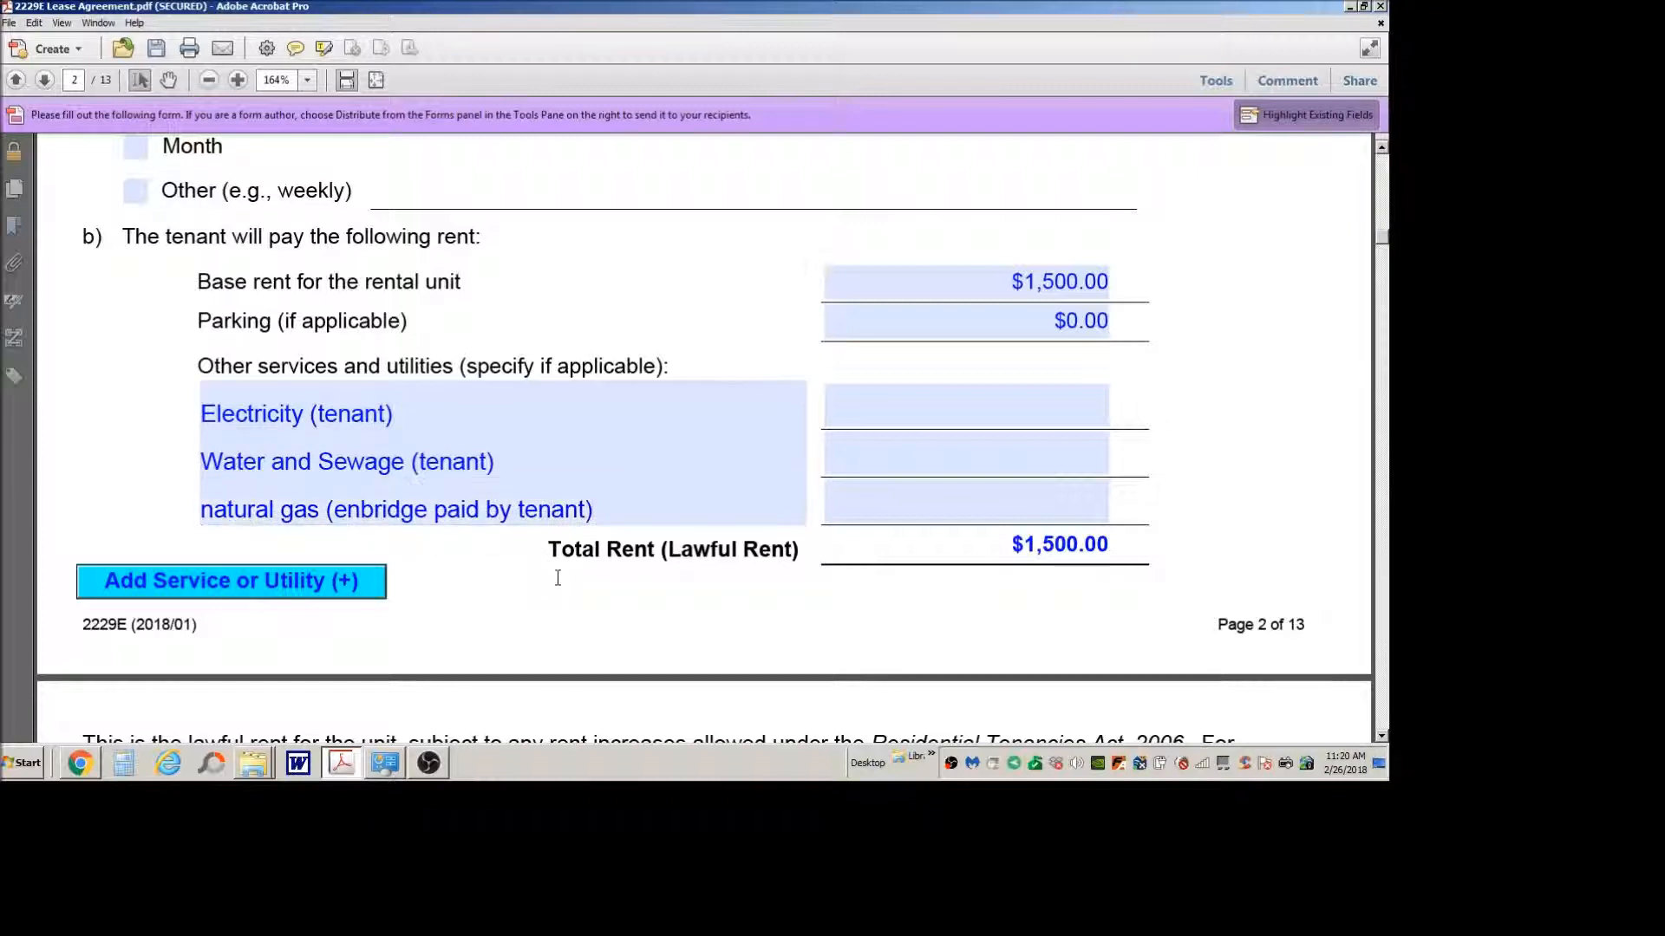
pyautogui.scroll(-3, 558, 577)
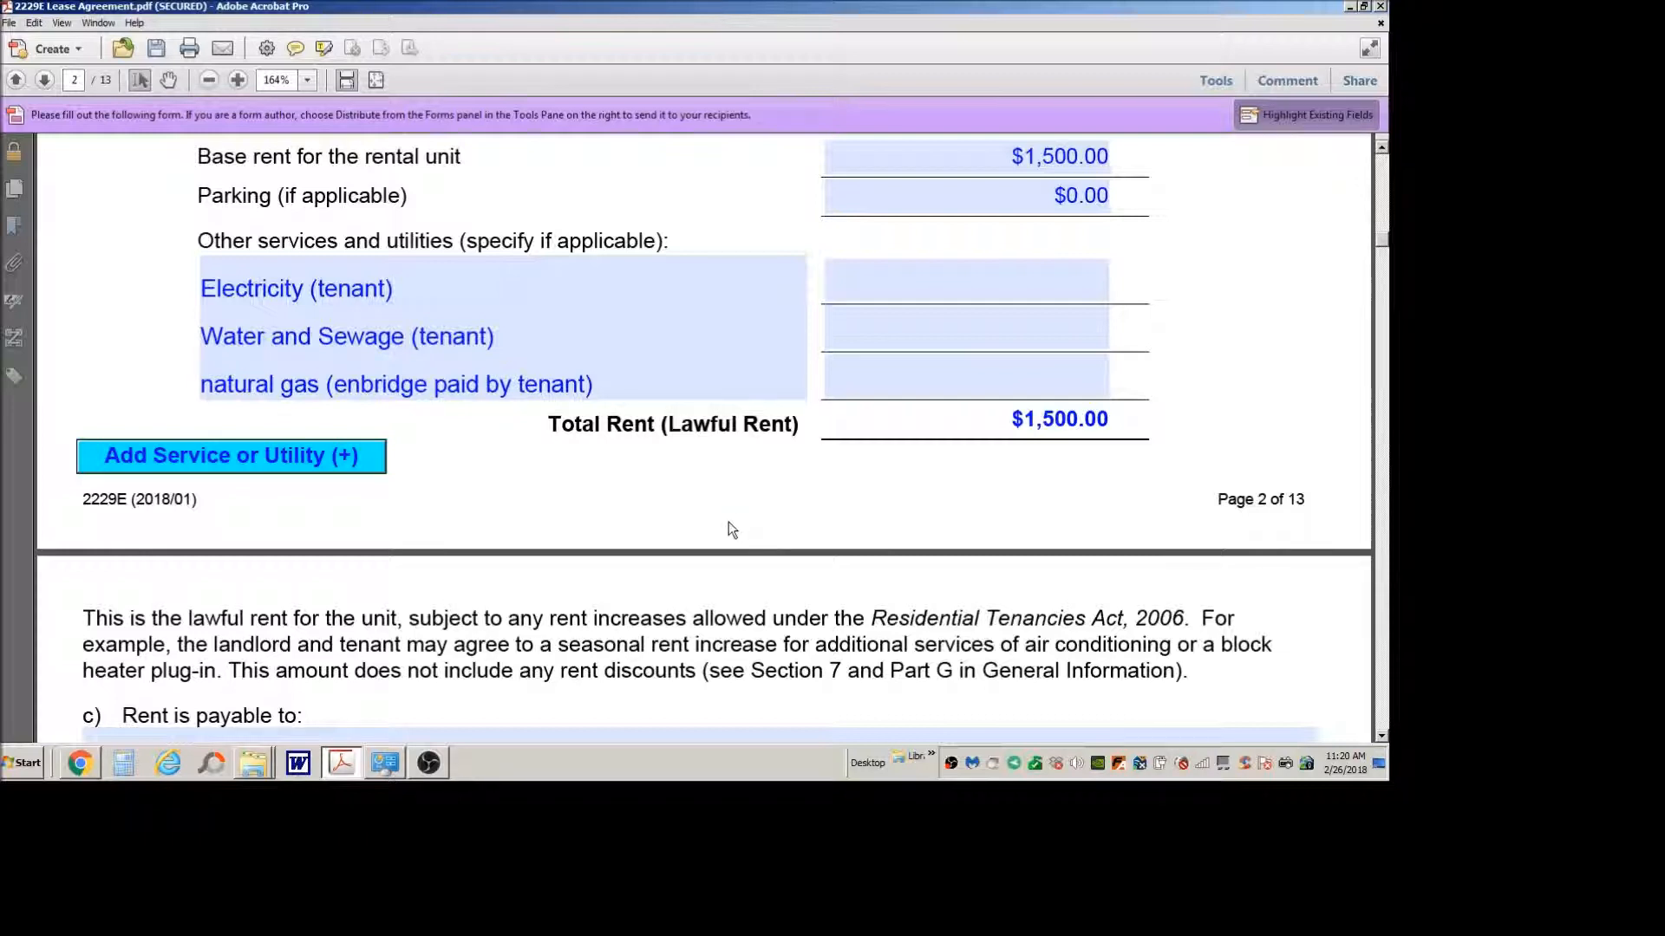
# Step: Review the section 5 rent table and the clauses on rent recipient, payment methods and partial first-period rent
pyautogui.scroll(3, 729, 529)
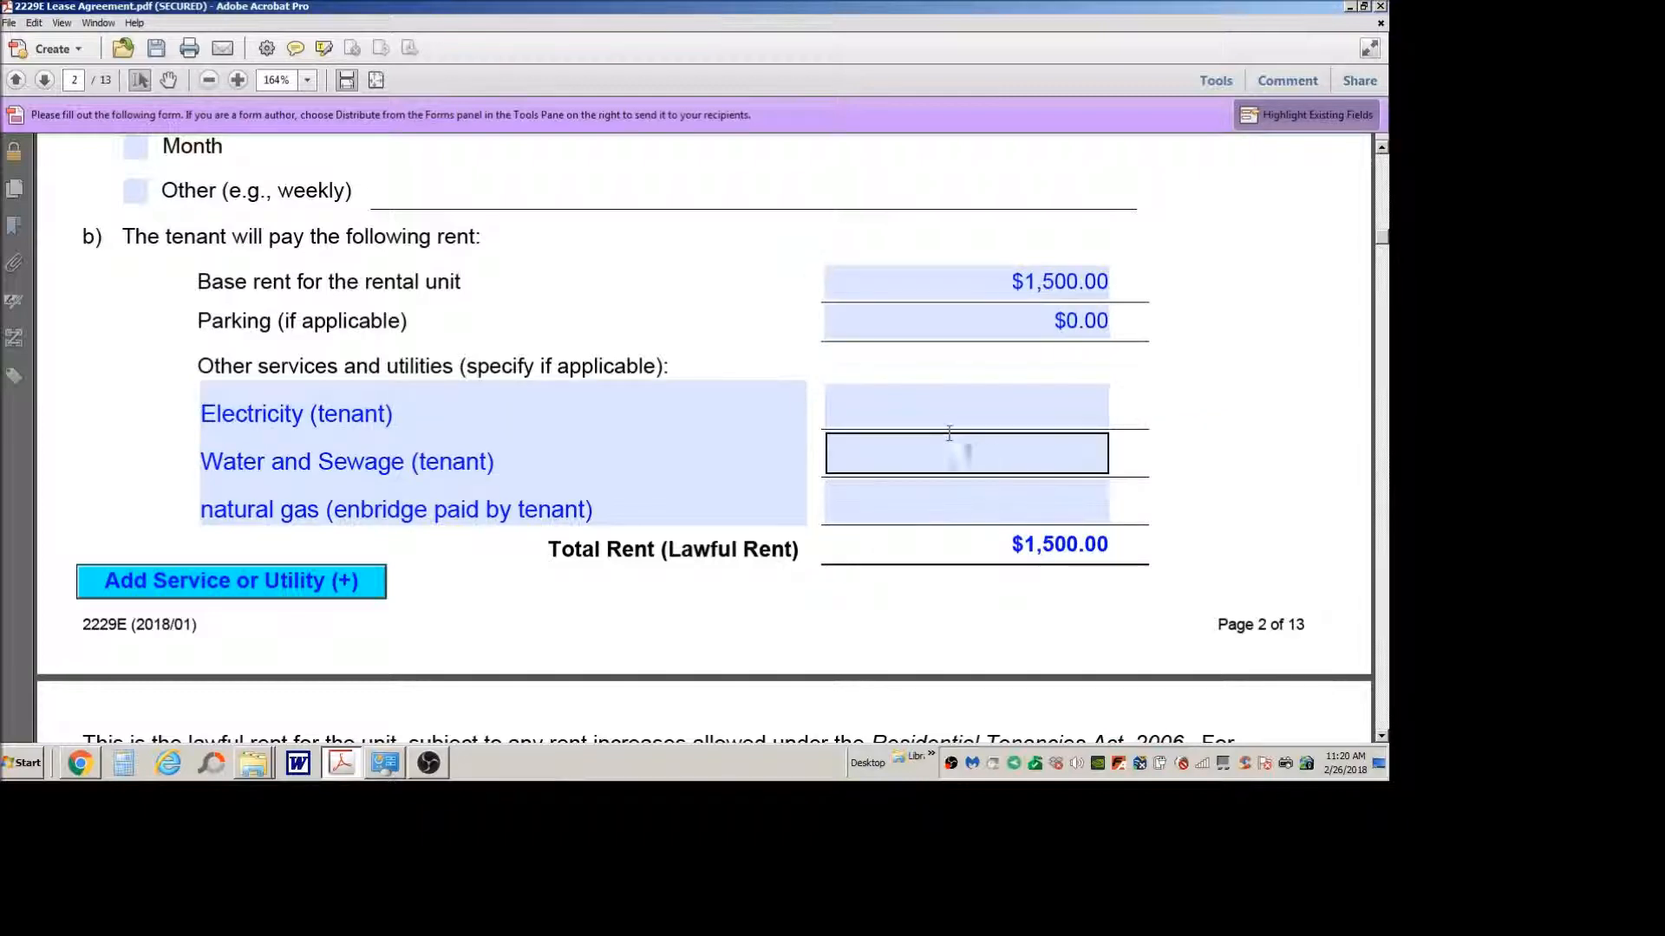
pyautogui.scroll(-5, 580, 443)
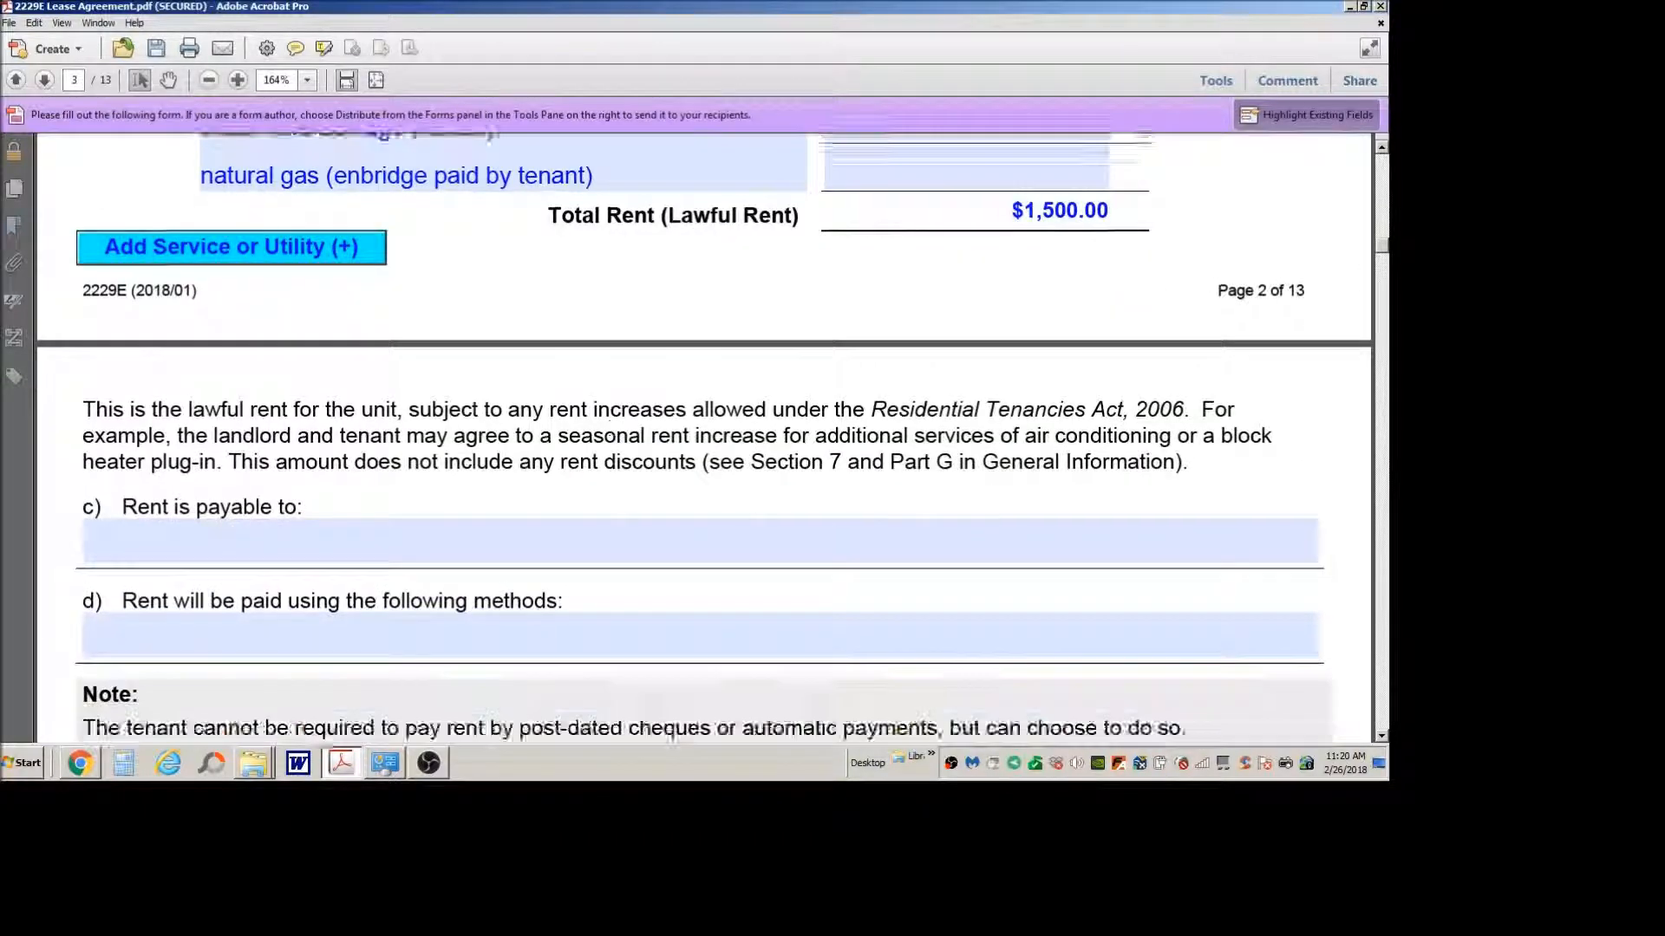
pyautogui.scroll(1, 408, 373)
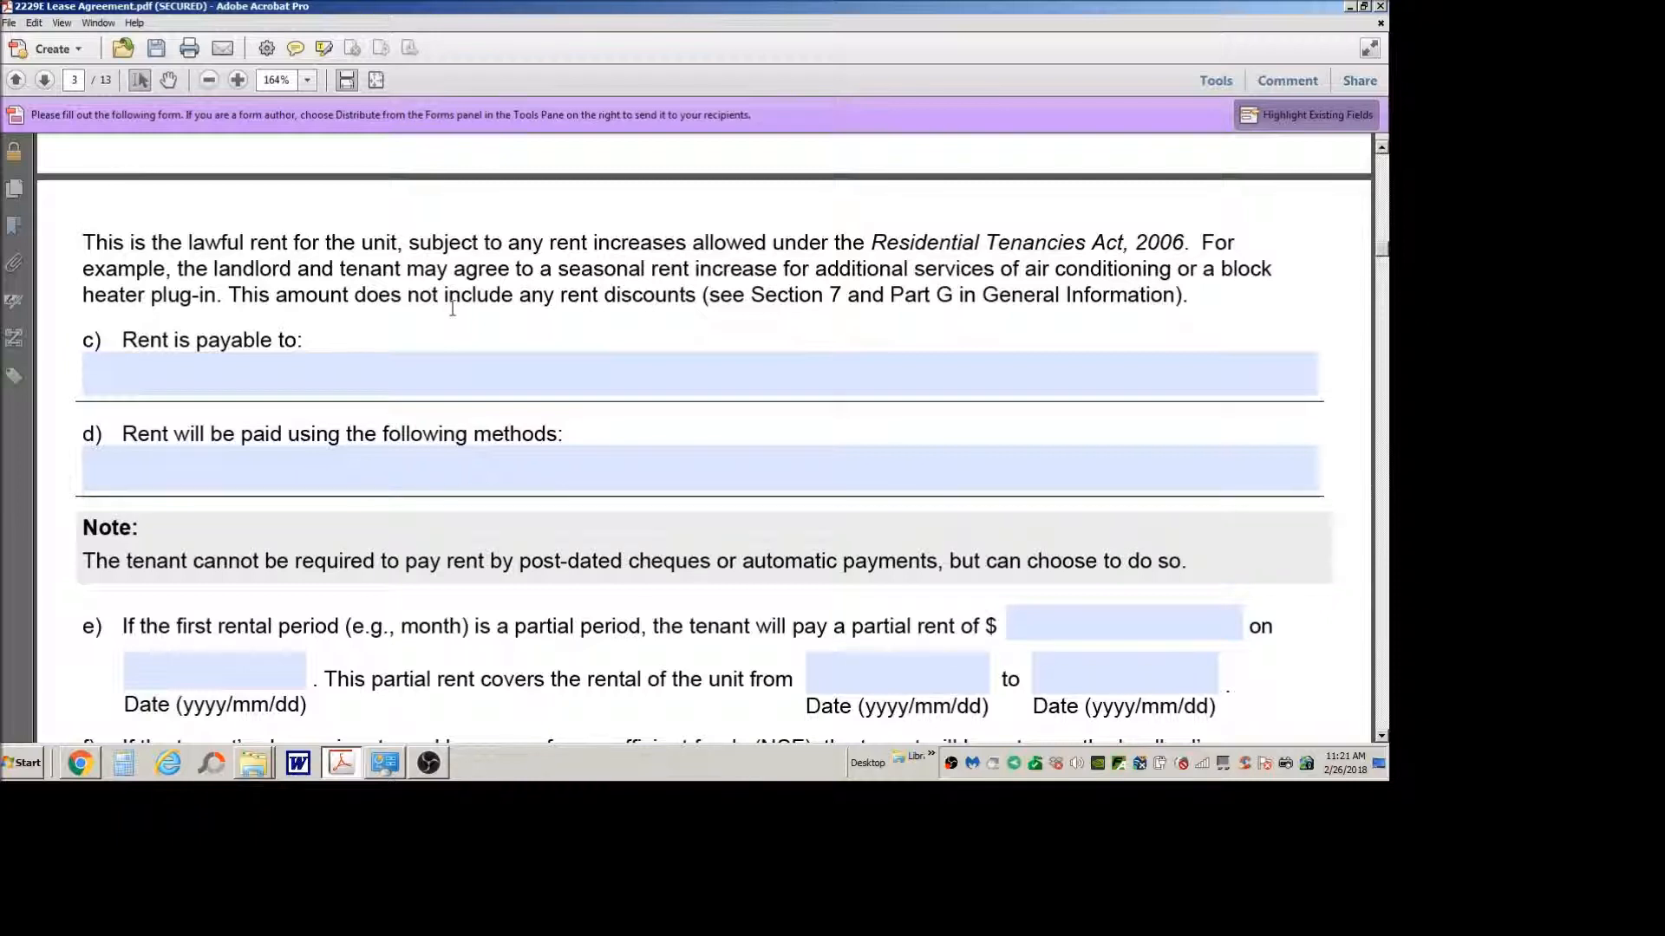
pyautogui.click(457, 357)
pyautogui.scroll(-1, 454, 306)
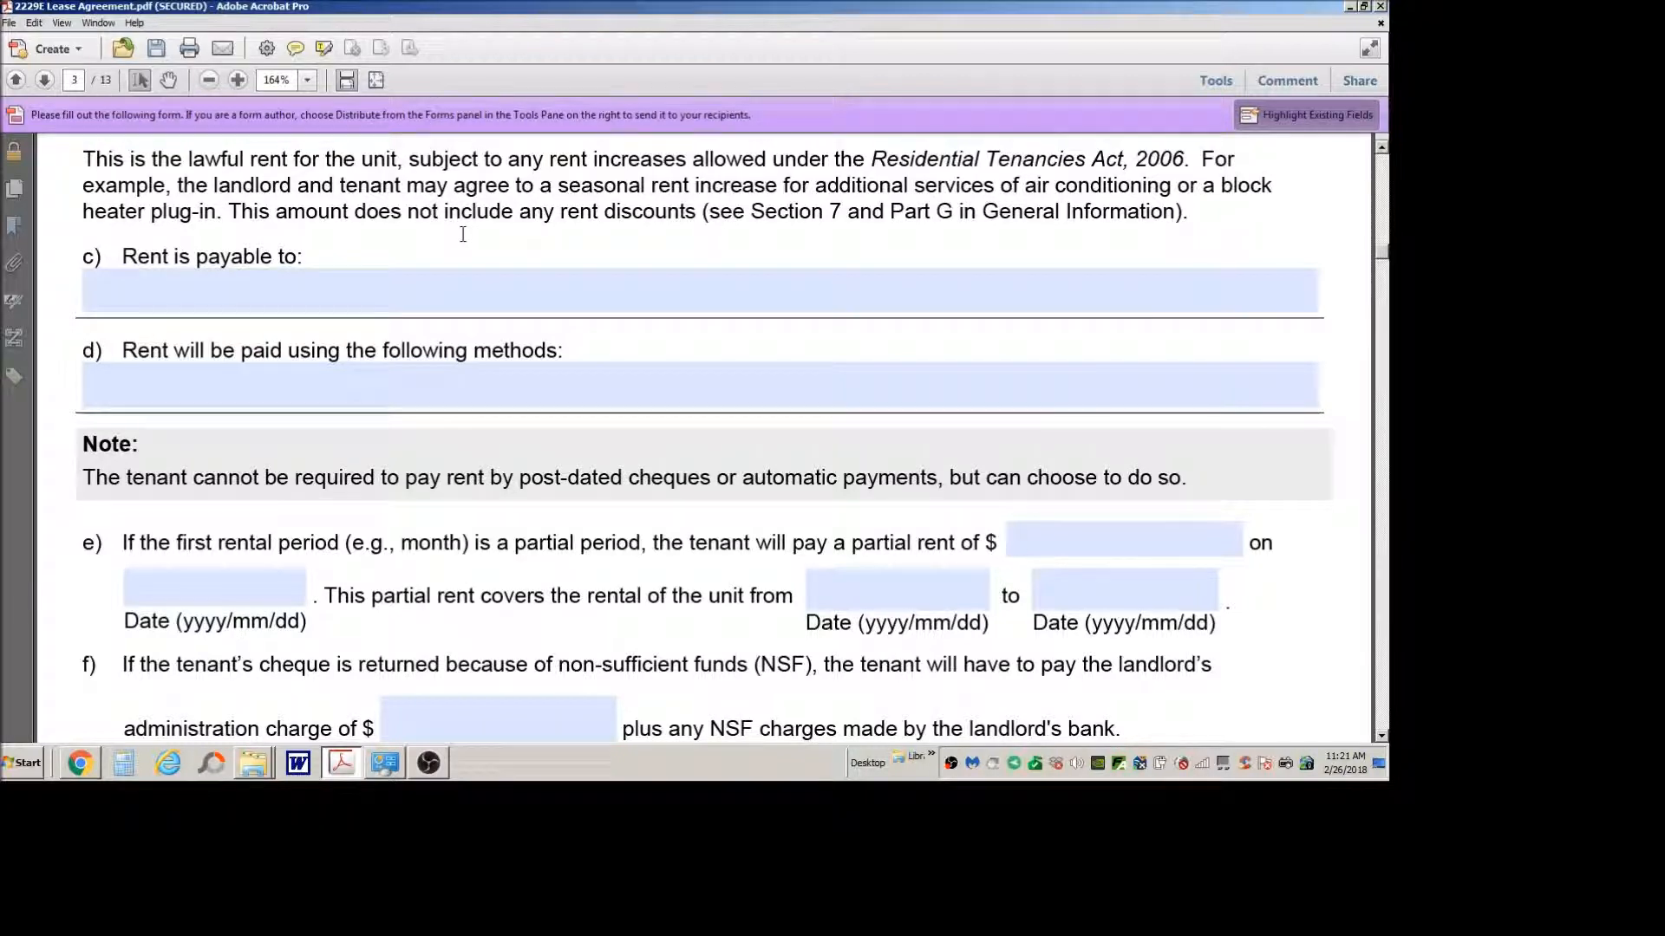
pyautogui.scroll(-1, 445, 464)
pyautogui.scroll(-1, 445, 459)
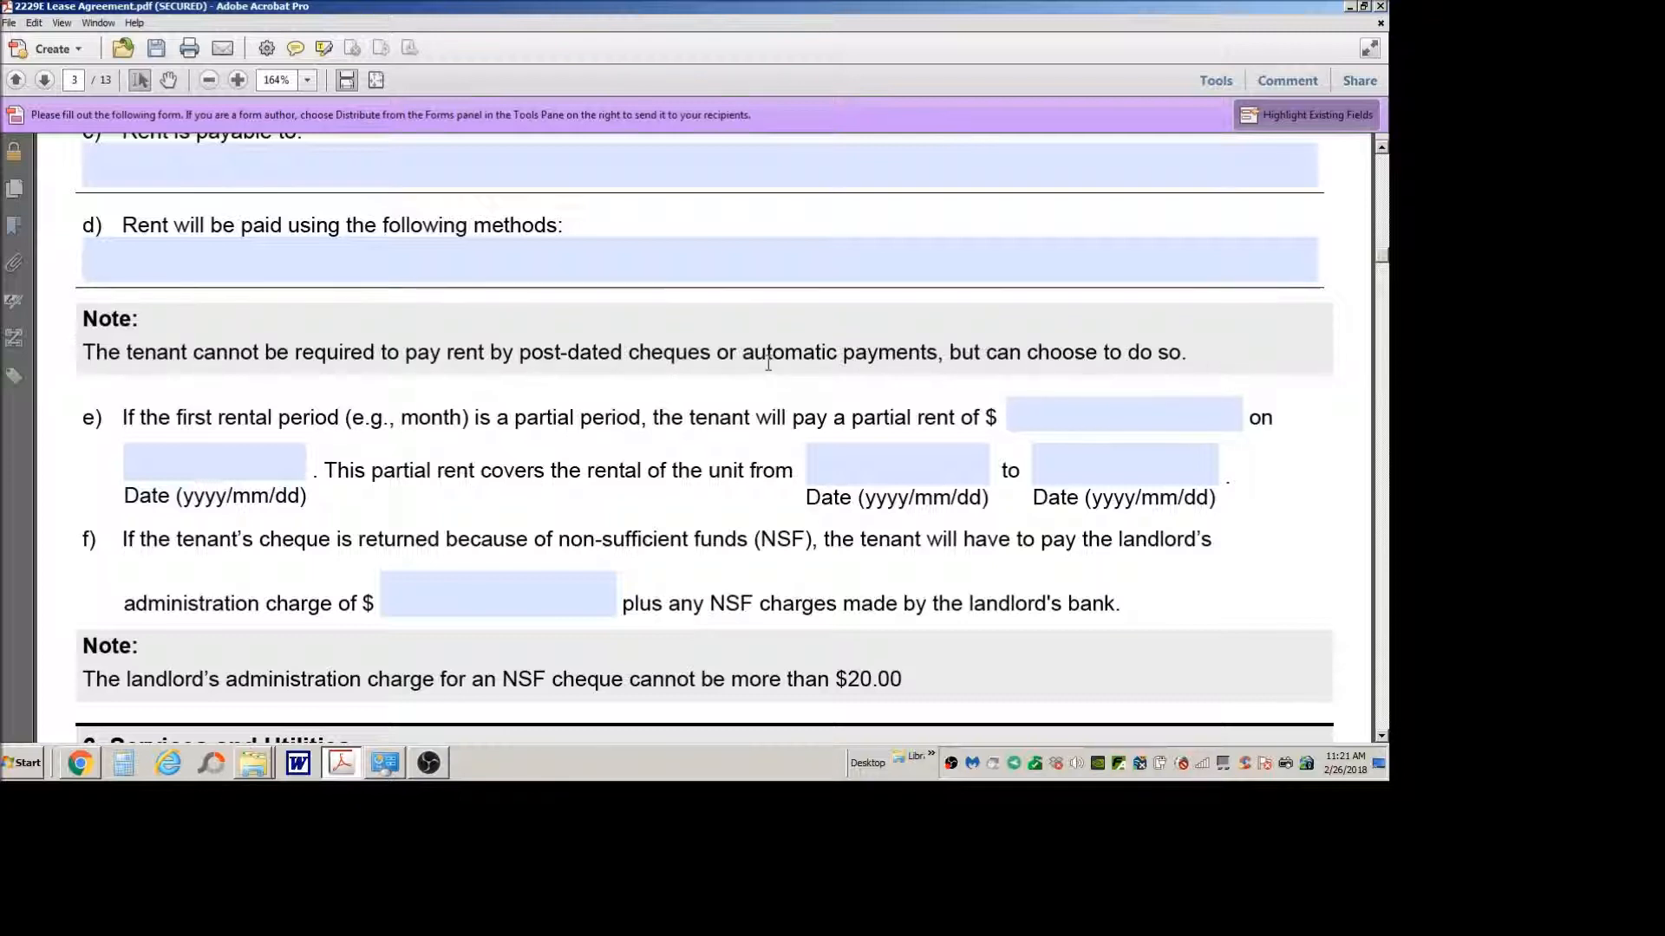
pyautogui.scroll(-1, 780, 365)
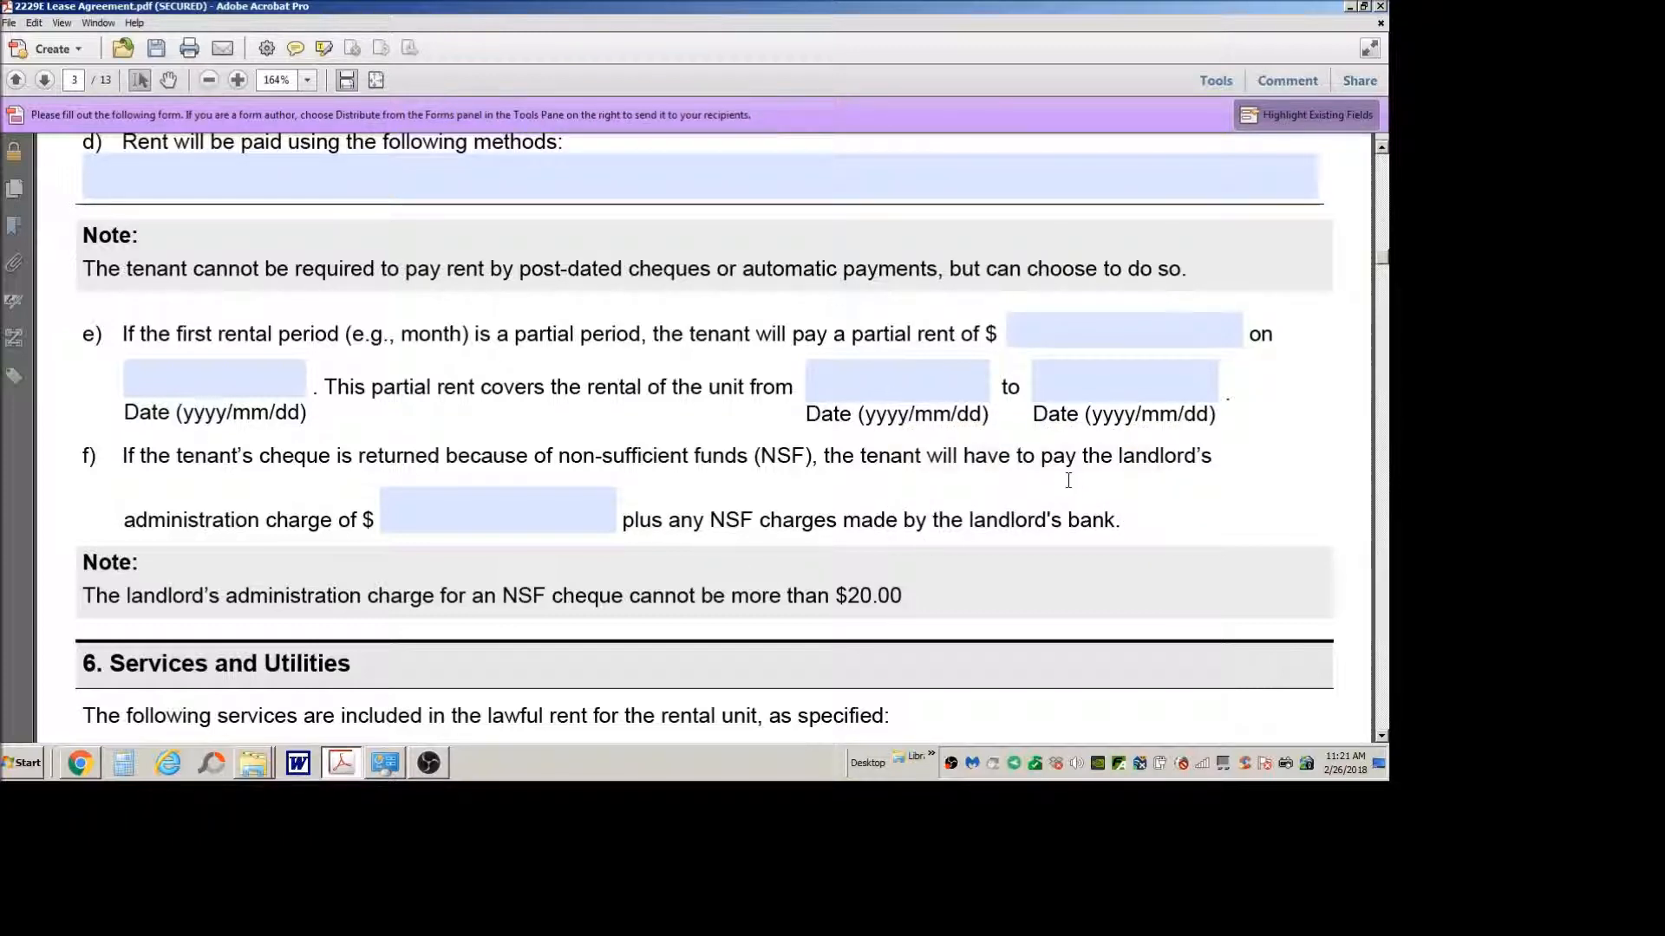
# Step: Read the NSF cheque clause in section 5 and highlight the note's limit on the landlord's administration charge
pyautogui.scroll(-1, 1070, 482)
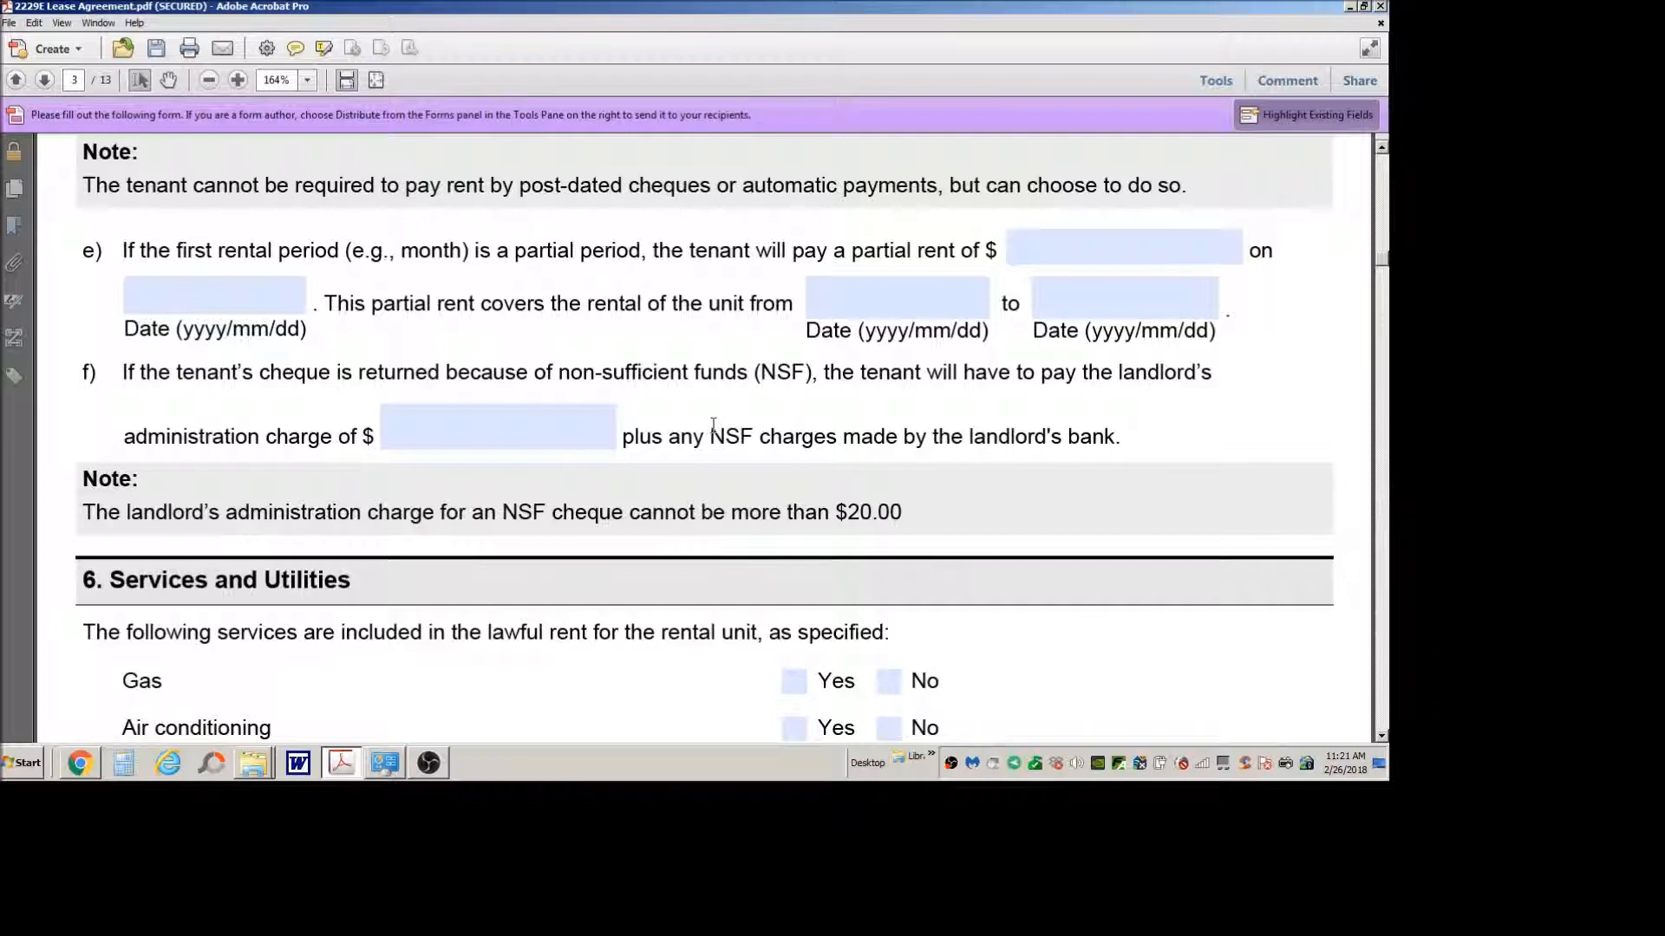
pyautogui.scroll(-3, 713, 427)
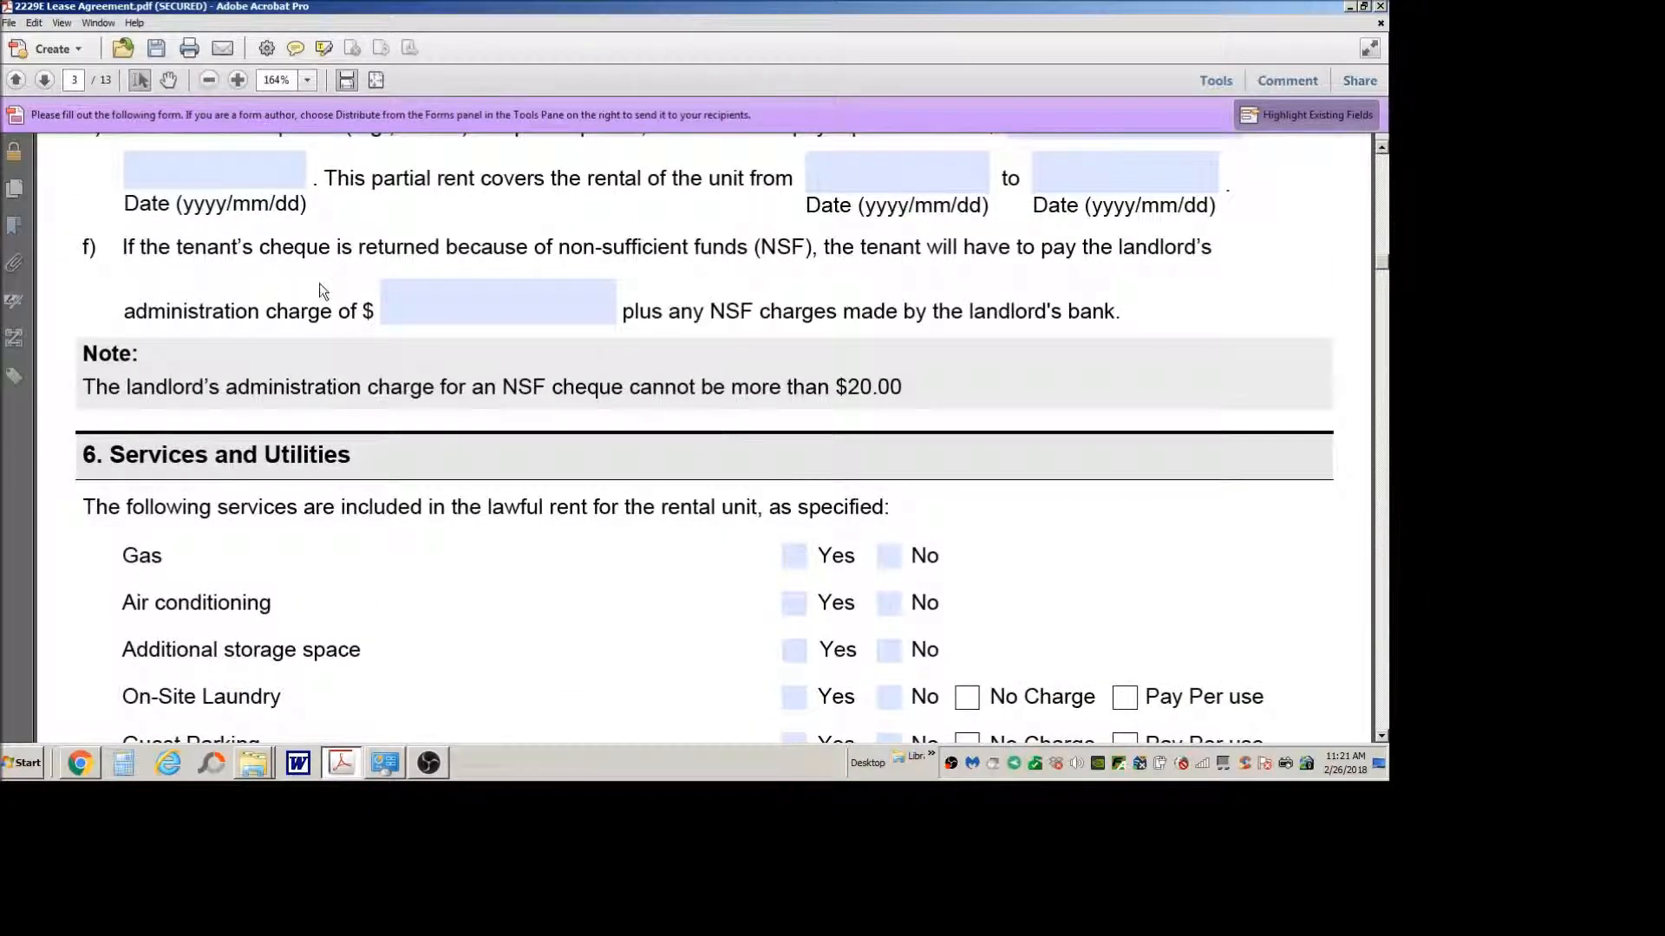
pyautogui.scroll(-5, 663, 403)
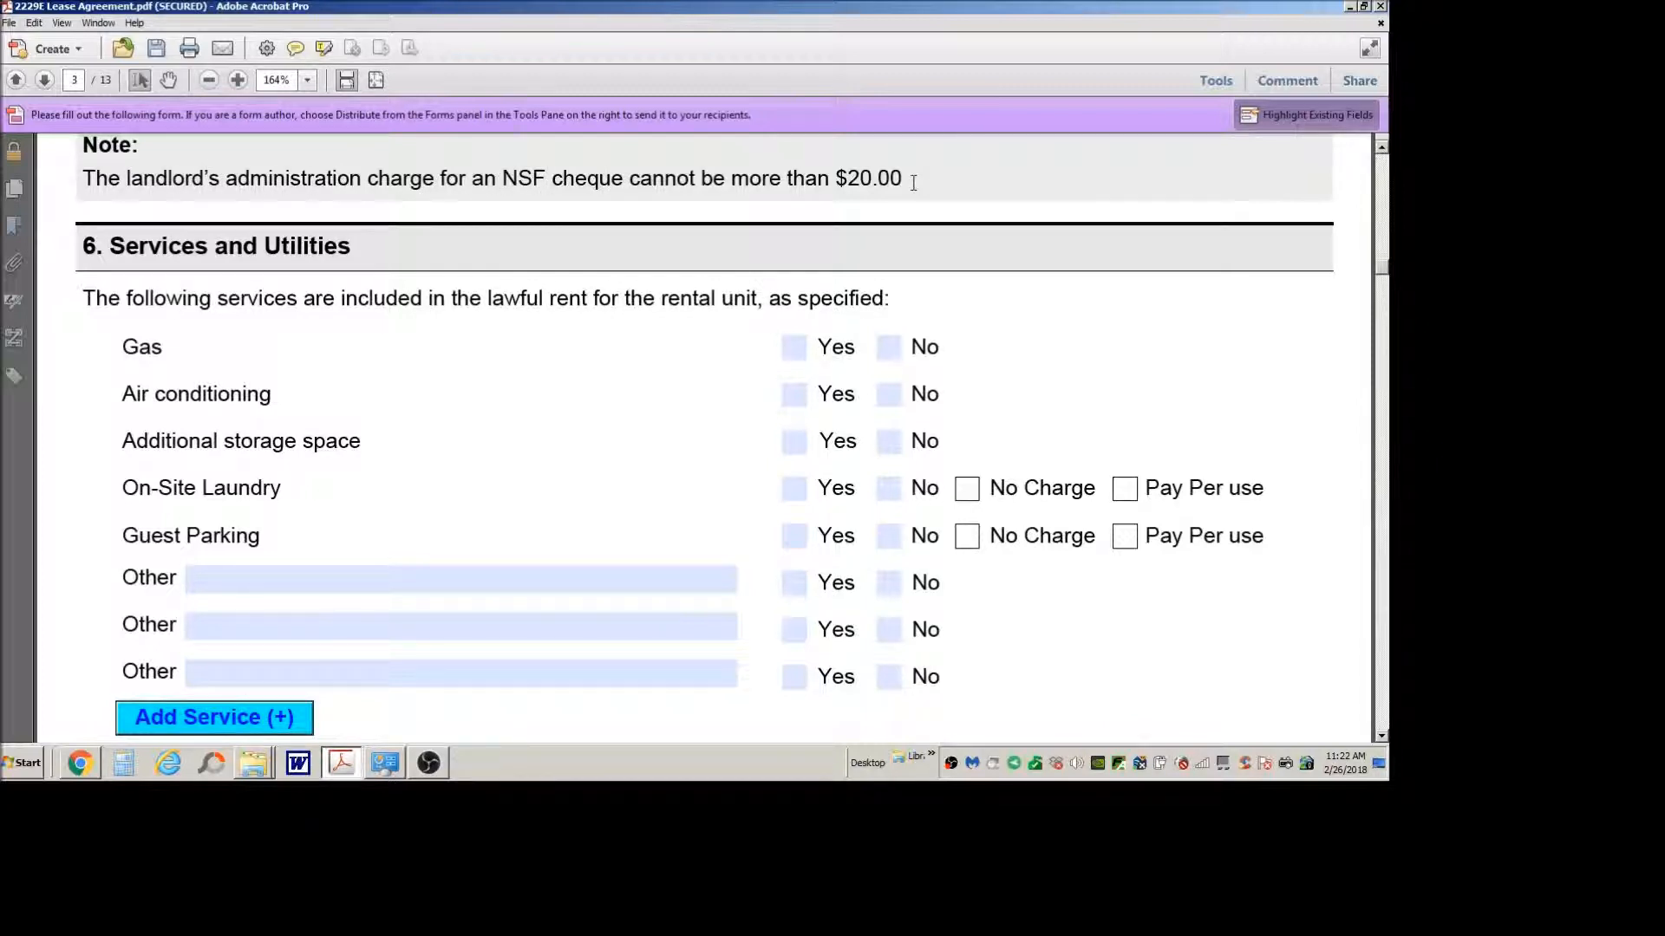
pyautogui.moveTo(910, 180); pyautogui.dragTo(473, 180)
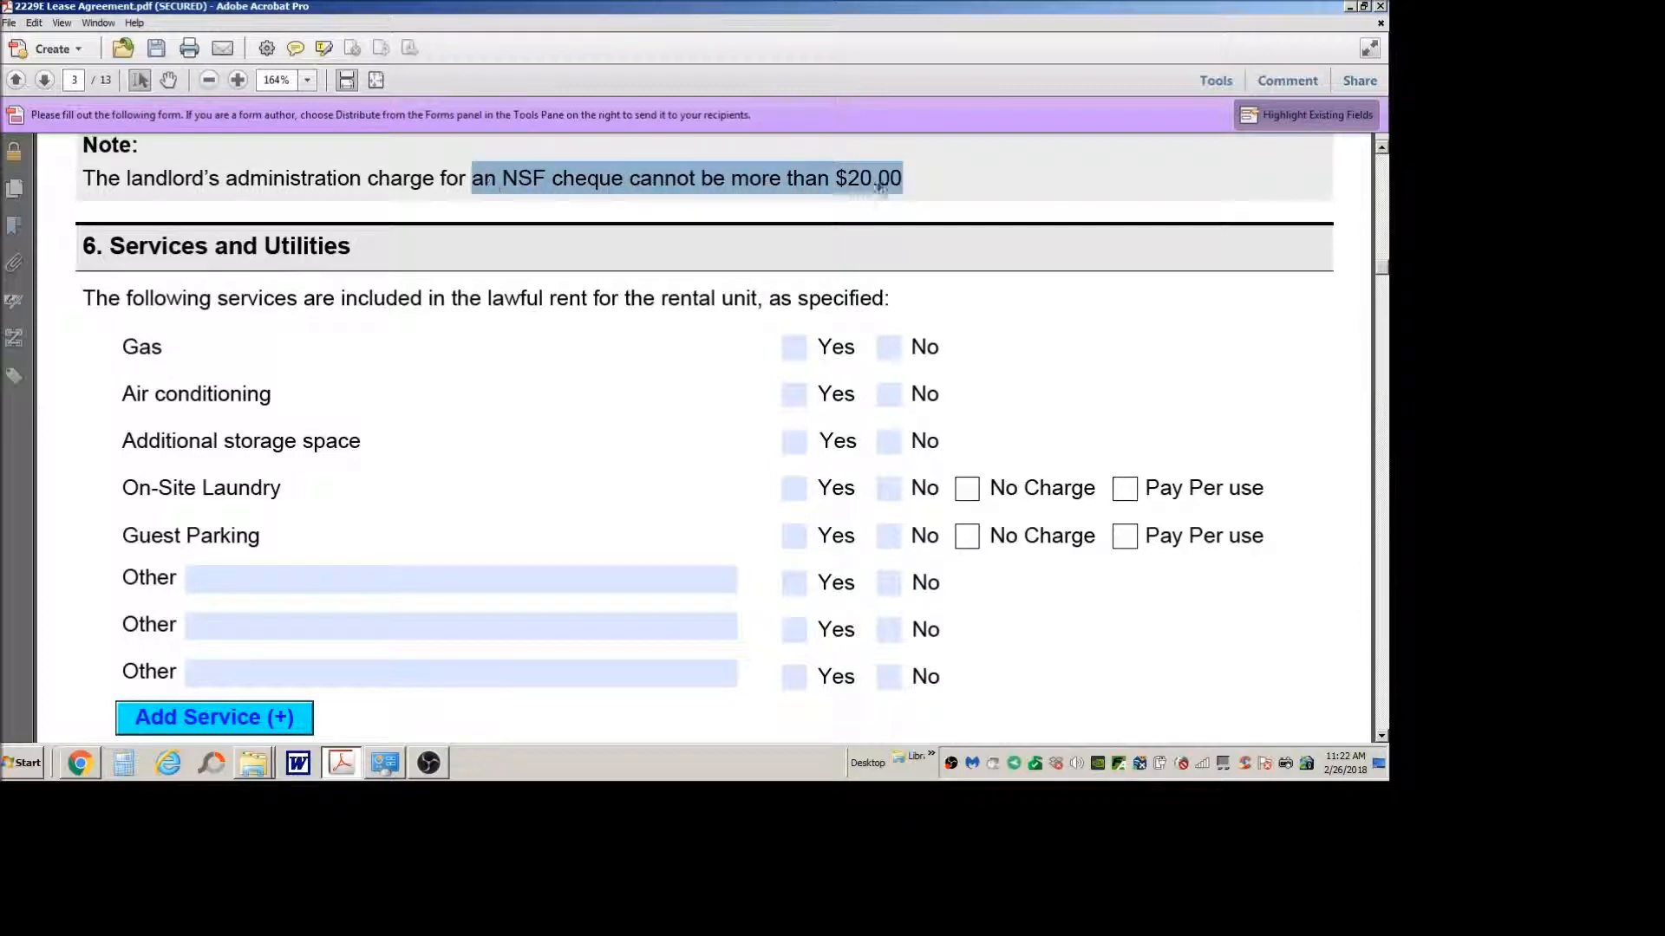
pyautogui.click(878, 179)
pyautogui.moveTo(916, 177); pyautogui.dragTo(731, 179)
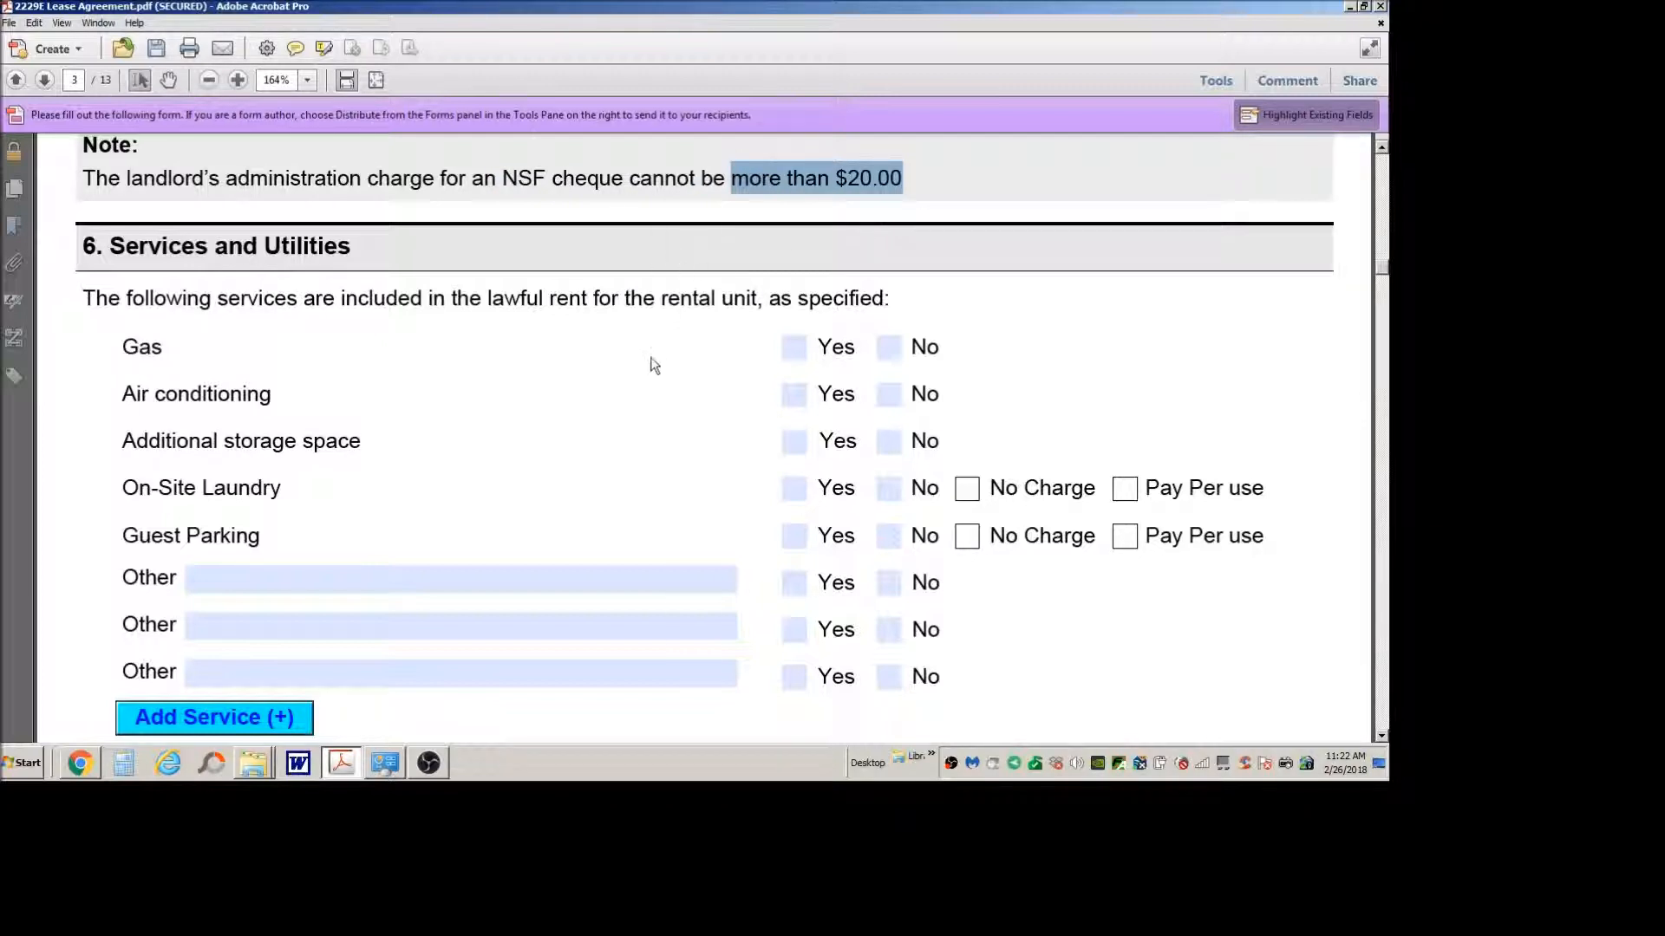
# Step: Compare the services listed in section 6, Services and Utilities, with the utilities entered in section 5
pyautogui.scroll(-3, 652, 366)
pyautogui.scroll(1, 655, 365)
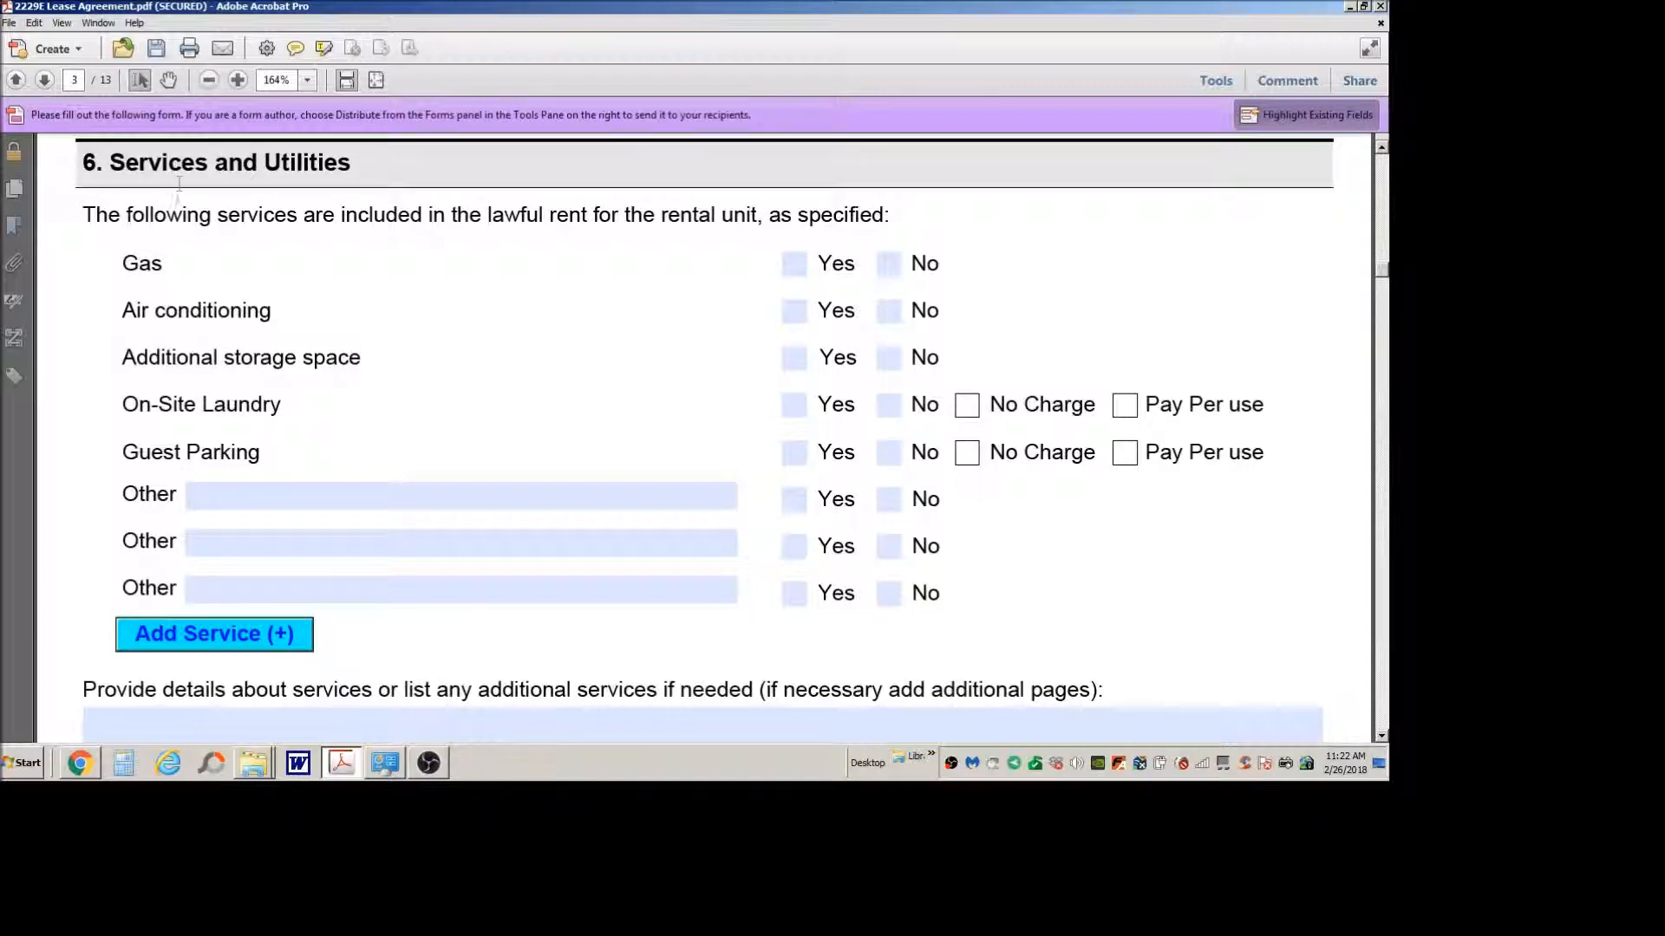
pyautogui.scroll(20, 387, 428)
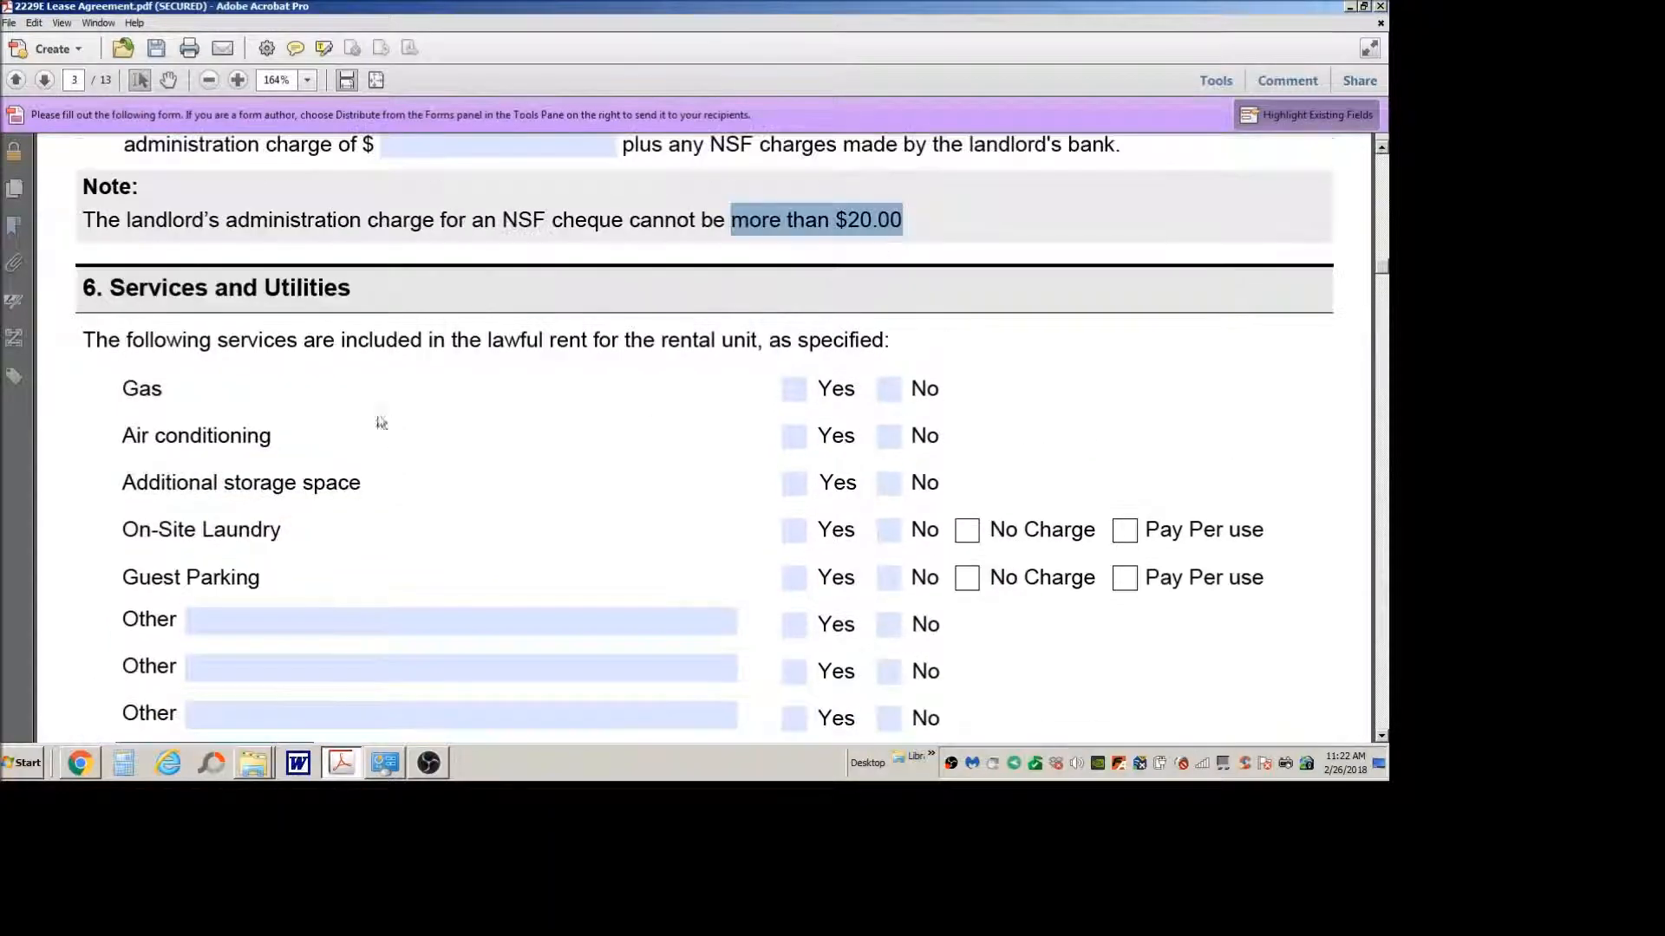
pyautogui.scroll(5, 333, 385)
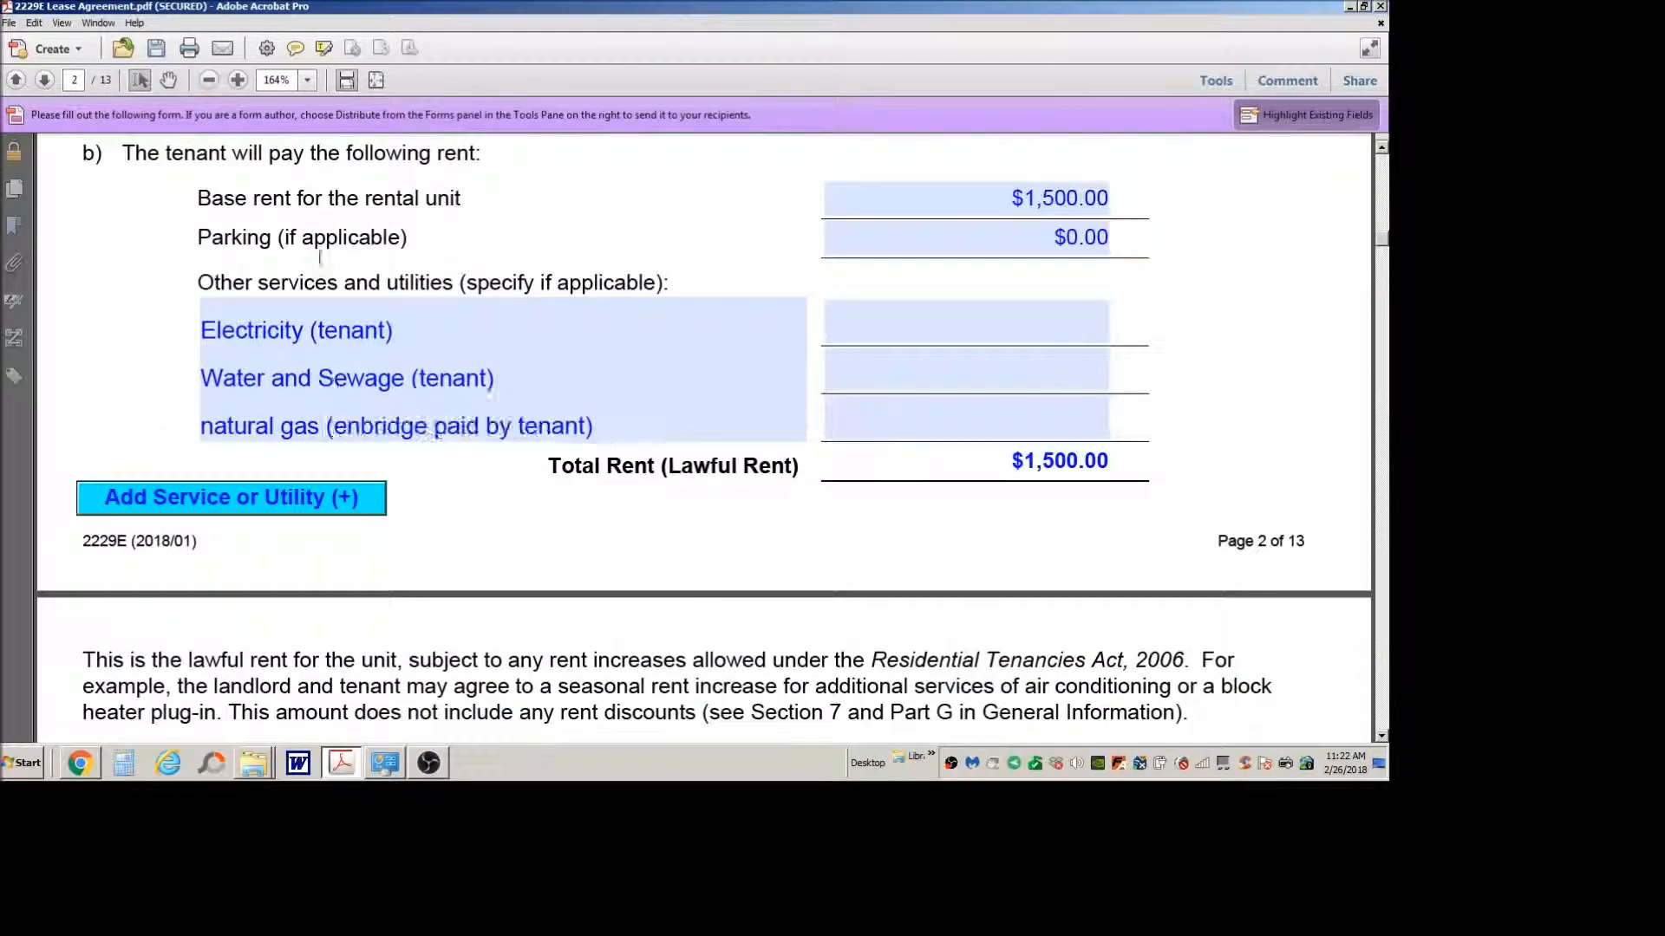
pyautogui.scroll(3, 321, 261)
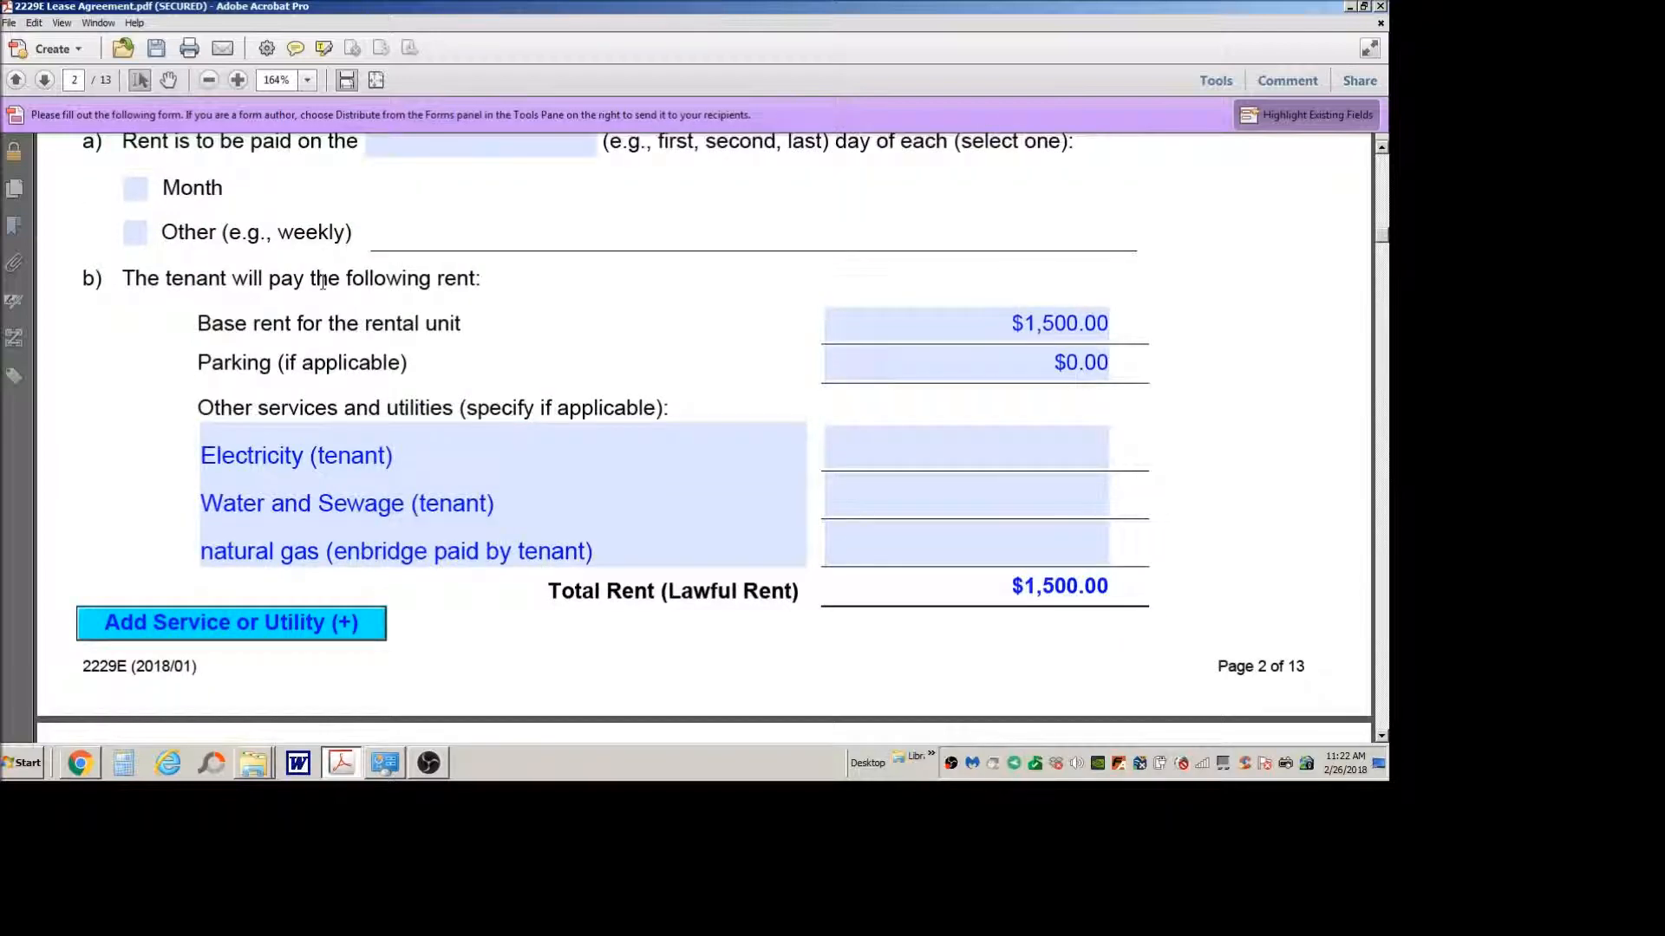
pyautogui.scroll(-20, 323, 281)
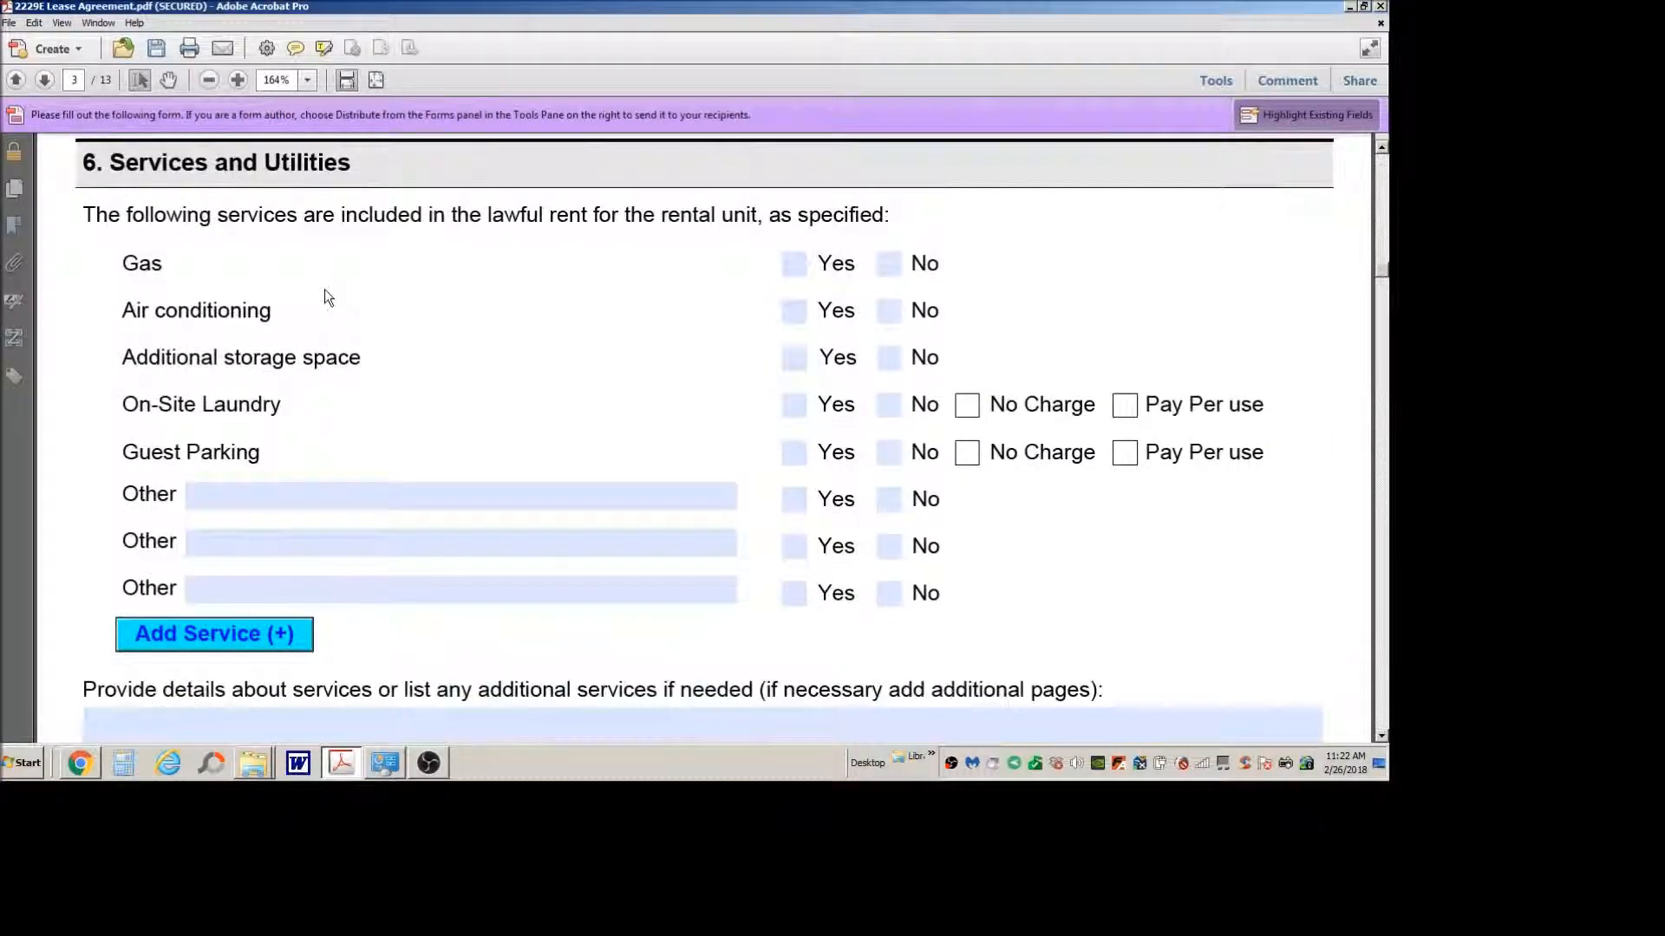
pyautogui.scroll(-2, 325, 289)
pyautogui.scroll(3, 325, 288)
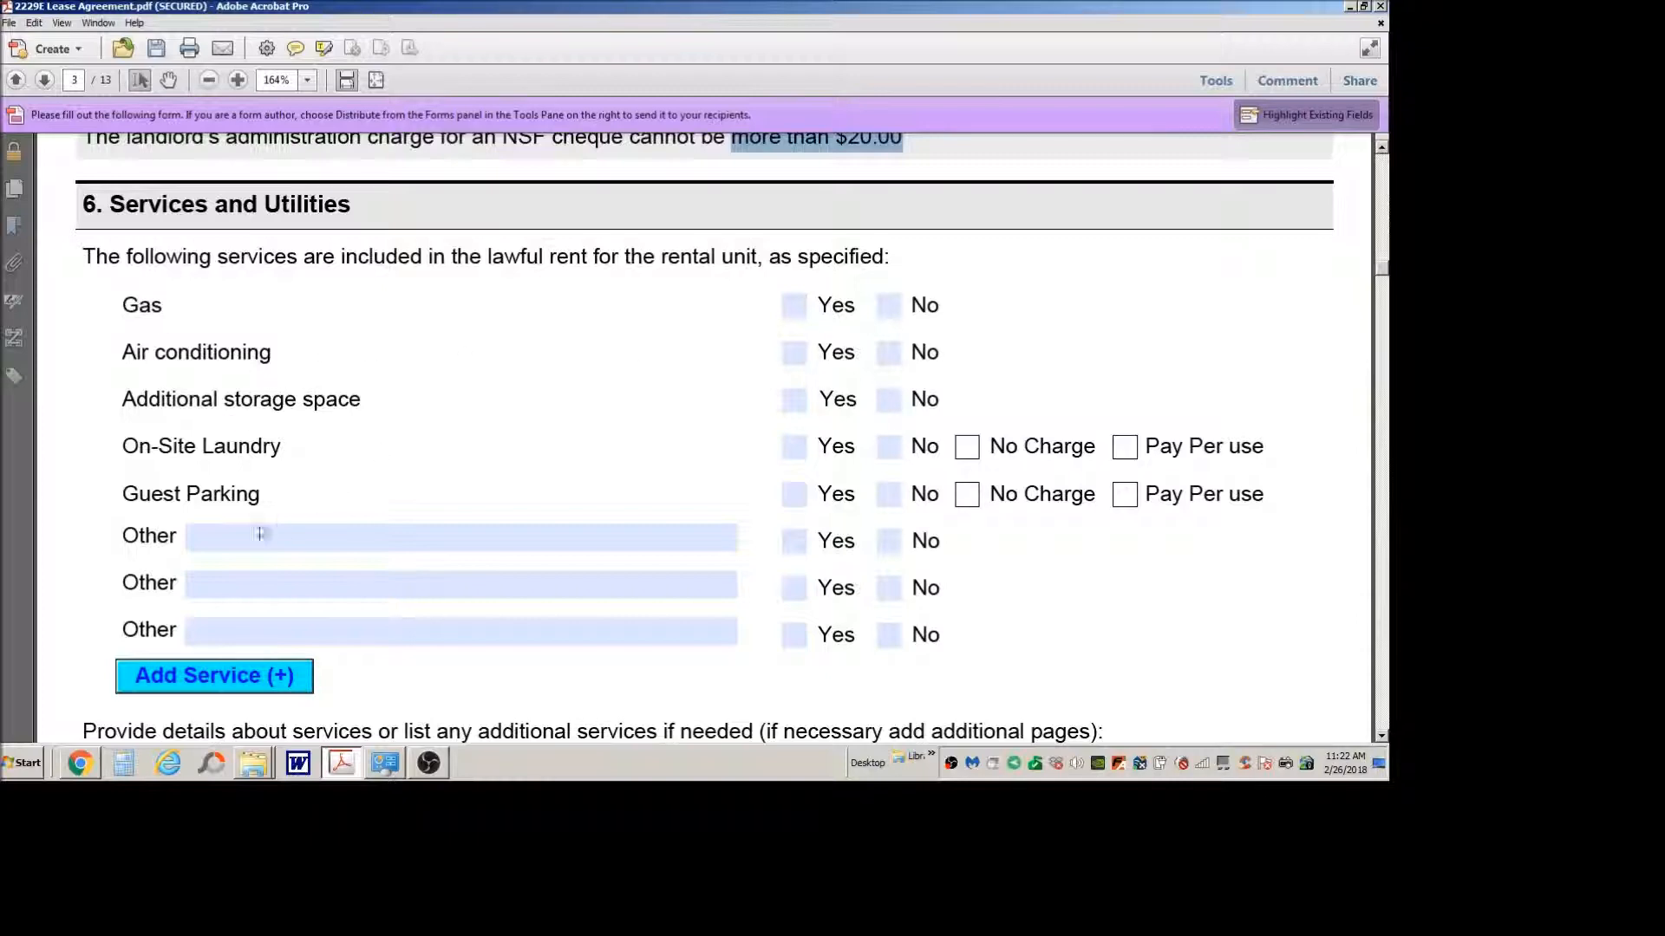
pyautogui.scroll(10, 564, 343)
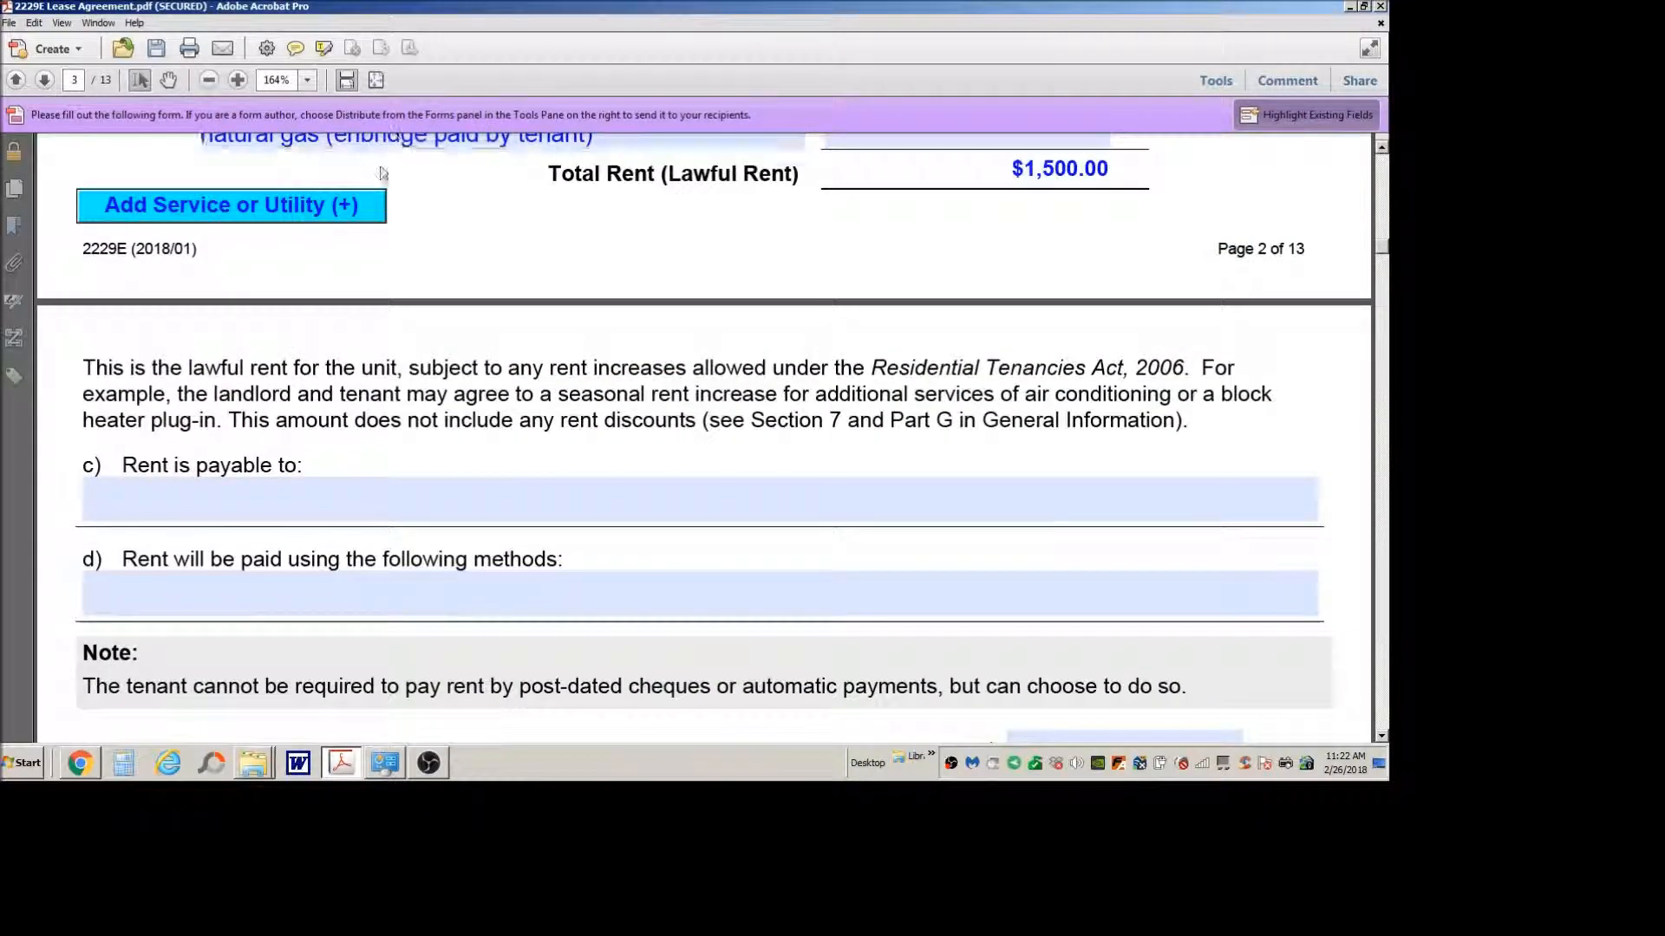
pyautogui.scroll(2, 381, 173)
pyautogui.scroll(-10, 497, 417)
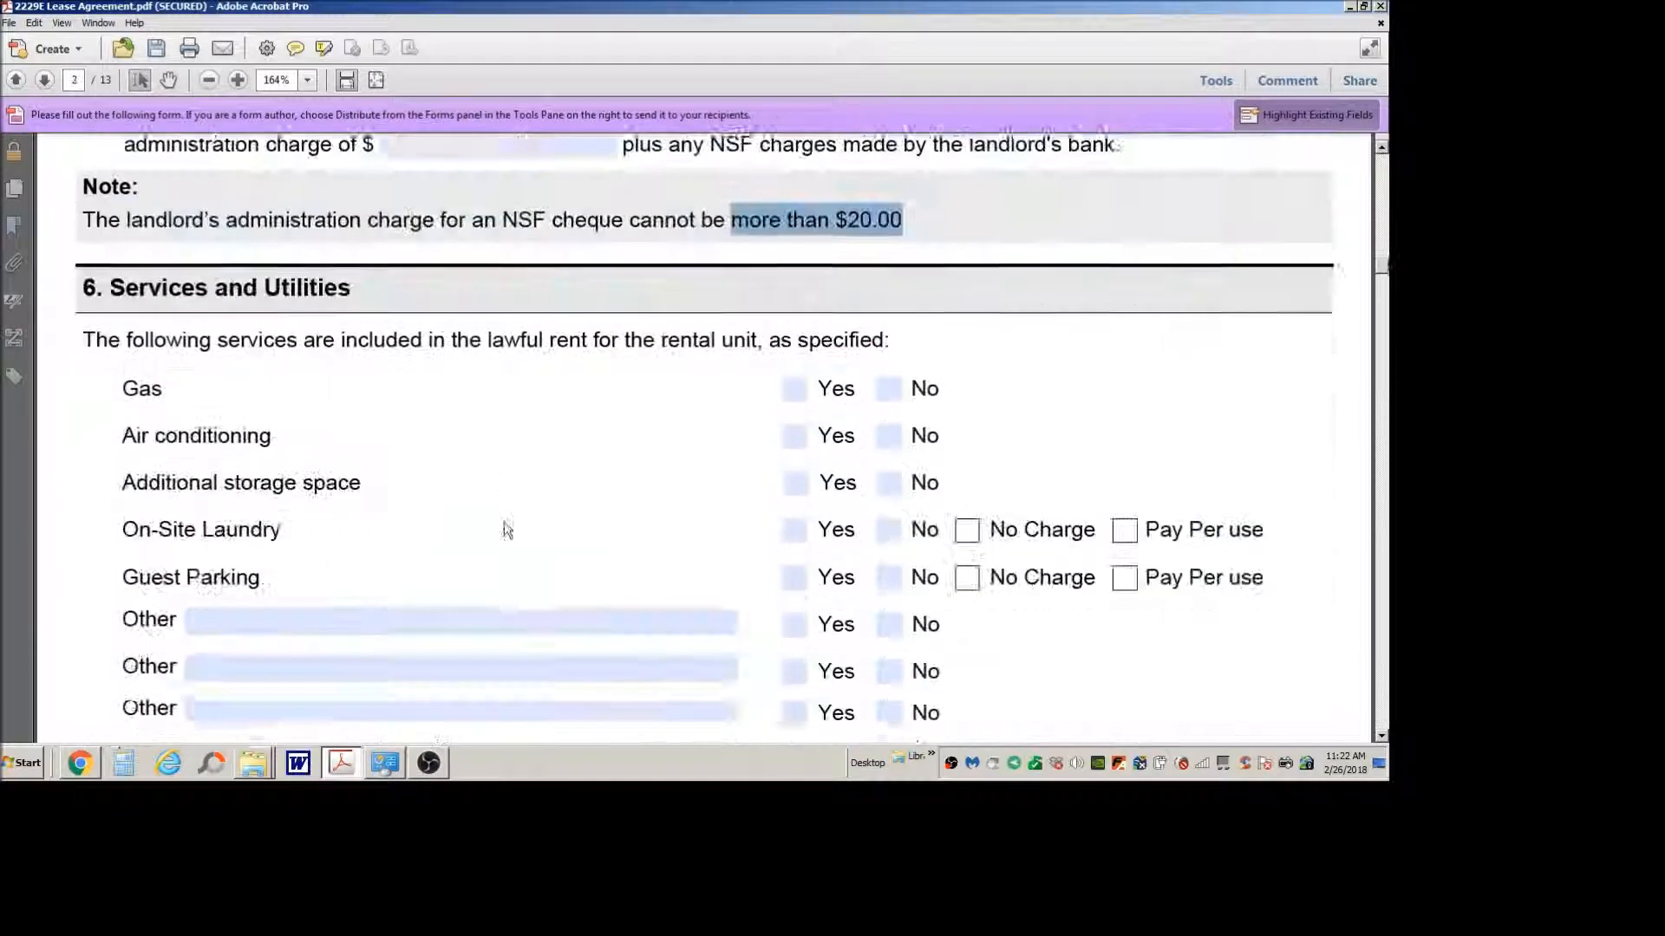
pyautogui.scroll(-4, 507, 530)
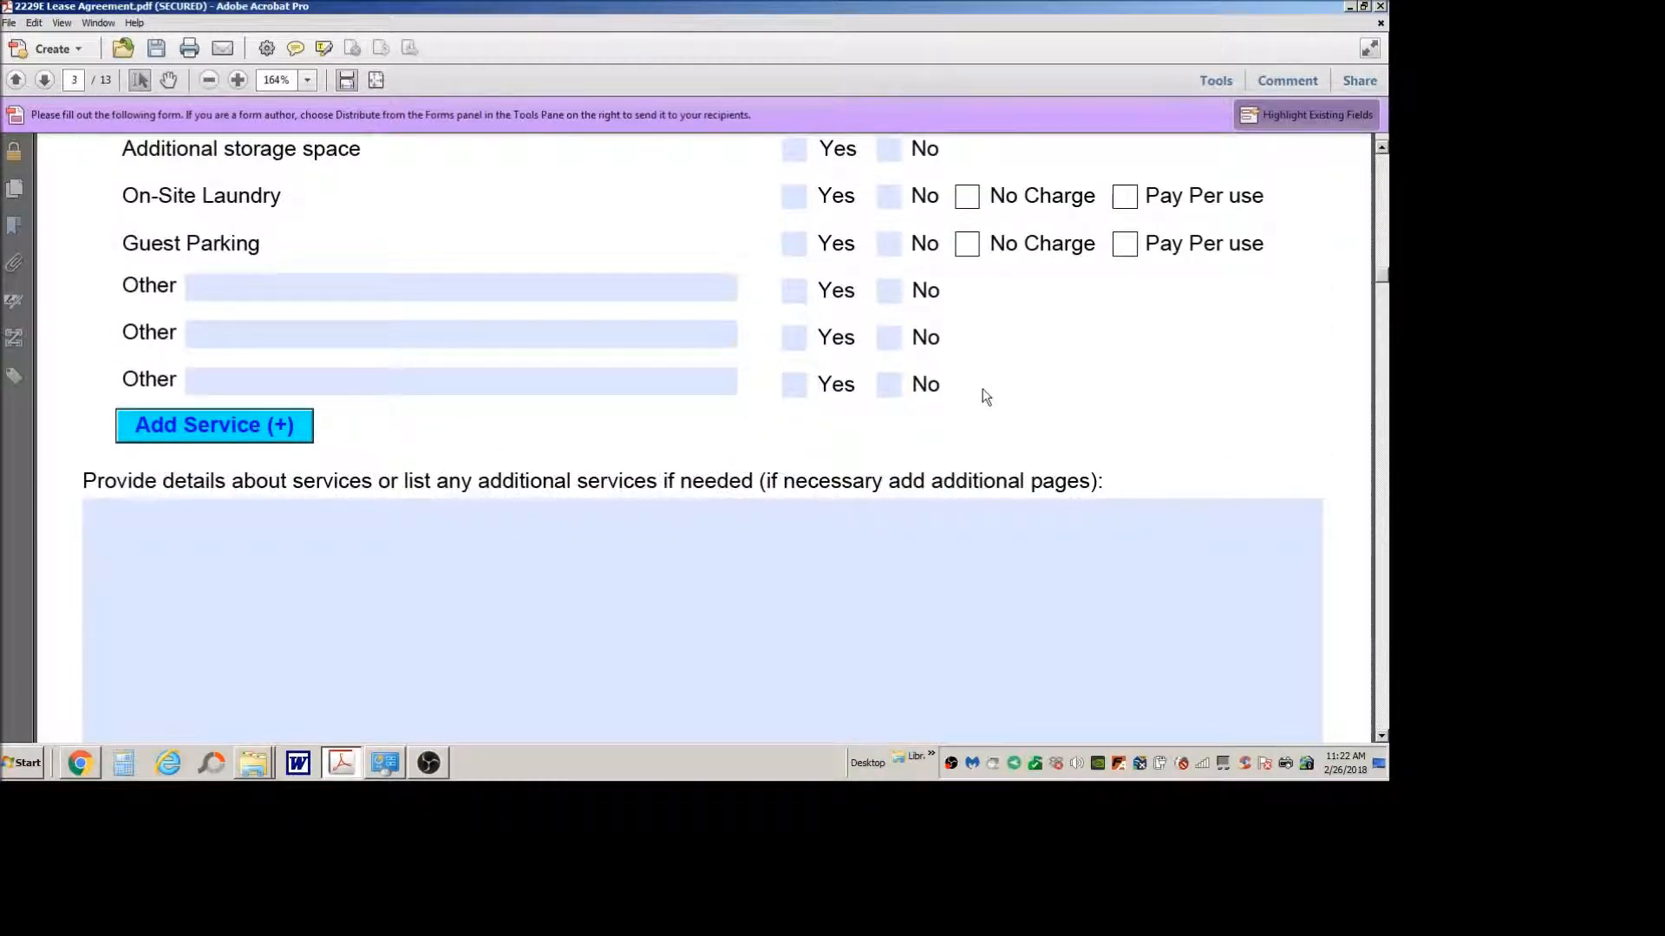
pyautogui.scroll(2, 986, 397)
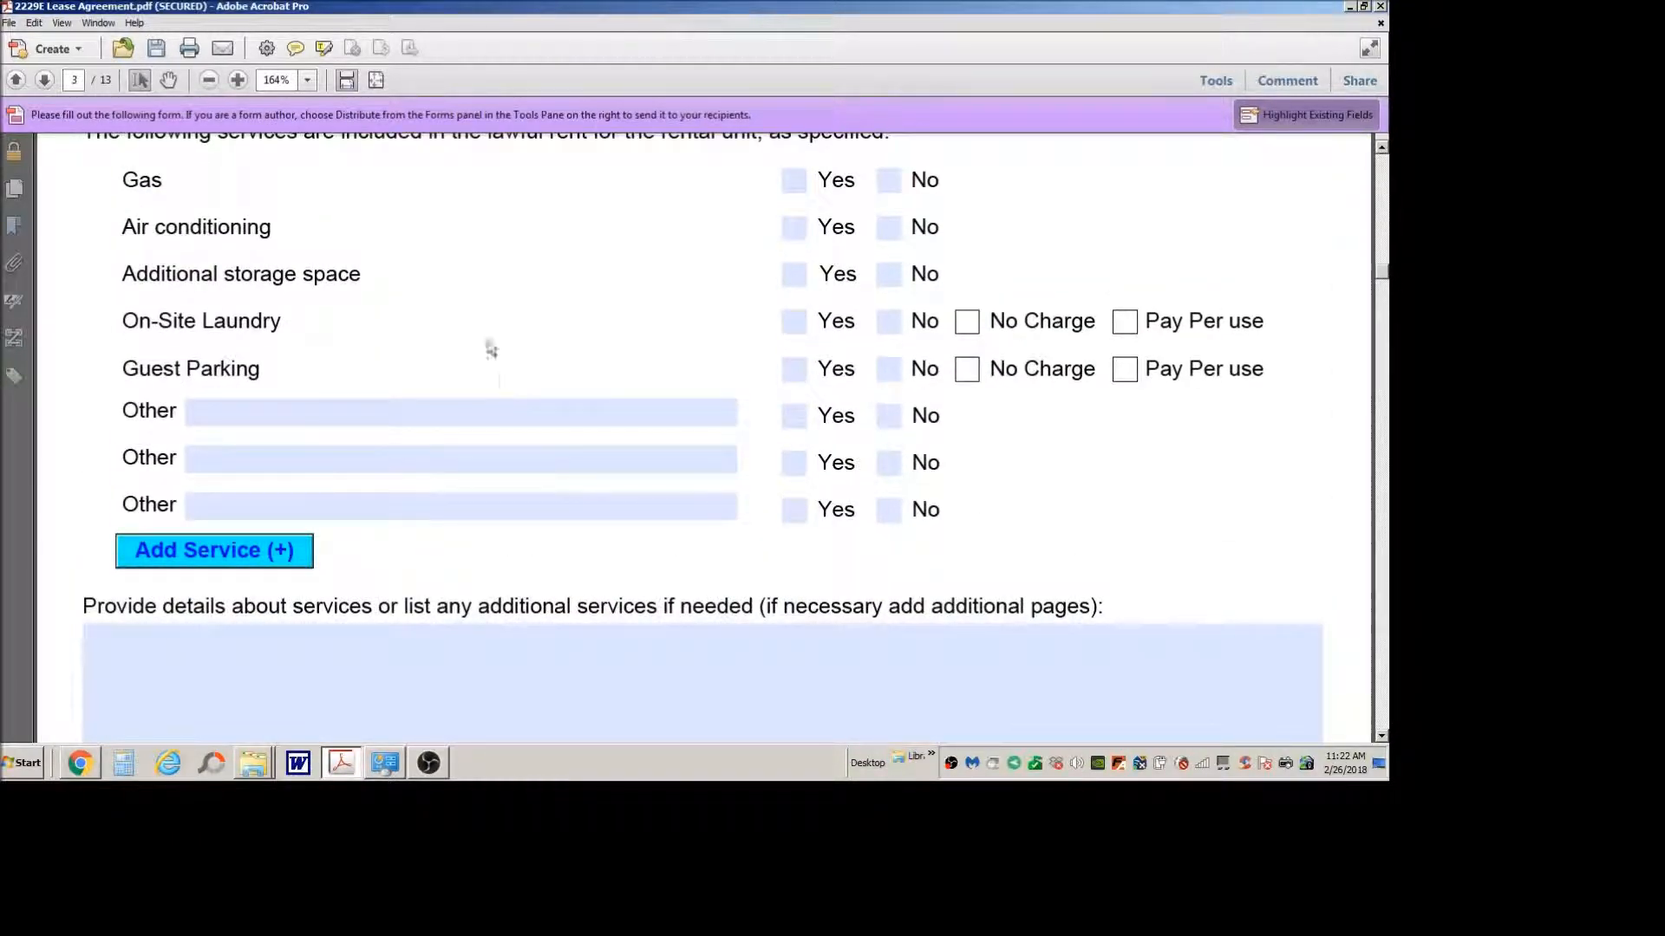
# Step: Examine the additional service details area, the landlord or tenant utility responsibilities, and the notes on tenant-paid utilities in section 6
pyautogui.scroll(-3, 516, 407)
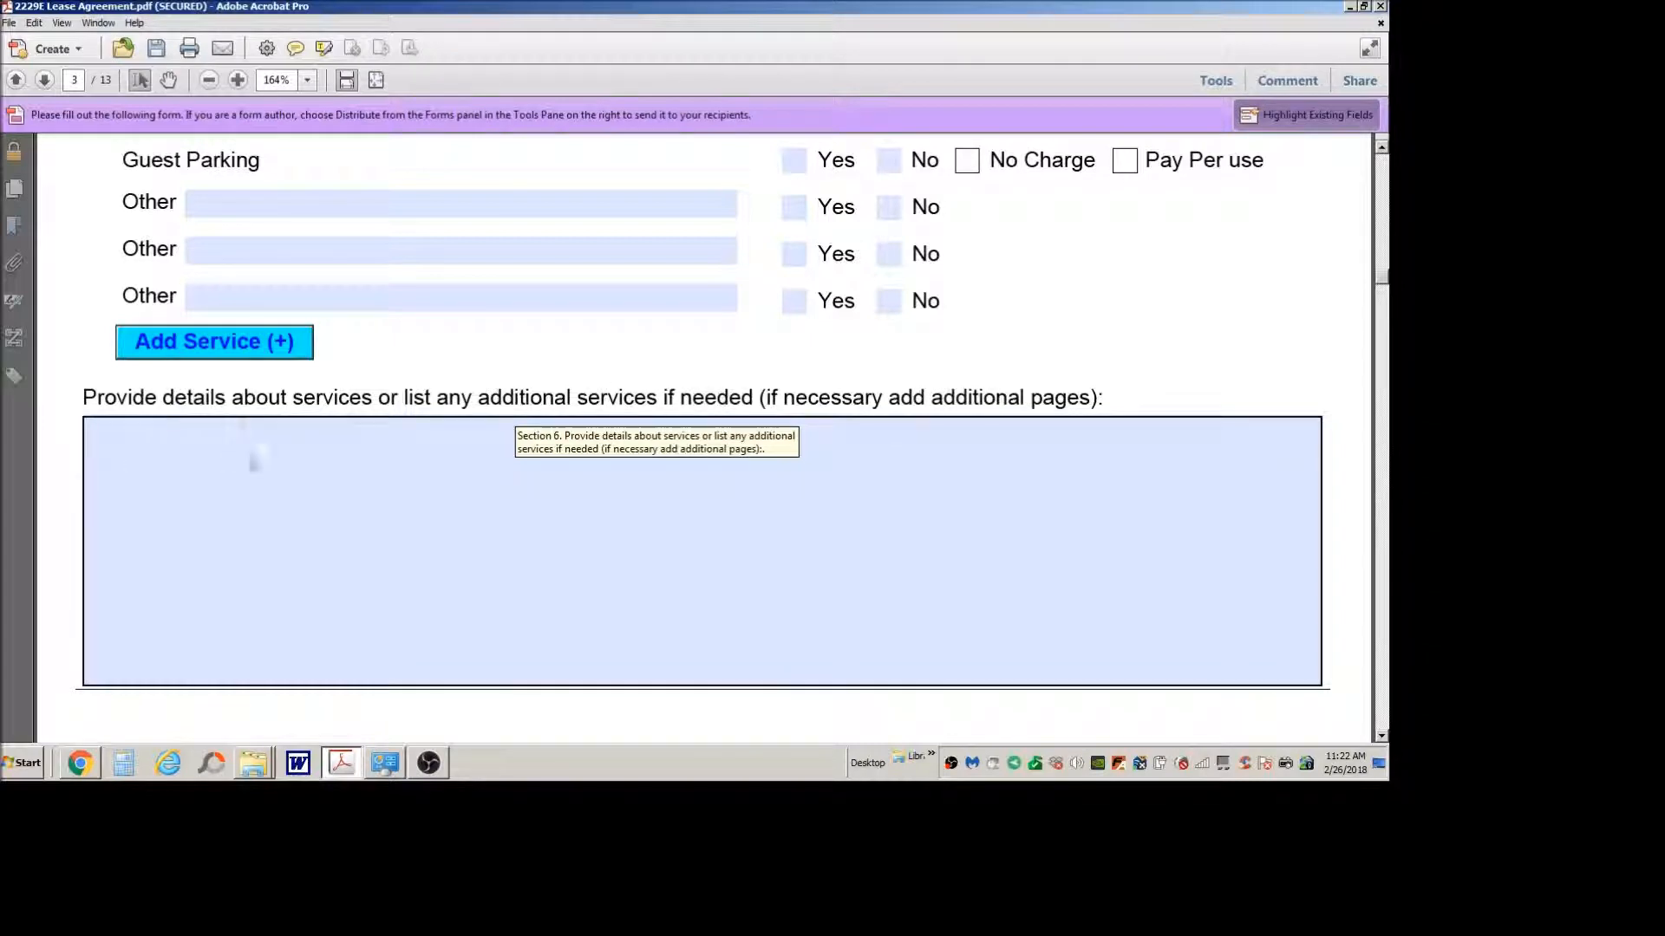
pyautogui.scroll(-1, 690, 491)
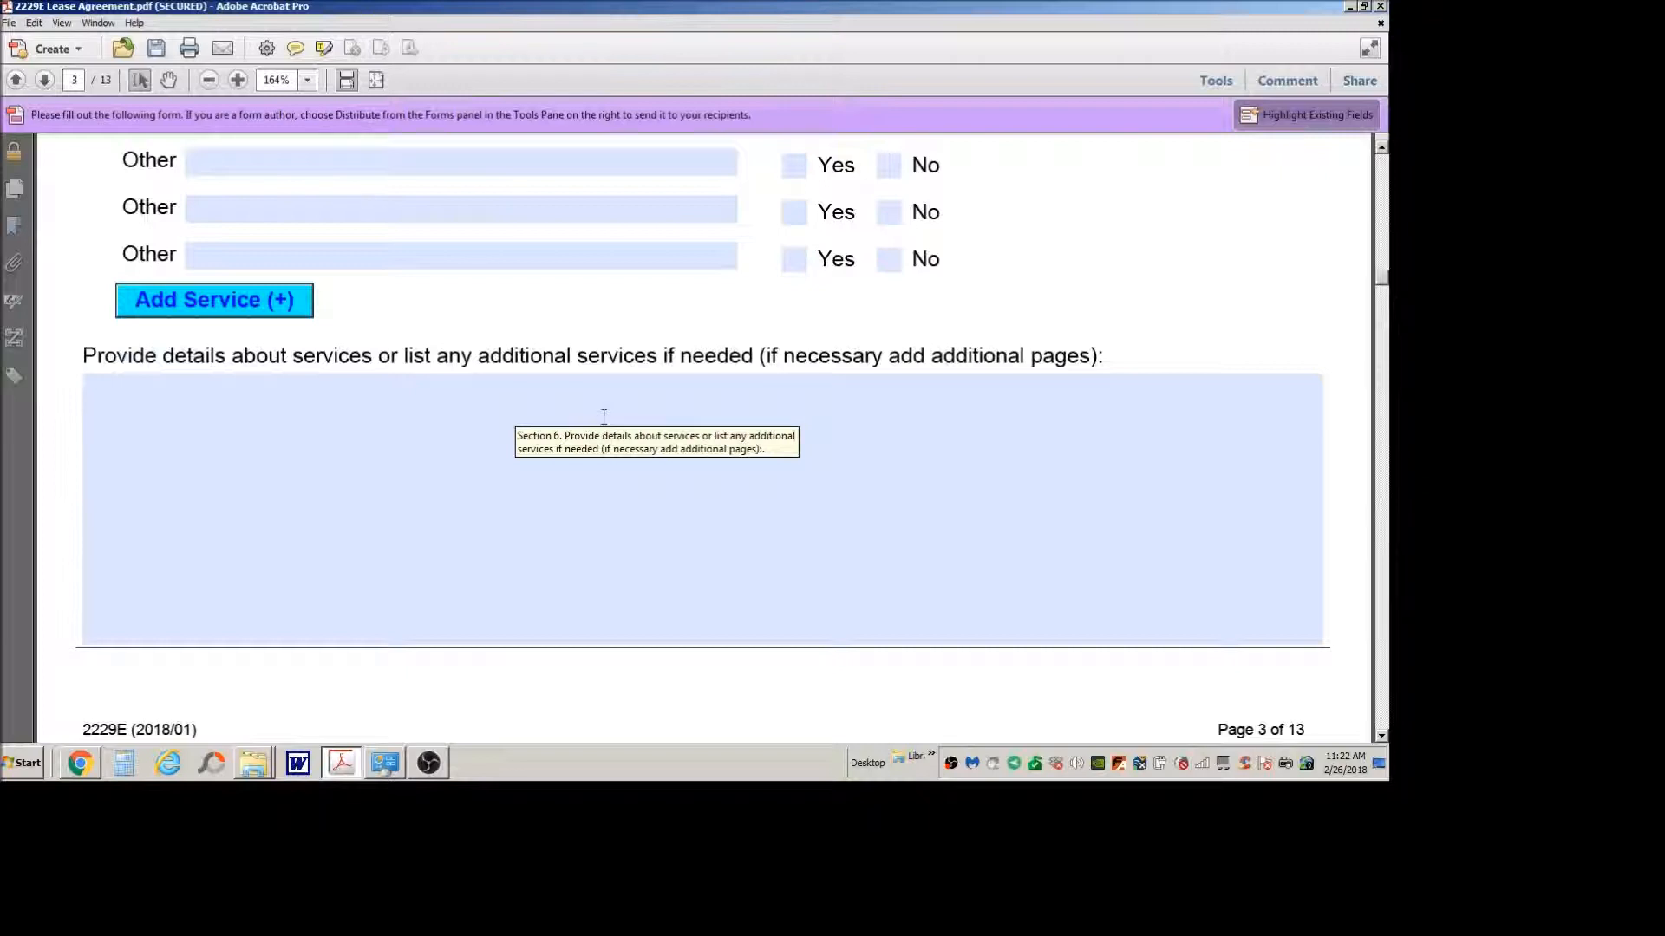
pyautogui.scroll(-4, 684, 604)
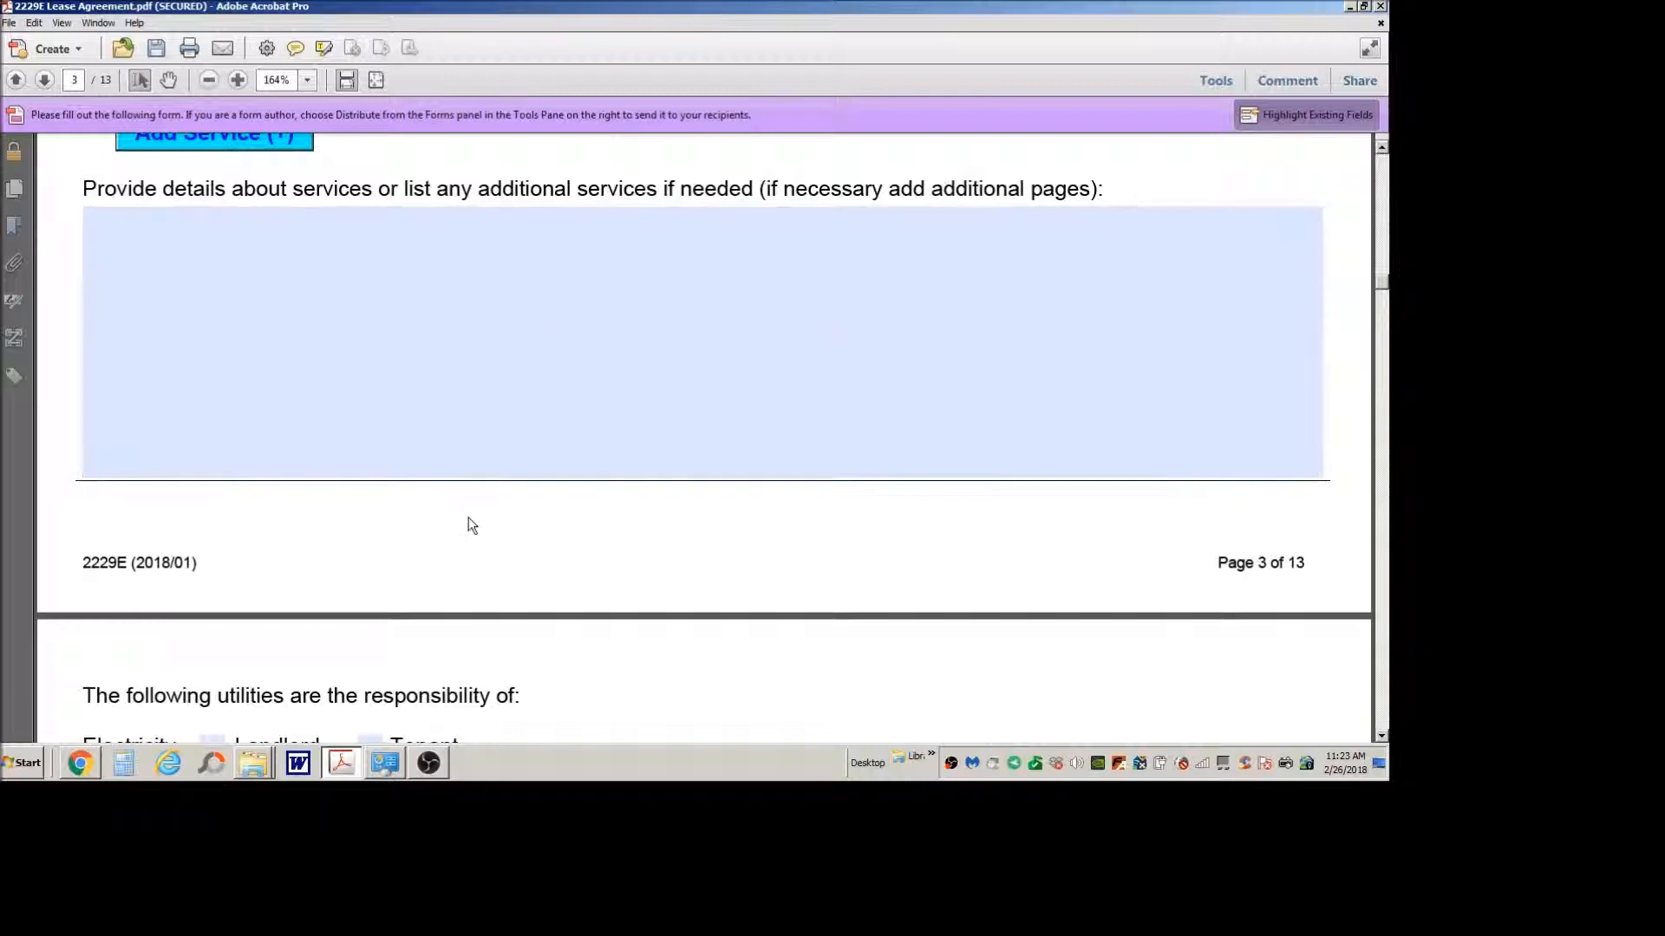
pyautogui.scroll(-3, 468, 520)
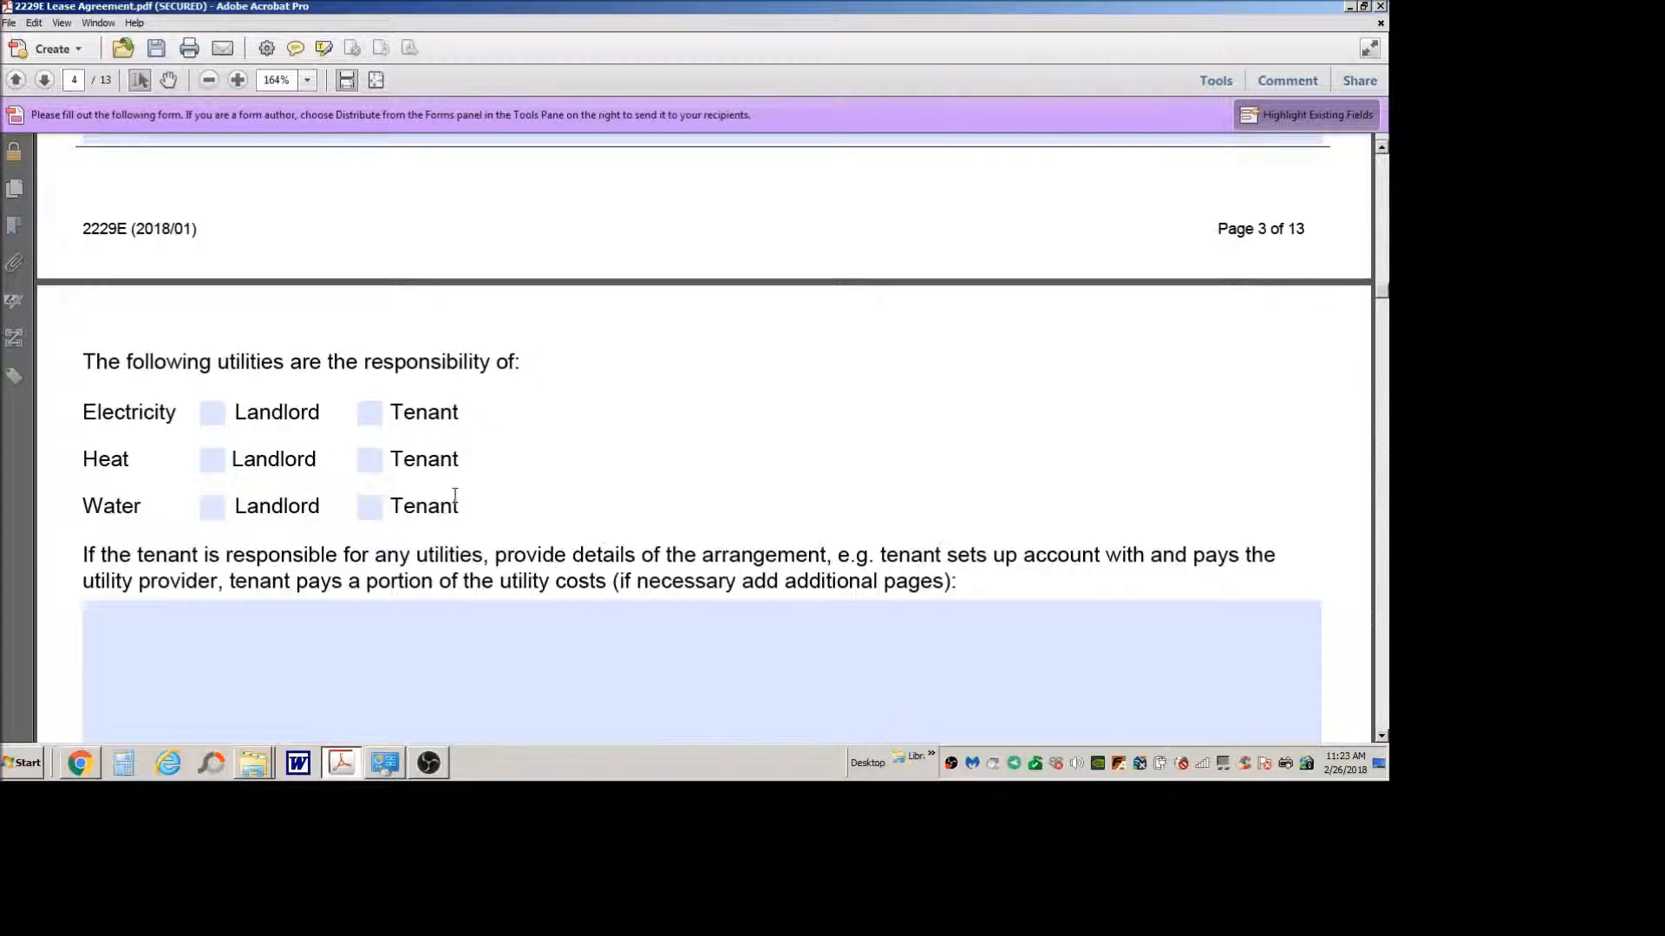
pyautogui.scroll(-5, 433, 450)
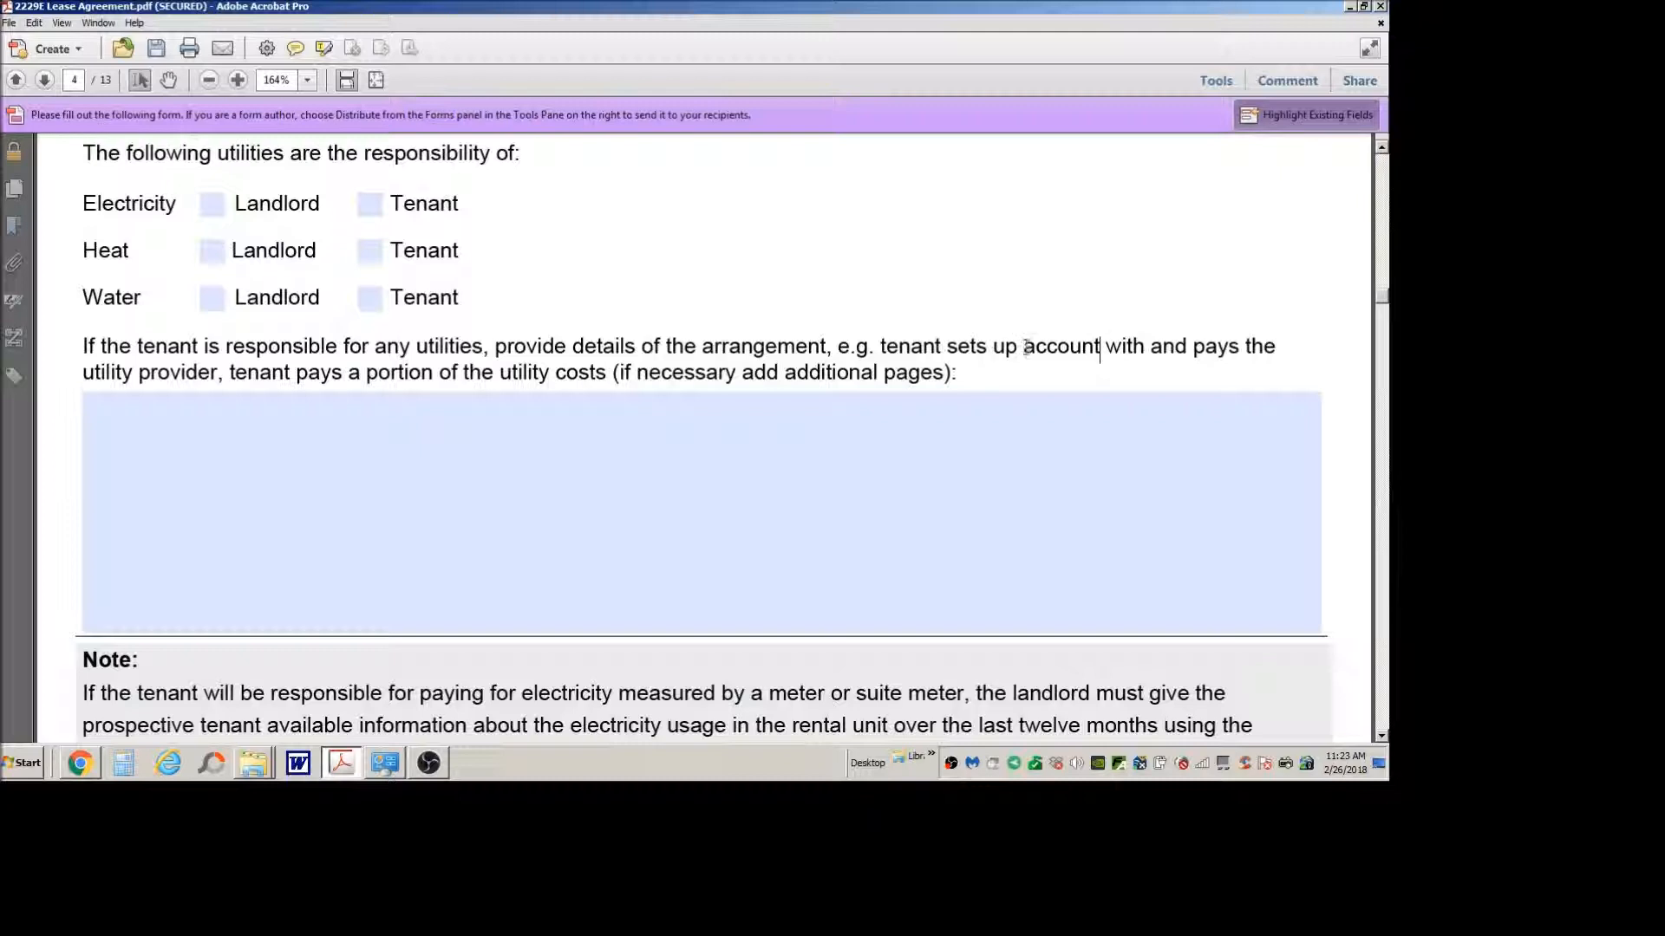
pyautogui.moveTo(856, 347); pyautogui.dragTo(1099, 346)
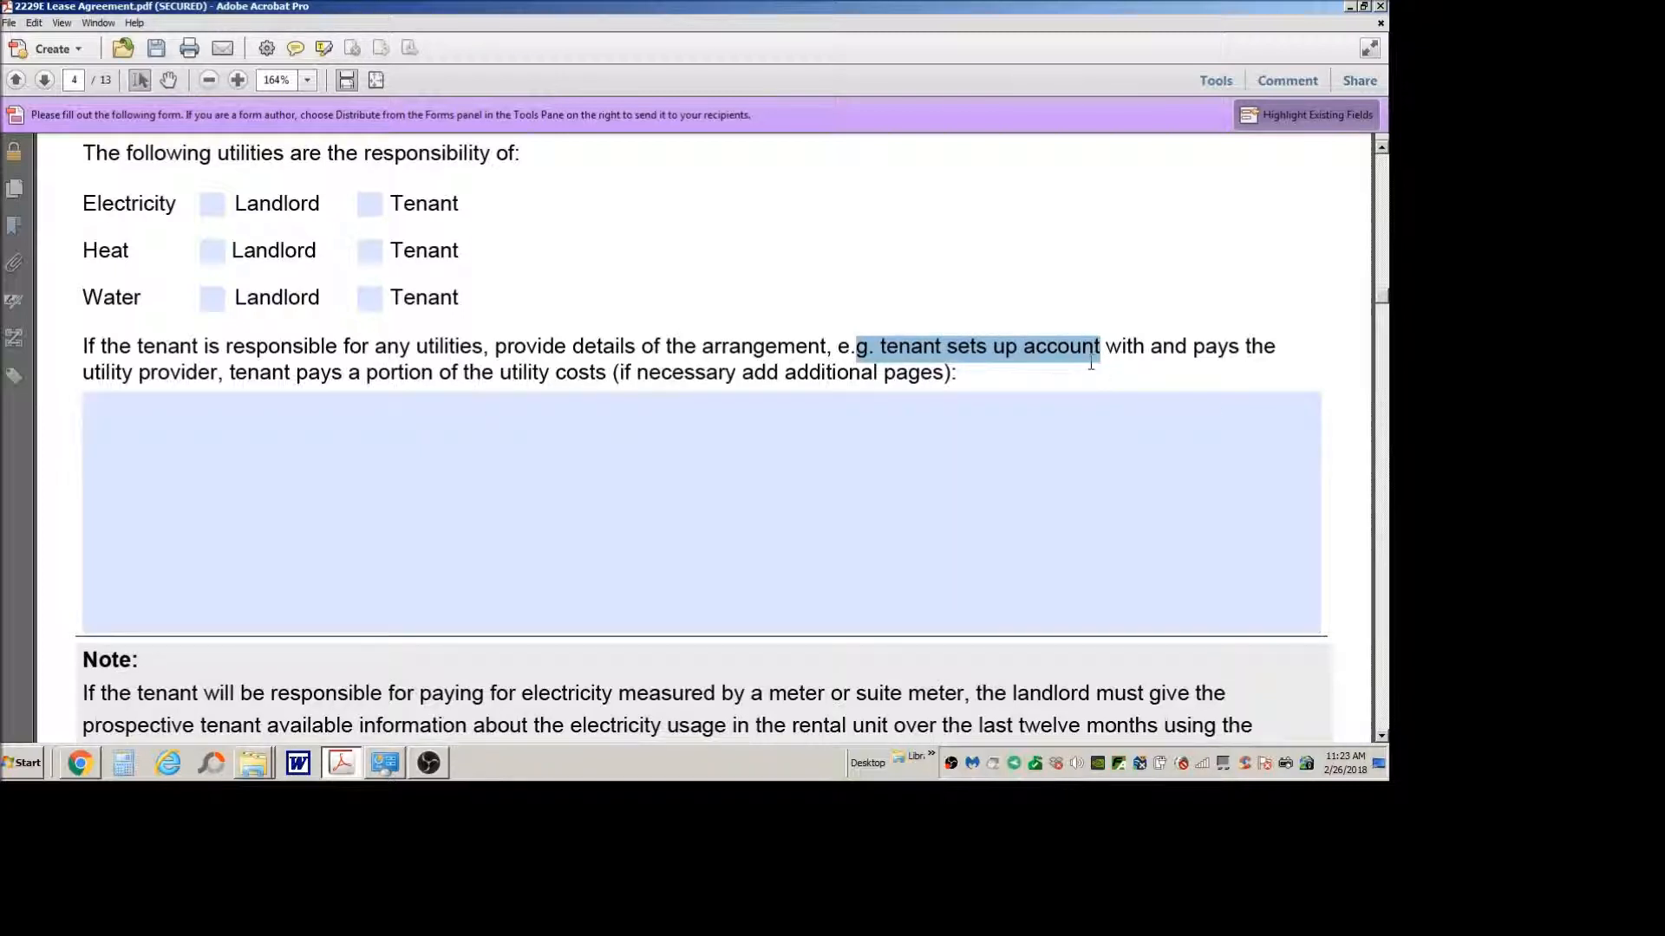
pyautogui.scroll(-3, 995, 355)
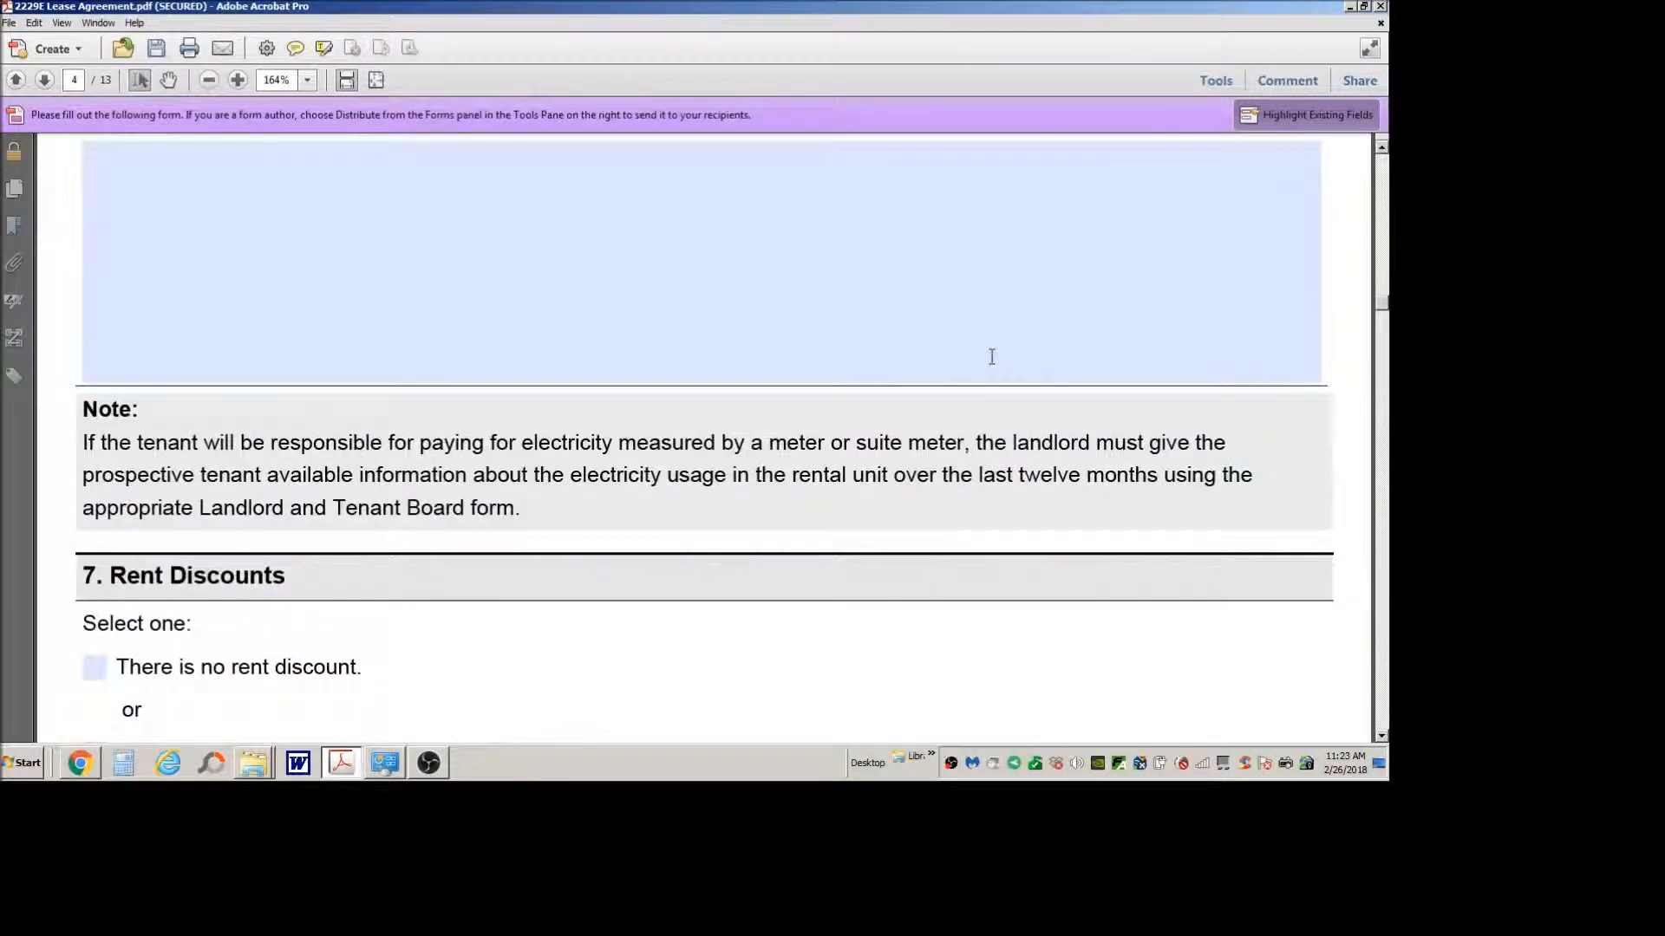
pyautogui.scroll(-1, 699, 366)
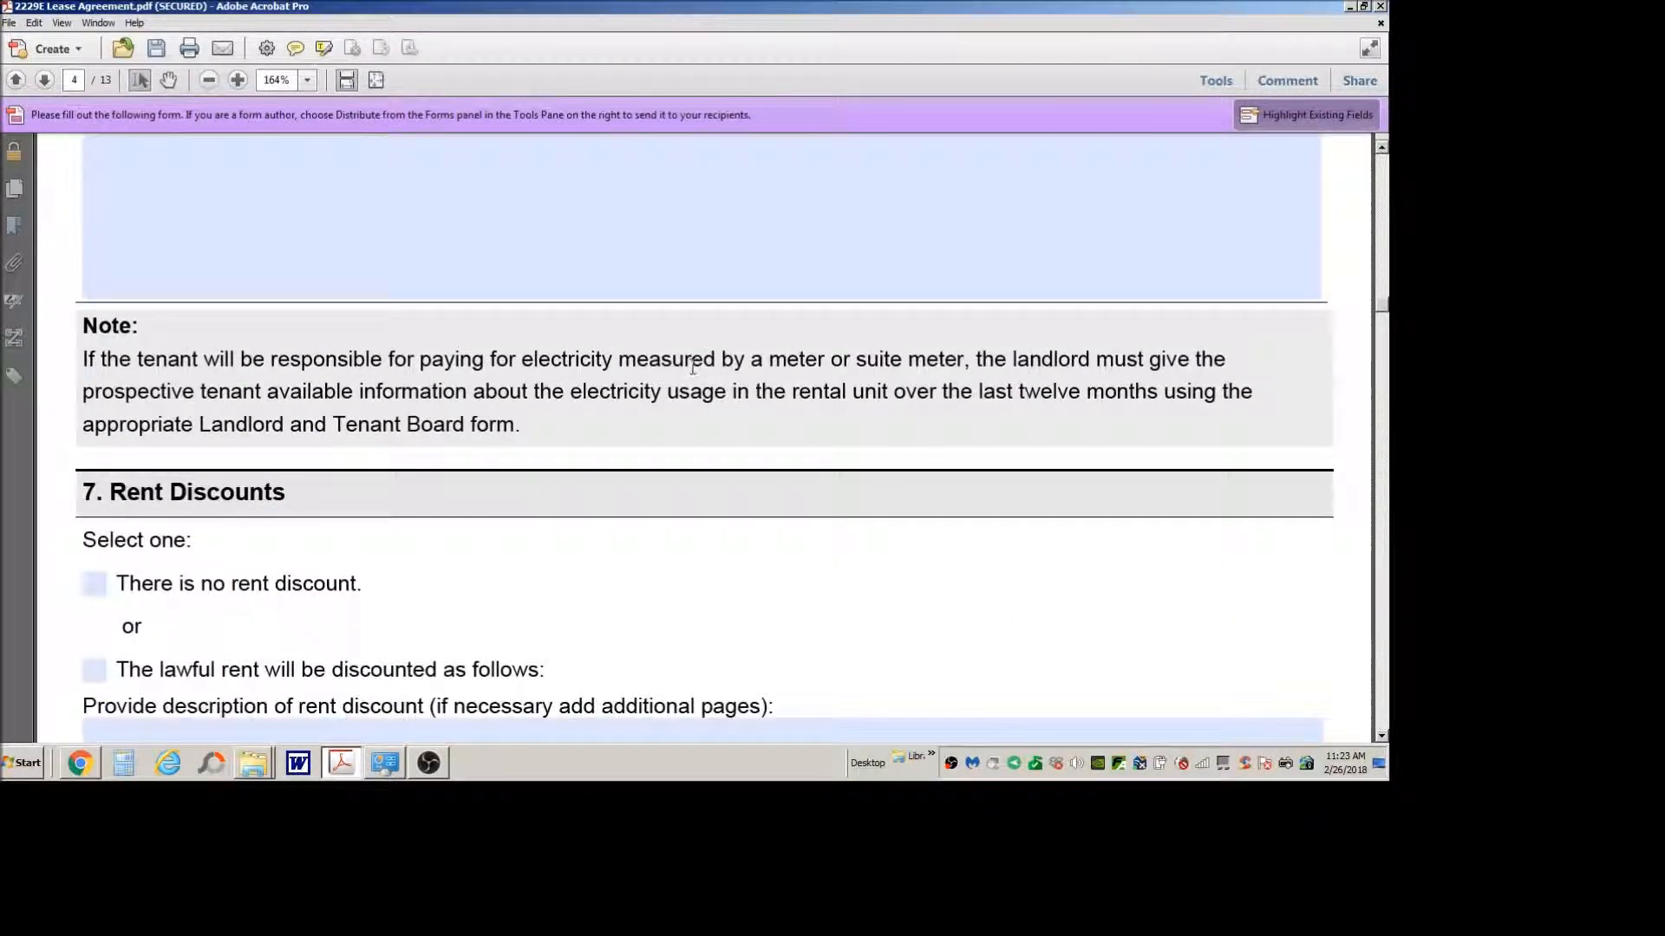
pyautogui.scroll(-2, 697, 371)
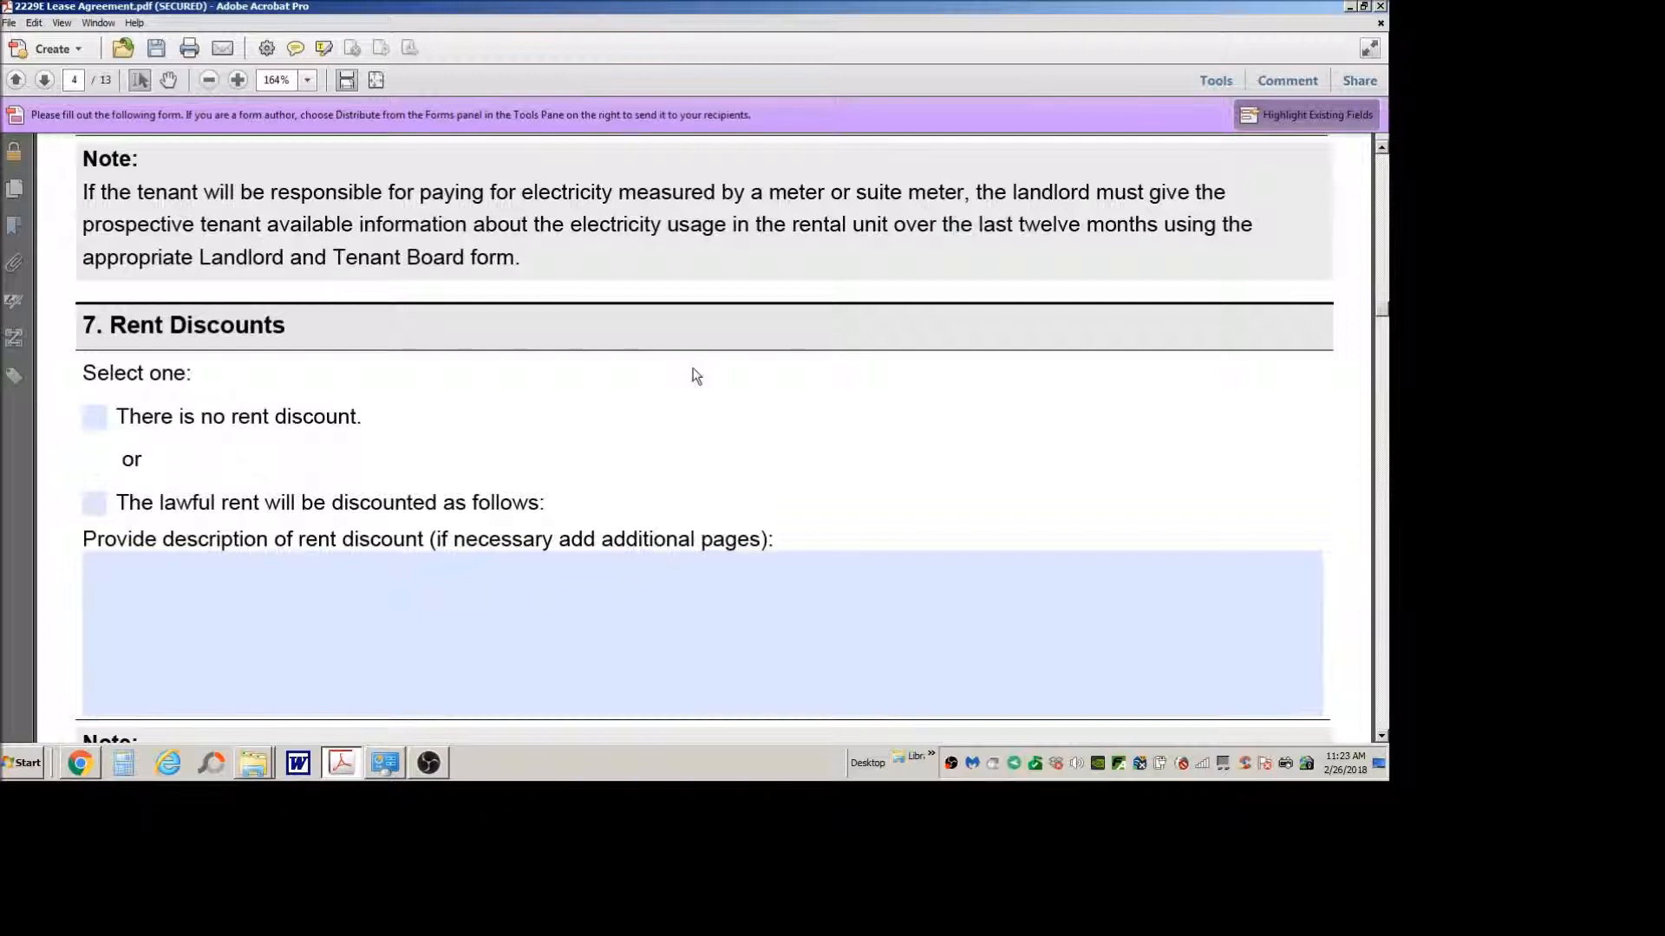
pyautogui.scroll(2, 693, 371)
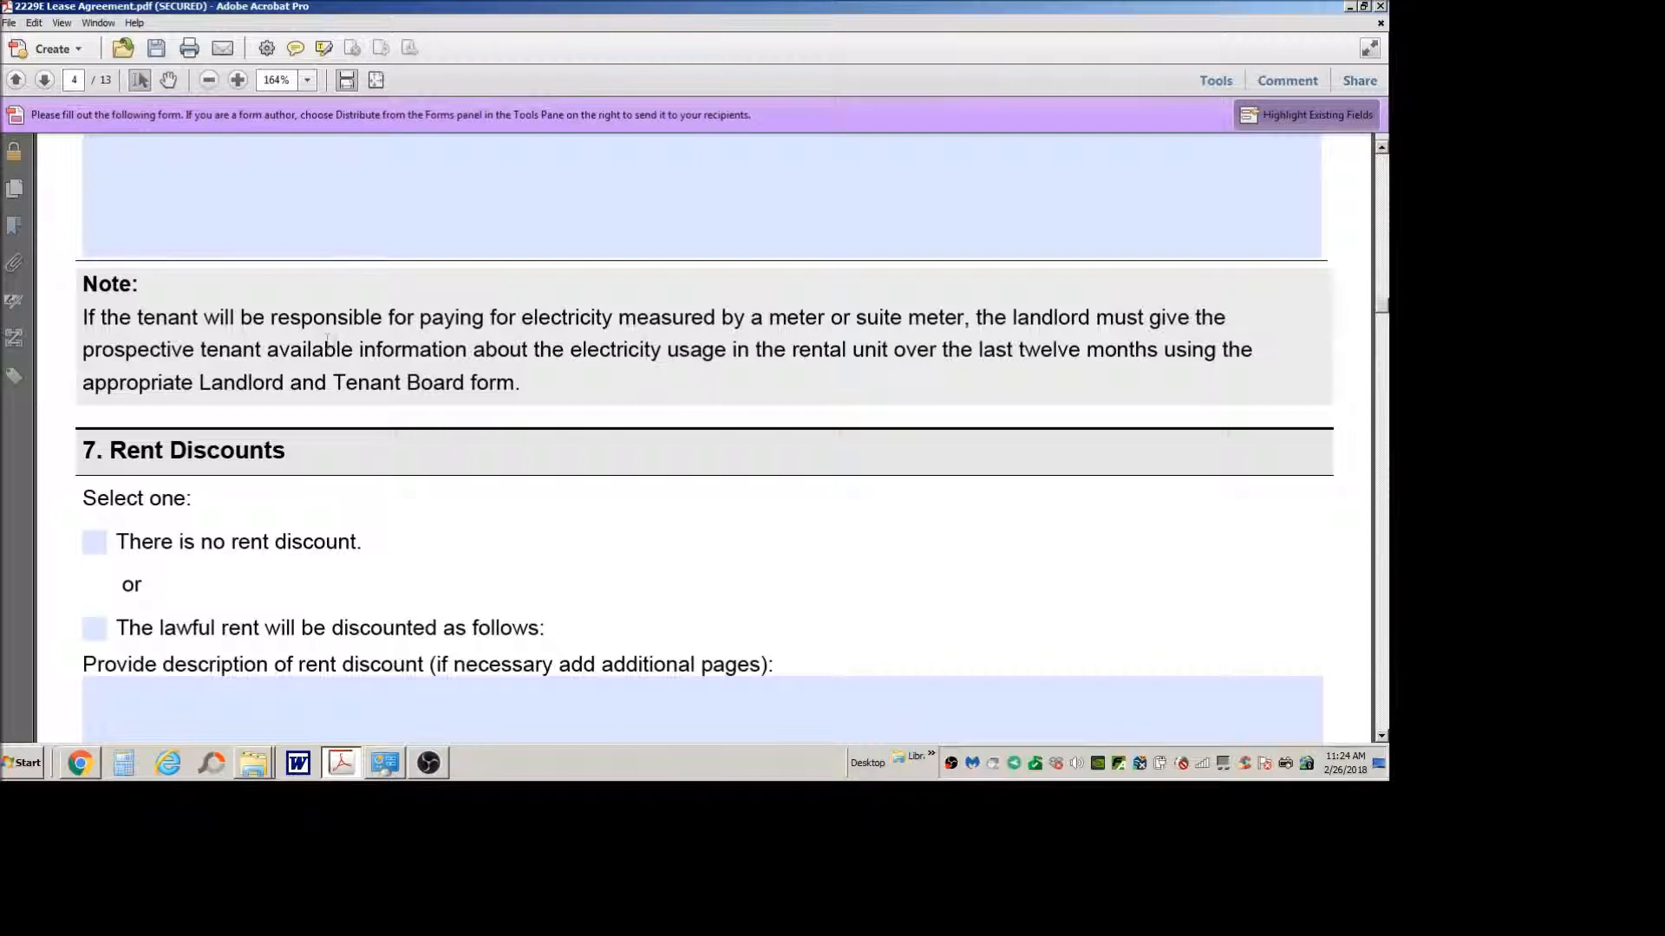
# Step: Read the options and notes in section 7, Rent Discounts, and section 8, Rent Deposit
pyautogui.scroll(-2, 406, 450)
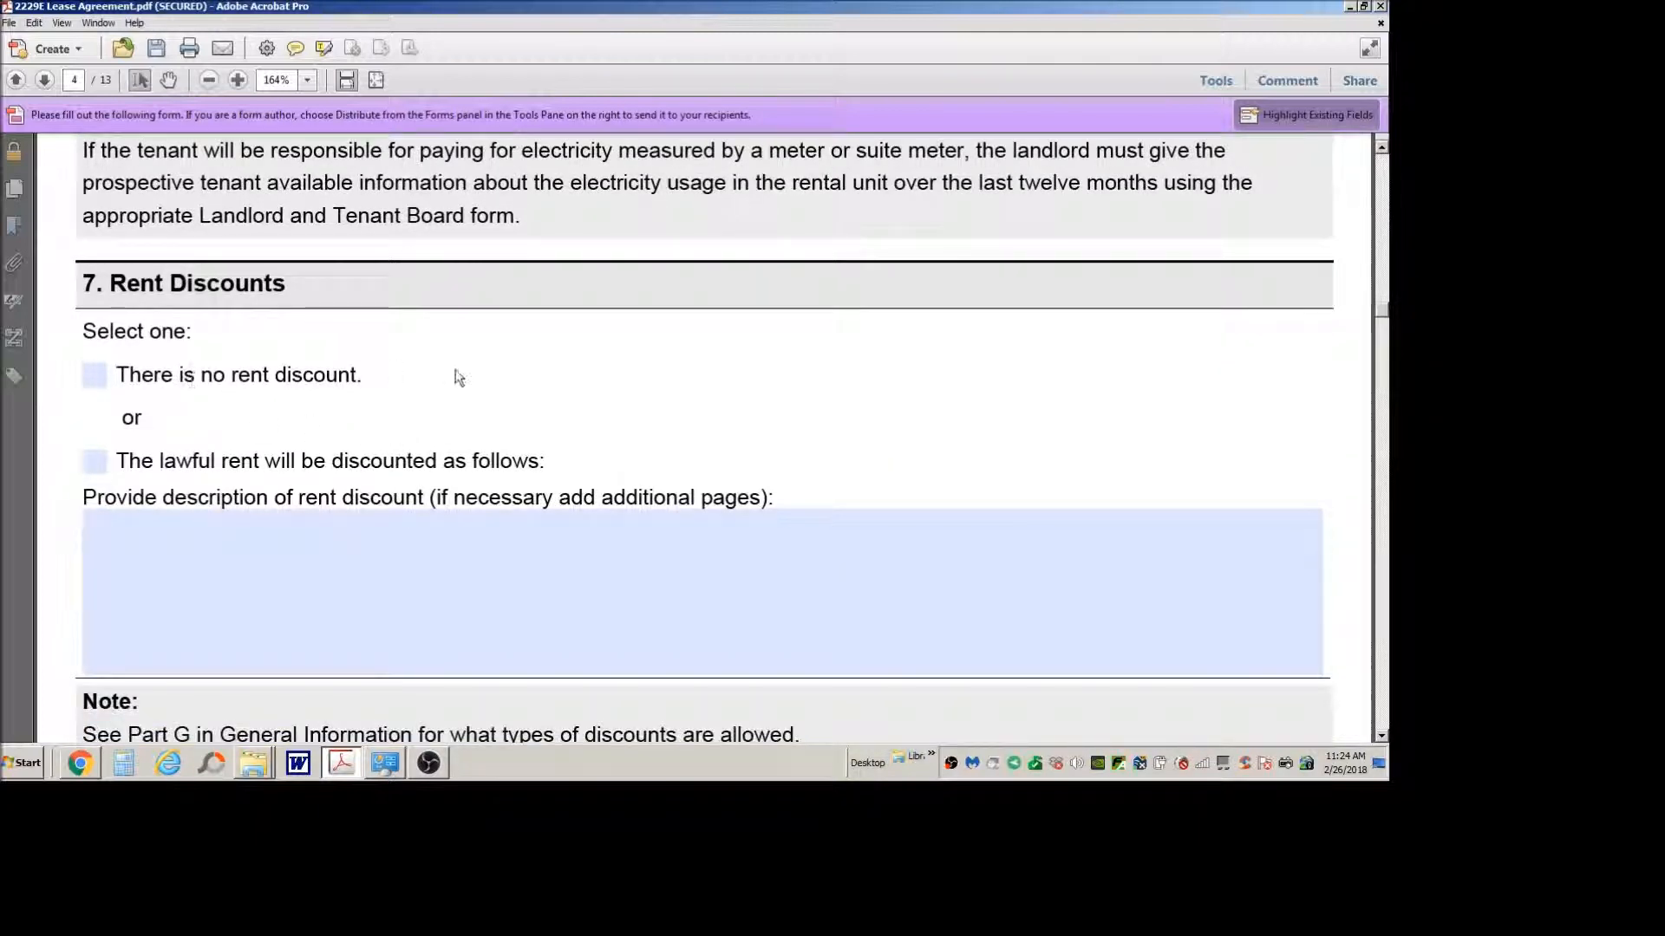
pyautogui.scroll(-1, 451, 375)
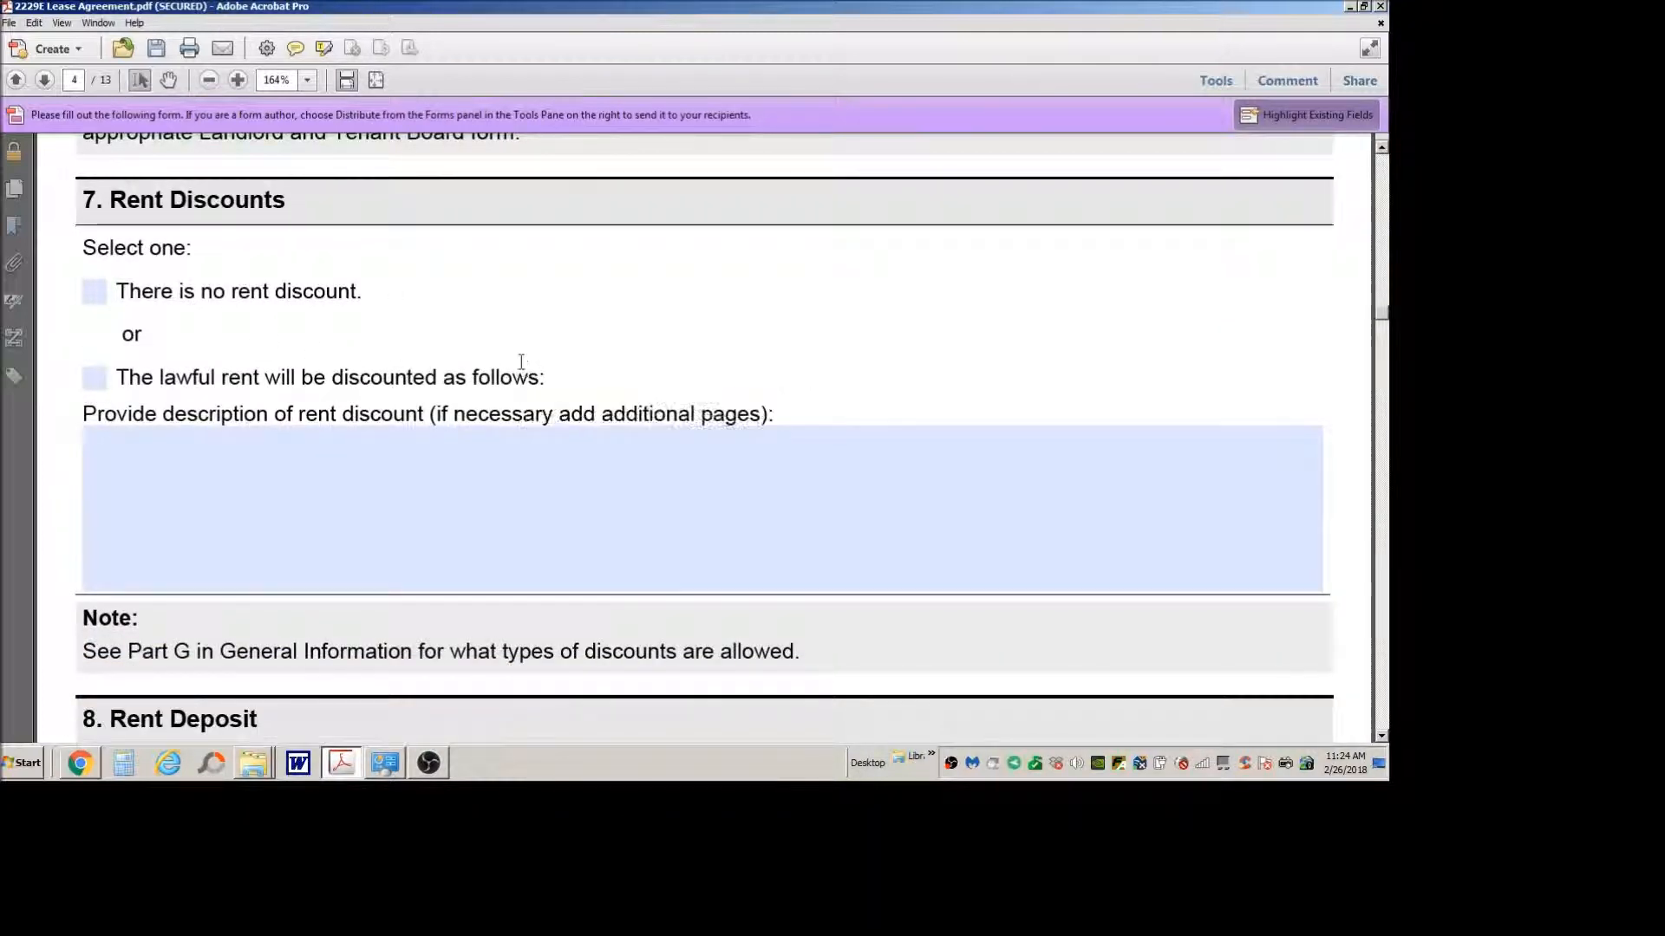
pyautogui.scroll(-2, 746, 357)
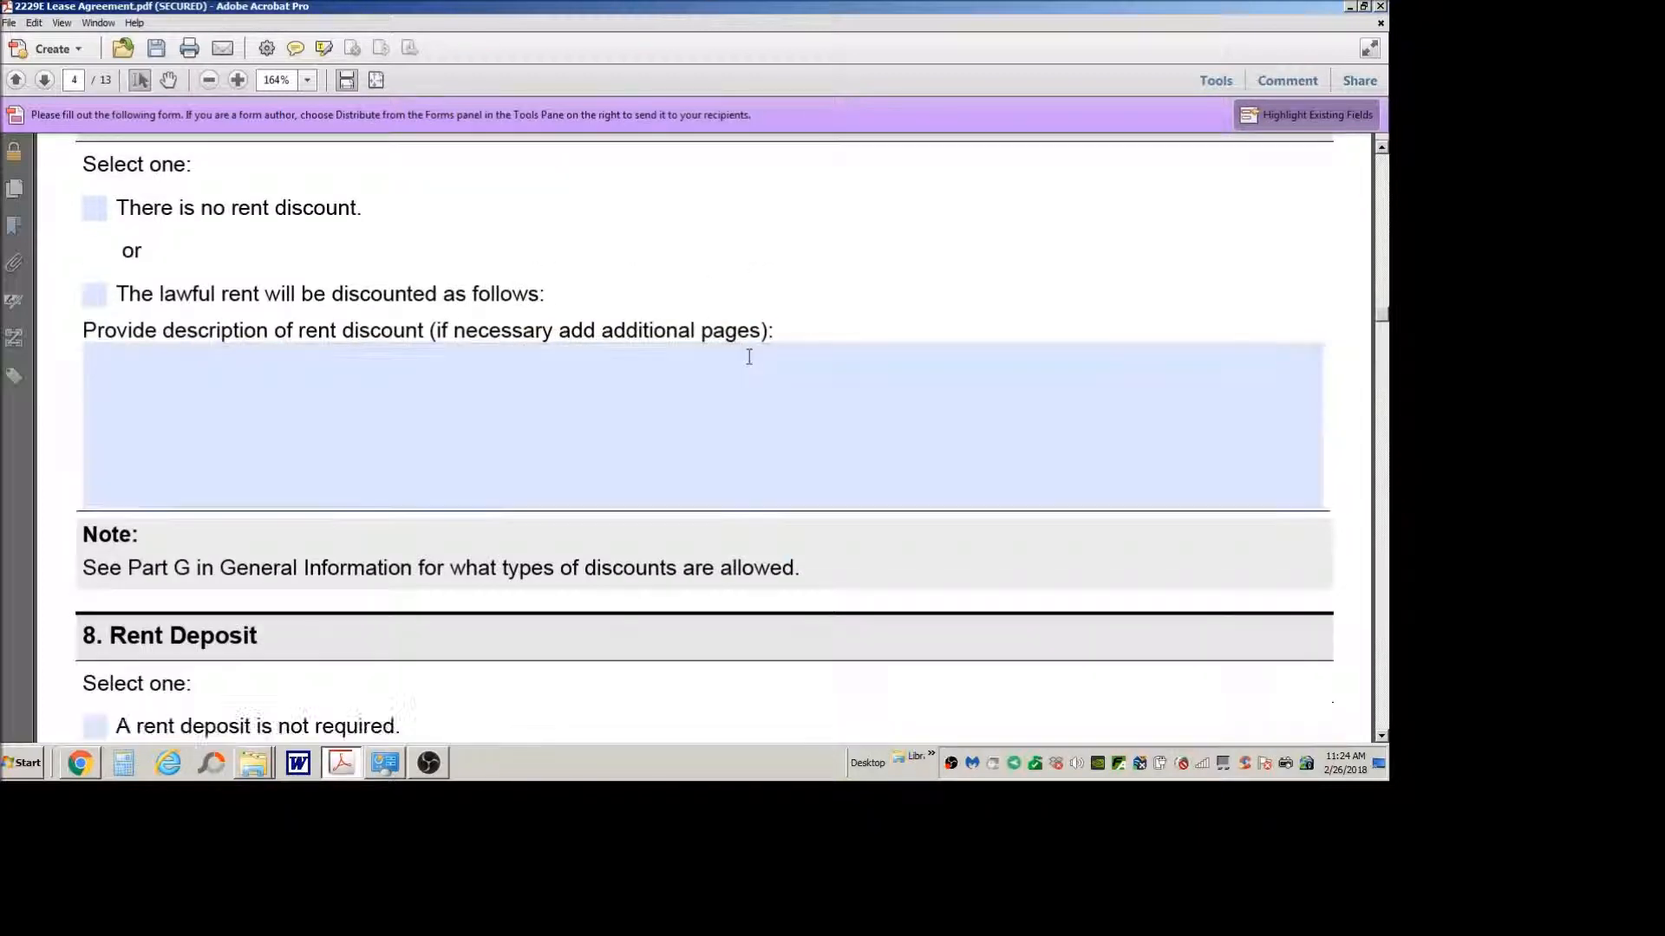
pyautogui.scroll(3, 510, 397)
pyautogui.scroll(-12, 510, 398)
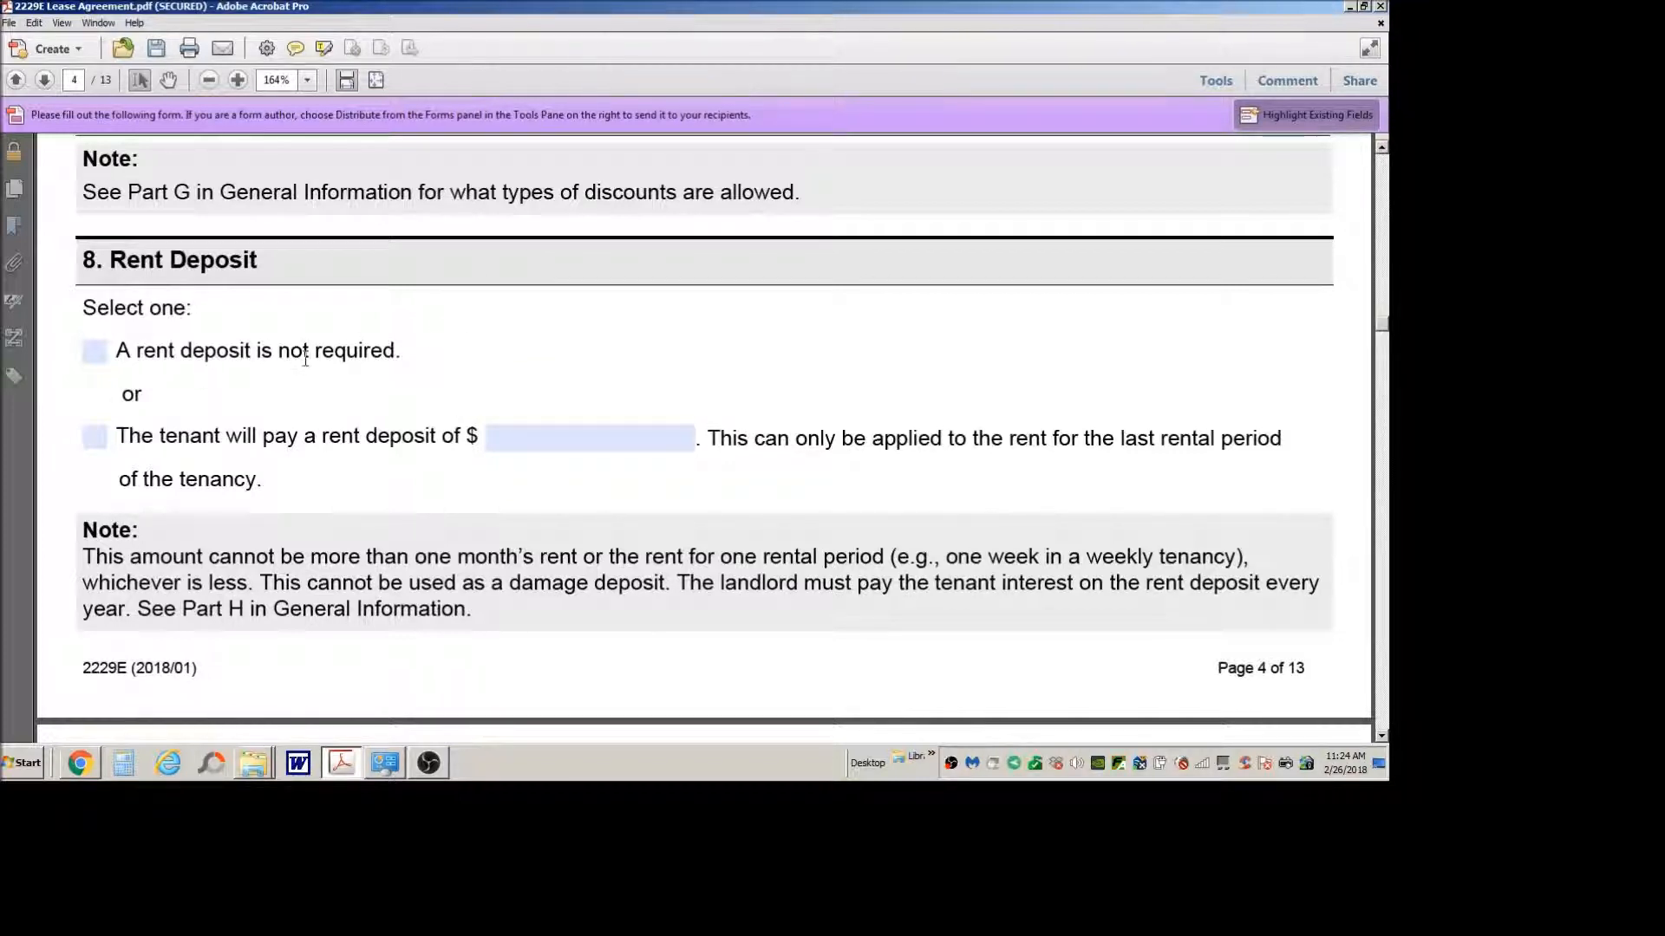
# Step: Enter a tenant rent deposit of 1,500.00 dollars in section 8, Rent Deposit
pyautogui.click(581, 440)
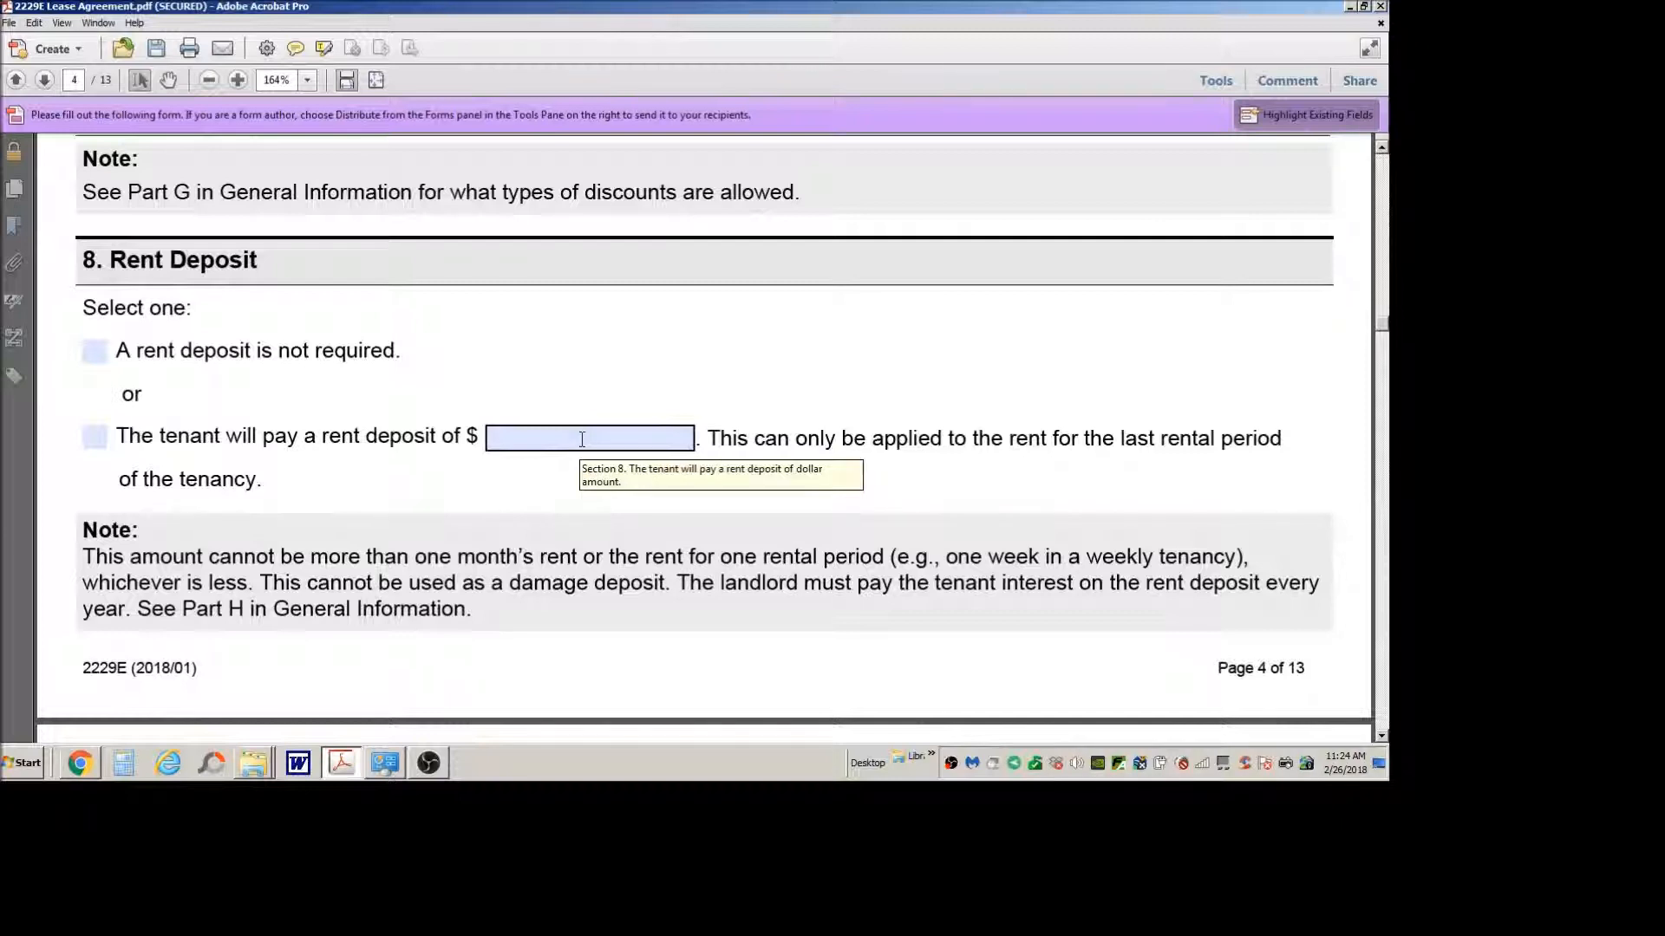
pyautogui.scroll(-3, 970, 426)
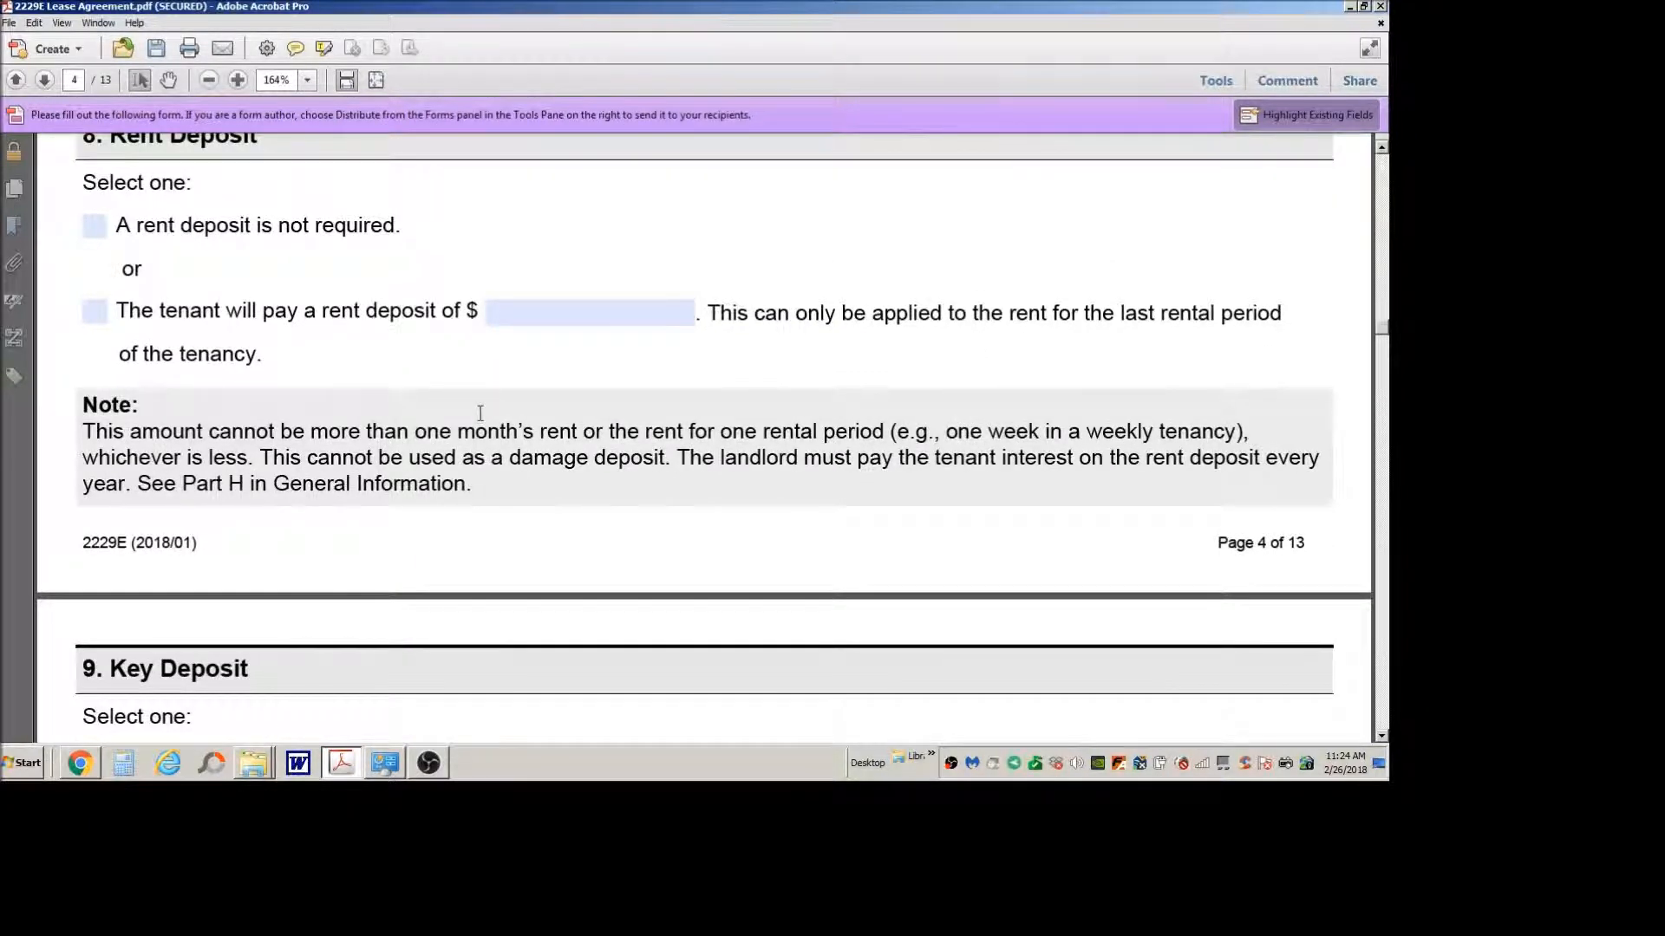
pyautogui.scroll(-3, 480, 417)
pyautogui.scroll(2, 480, 416)
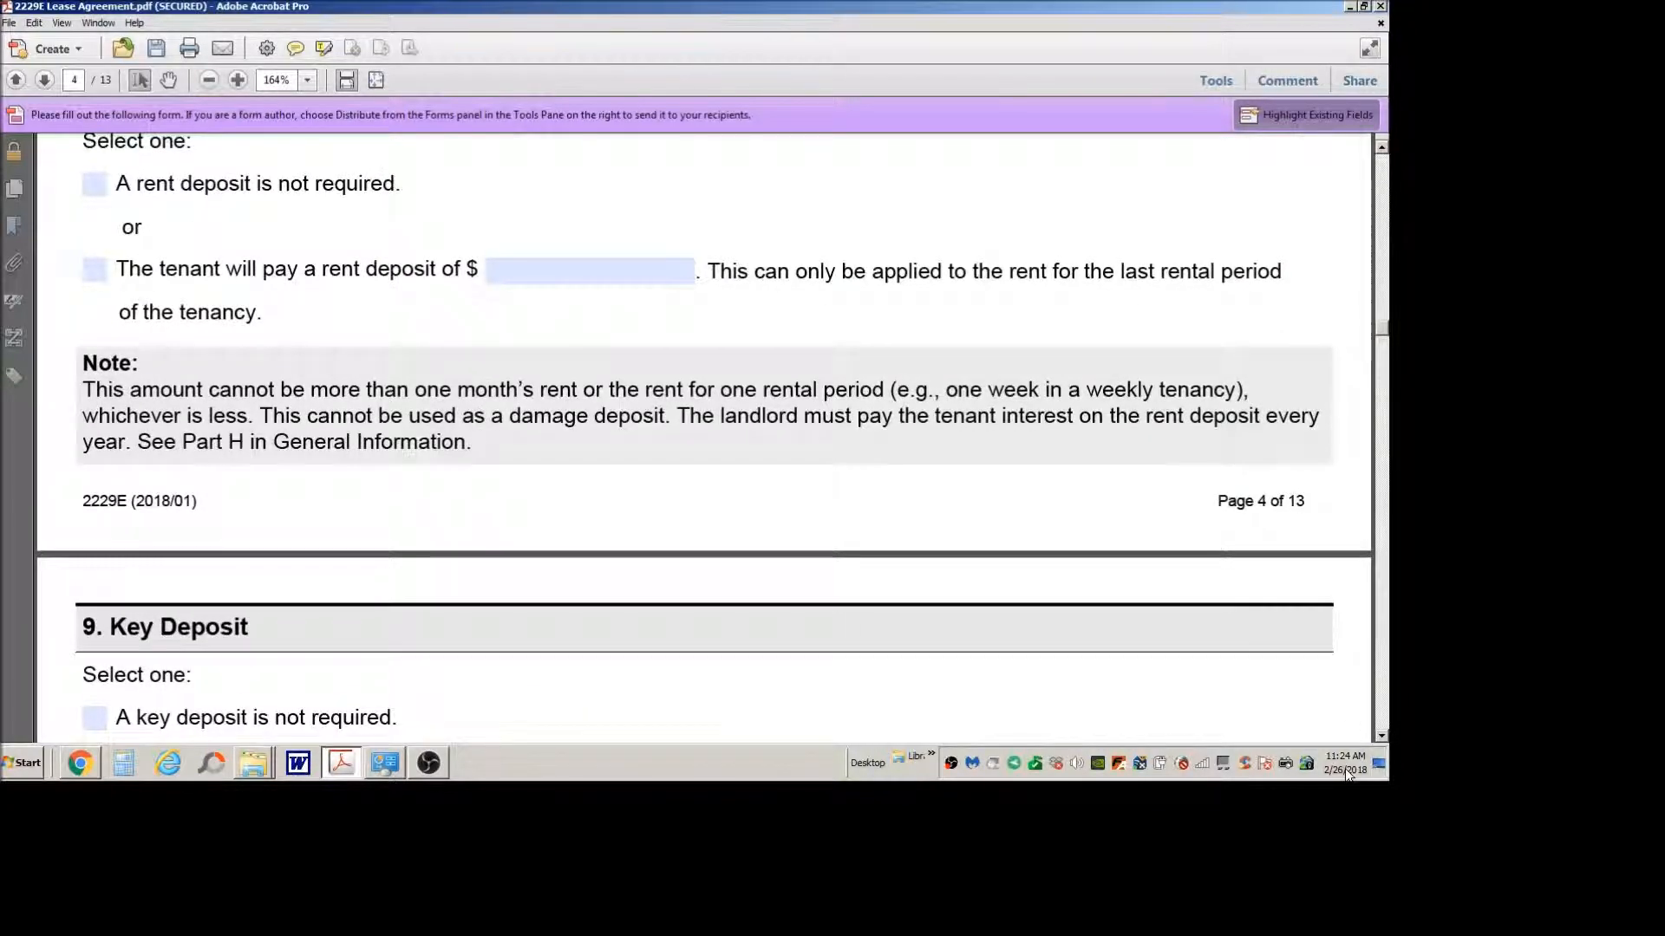
pyautogui.moveTo(1348, 774)
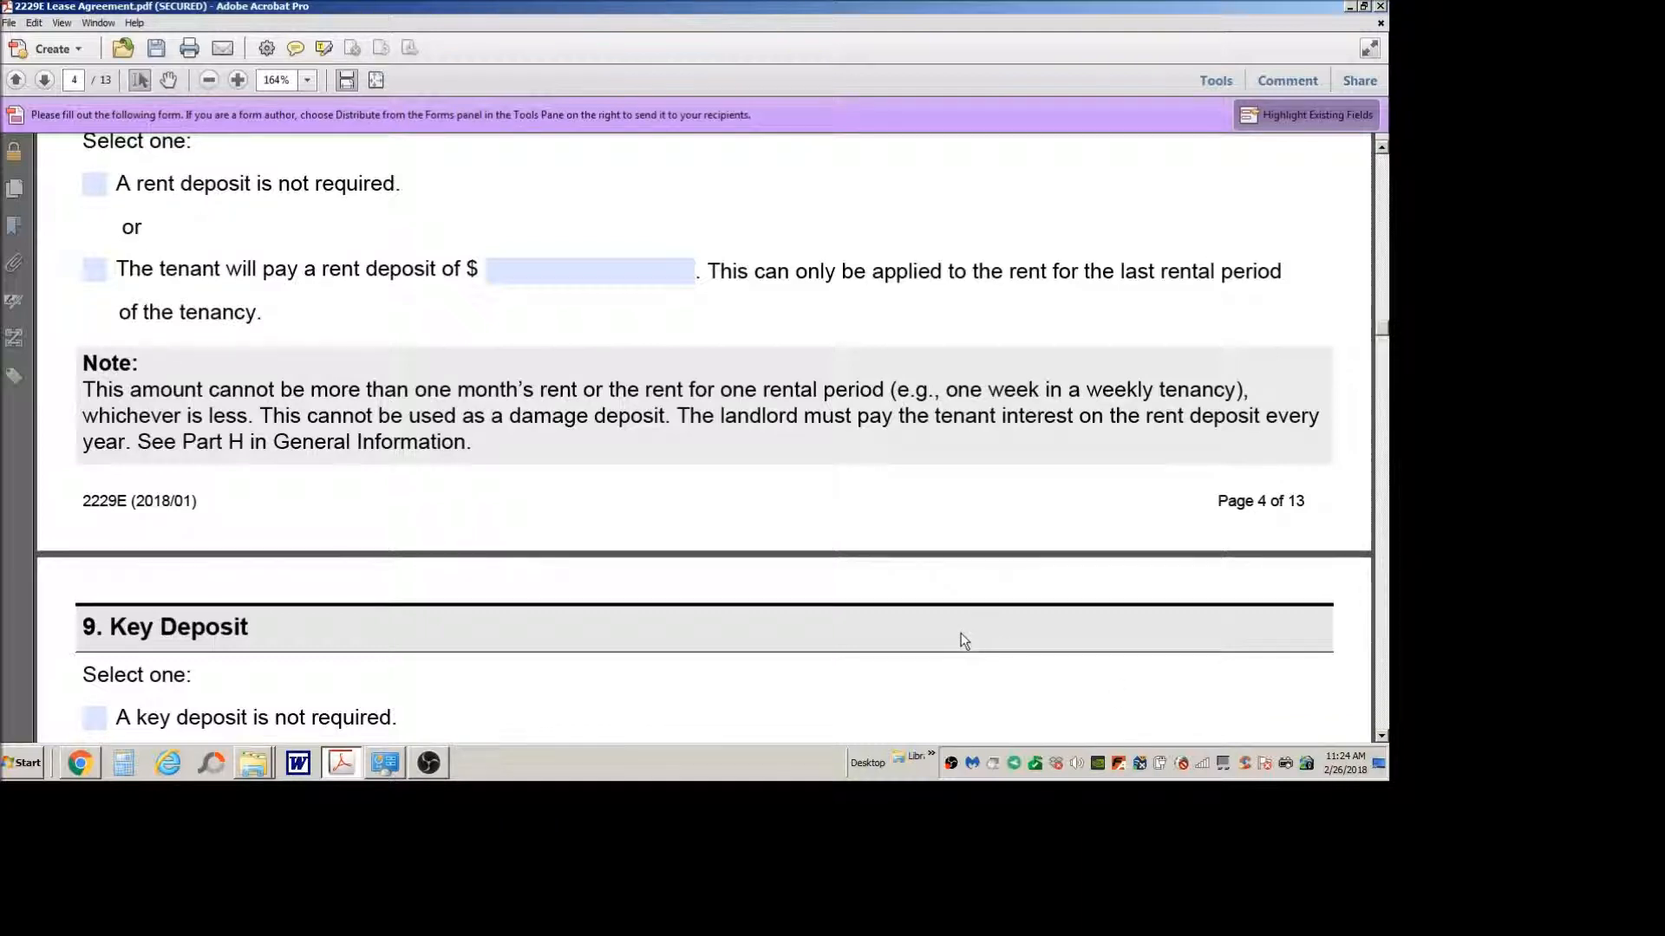
pyautogui.scroll(-3, 788, 518)
pyautogui.scroll(3, 788, 527)
pyautogui.scroll(-4, 782, 513)
pyautogui.scroll(4, 782, 513)
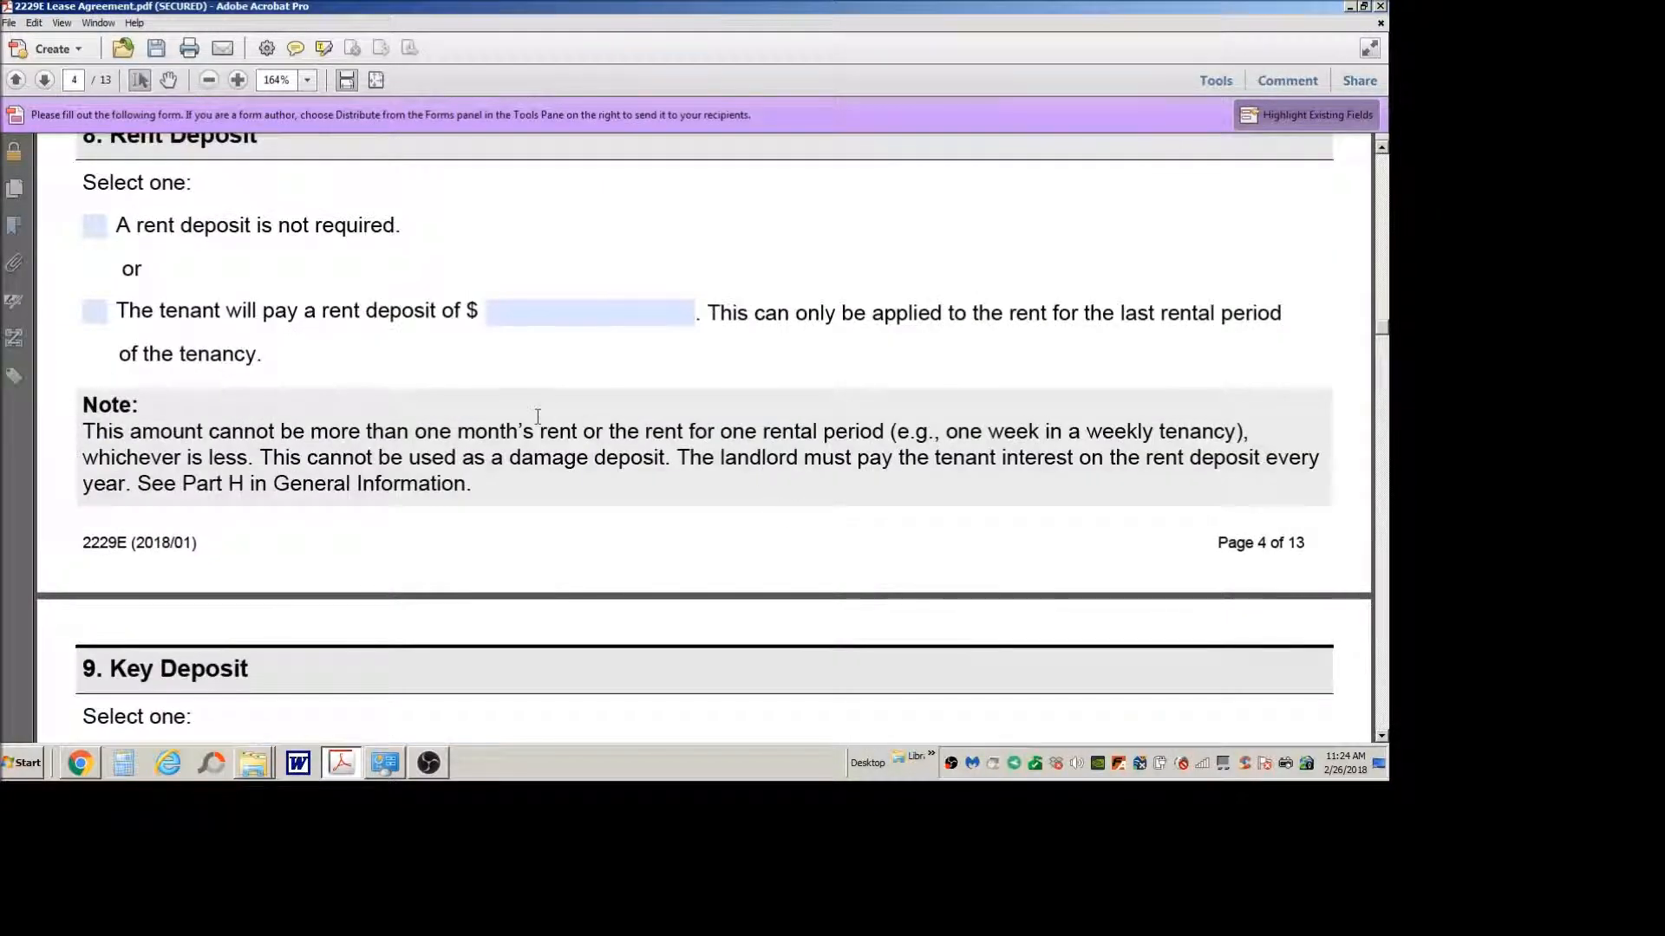
pyautogui.click(533, 312)
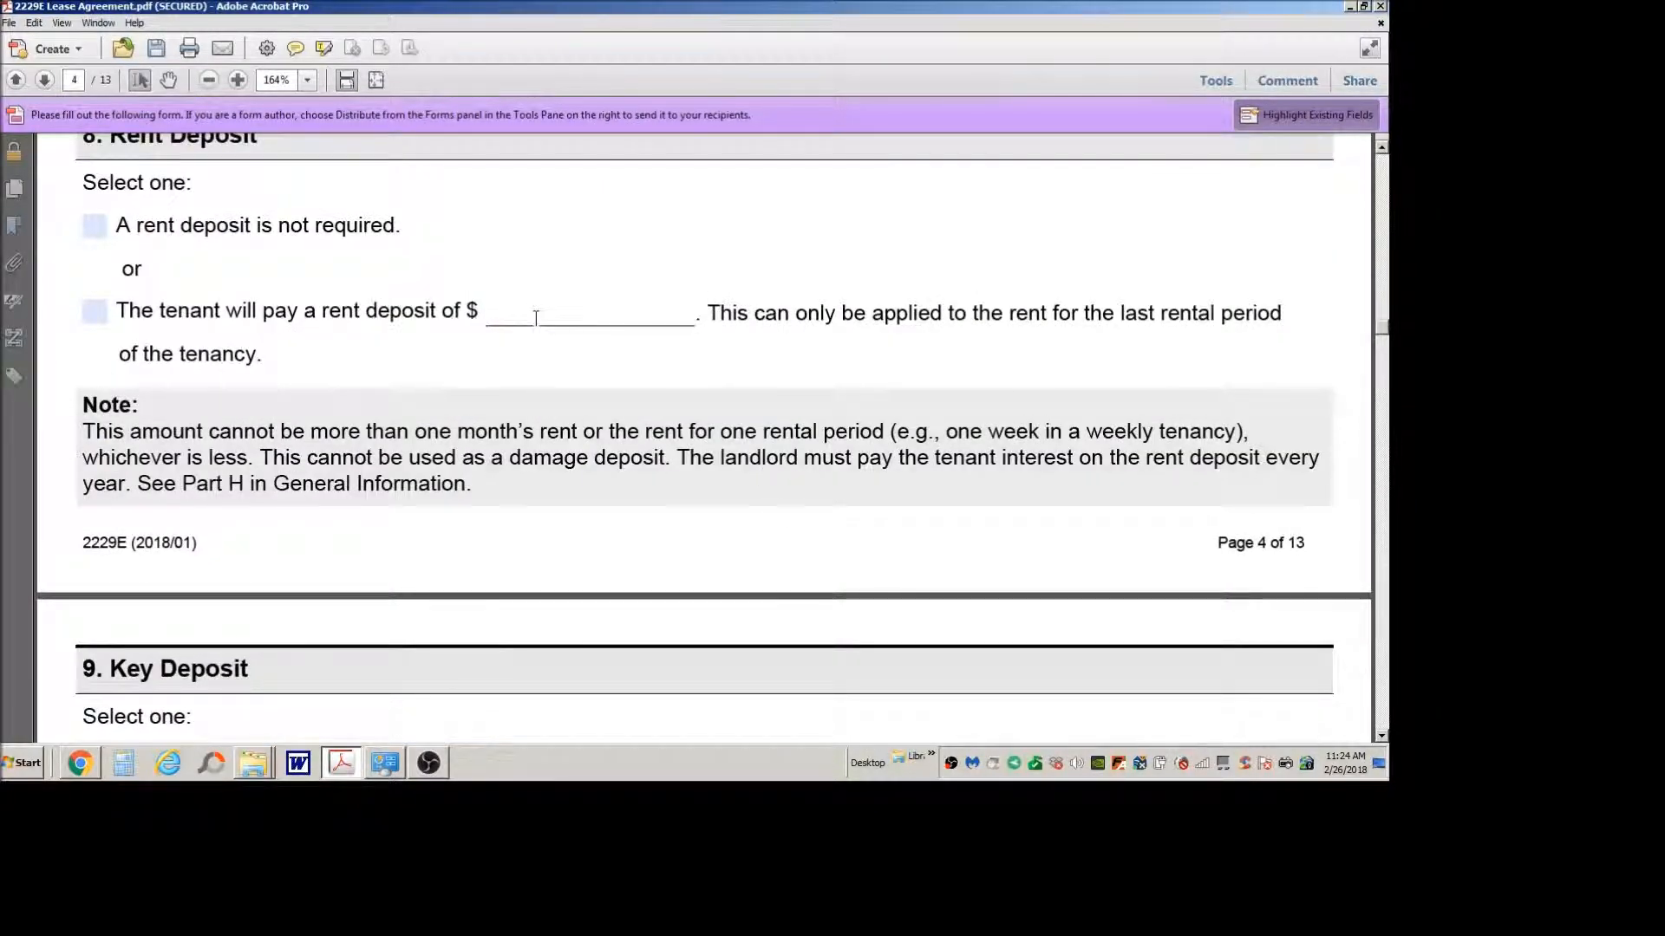
pyautogui.write('1500')
pyautogui.click(582, 402)
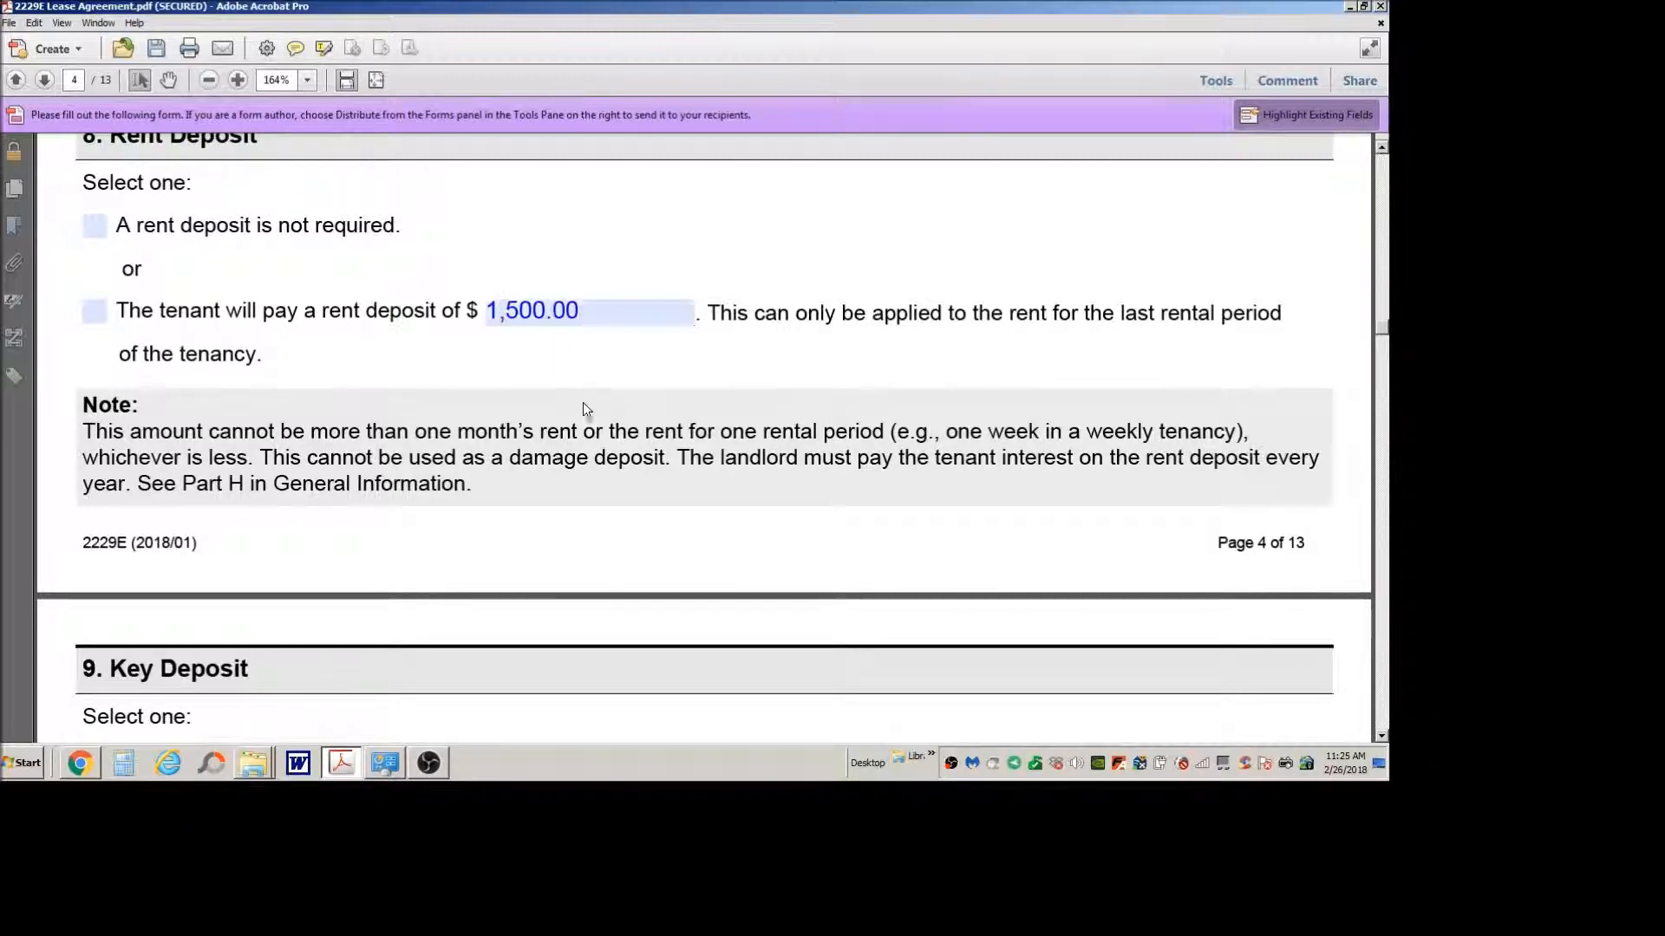
# Step: Select the refundable key deposit option in section 9, Key Deposit, and enter an amount of 59 dollars
pyautogui.scroll(-3, 628, 401)
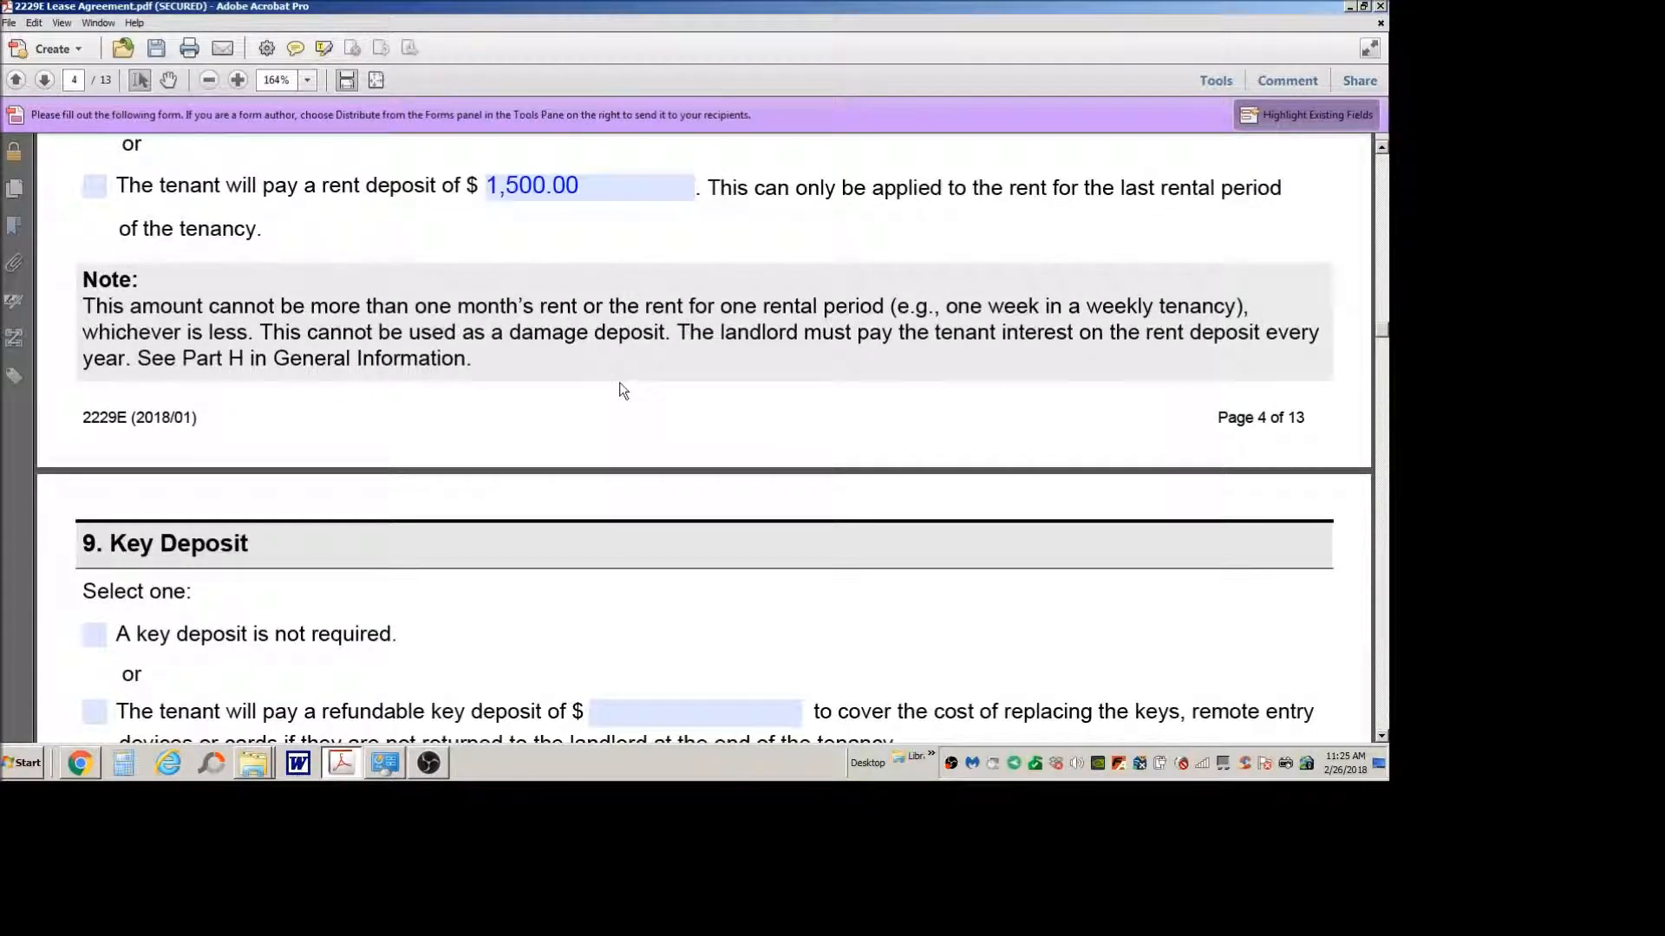
pyautogui.scroll(-3, 634, 404)
pyautogui.scroll(3, 622, 384)
pyautogui.scroll(-6, 644, 428)
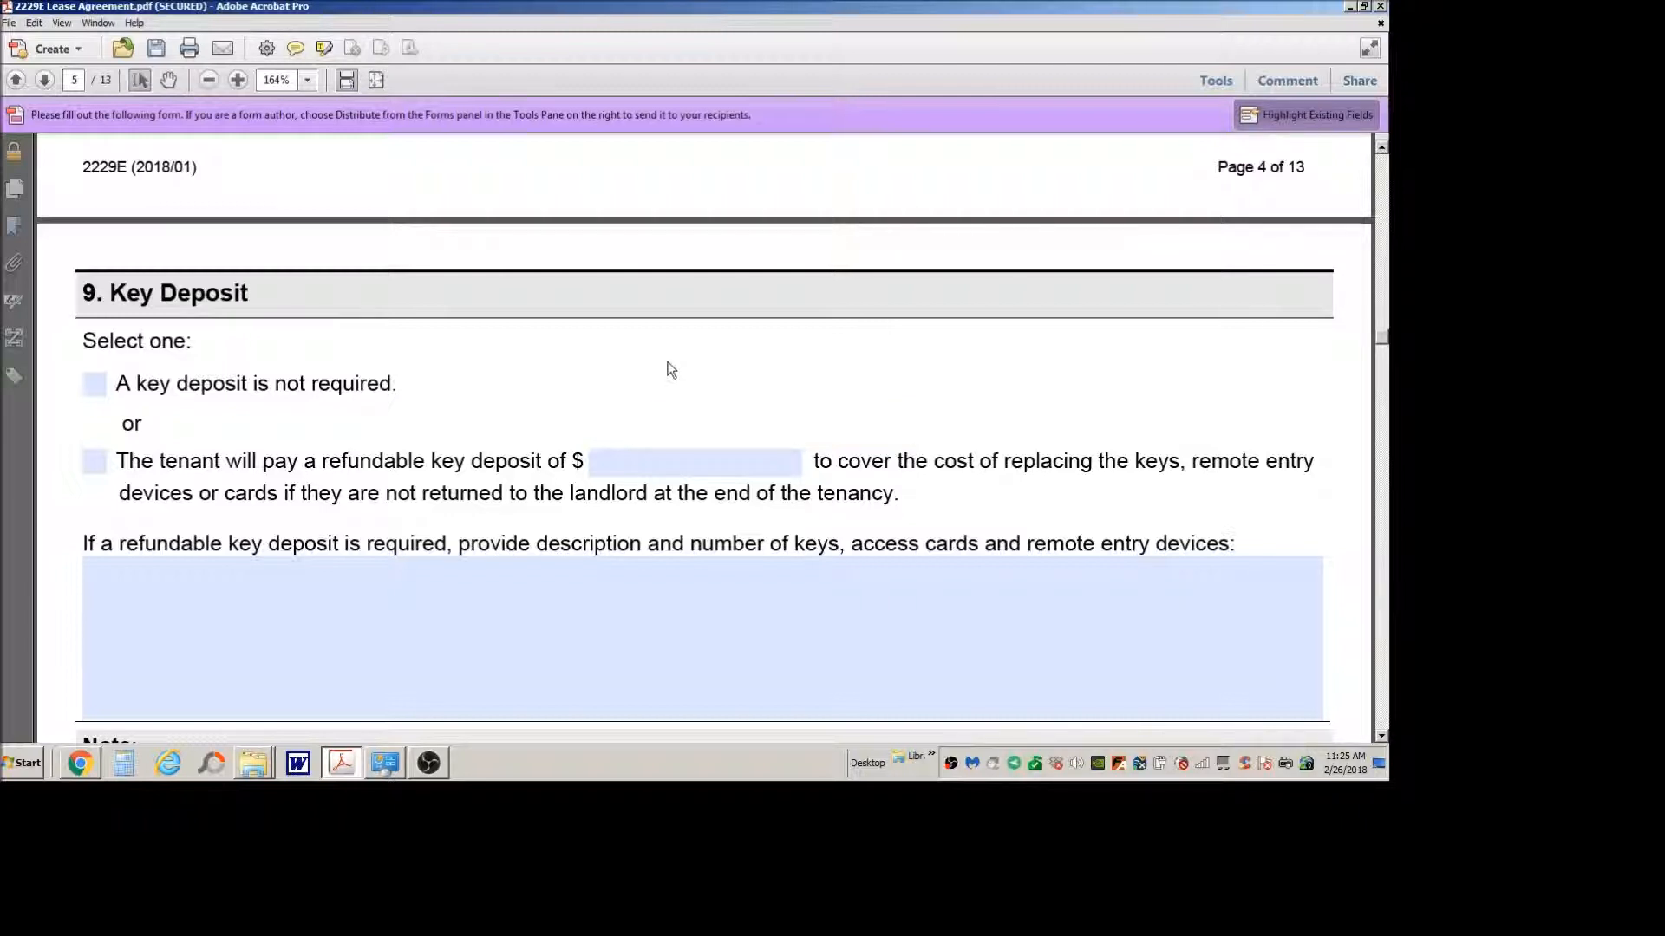
pyautogui.scroll(-3, 669, 367)
pyautogui.click(95, 218)
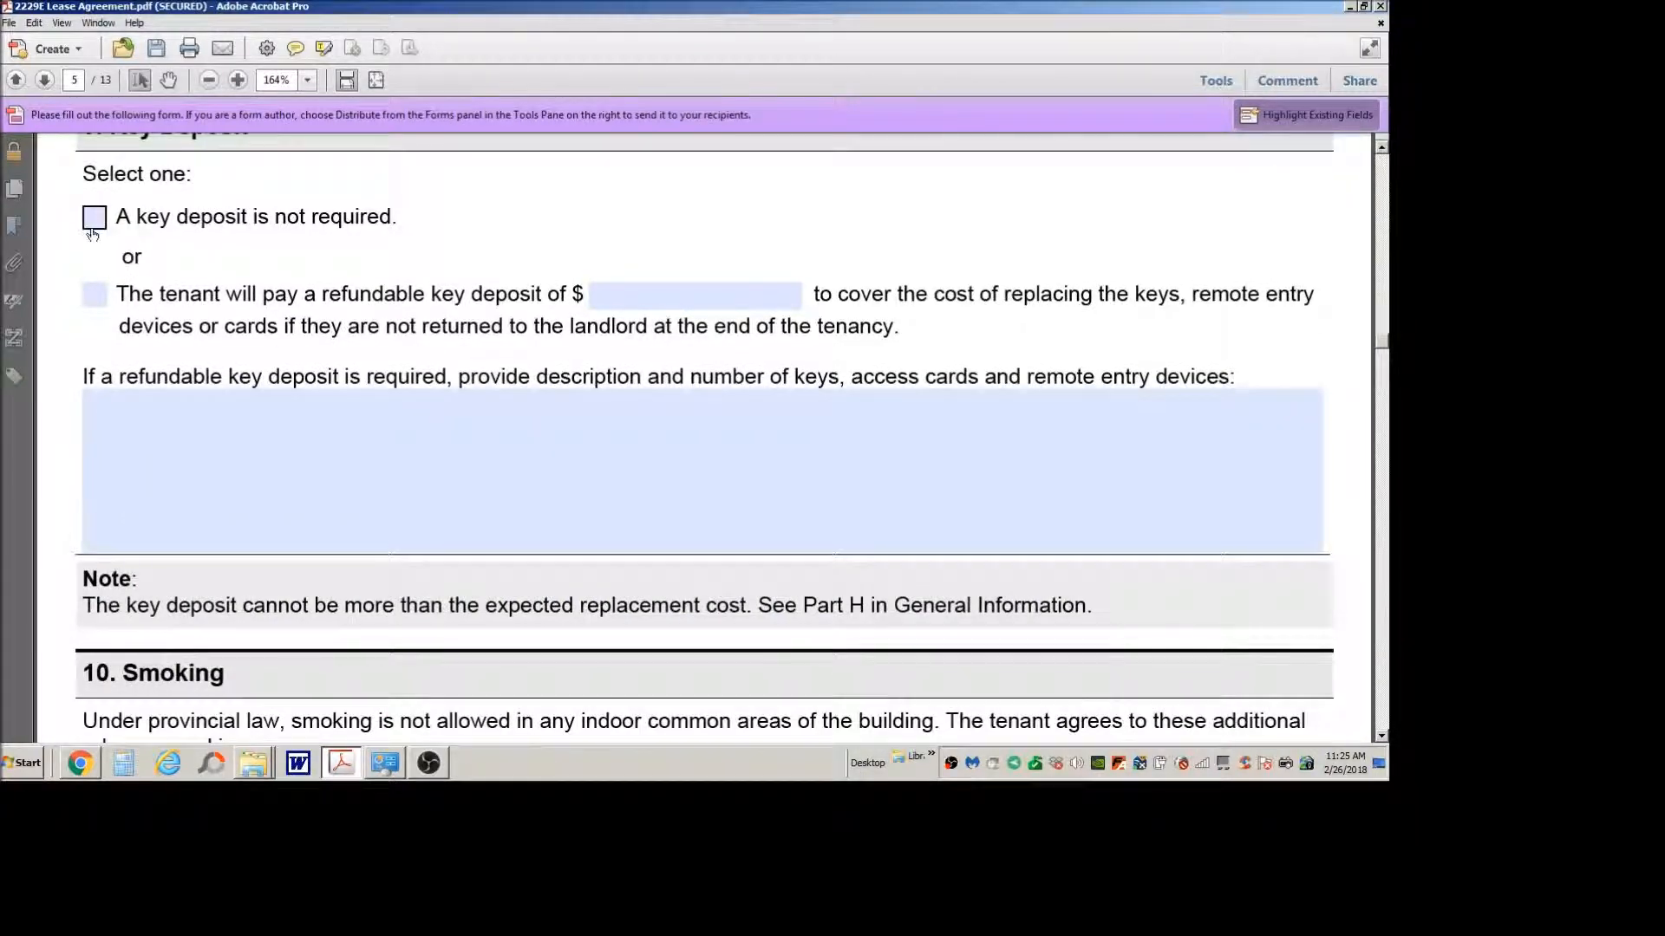
pyautogui.click(95, 218)
pyautogui.click(97, 297)
pyautogui.click(721, 300)
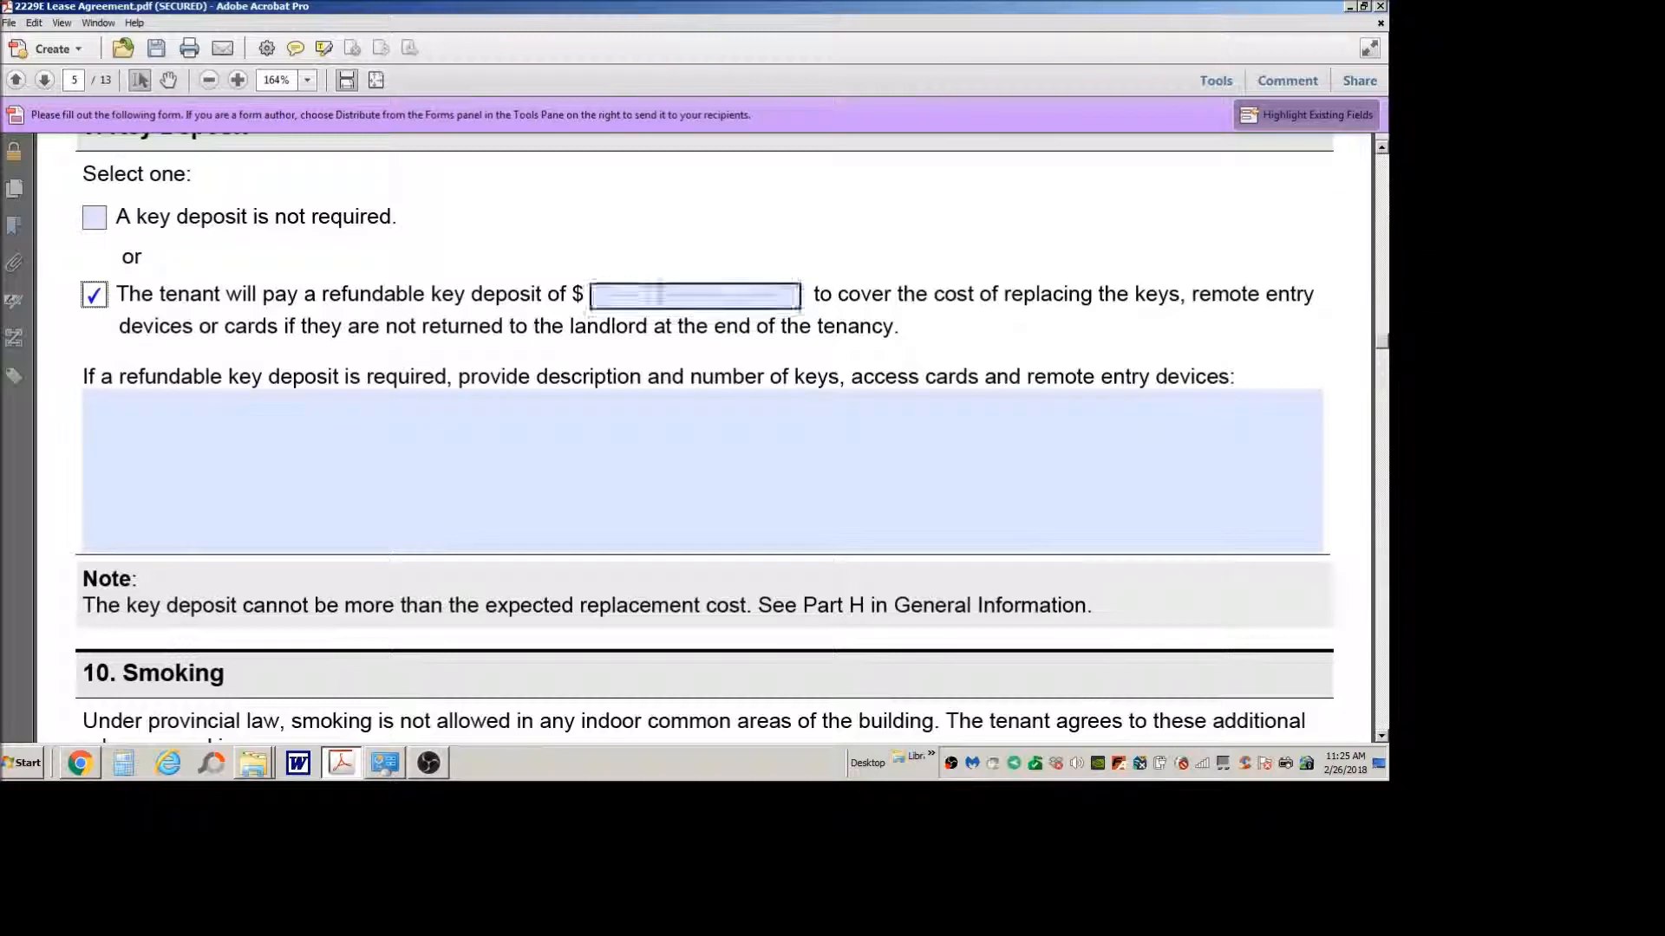
pyautogui.click(721, 299)
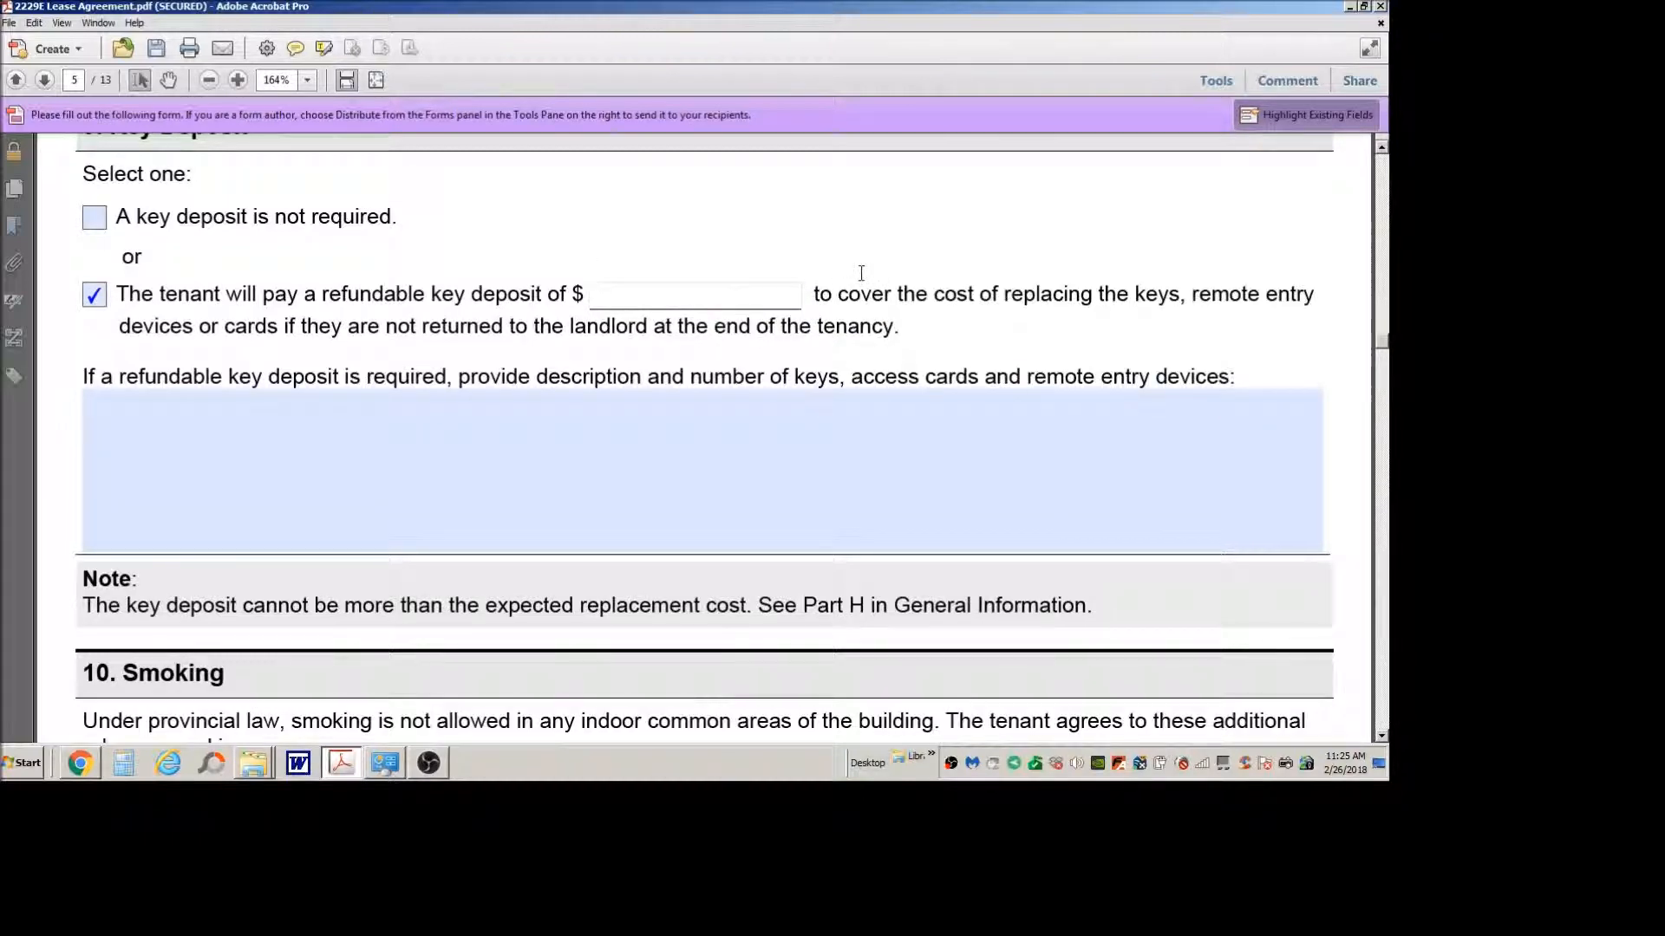
pyautogui.write('59')
pyautogui.click(1077, 352)
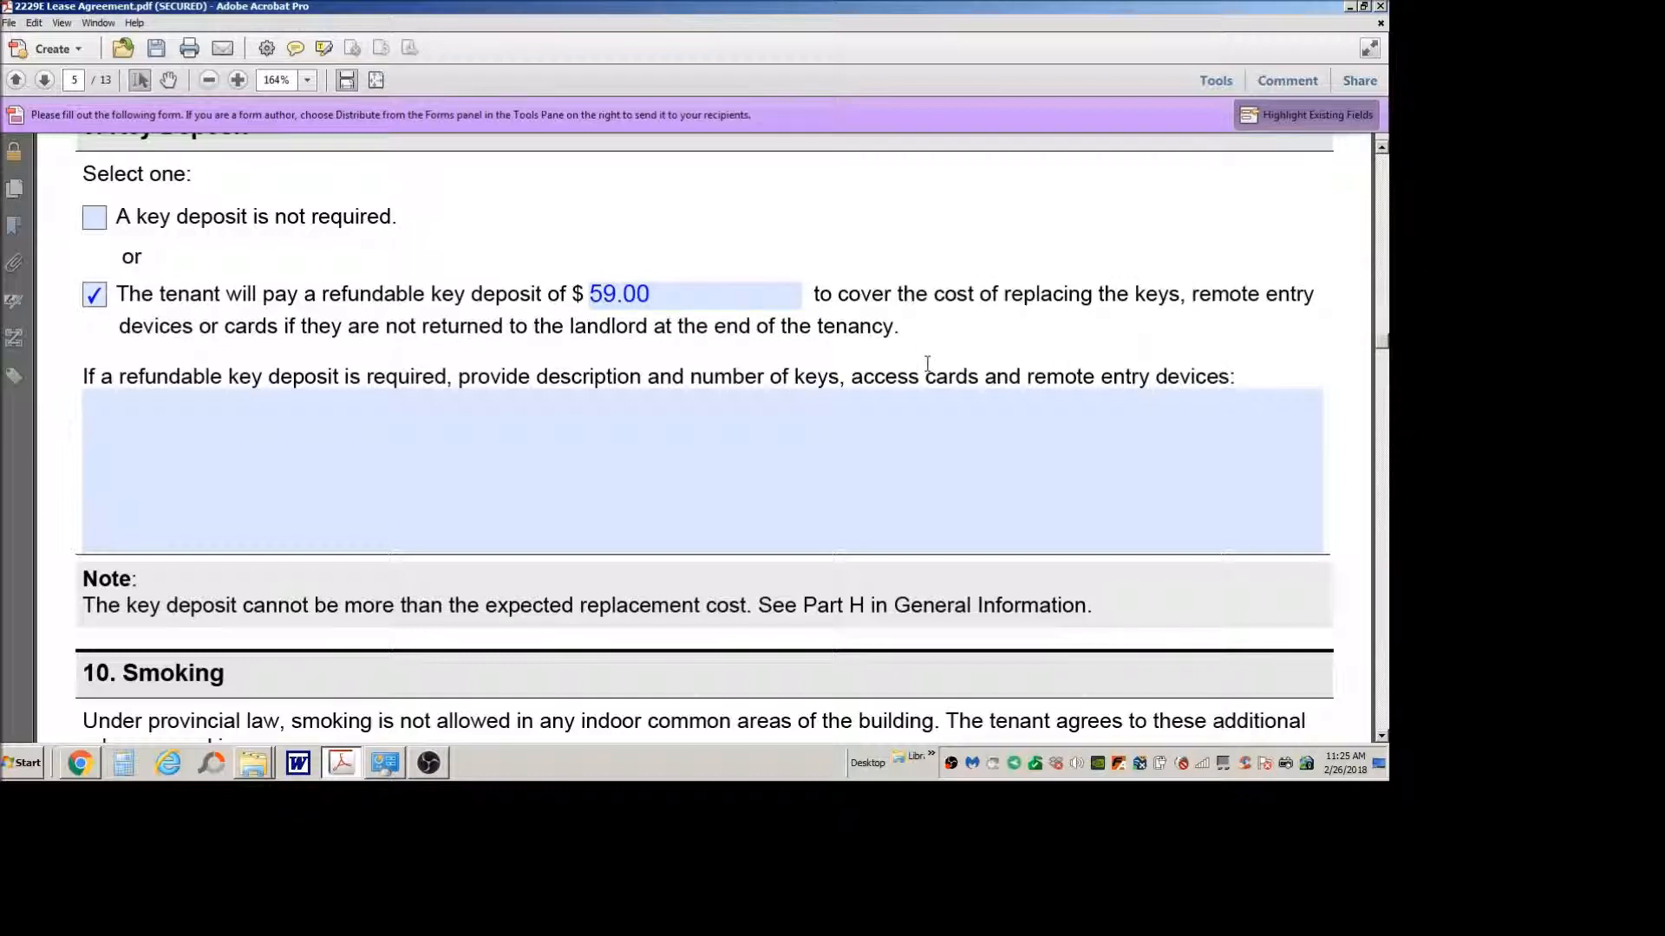
# Step: Change the refundable key deposit amount in section 9 to 259 dollars
pyautogui.click(601, 291)
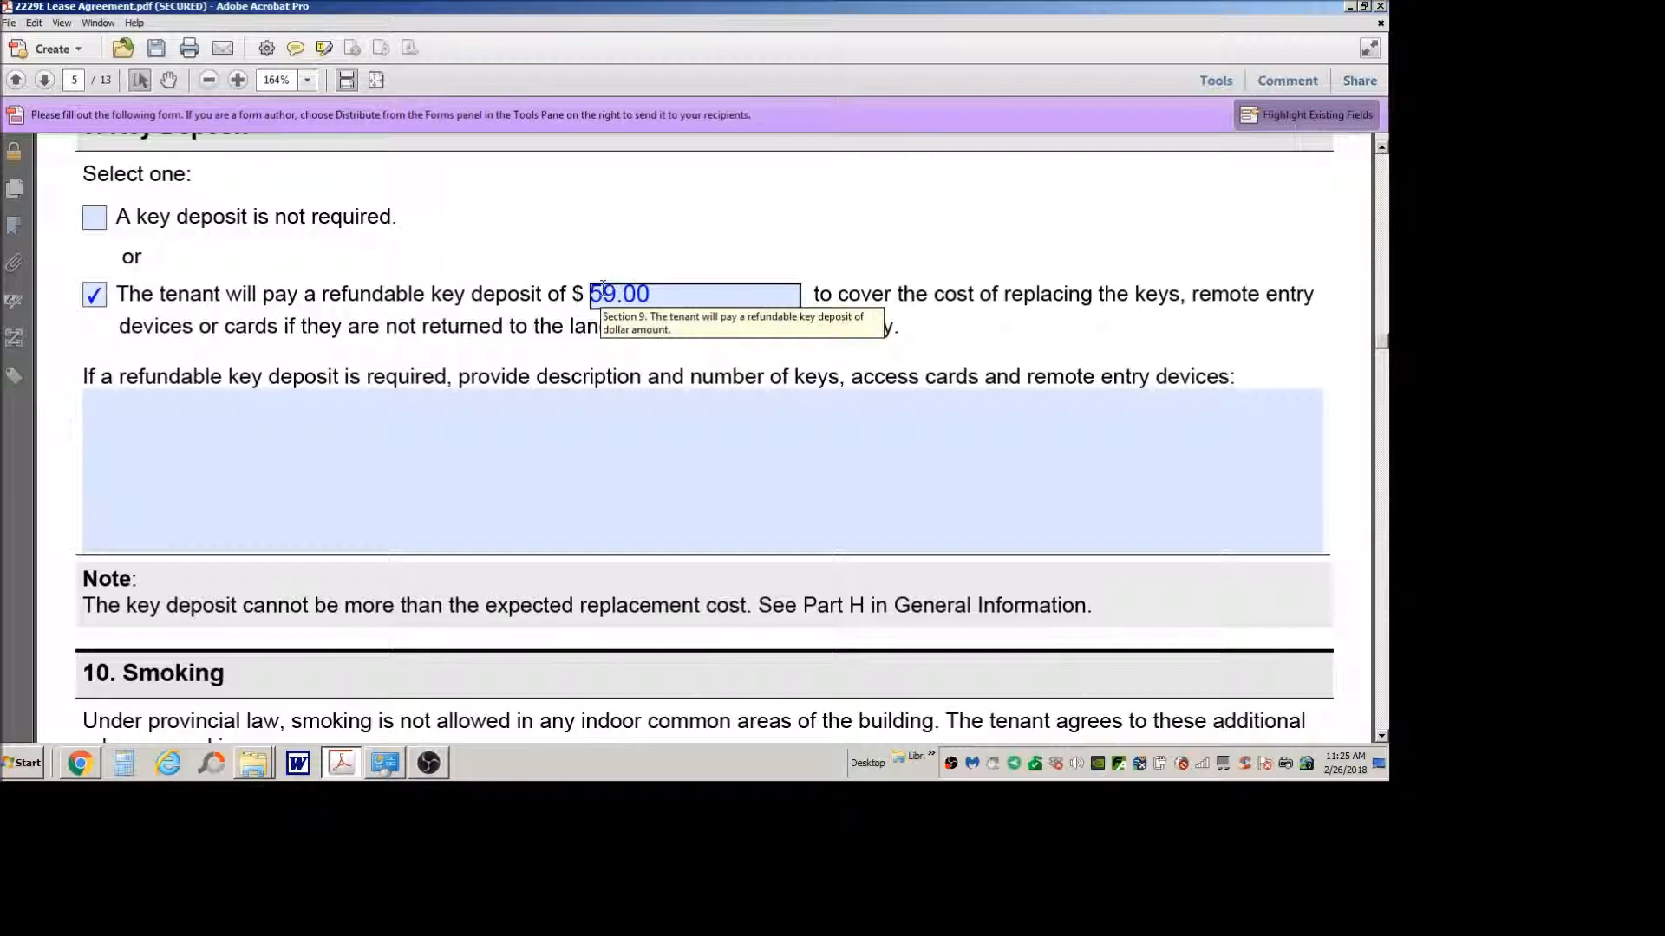
pyautogui.click(603, 292)
pyautogui.press('Home')
pyautogui.write('2')
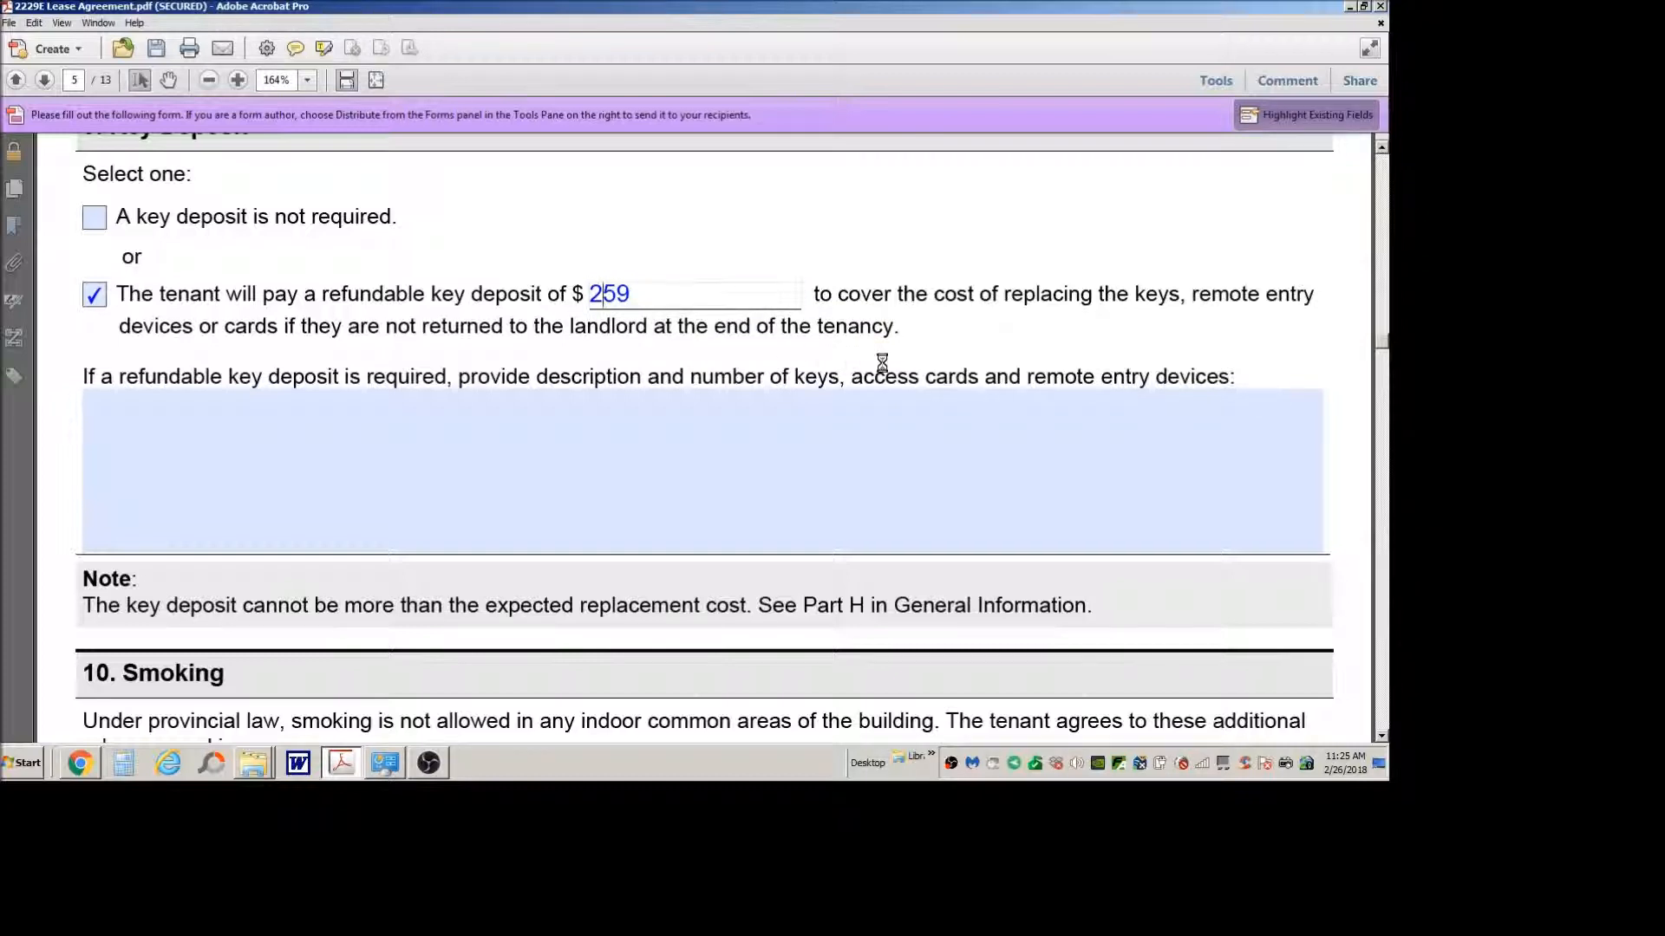
pyautogui.click(1116, 384)
# Step: Read the key deposit note and section 10, Smoking, including its rule options, description area and Human Rights Code note
pyautogui.scroll(-3, 1115, 392)
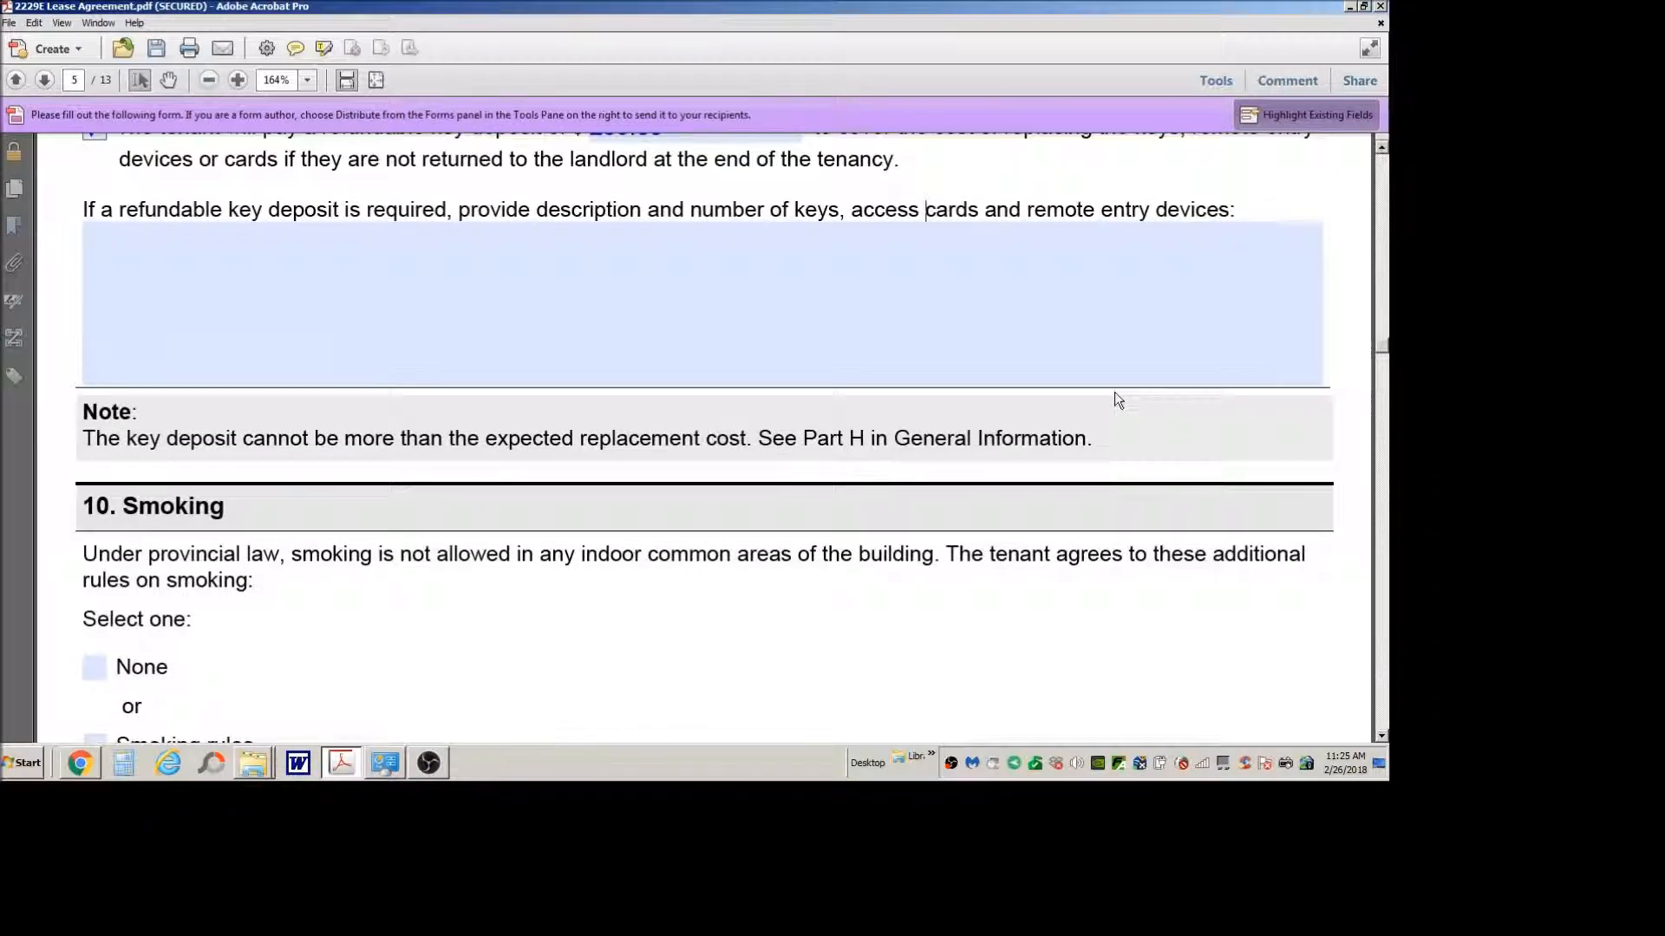
pyautogui.scroll(-2, 1111, 394)
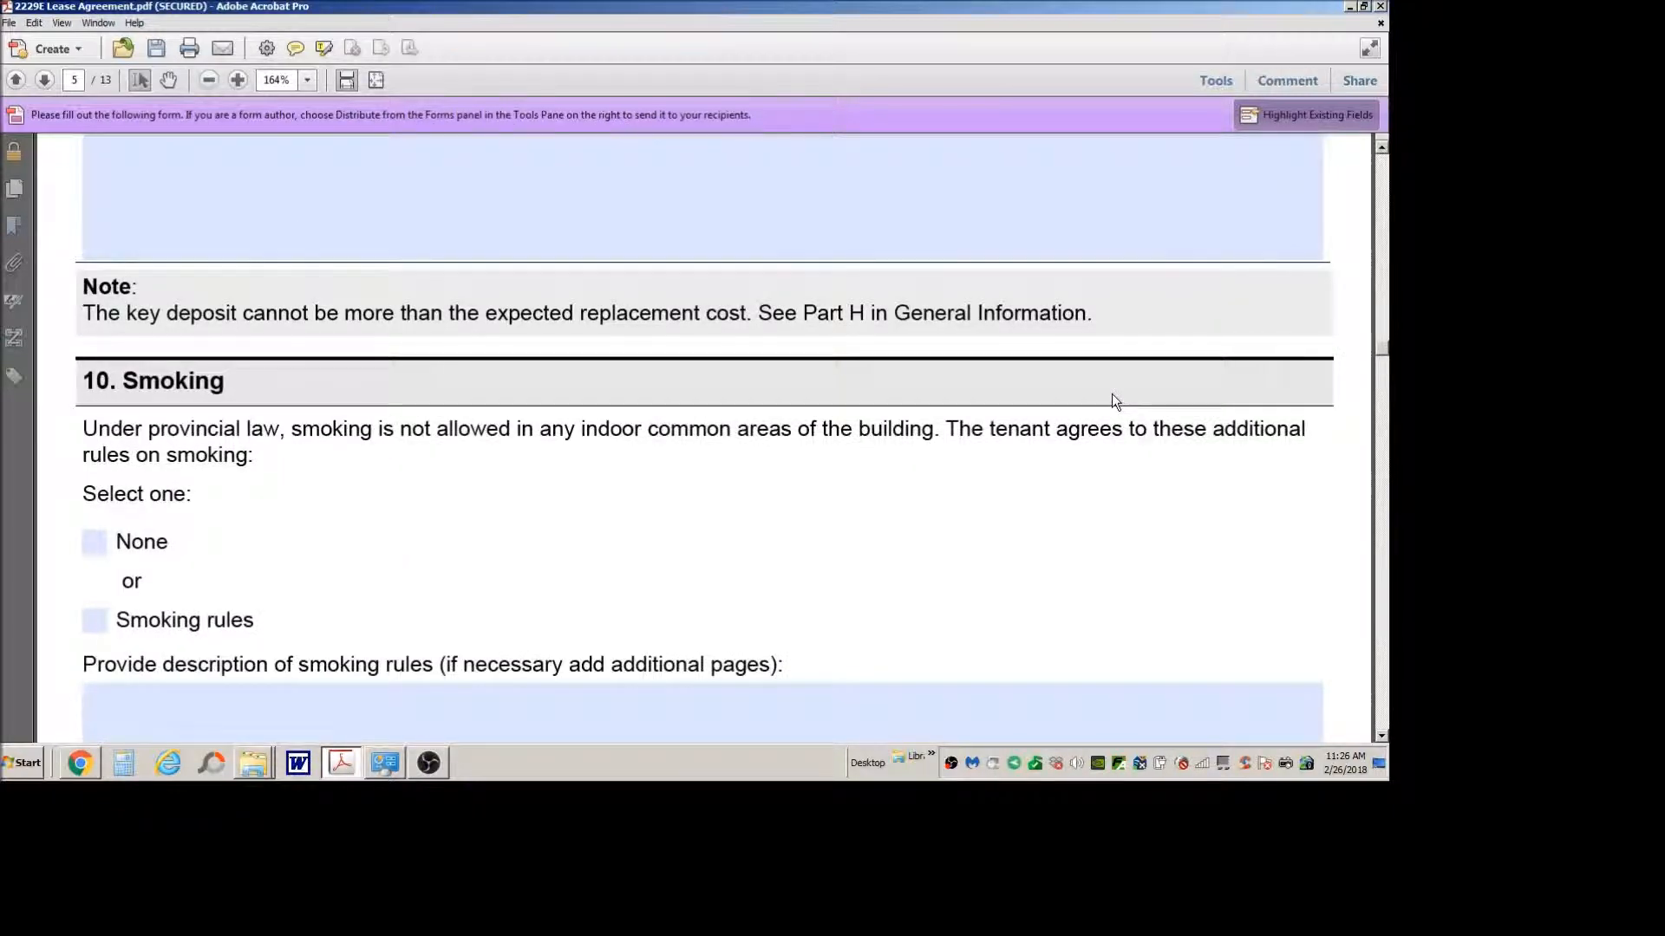
pyautogui.scroll(-3, 1111, 394)
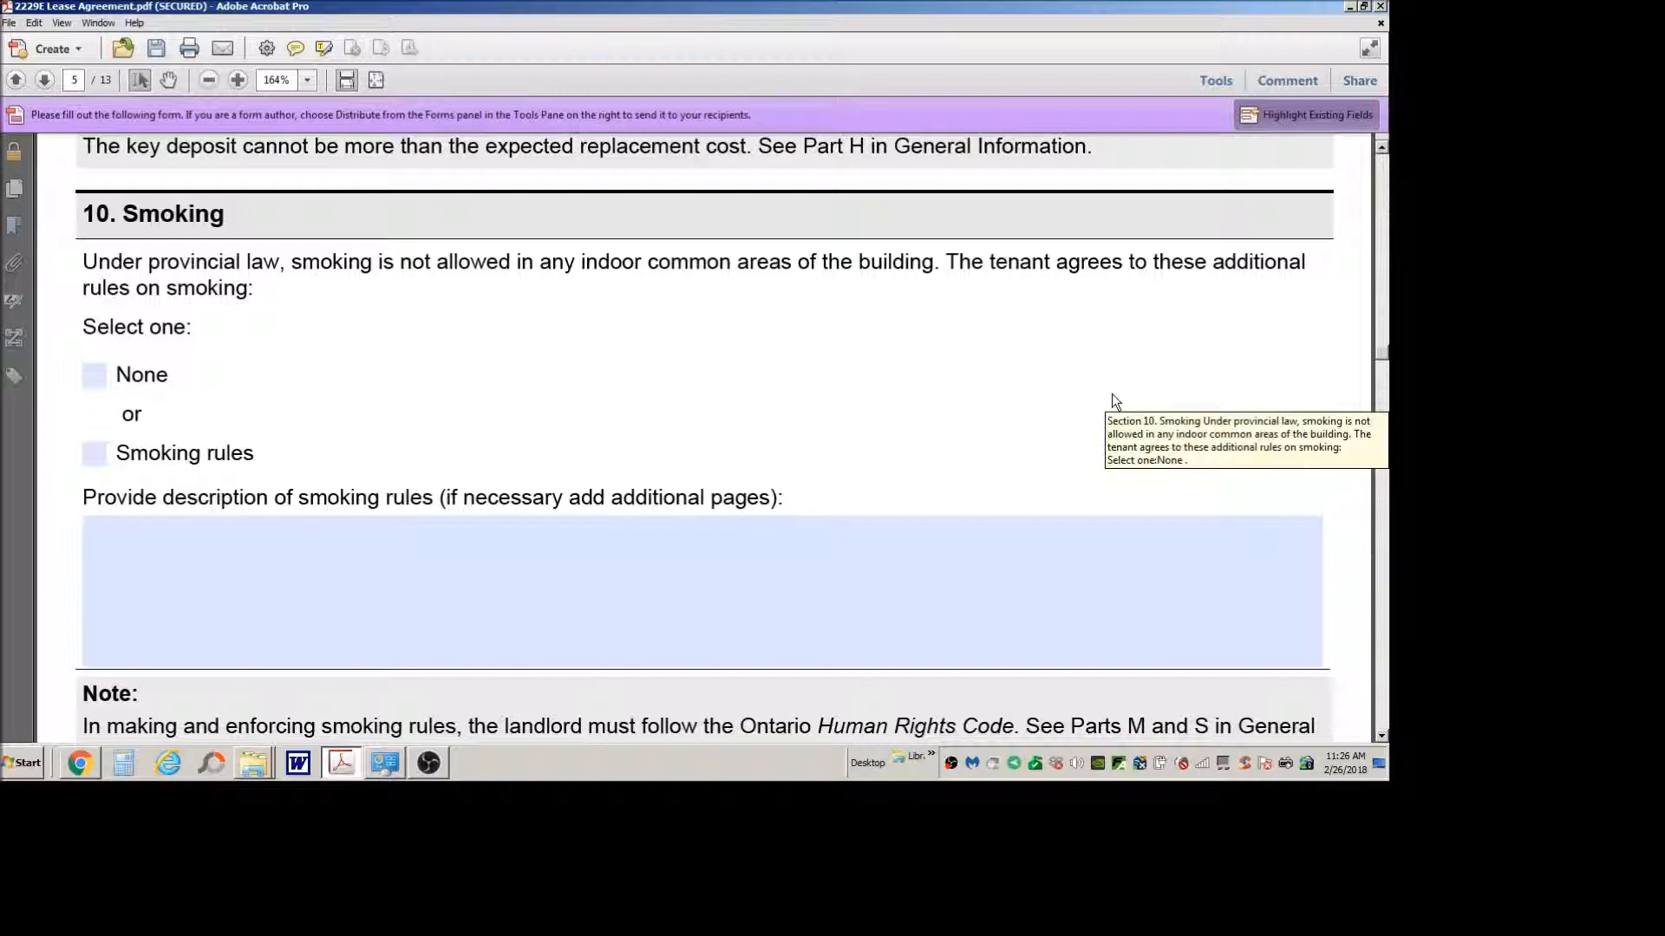
pyautogui.scroll(-2, 997, 390)
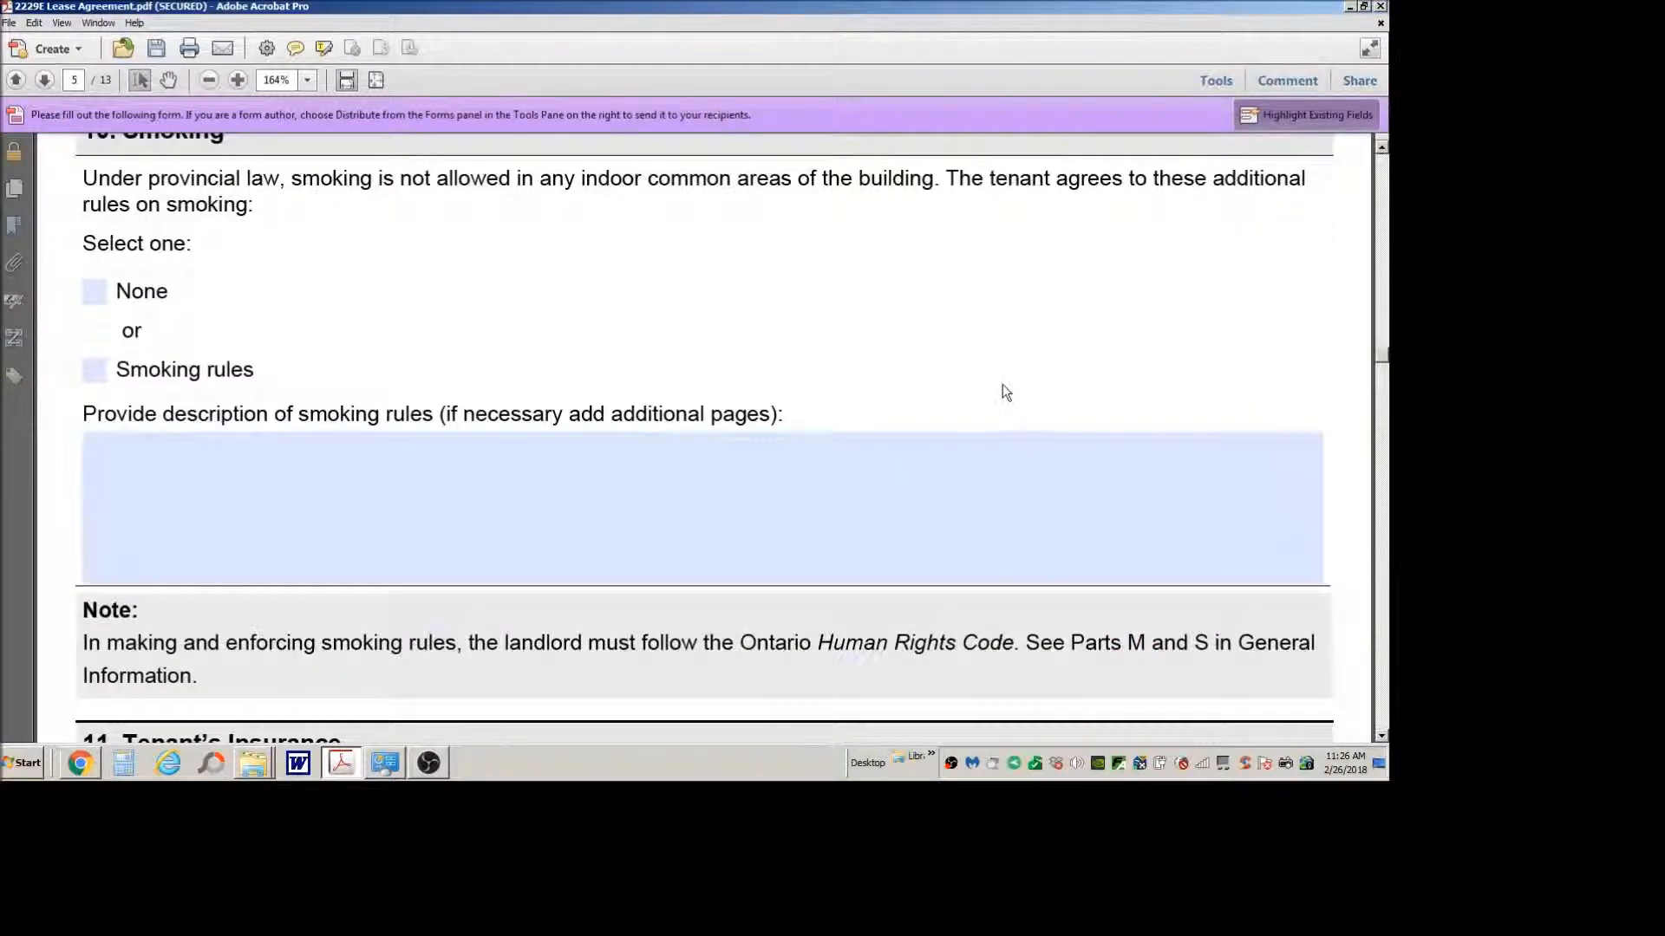
pyautogui.scroll(2, 1002, 390)
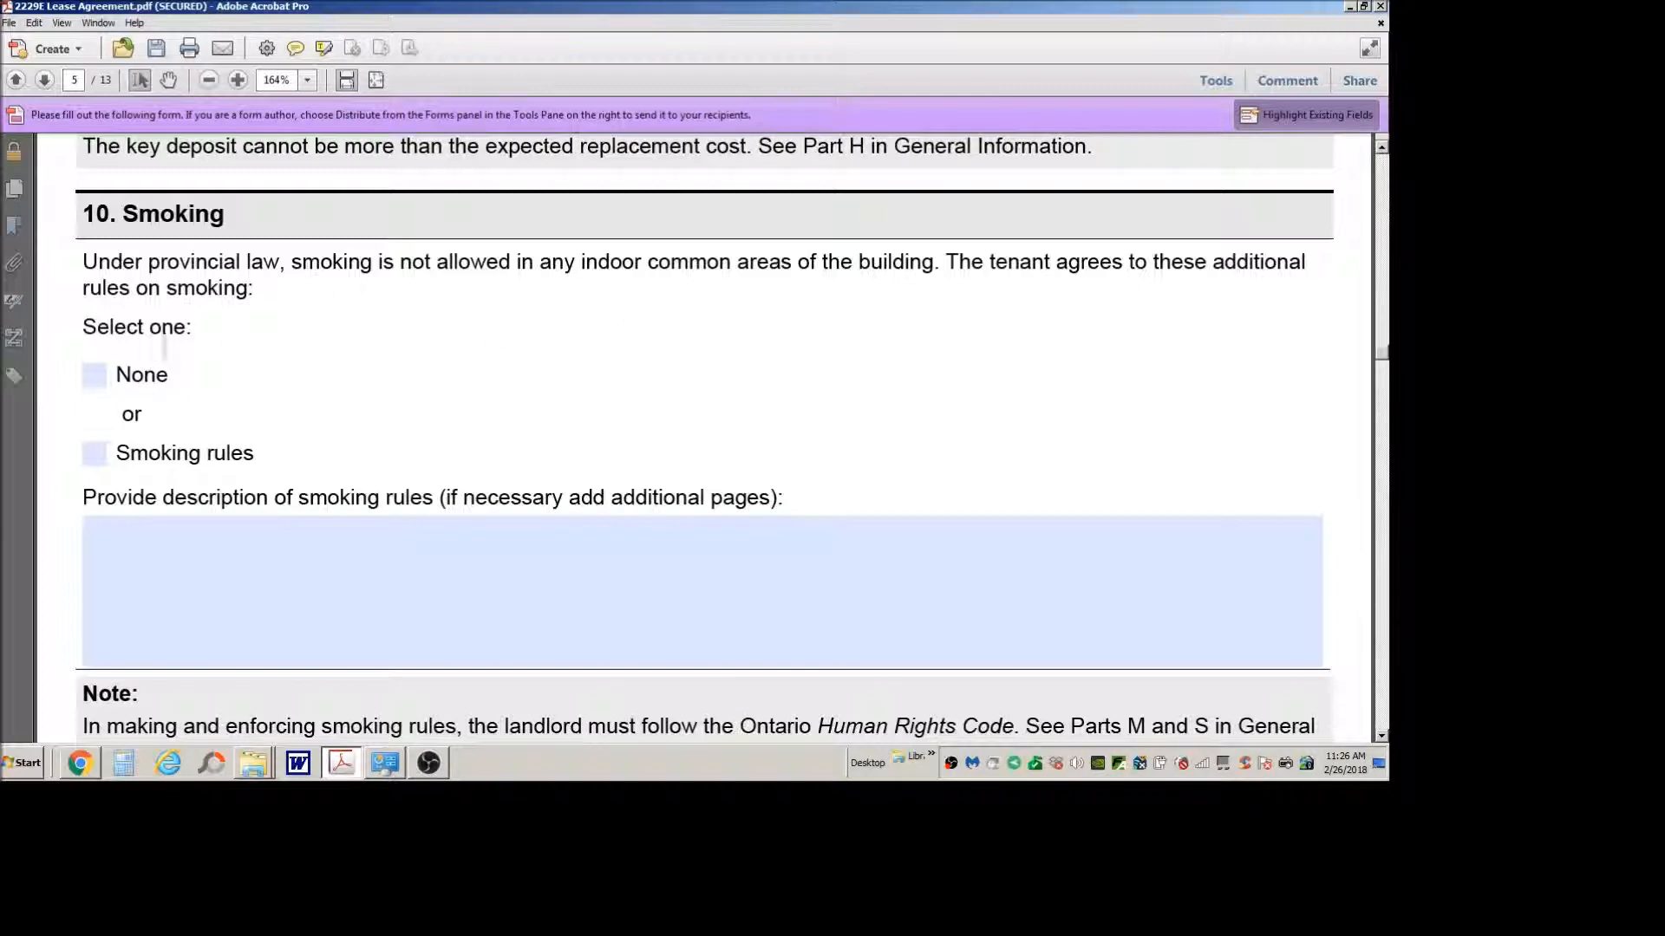
pyautogui.moveTo(238, 219); pyautogui.dragTo(143, 264)
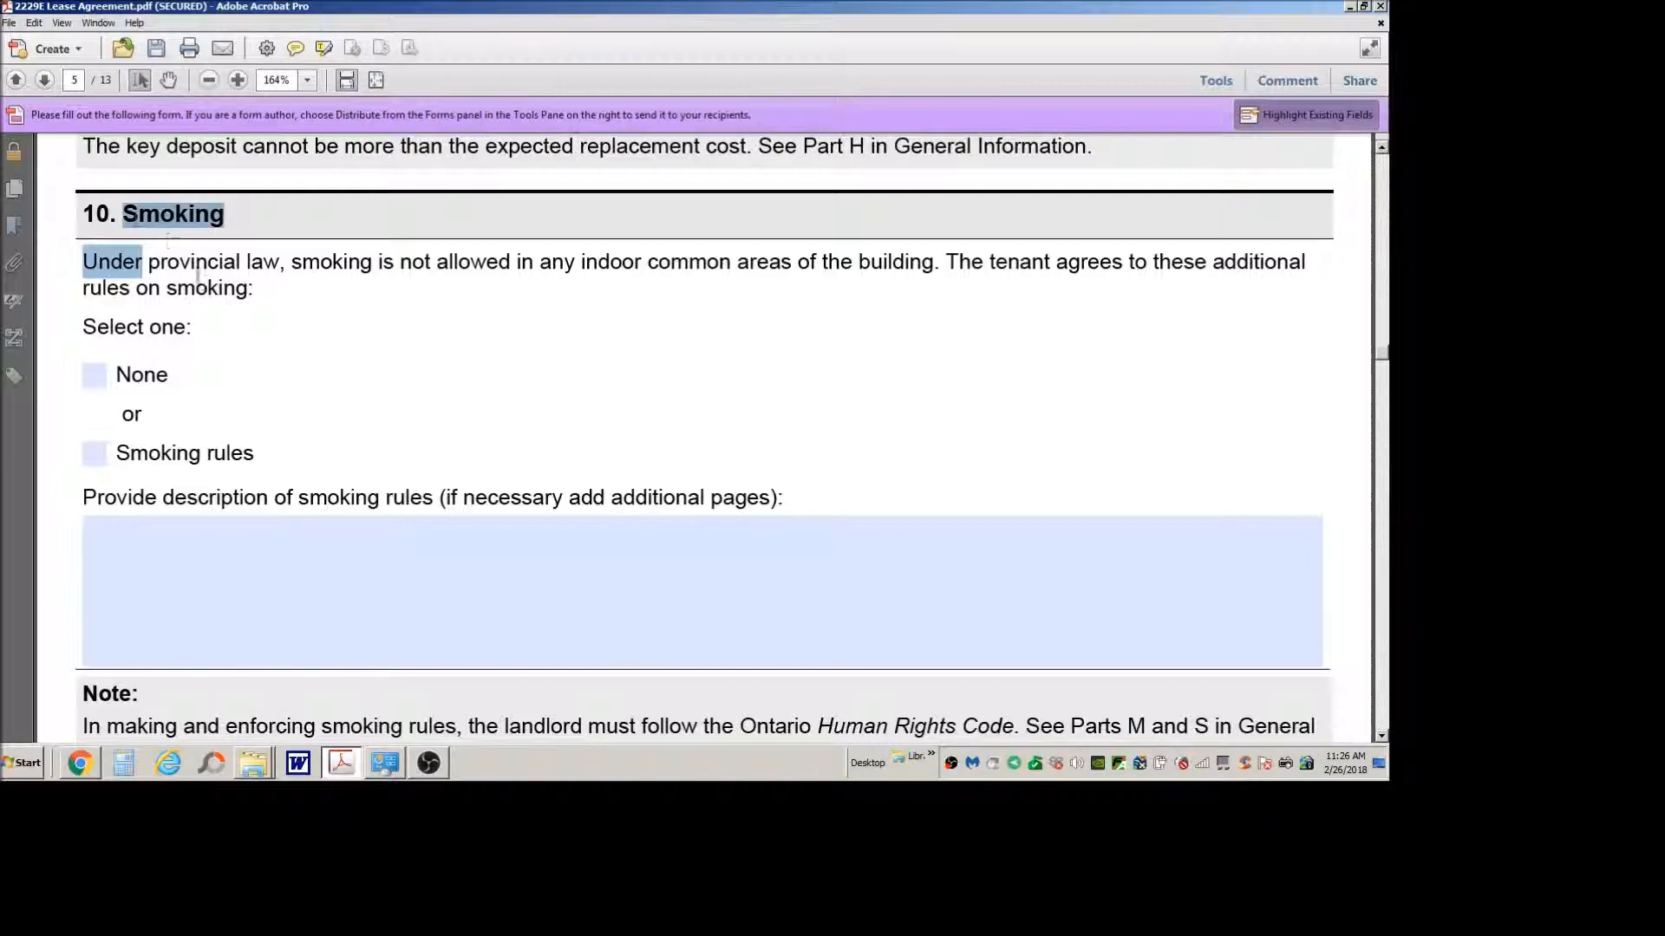
pyautogui.click(213, 291)
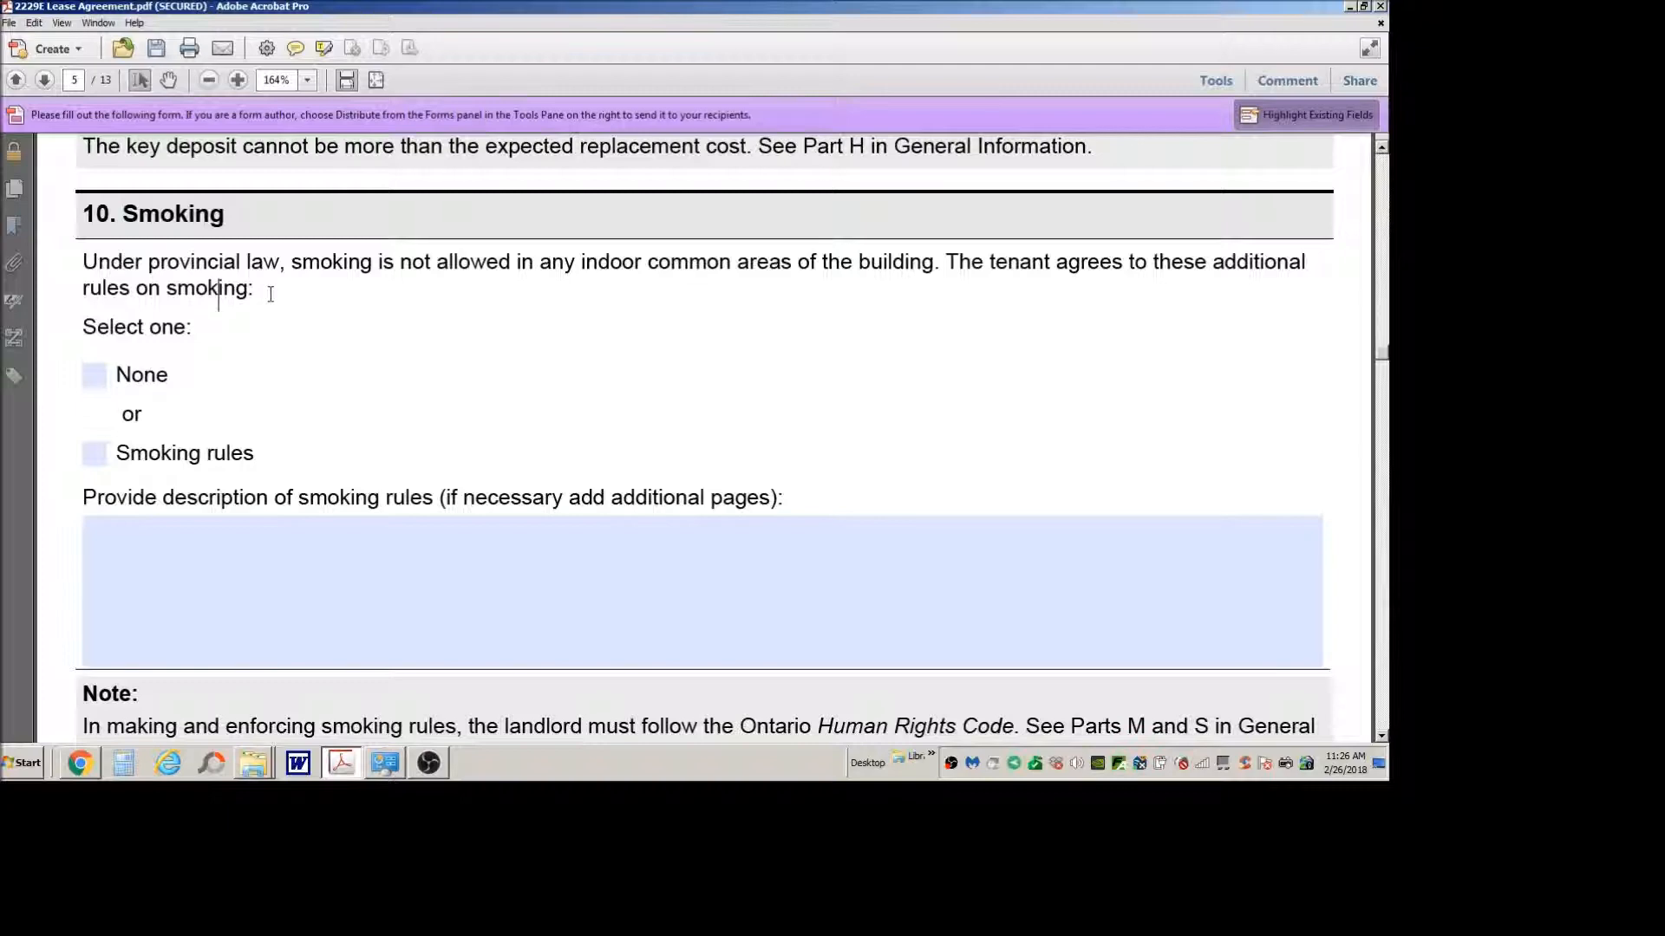
pyautogui.scroll(-3, 387, 397)
pyautogui.scroll(3, 386, 406)
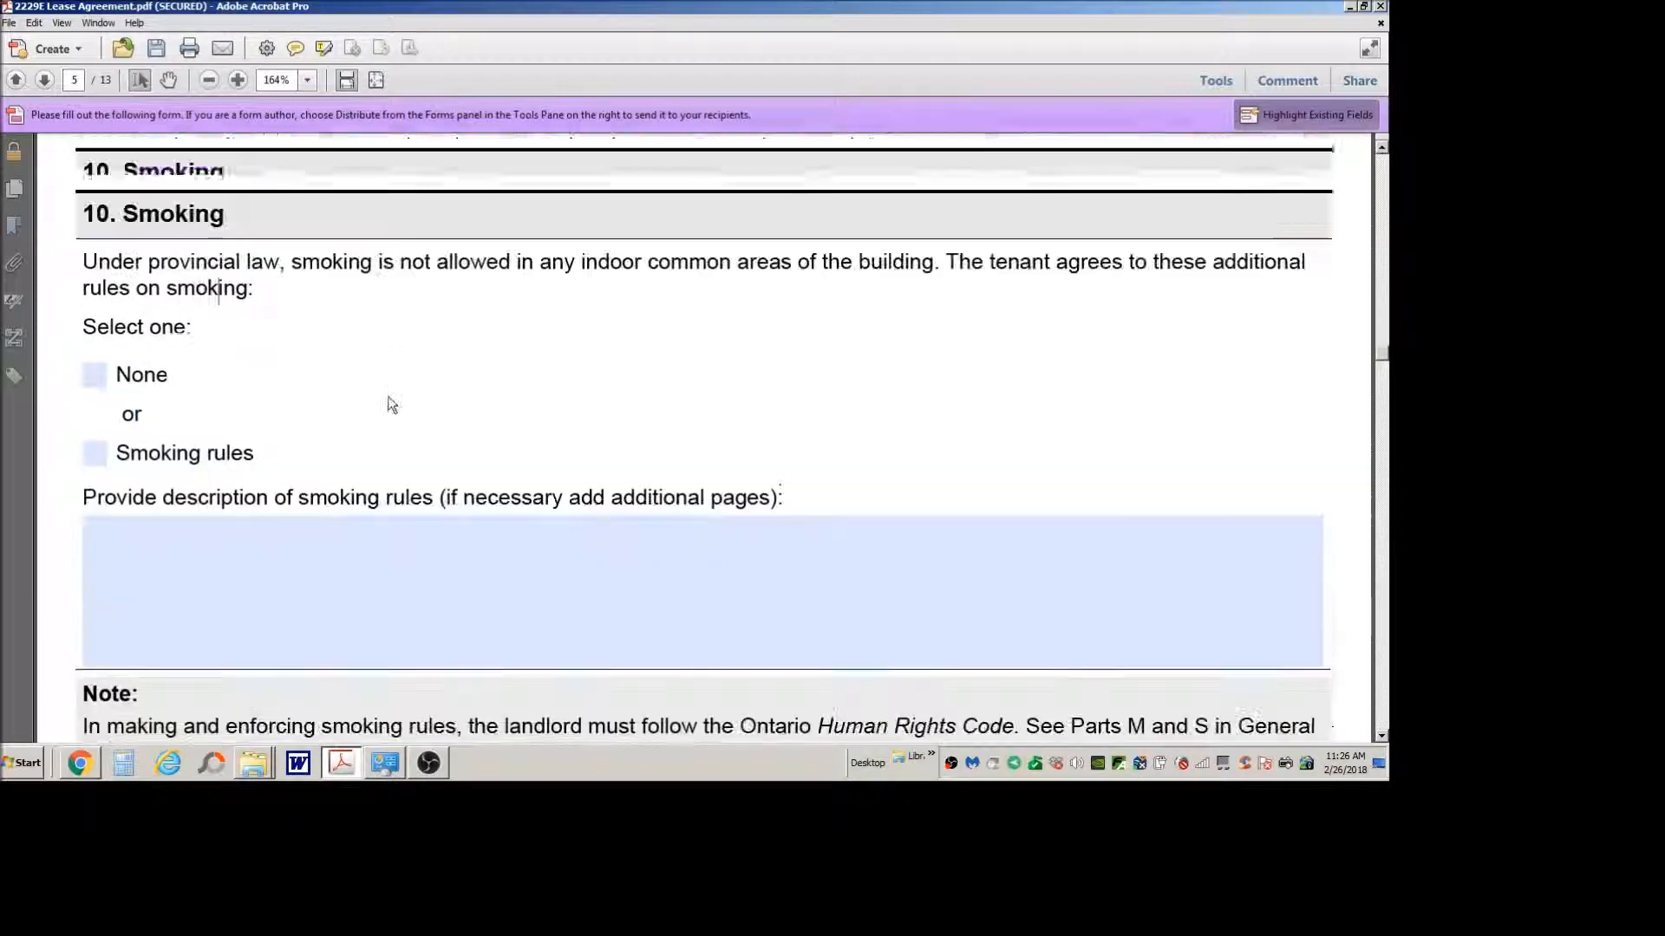
# Step: Select the option in section 11, Tenant's Insurance, requiring the tenant to have liability insurance at all times
pyautogui.scroll(-12, 390, 406)
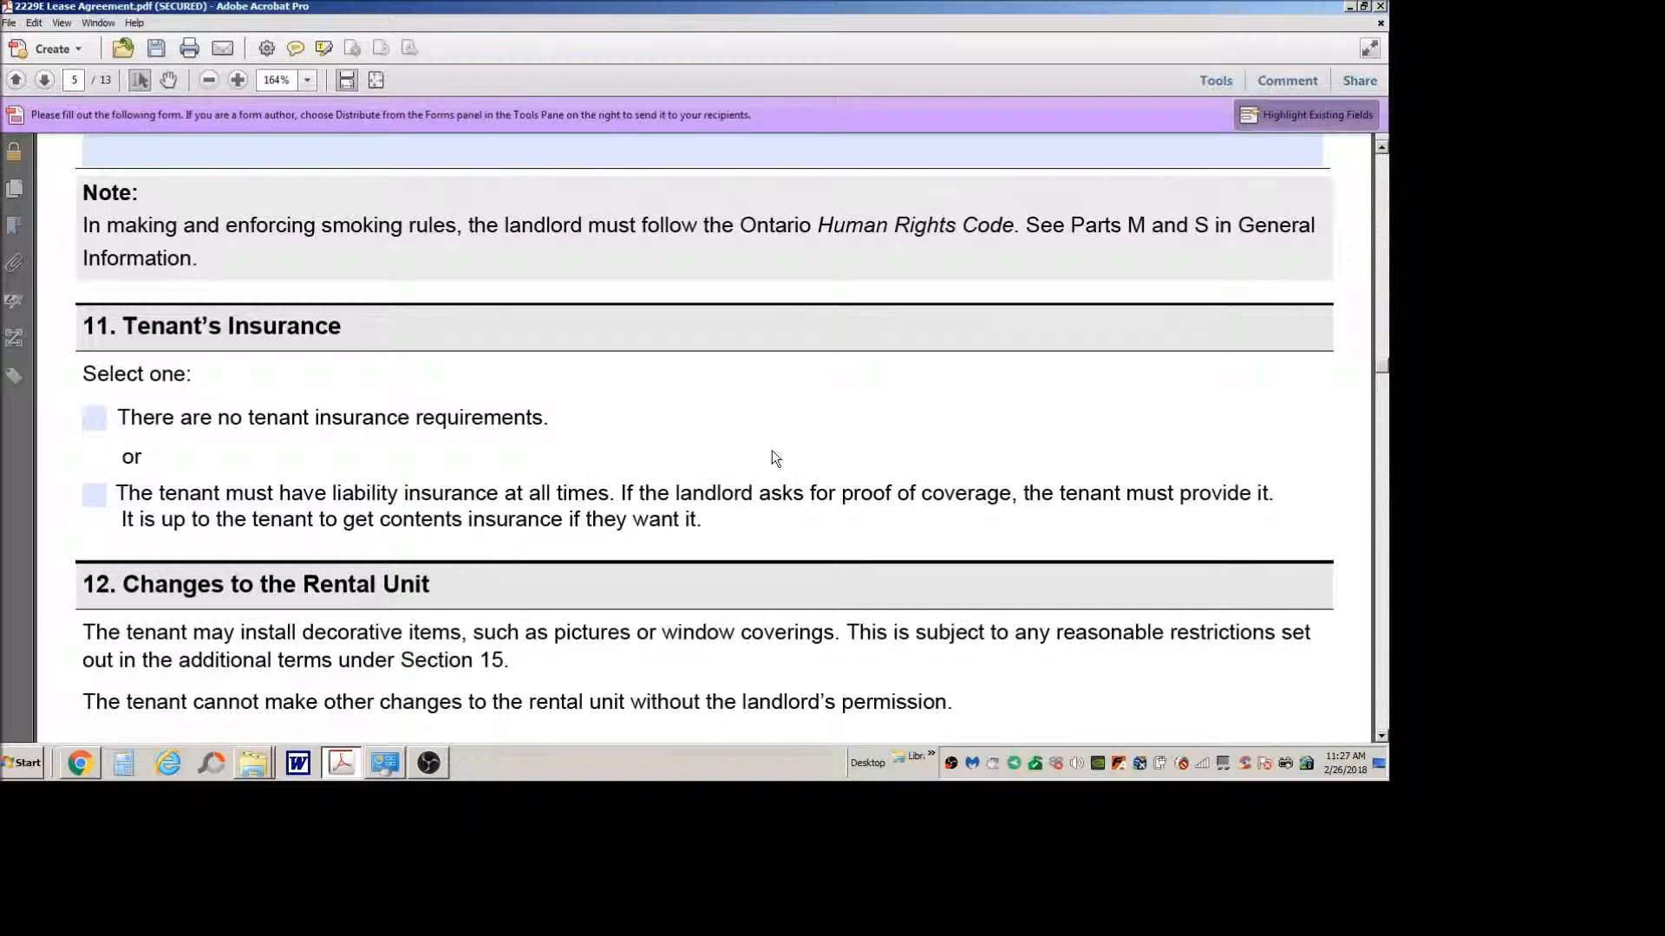
pyautogui.click(97, 494)
pyautogui.scroll(-2, 584, 413)
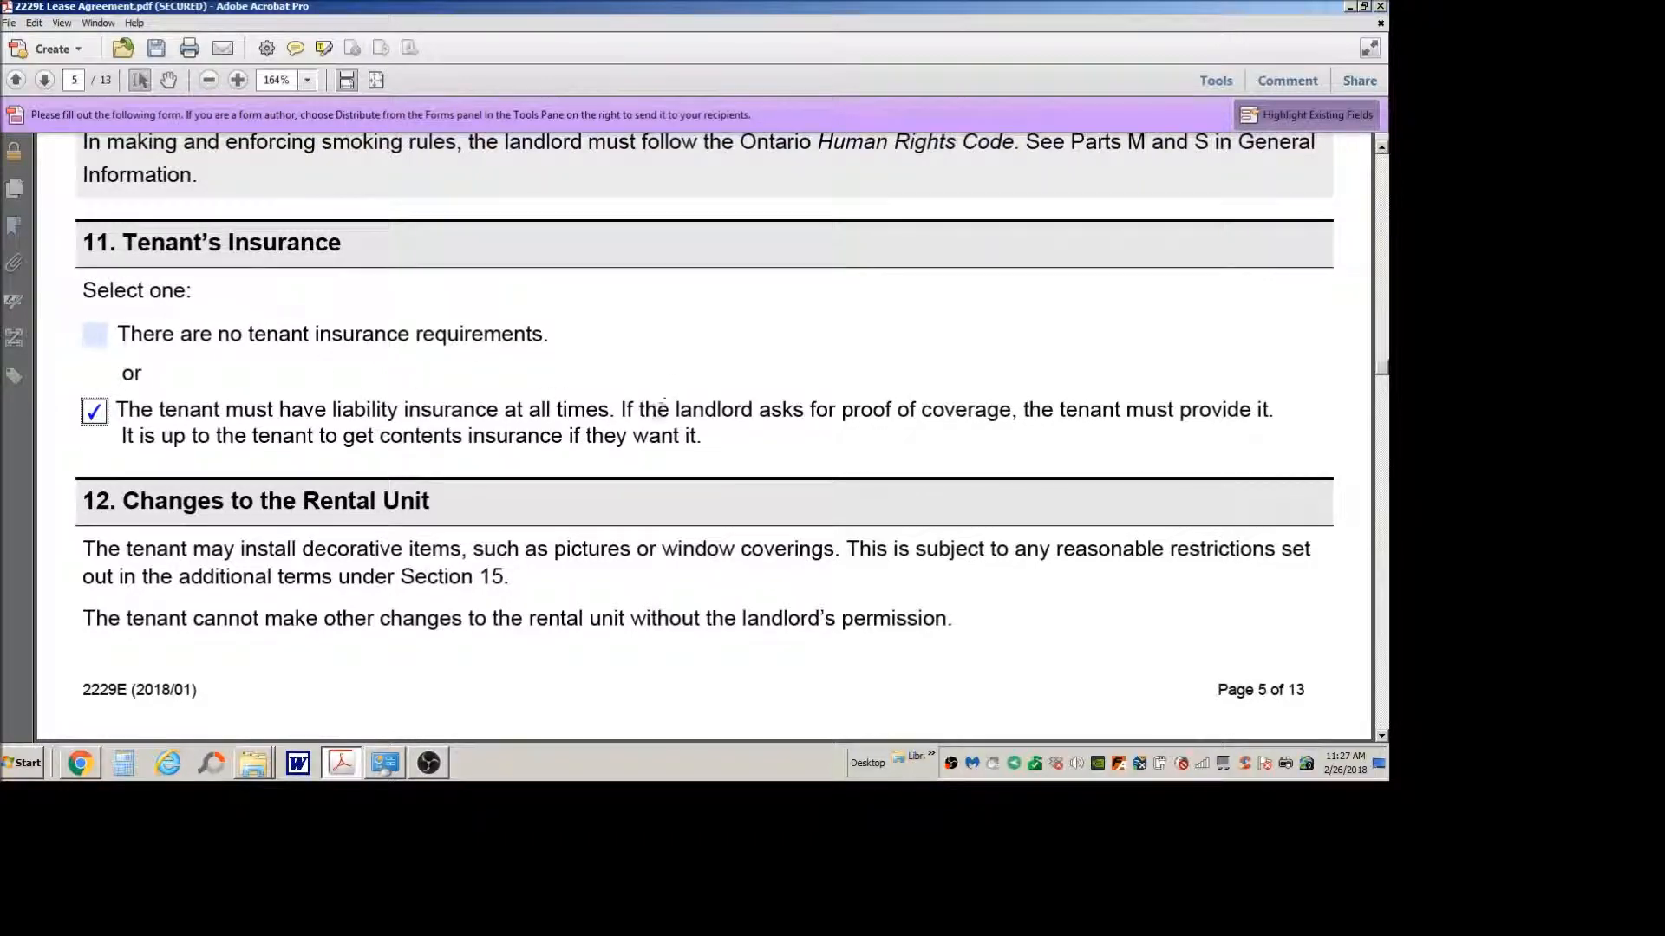
# Step: Read sections 12 to 14 on changes to the rental unit, maintenance and repairs, and assignment and subletting
pyautogui.scroll(-4, 665, 406)
pyautogui.scroll(-3, 652, 412)
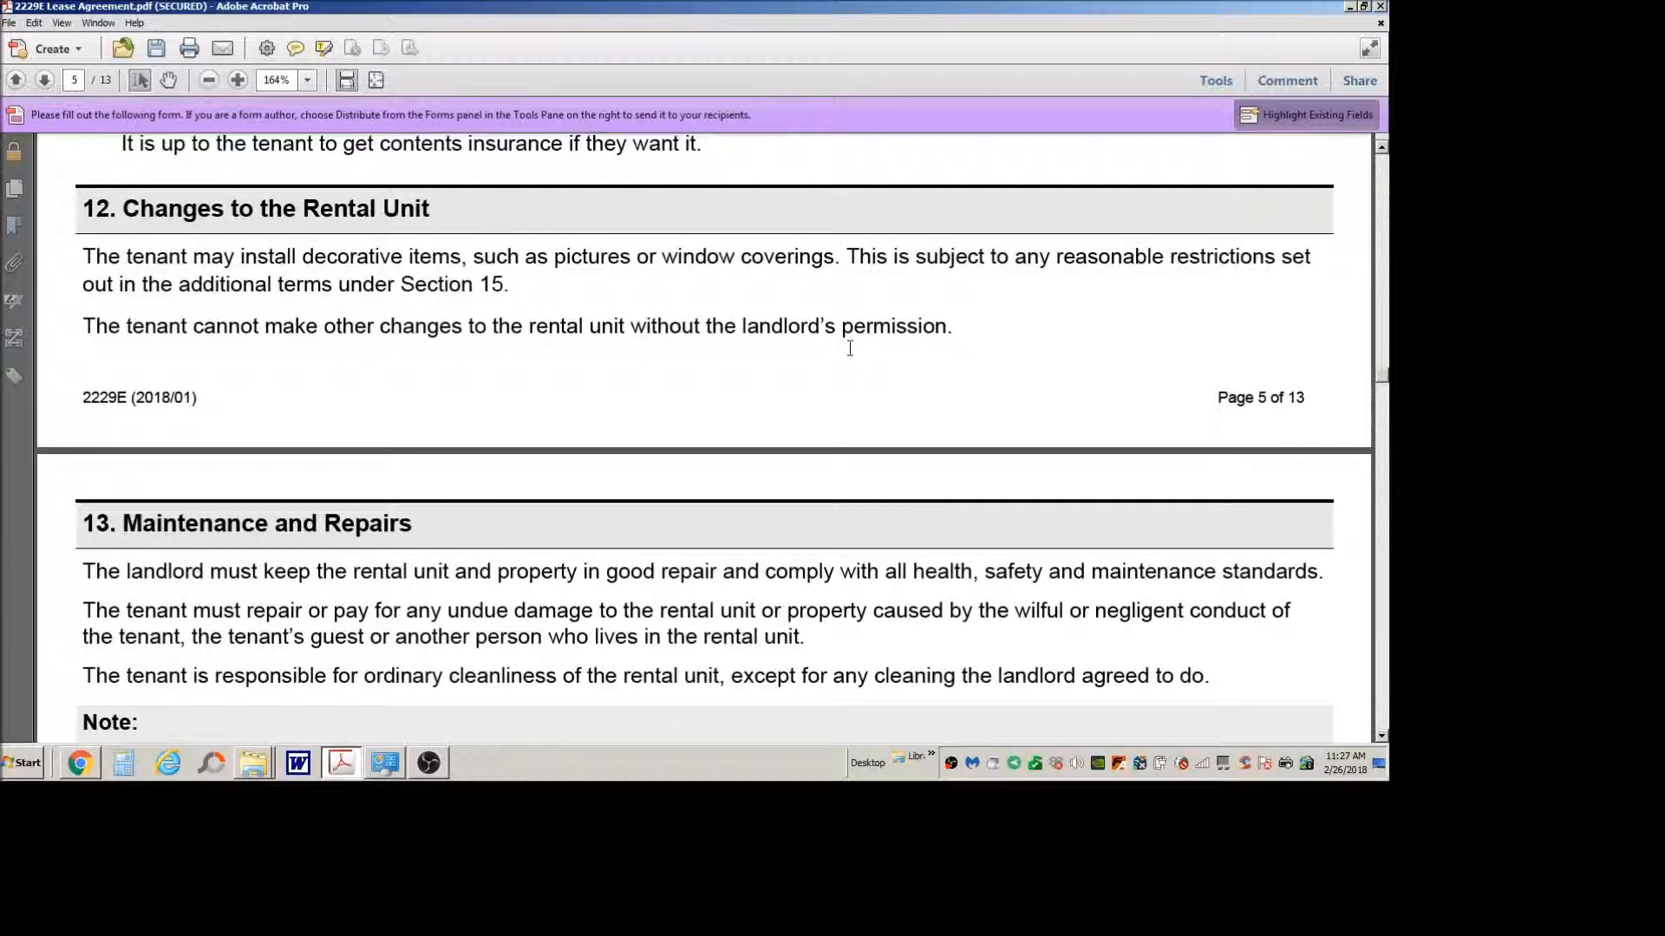
pyautogui.scroll(-3, 733, 290)
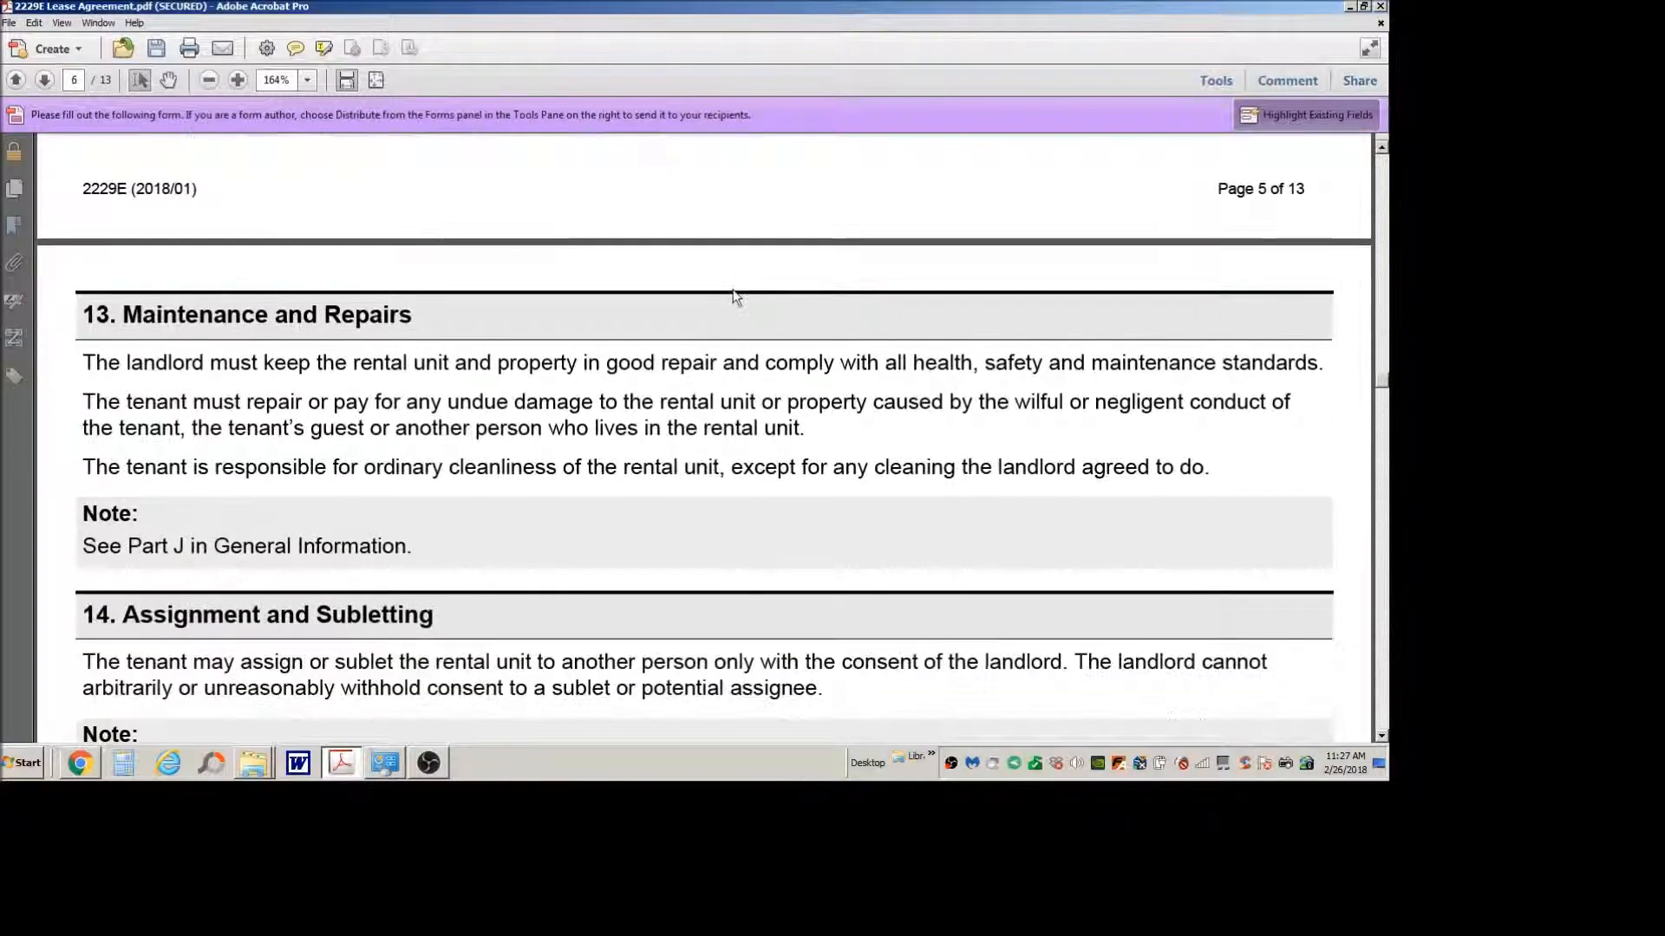
pyautogui.scroll(-2, 661, 428)
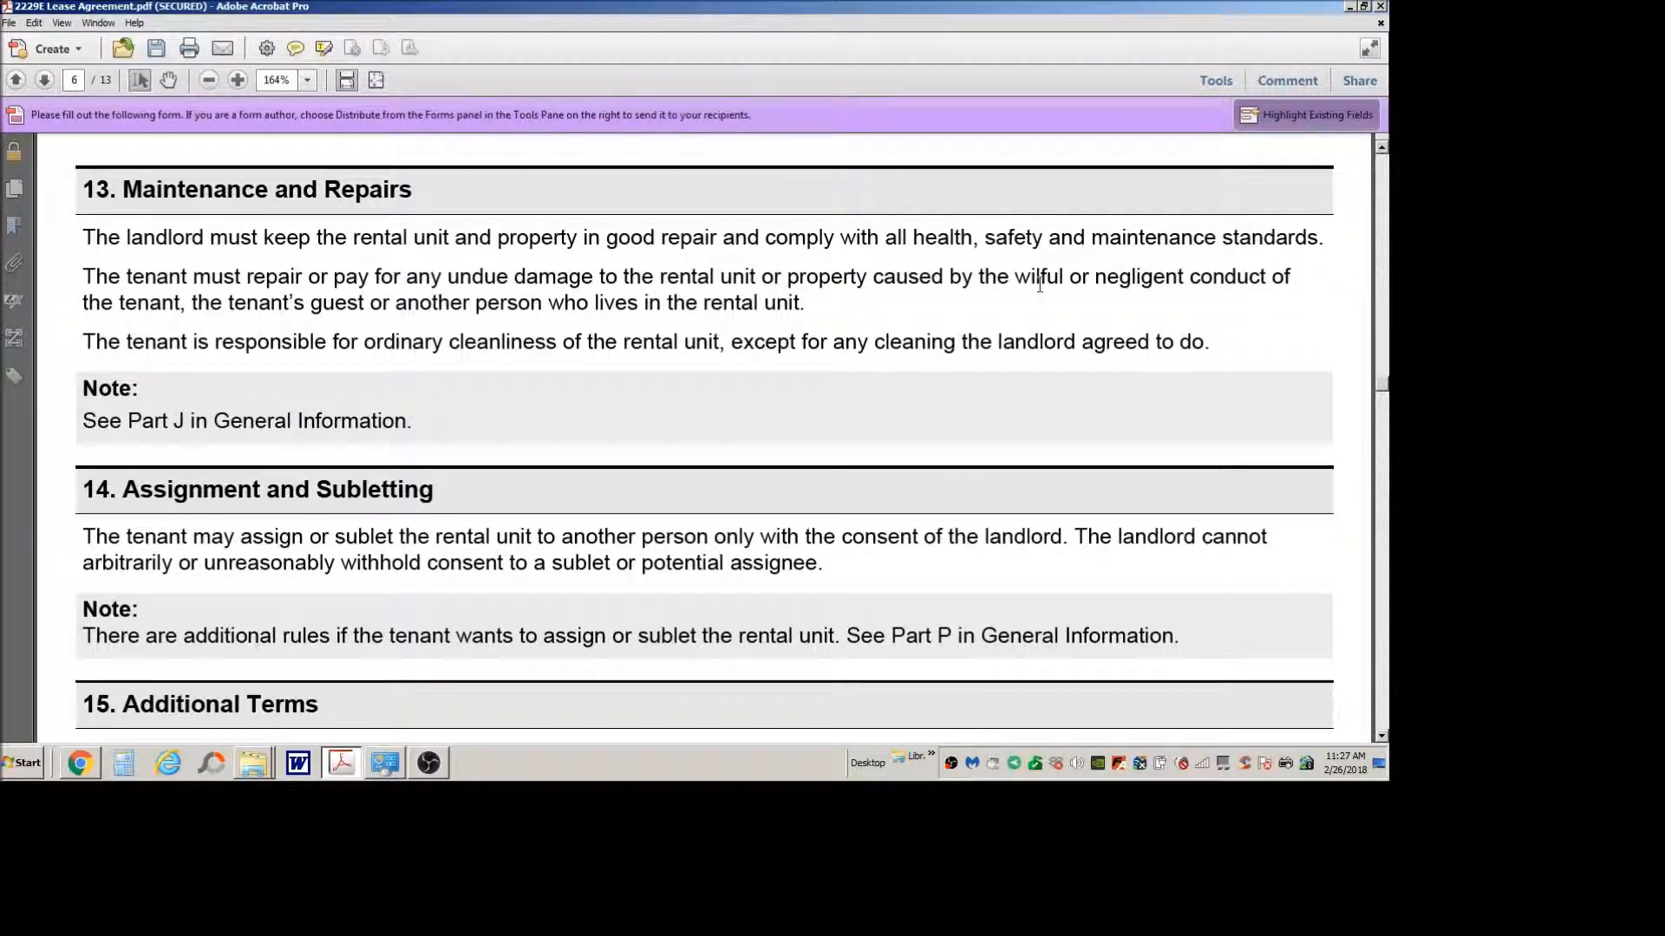
pyautogui.scroll(-3, 923, 322)
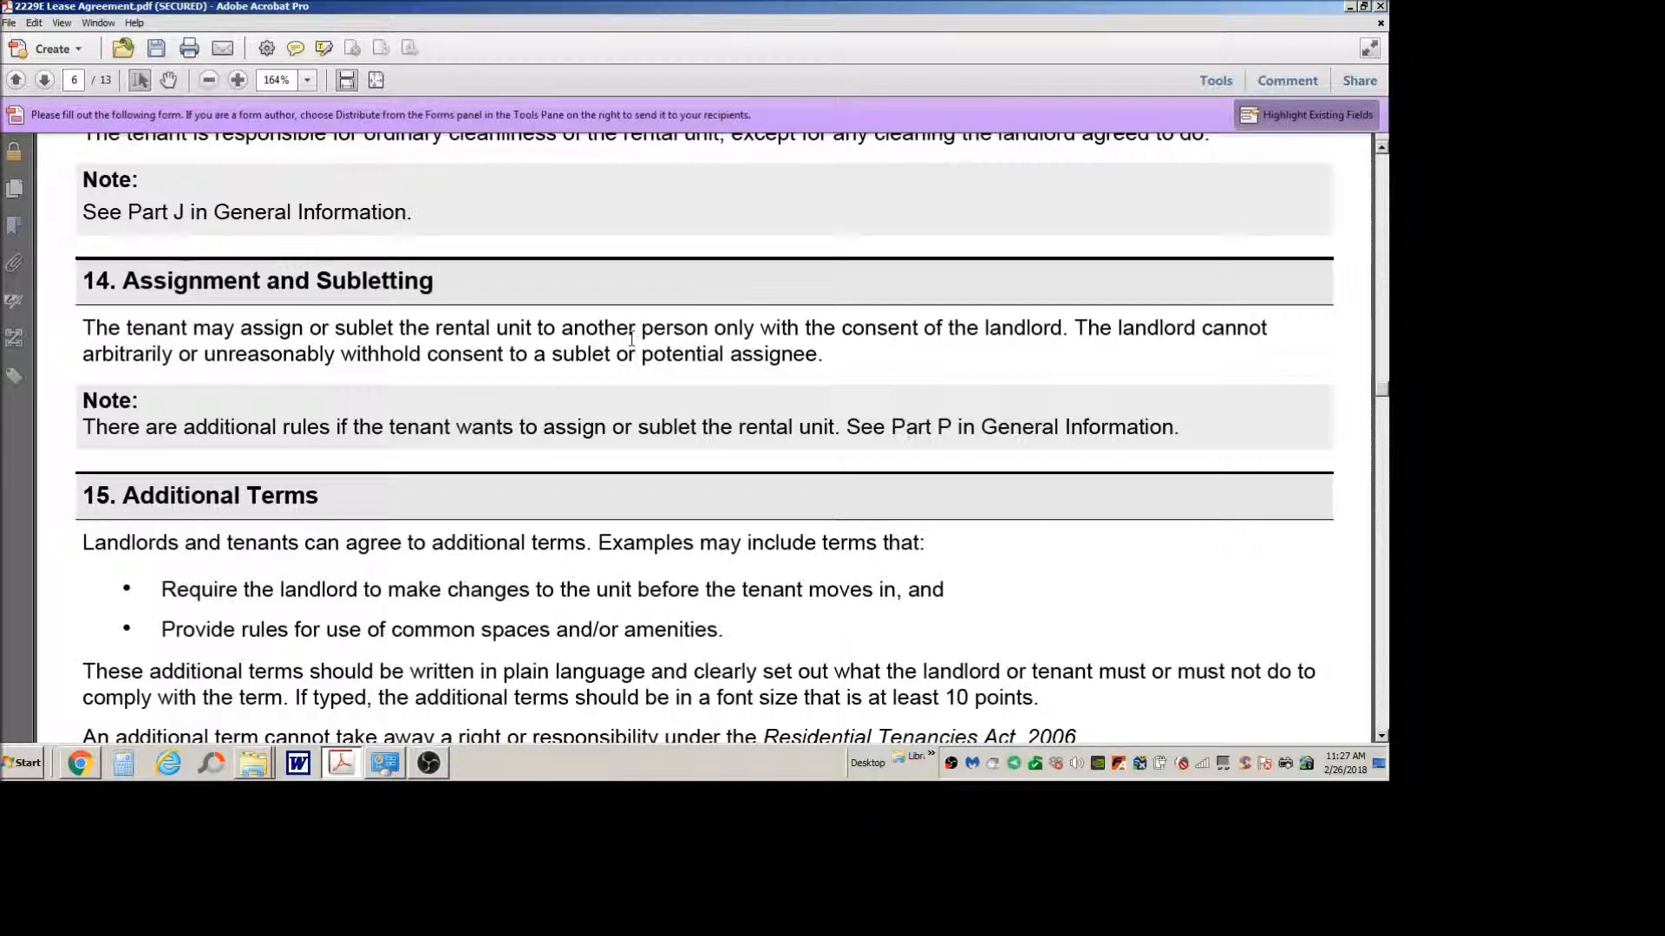
pyautogui.scroll(-5, 632, 338)
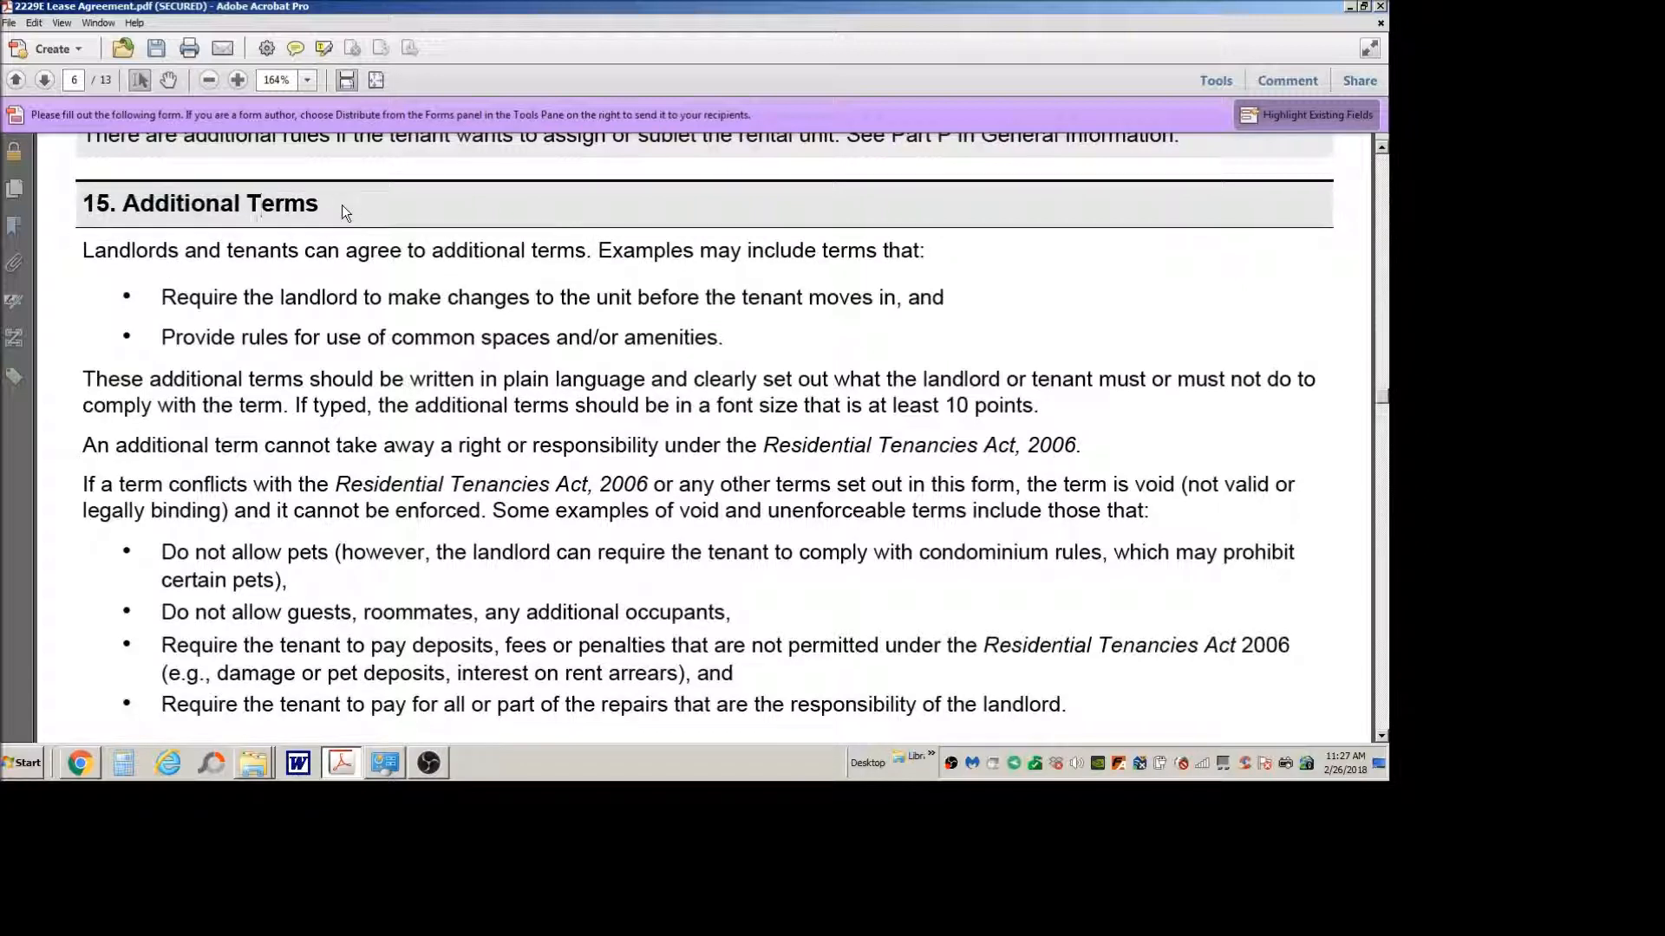
# Step: Read section 15, Additional Terms, highlighting its heading and the Residential Tenancies Act, 2006 reference, and review the void-term examples and selection options
pyautogui.moveTo(323, 203); pyautogui.dragTo(85, 204)
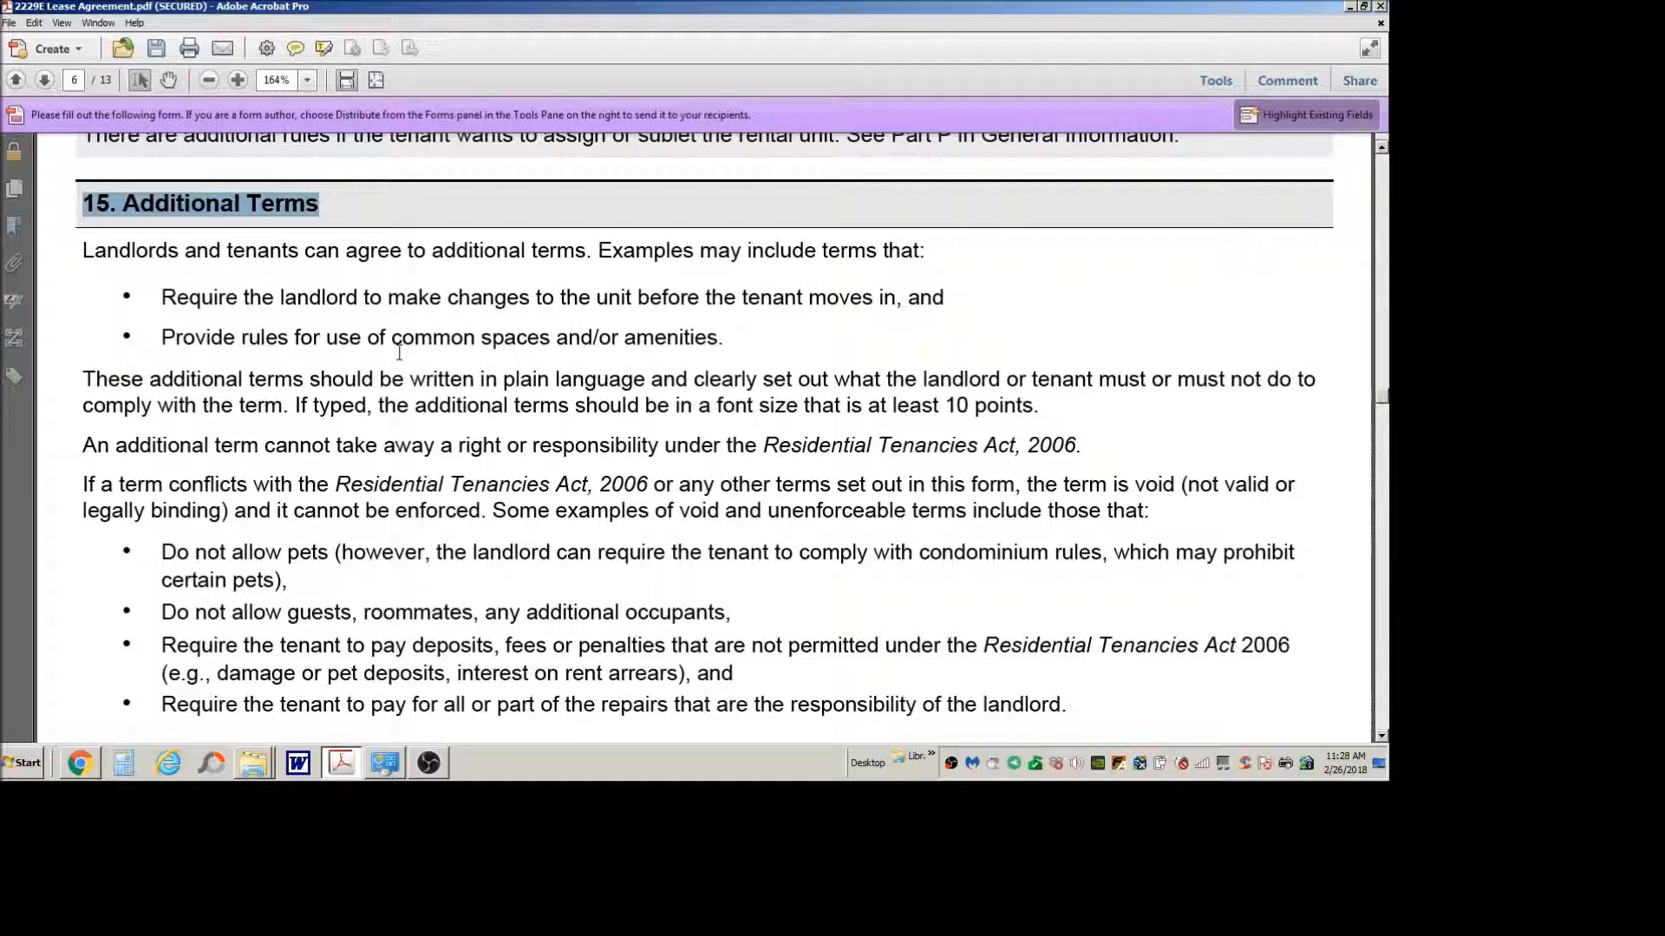
pyautogui.click(669, 475)
pyautogui.moveTo(711, 449); pyautogui.dragTo(1084, 457)
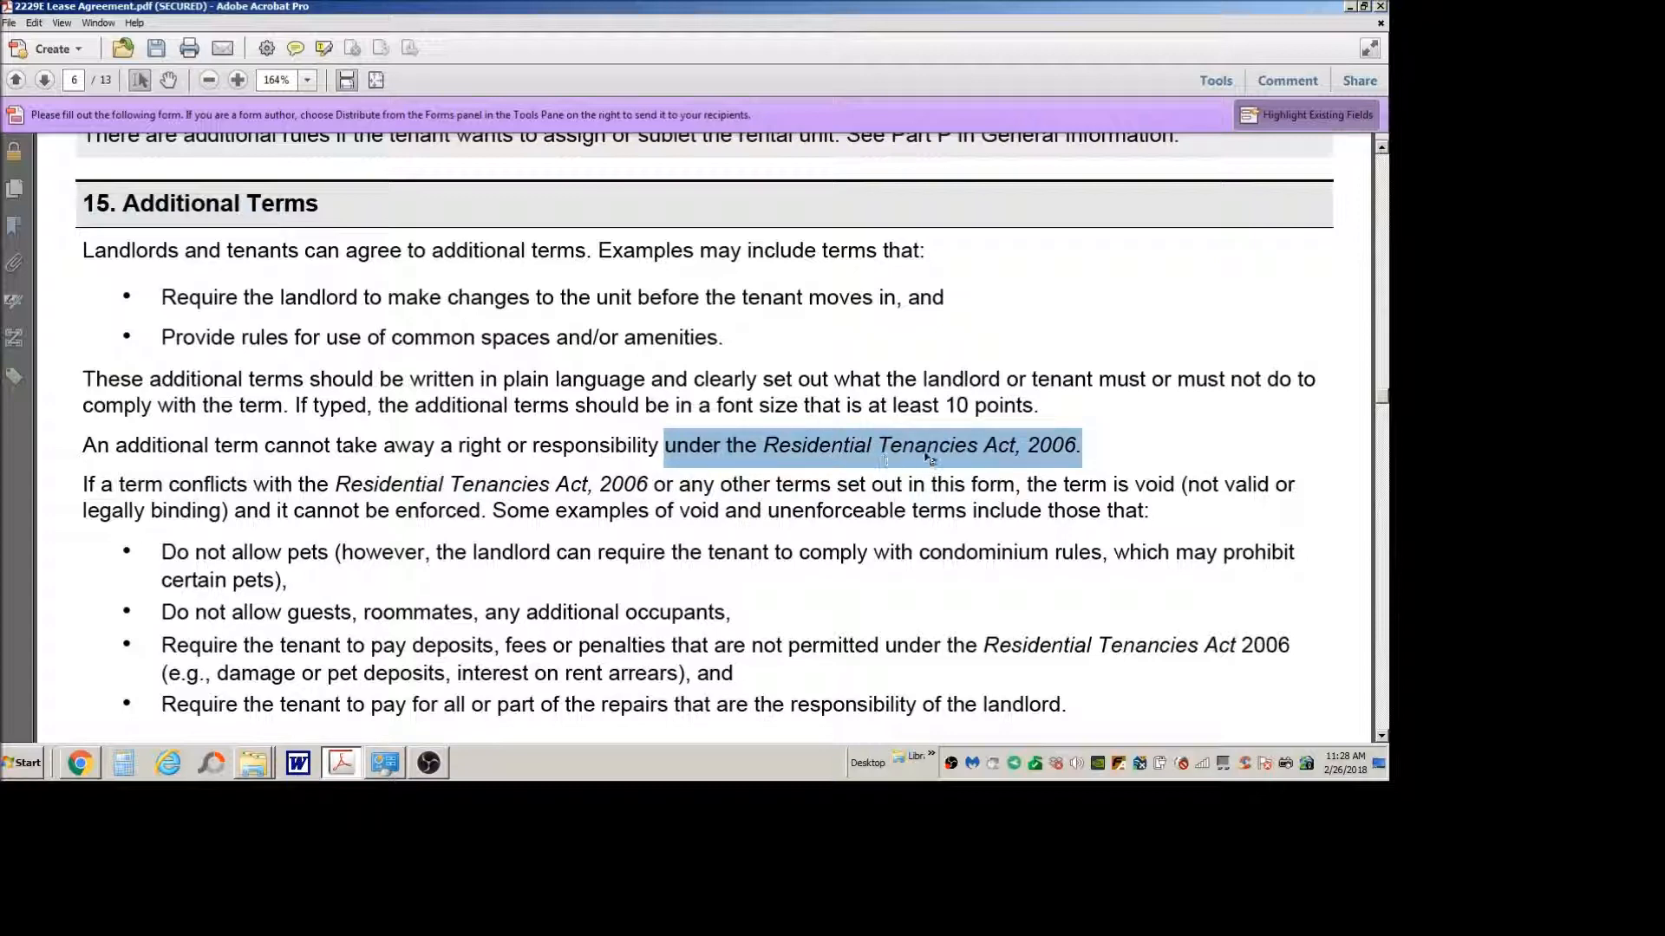
pyautogui.scroll(-3, 1045, 475)
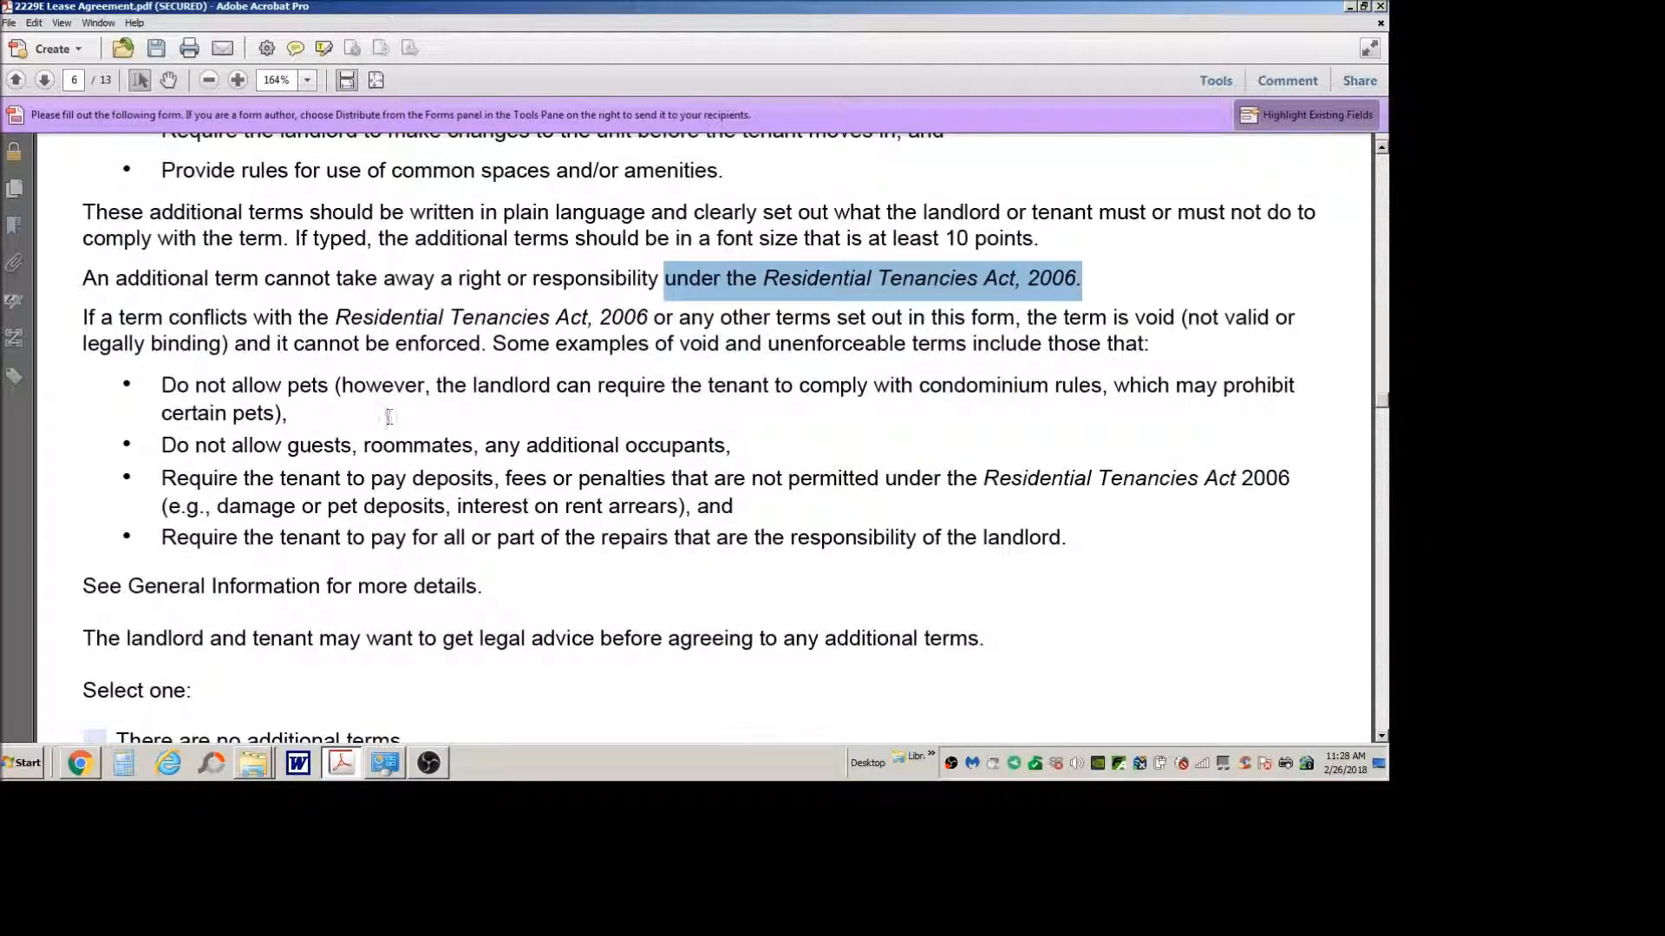
pyautogui.click(386, 415)
pyautogui.scroll(-2, 387, 415)
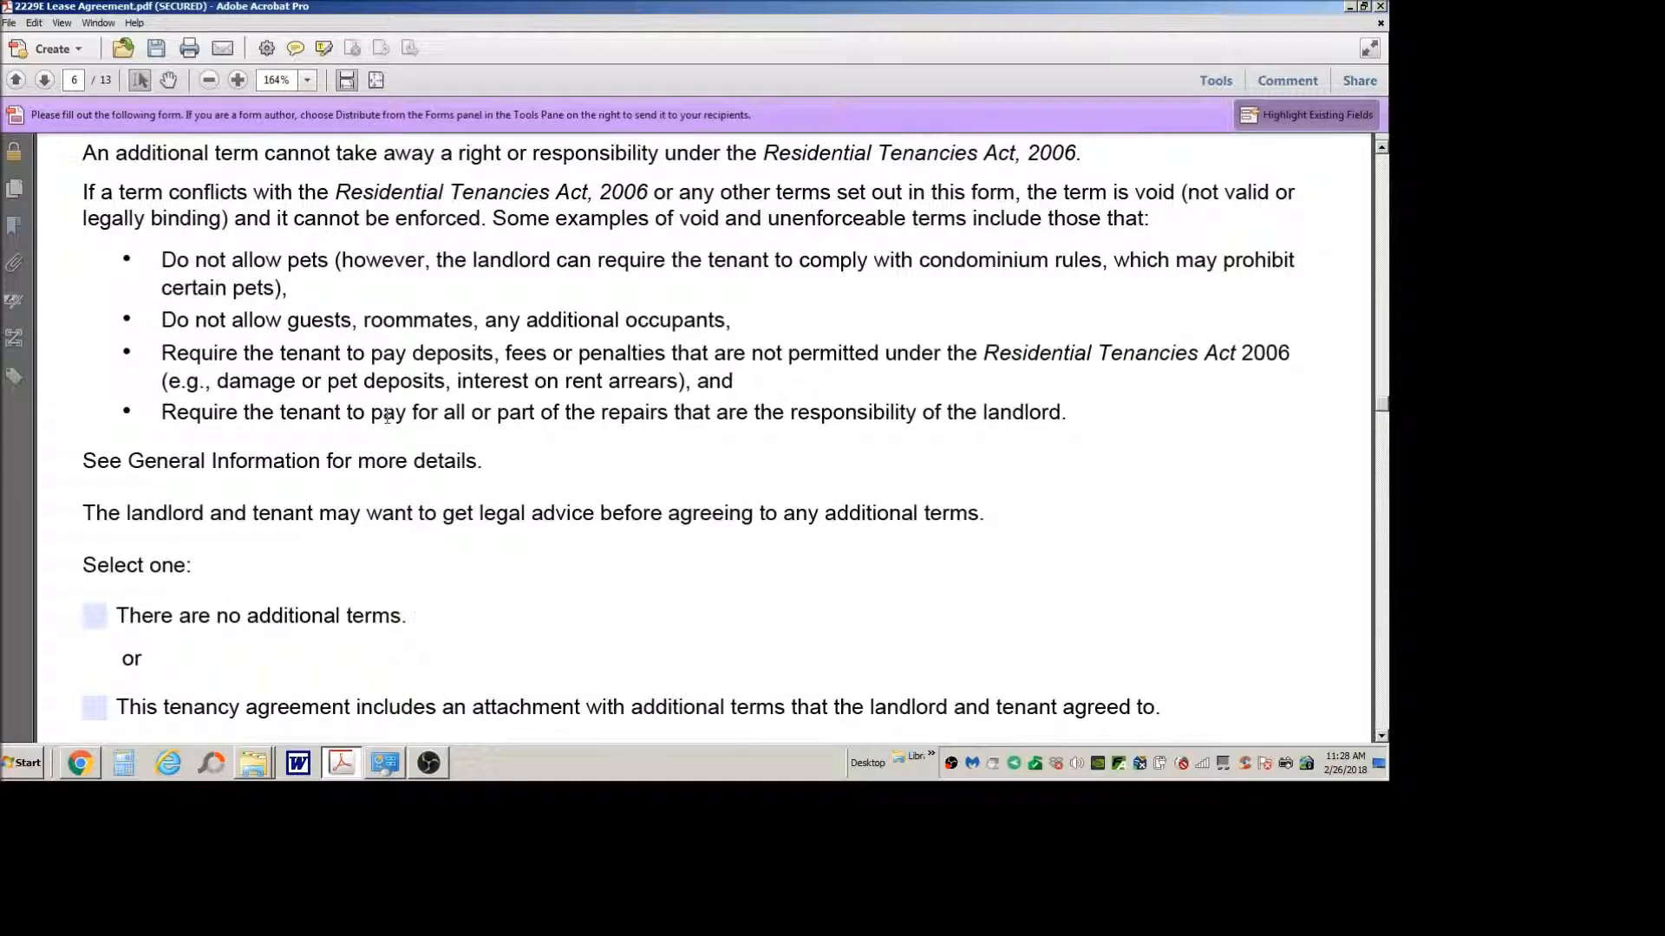
pyautogui.scroll(-2, 375, 406)
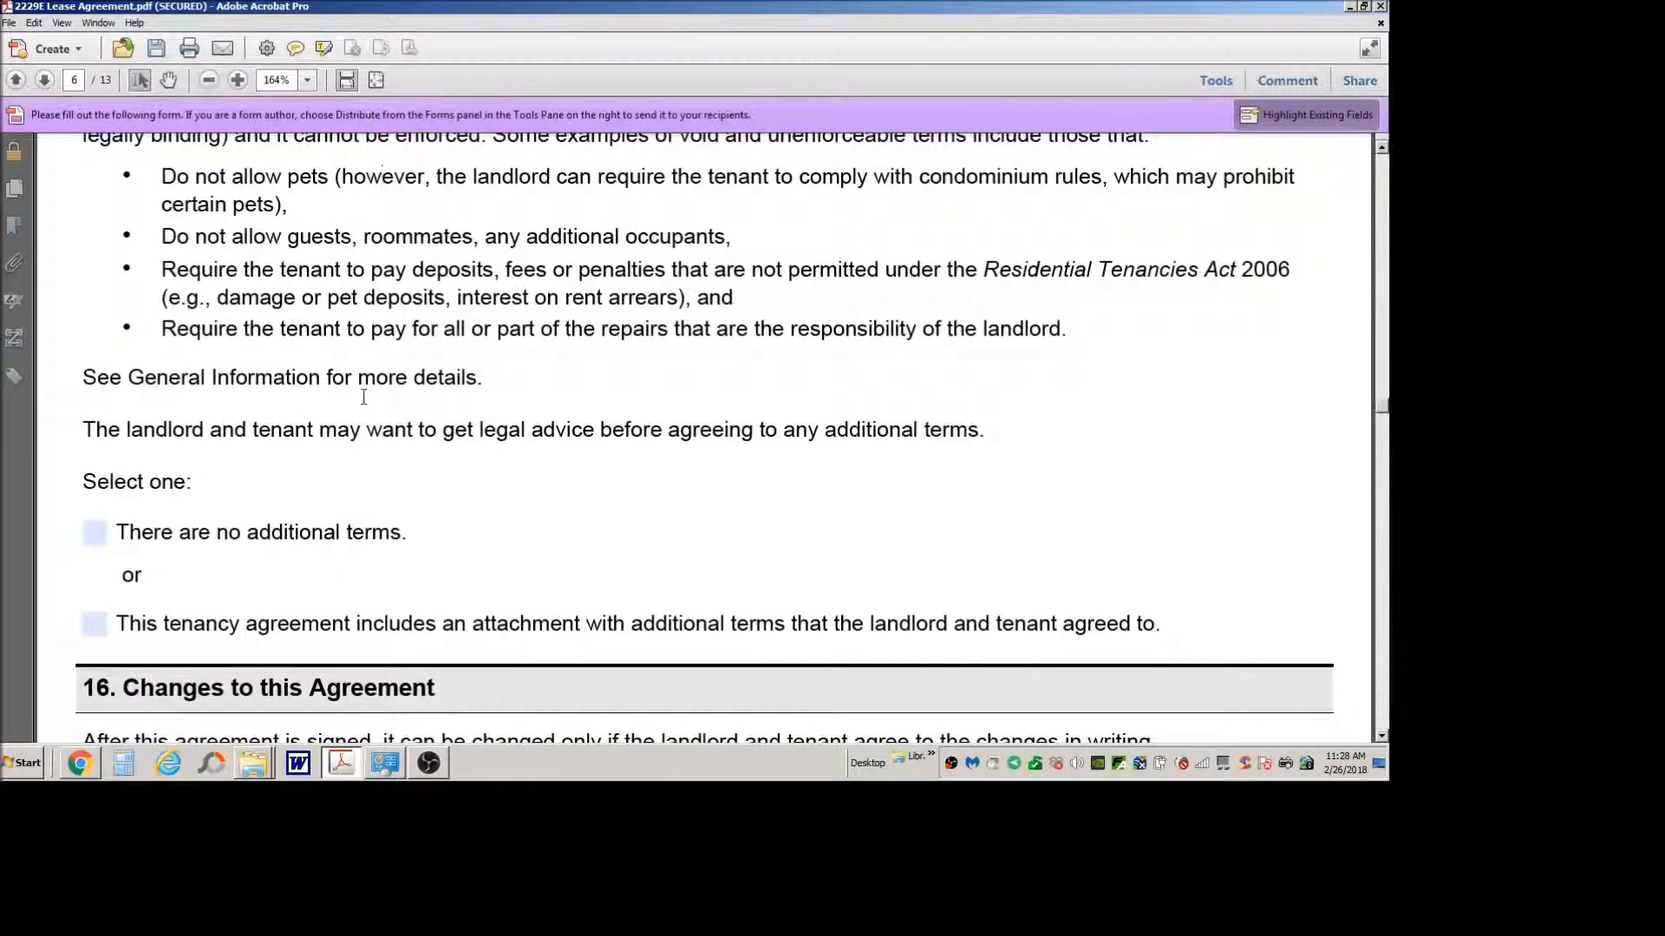
pyautogui.scroll(-1, 364, 397)
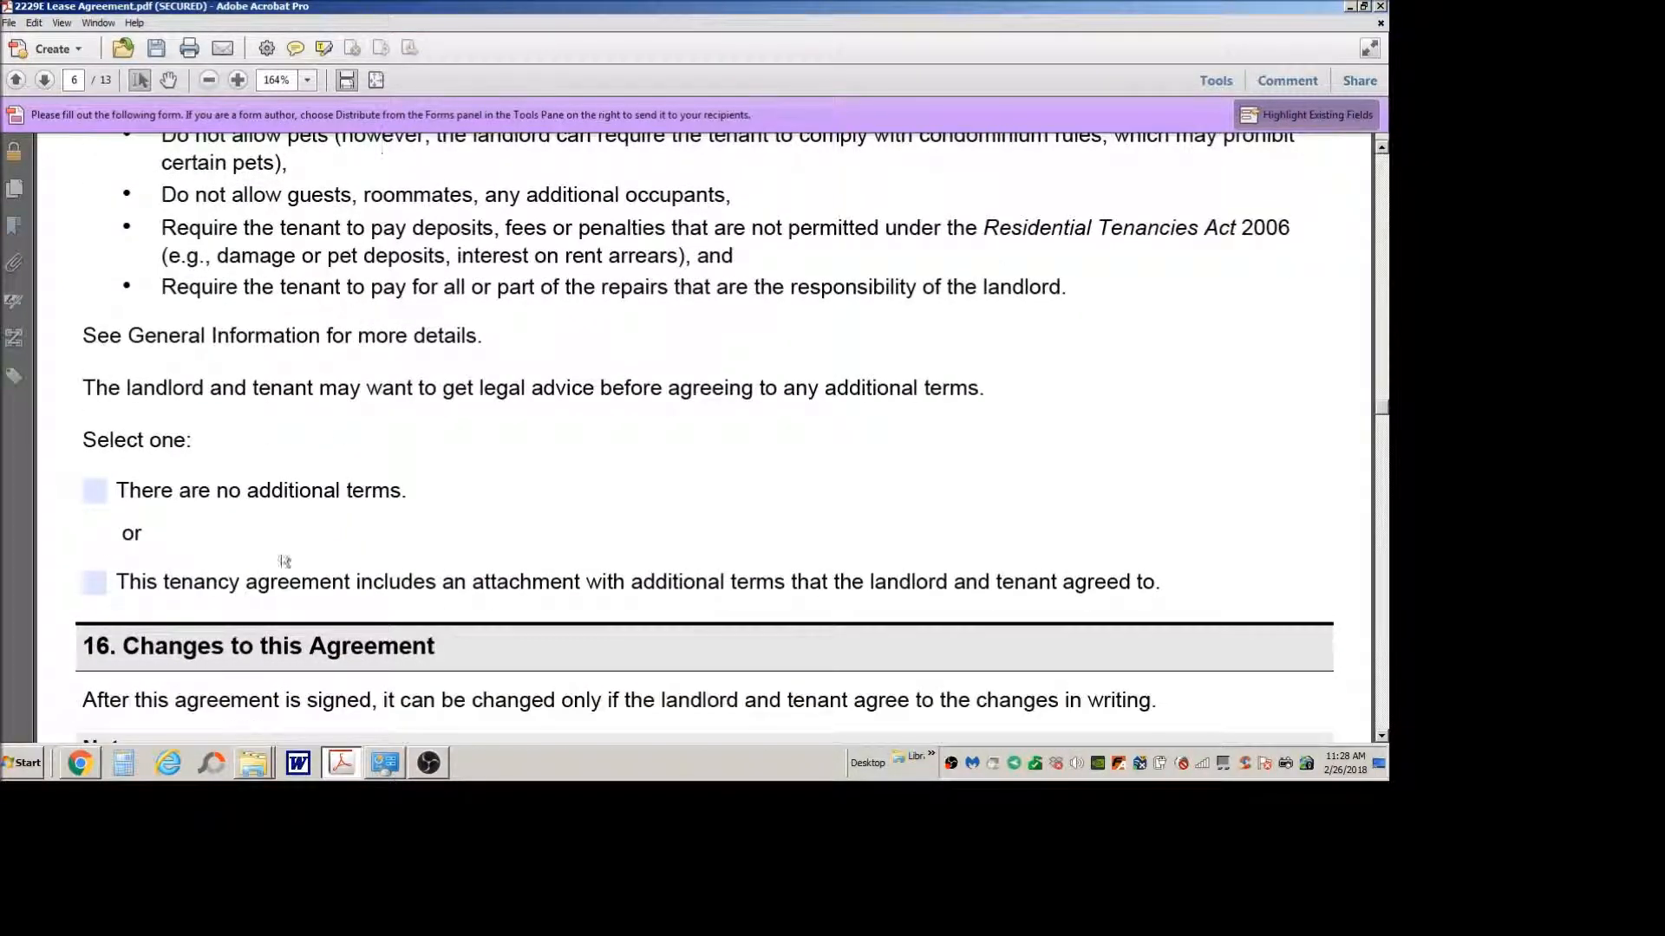
# Step: Select the option in section 15, Additional Terms, stating that the tenancy agreement includes an attachment with agreed additional terms
pyautogui.click(95, 595)
pyautogui.scroll(-3, 95, 595)
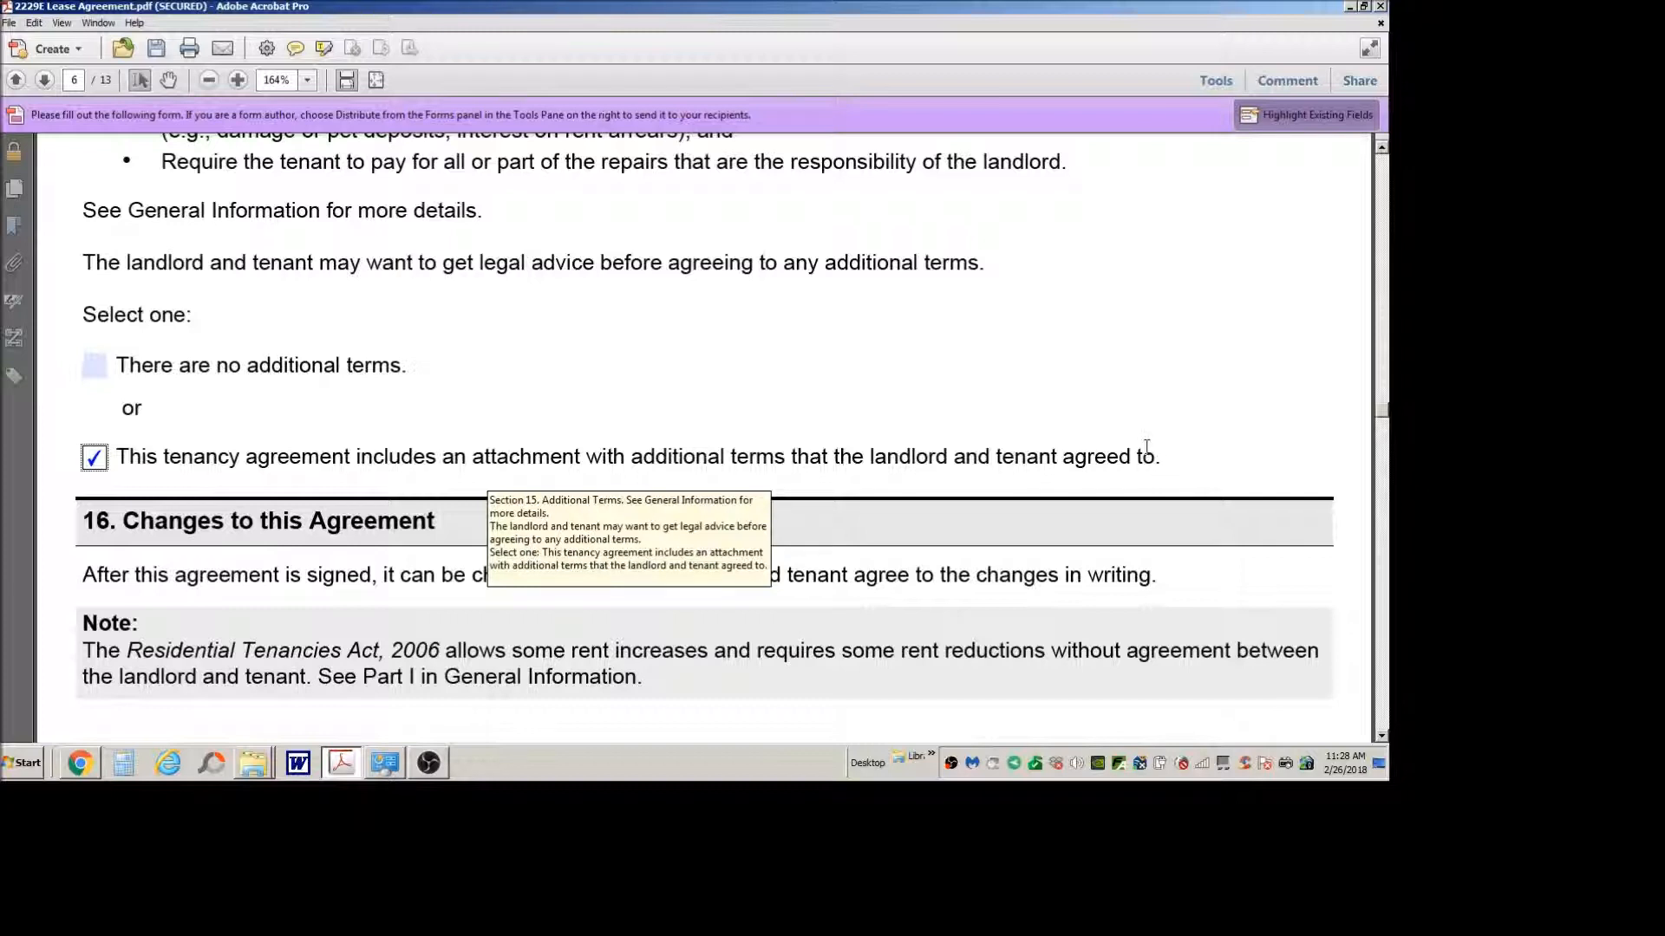
# Step: Review section 16, Changes to this Agreement, section 17, Signatures, and parts A to C of the General Information appendix
pyautogui.scroll(-2, 1153, 449)
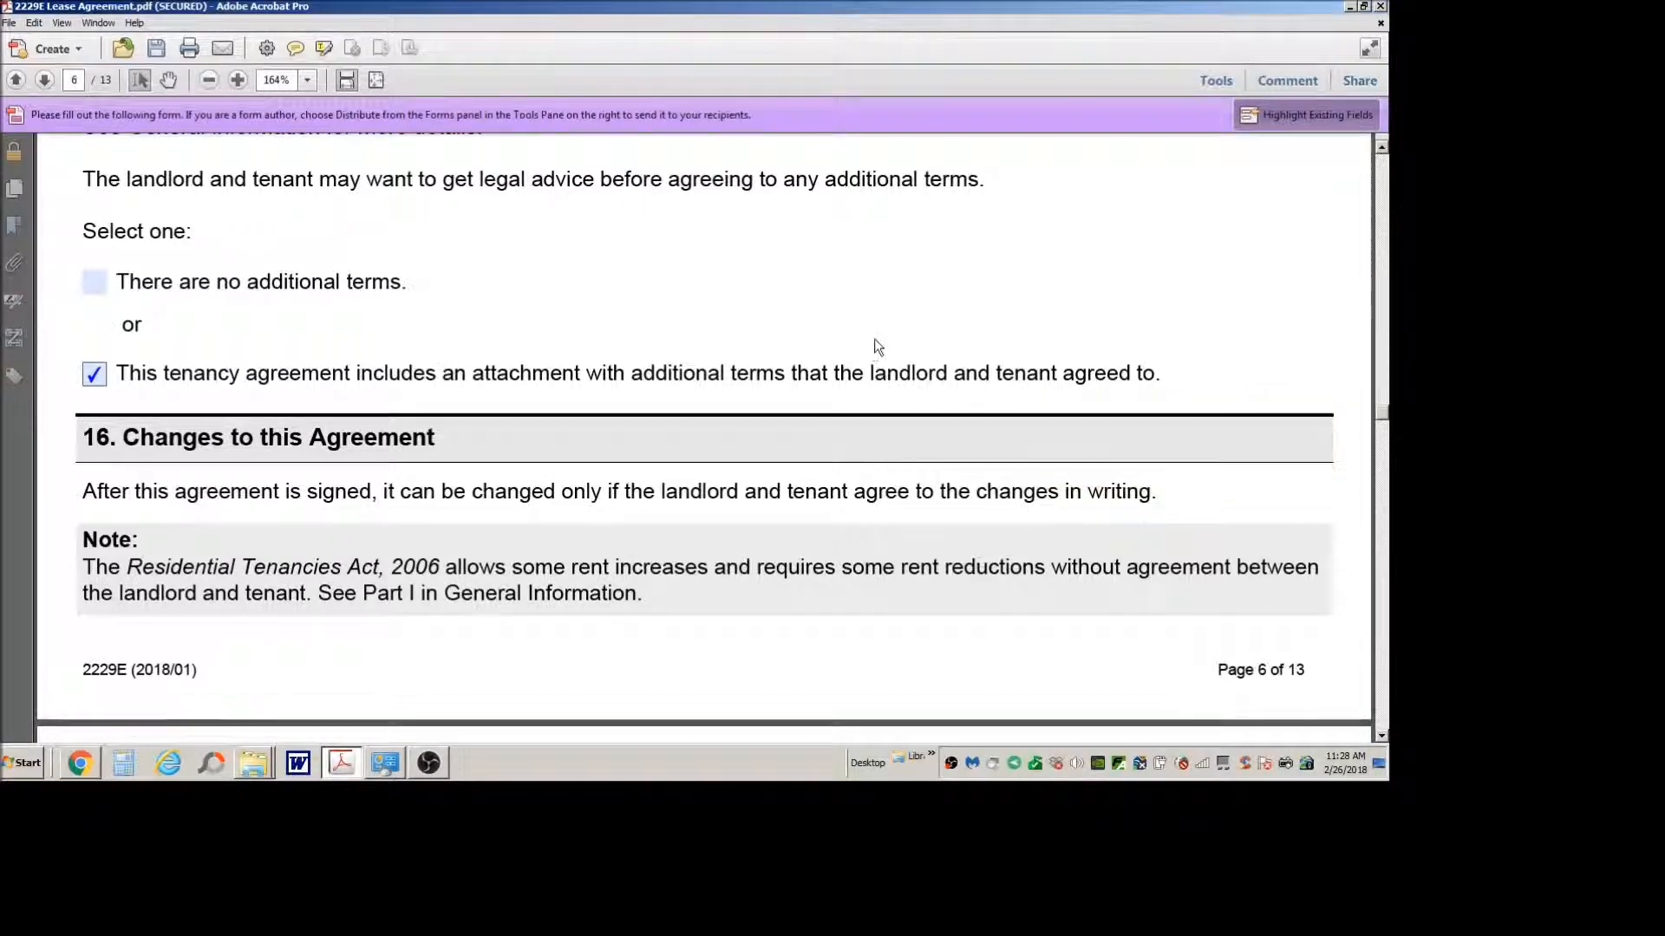
pyautogui.scroll(-1, 876, 347)
pyautogui.scroll(-1, 873, 330)
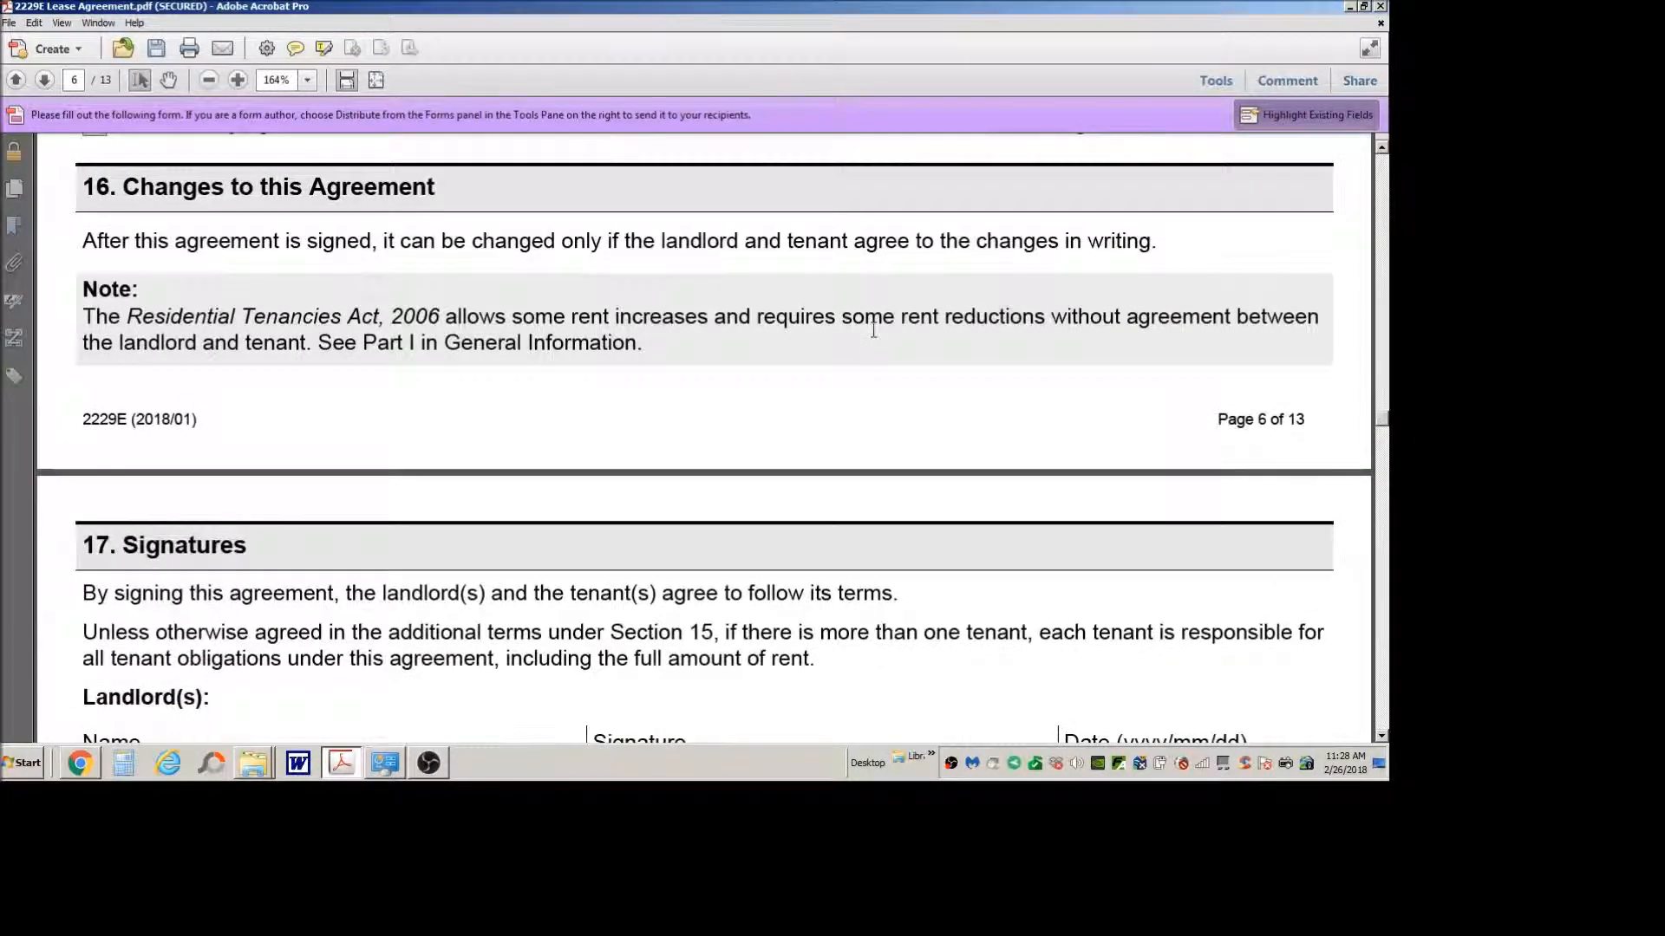
pyautogui.scroll(-3, 873, 331)
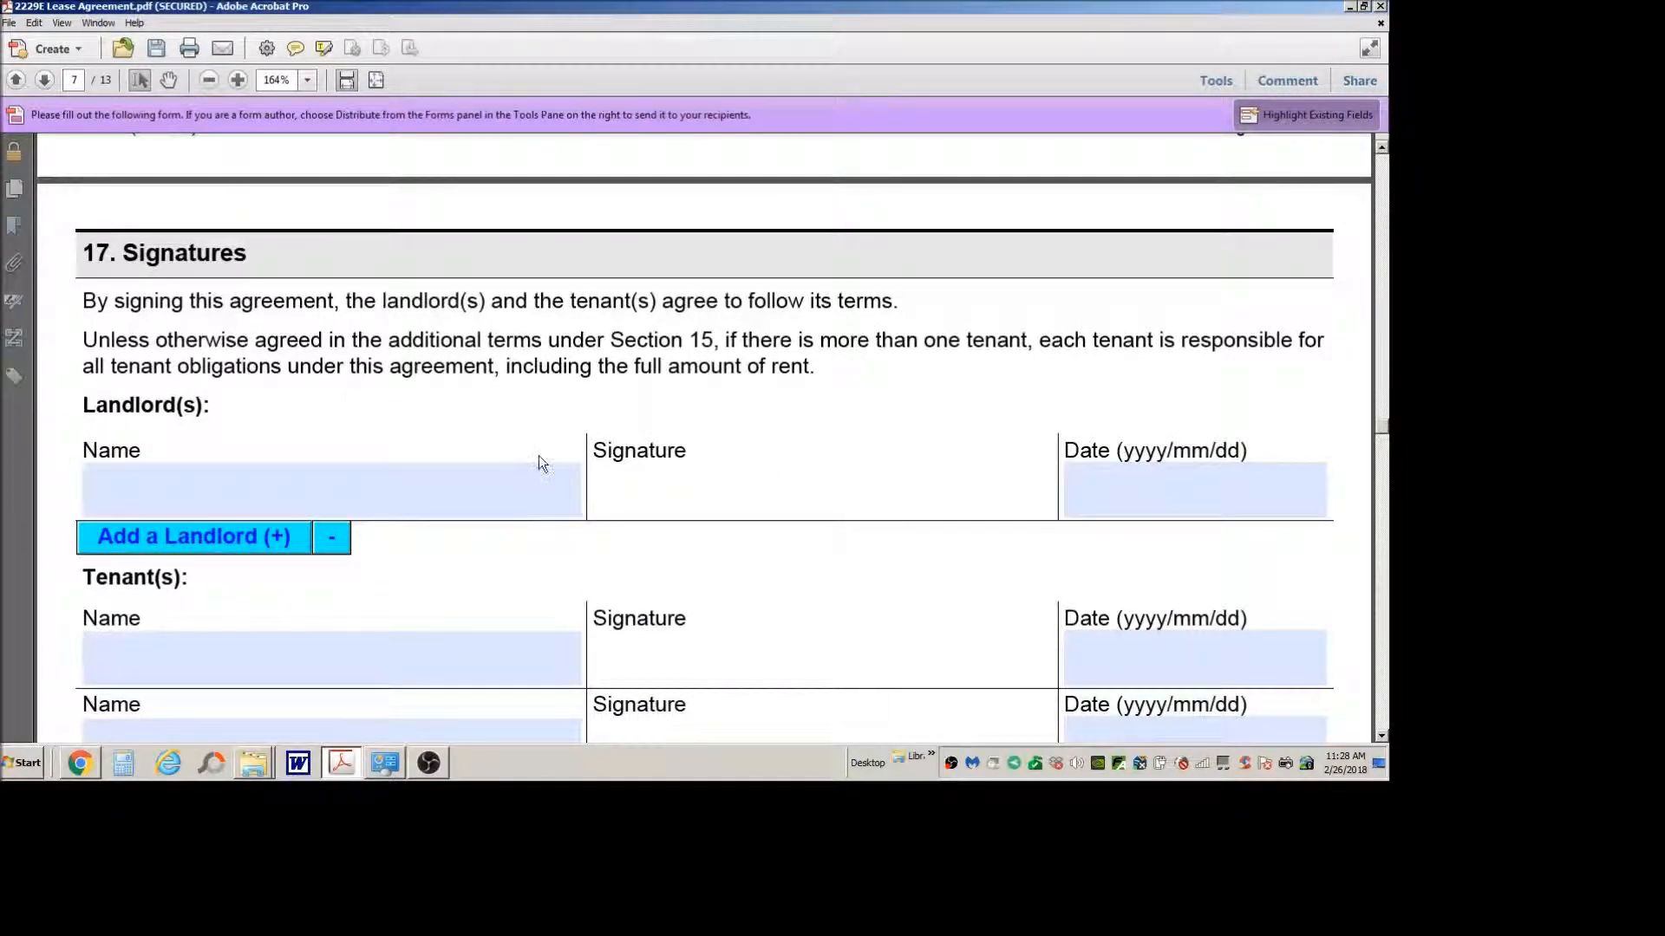
pyautogui.scroll(-5, 538, 465)
pyautogui.scroll(-8, 425, 383)
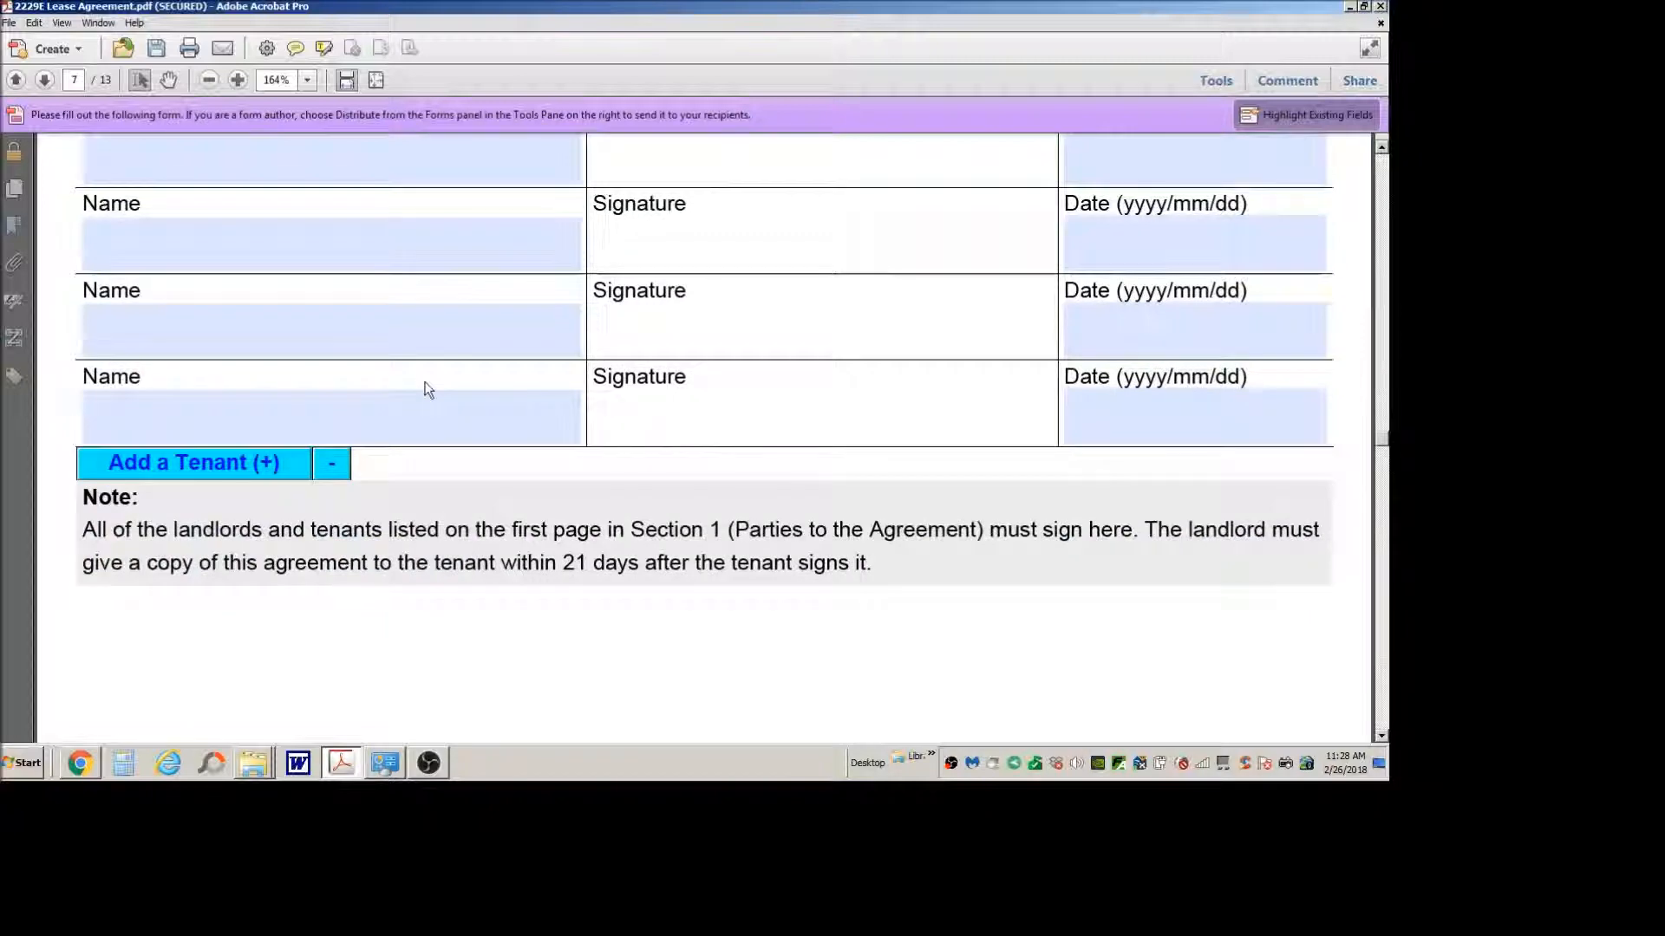
pyautogui.scroll(-3, 428, 390)
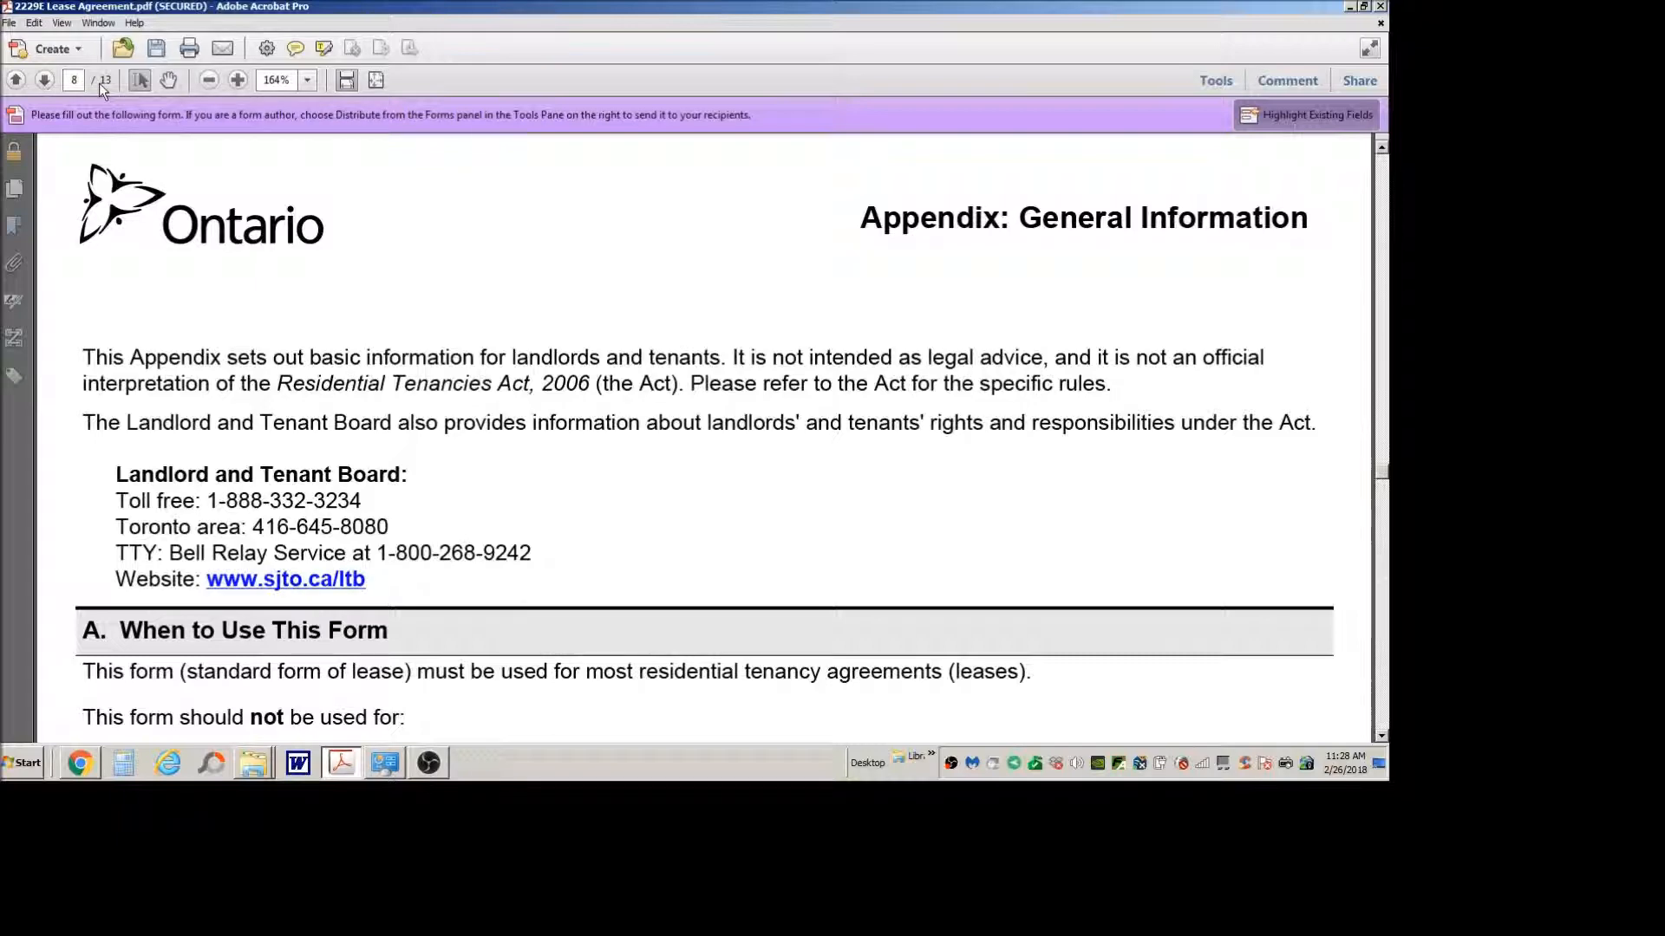
pyautogui.scroll(-10, 435, 407)
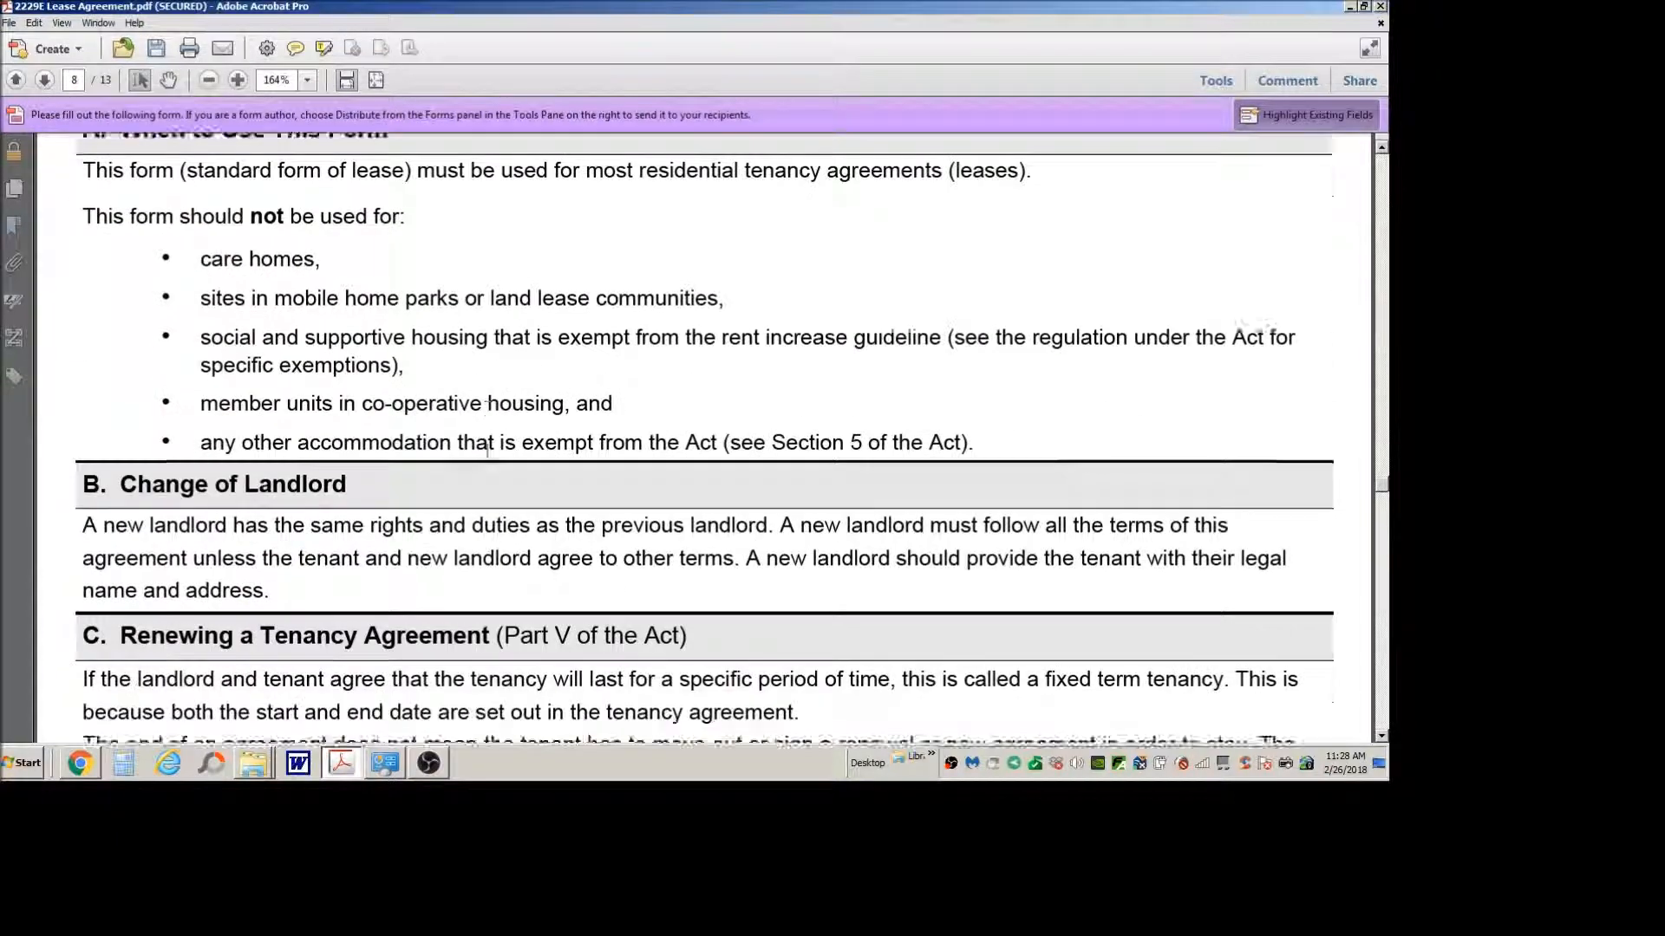
pyautogui.scroll(-2, 487, 450)
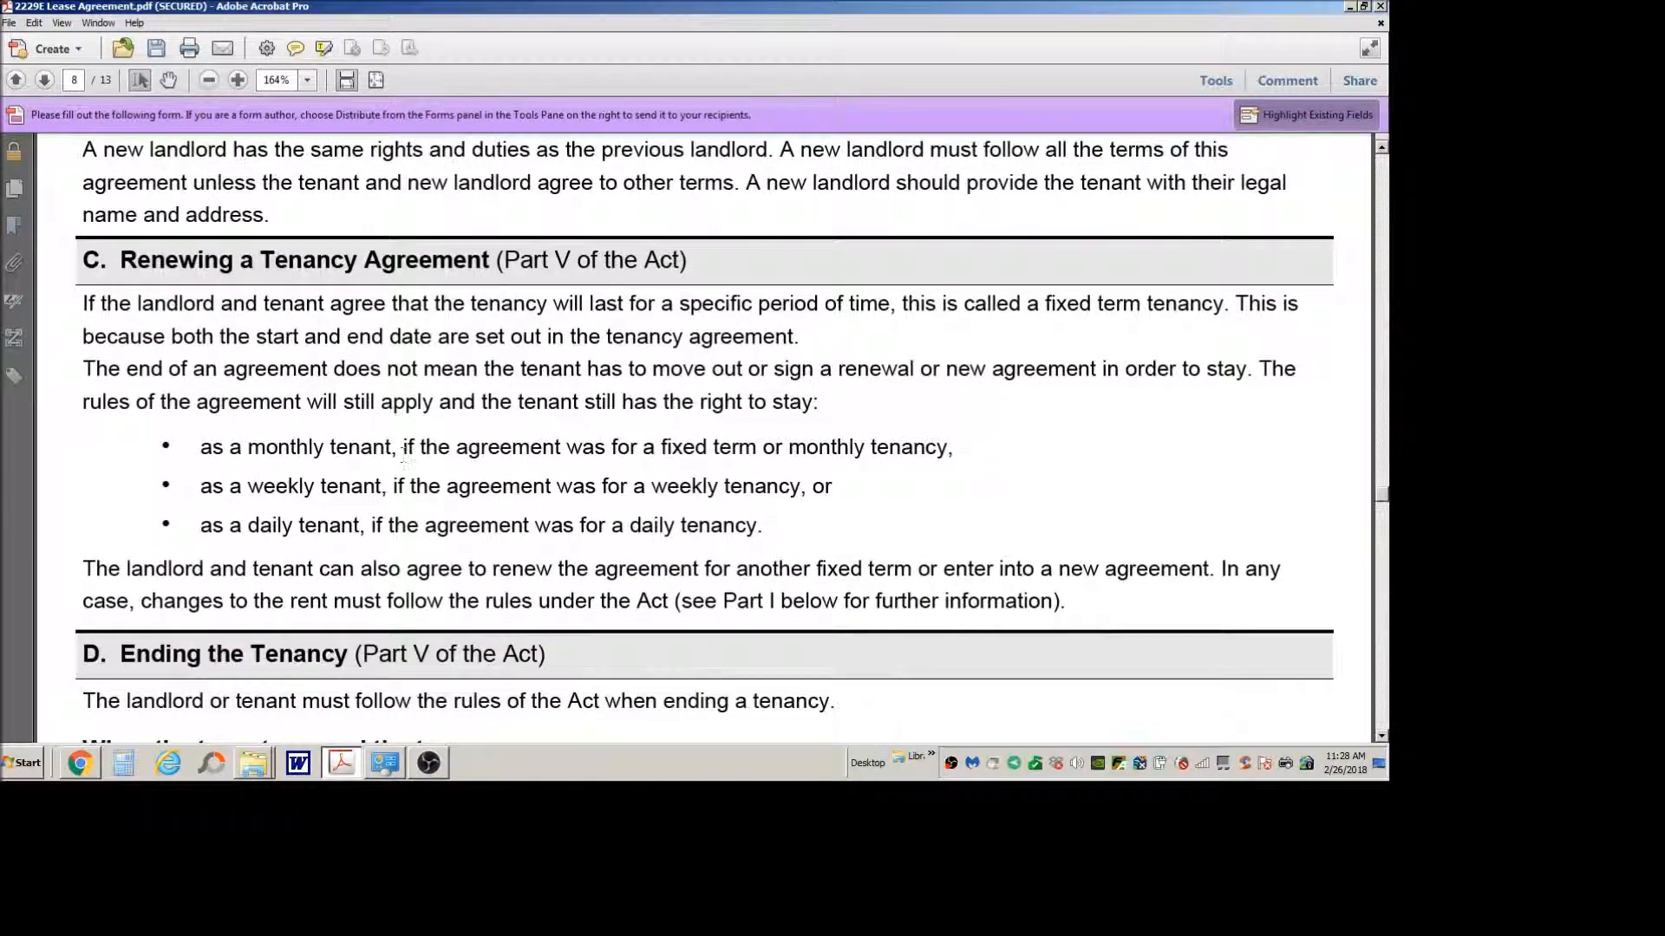